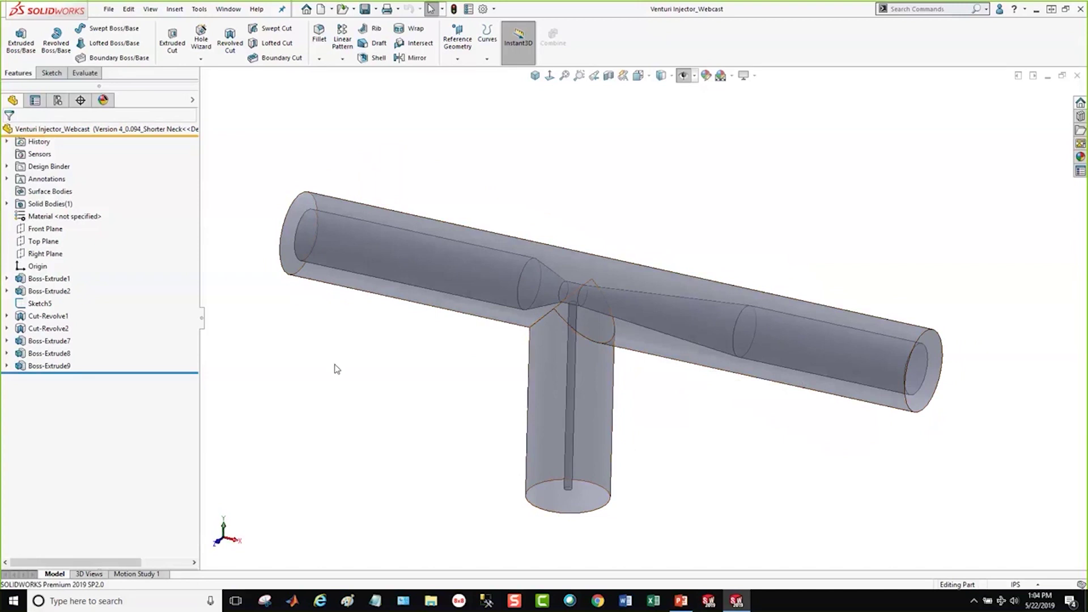
Examine the dimensions of the profile sketch behind the first revolved cut, including the cone angles and throat width
left_click(7, 316)
left_click(49, 329)
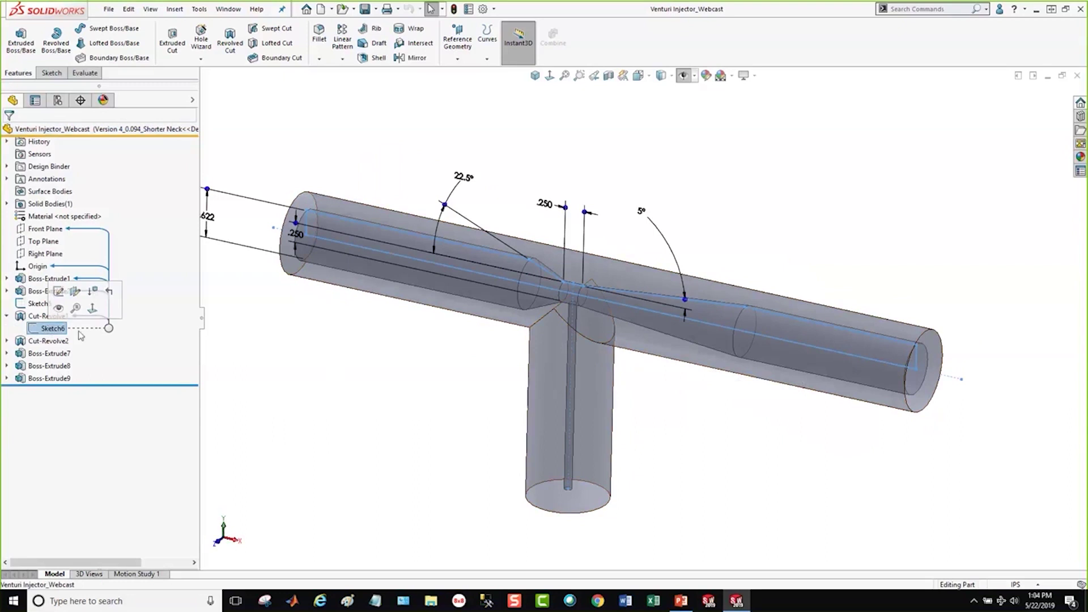
middle_click_drag(632, 408, 642, 336)
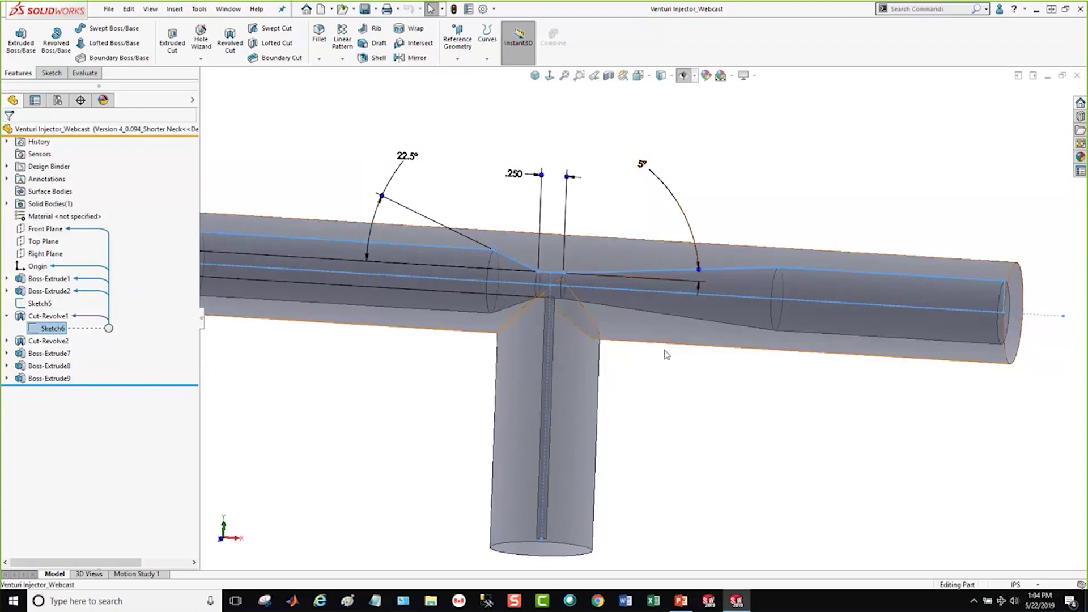
scroll(682, 372, "up", 1)
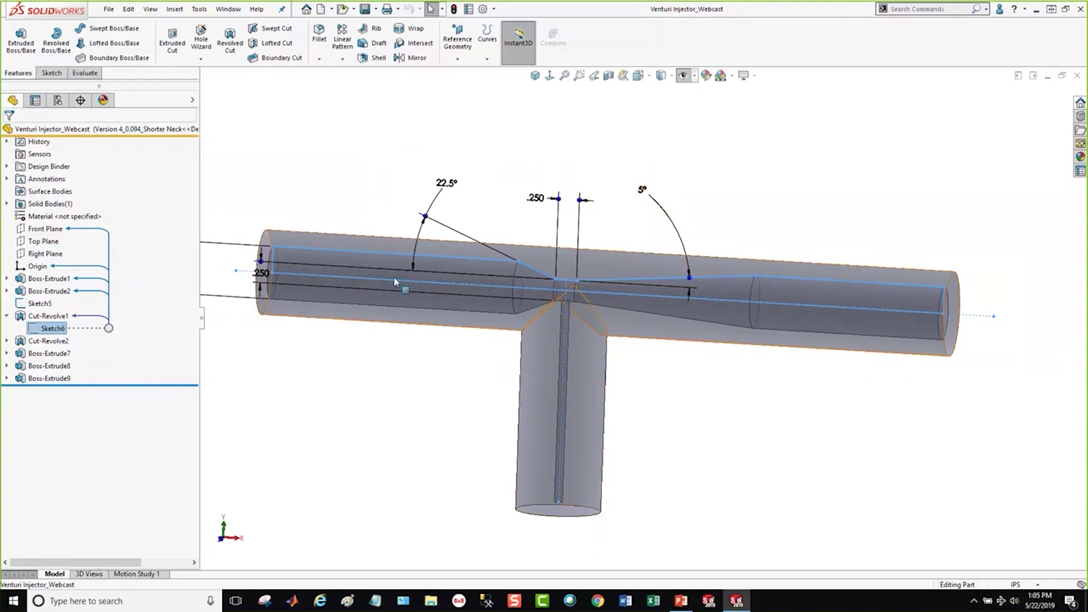
left_click(407, 364)
middle_click_drag(406, 361, 450, 379)
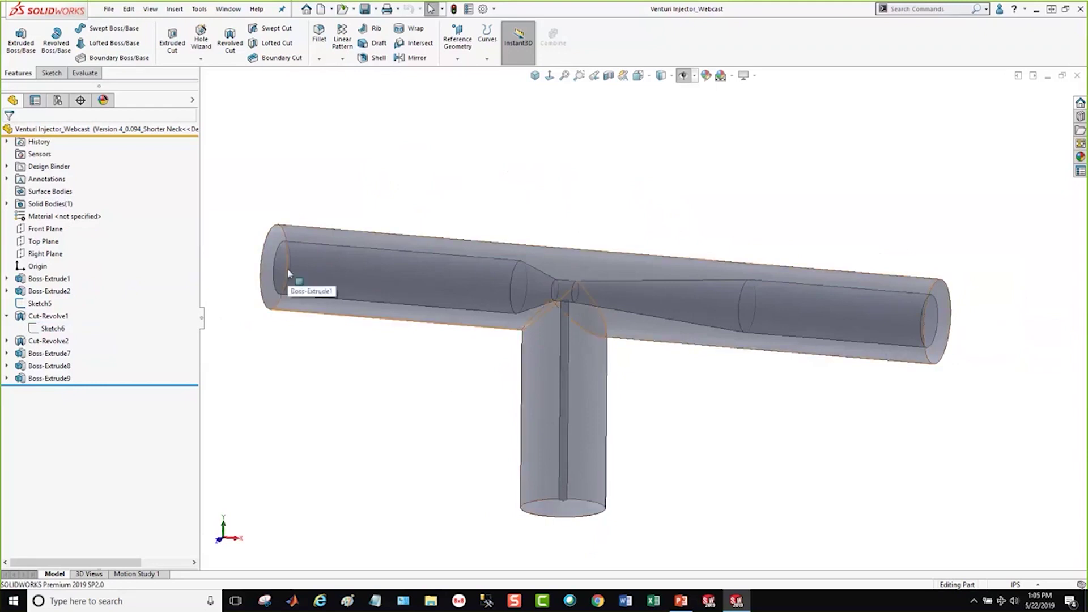
Inspect both ends of the main tube and the bottom of the suction branch on the transparent venturi body
scroll(290, 275, "down", 5)
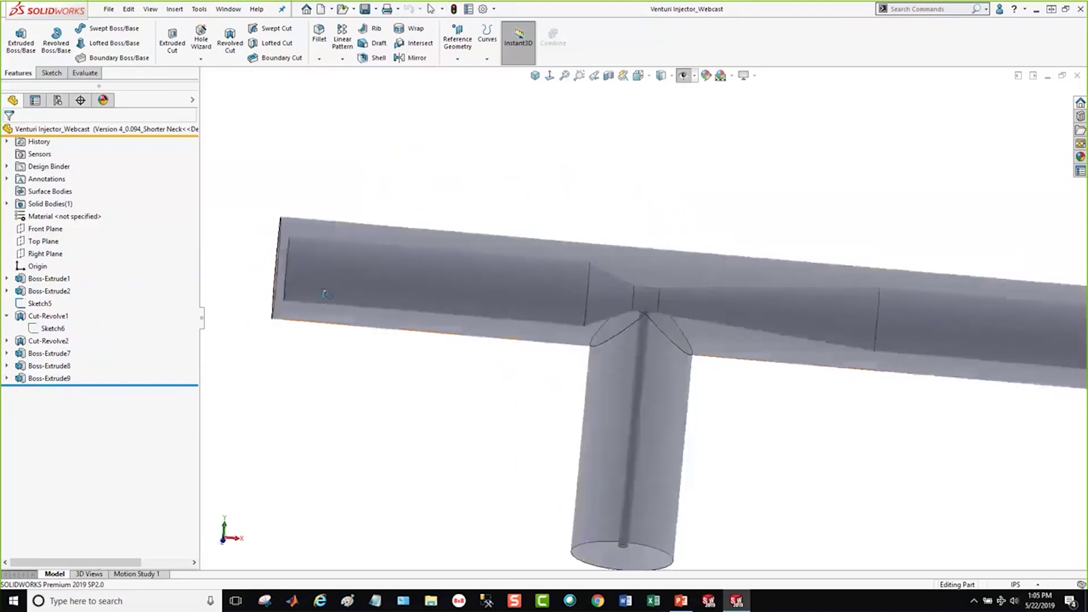
scroll(314, 286, "down", 2)
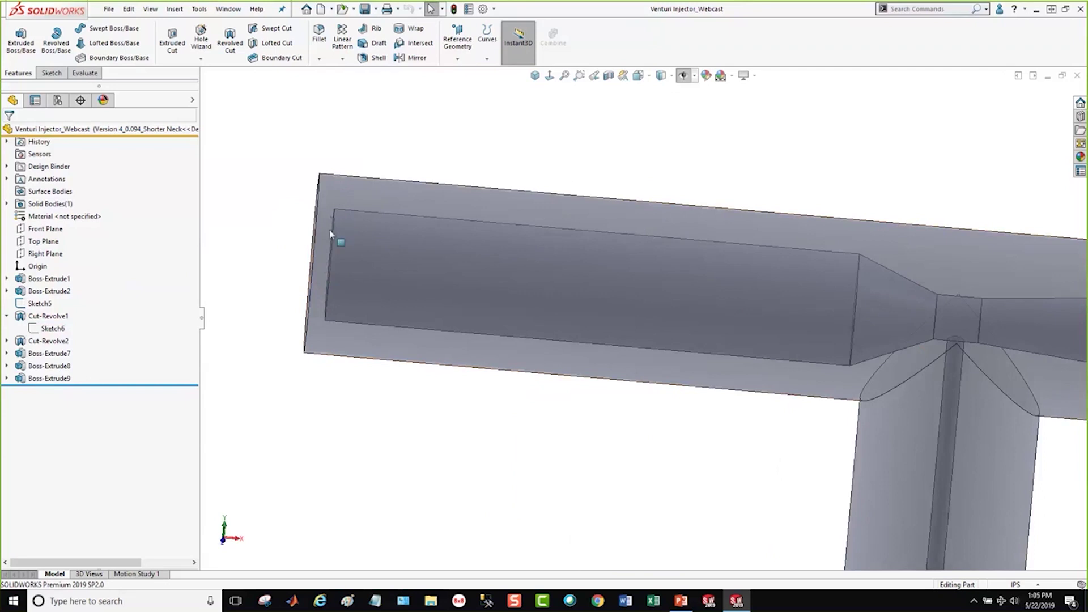
scroll(510, 344, "up", 3)
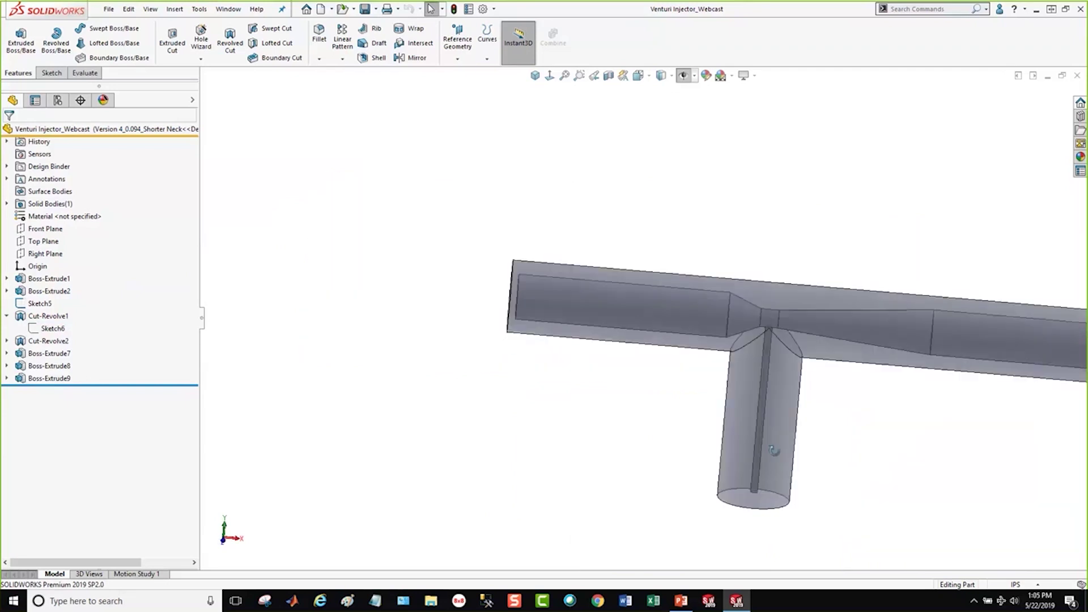
mouse_move(774, 451)
middle_mouse_down()
mouse_move(765, 410)
mouse_move(779, 458)
middle_mouse_up()
scroll(779, 458, "down", 3)
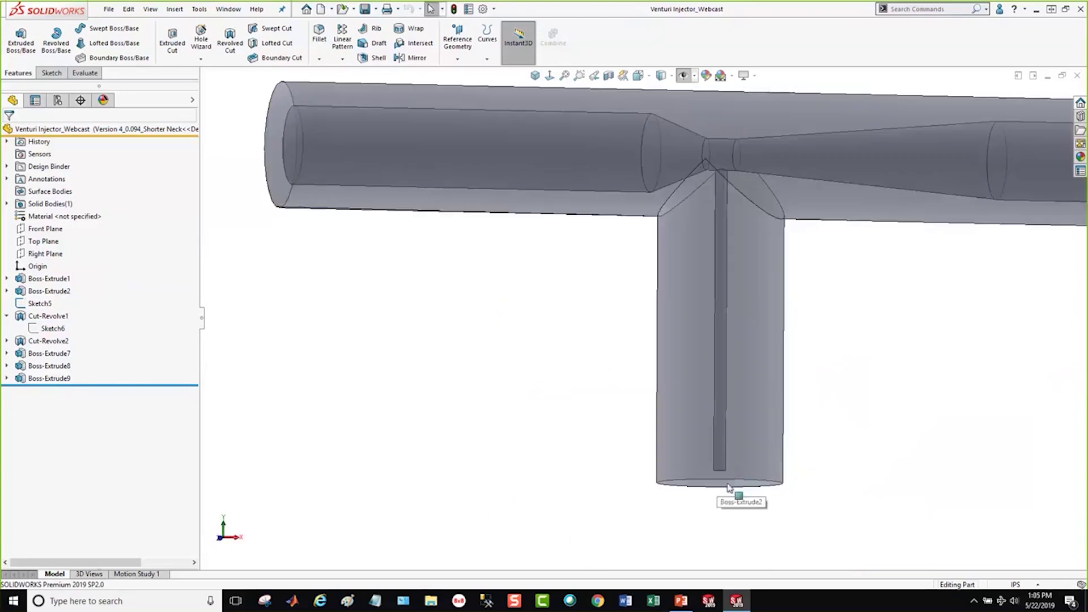
scroll(883, 293, "up", 4)
scroll(883, 293, "down", 2)
middle_click_drag(884, 293, 921, 295)
scroll(918, 260, "down", 4)
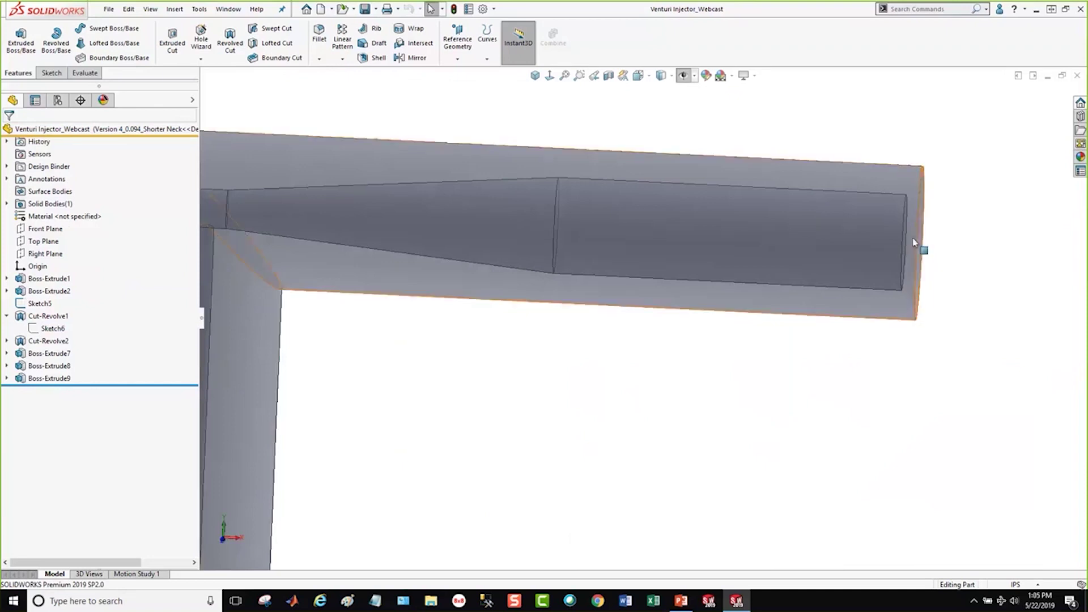
scroll(641, 369, "up", 5)
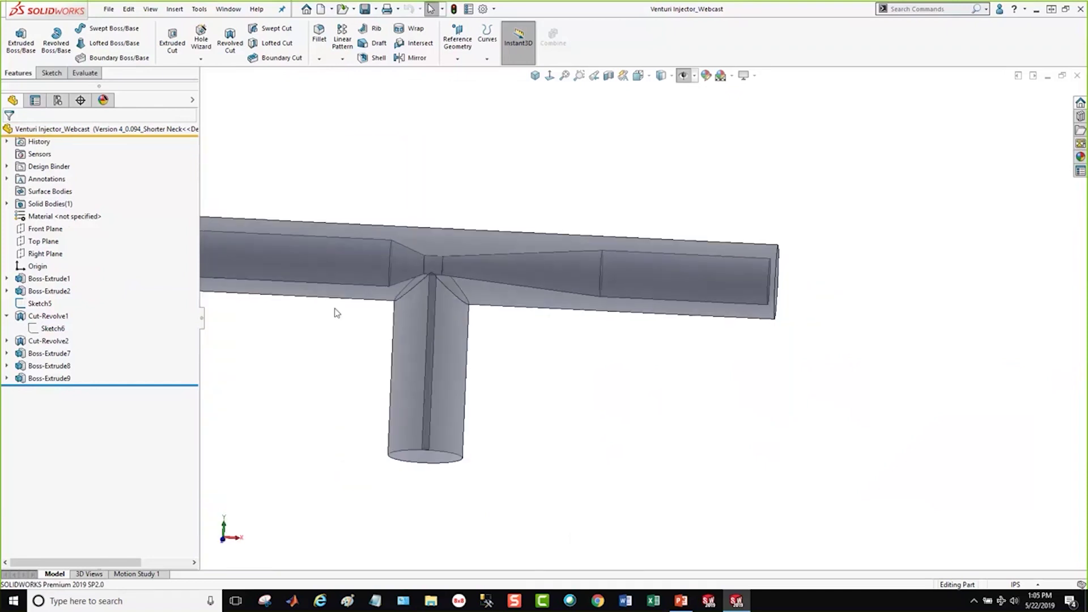
scroll(304, 325, "down", 2)
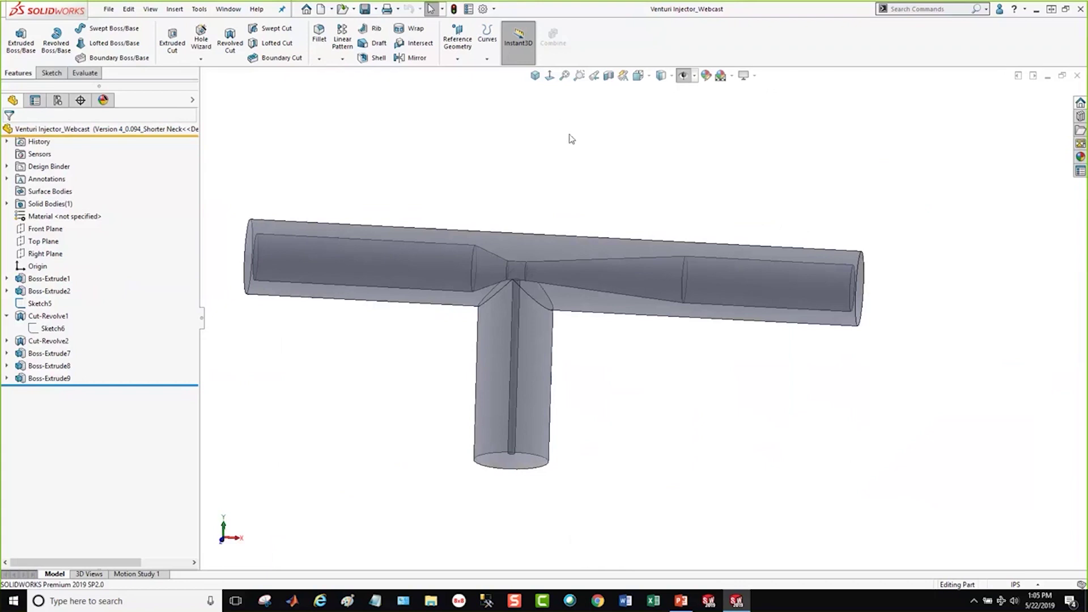
Load the SOLIDWORKS Flow Simulation 2019 add-in for the current session
left_click(494, 10)
left_click(501, 52)
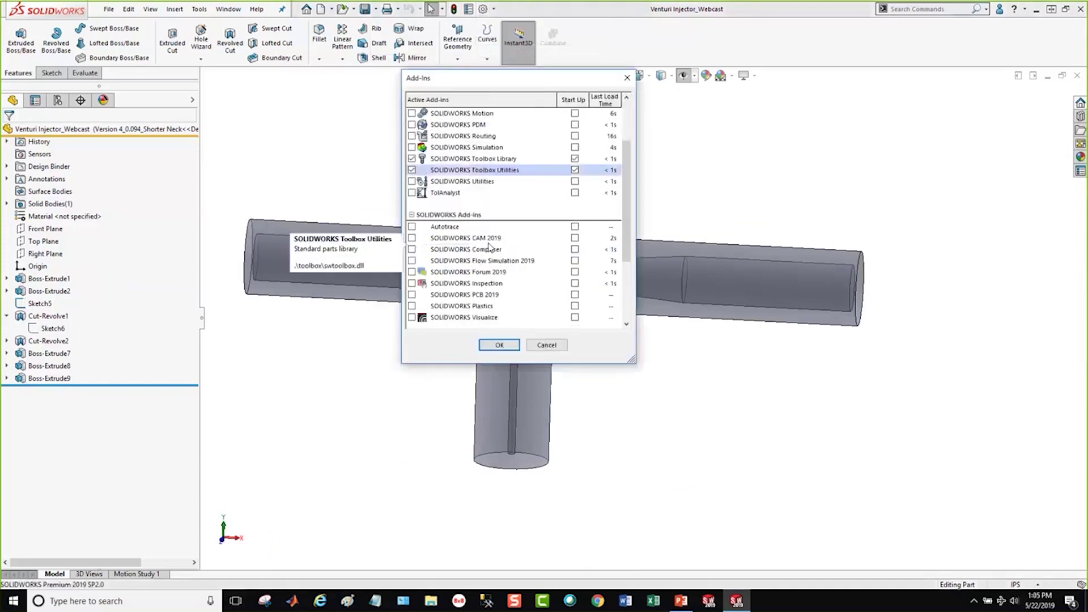
scroll(430, 243, "down", 3)
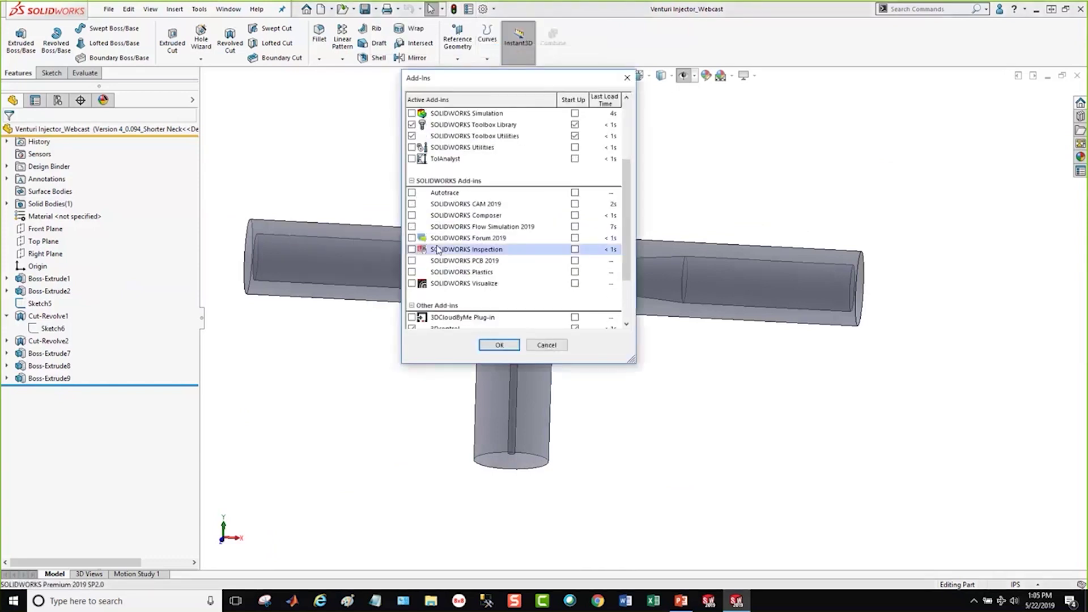
left_click(412, 227)
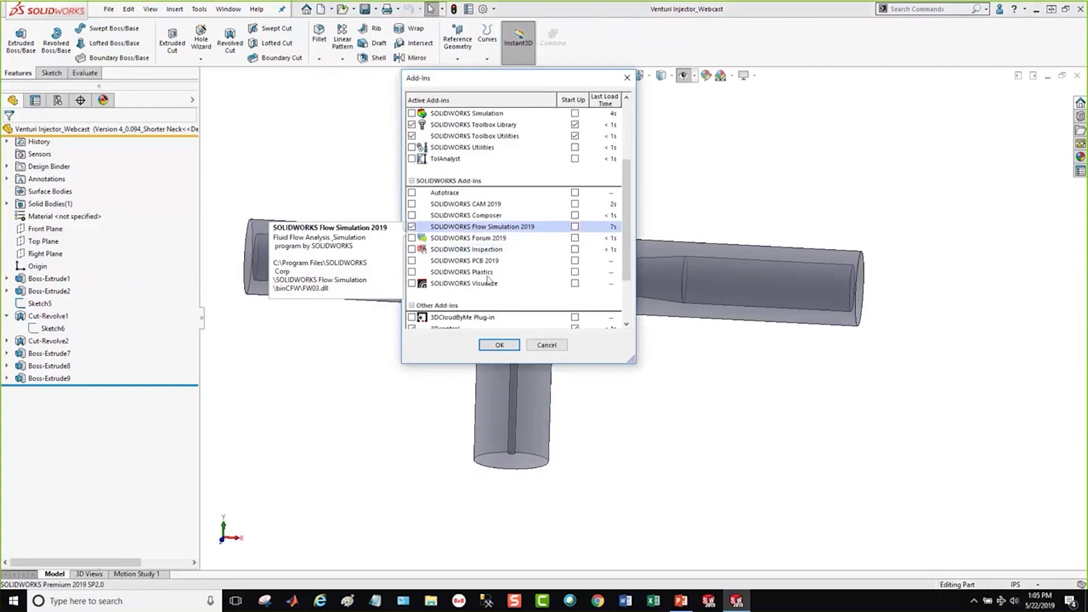
left_click(499, 345)
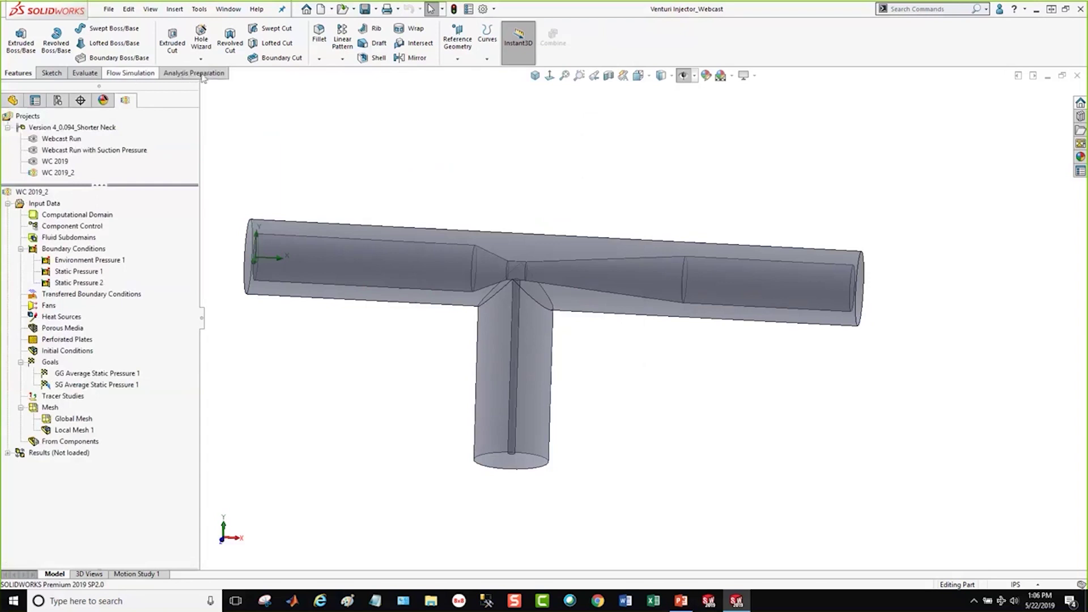
Remove the Analysis Preparation command set from the CommandManager and display the Flow Simulation commands
right_click(183, 76)
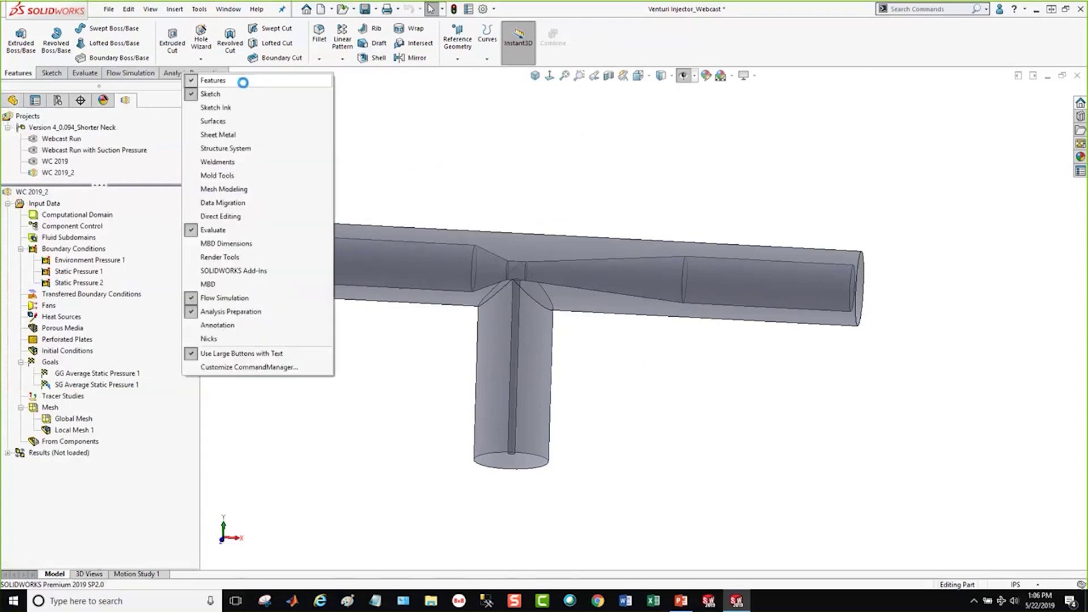
left_click(230, 311)
left_click(131, 73)
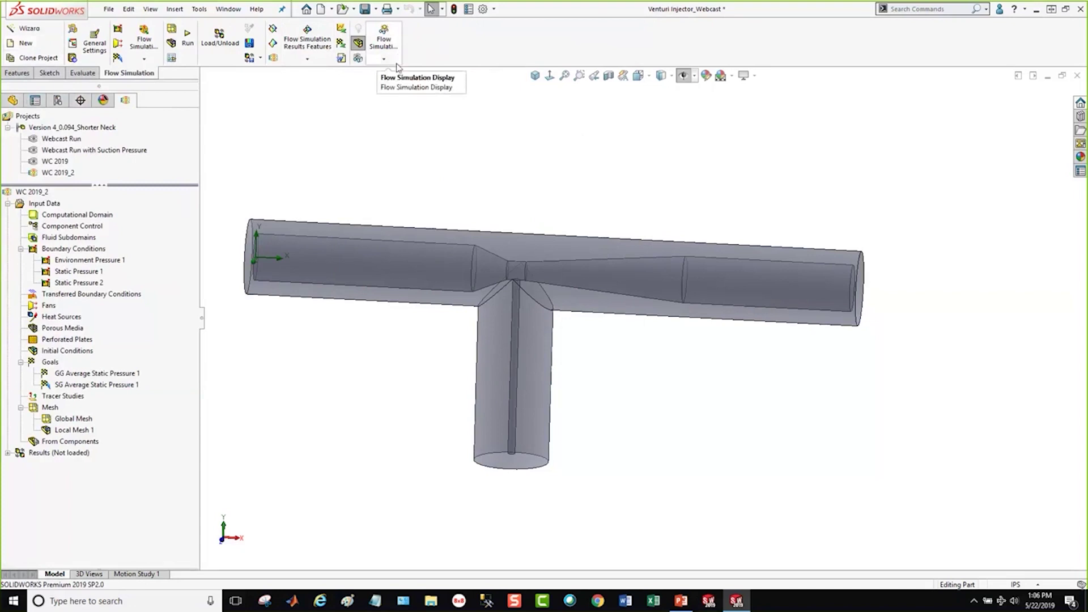
left_click(127, 101)
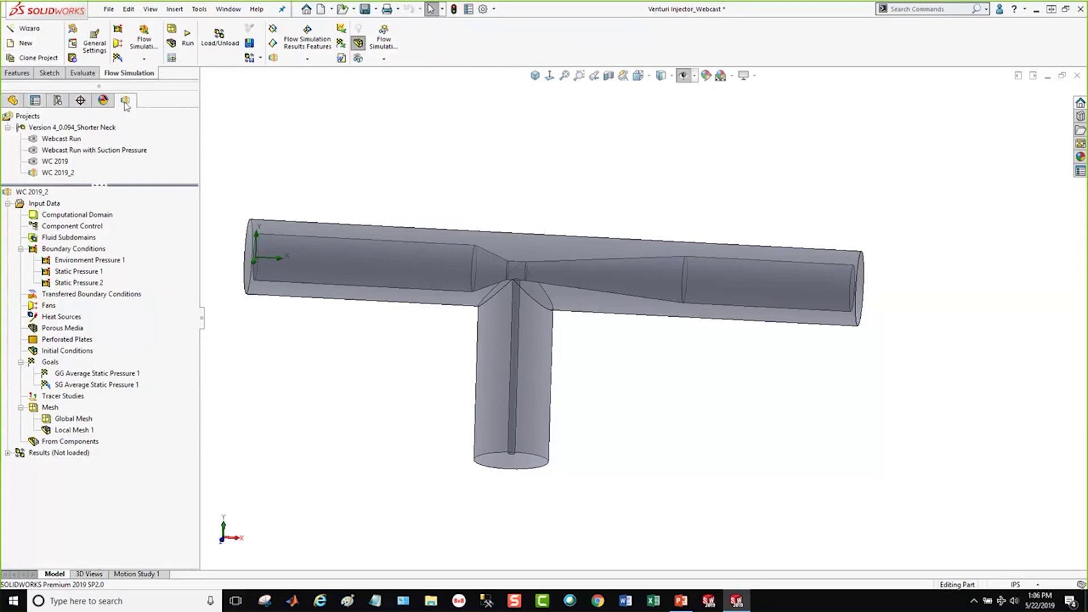
left_click(125, 104)
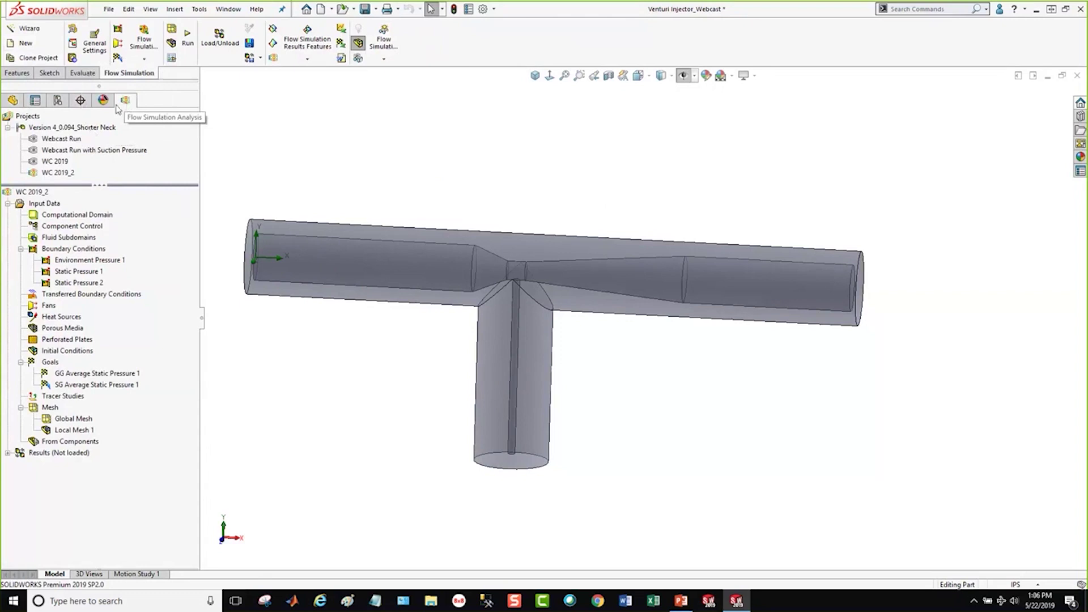
right_click(61, 161)
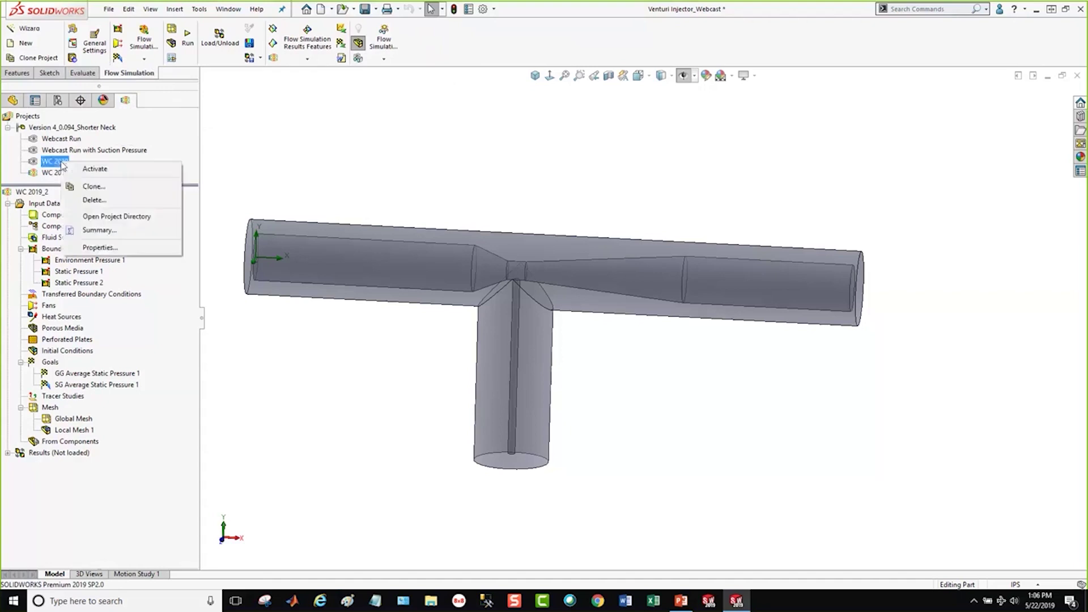
left_click(265, 177)
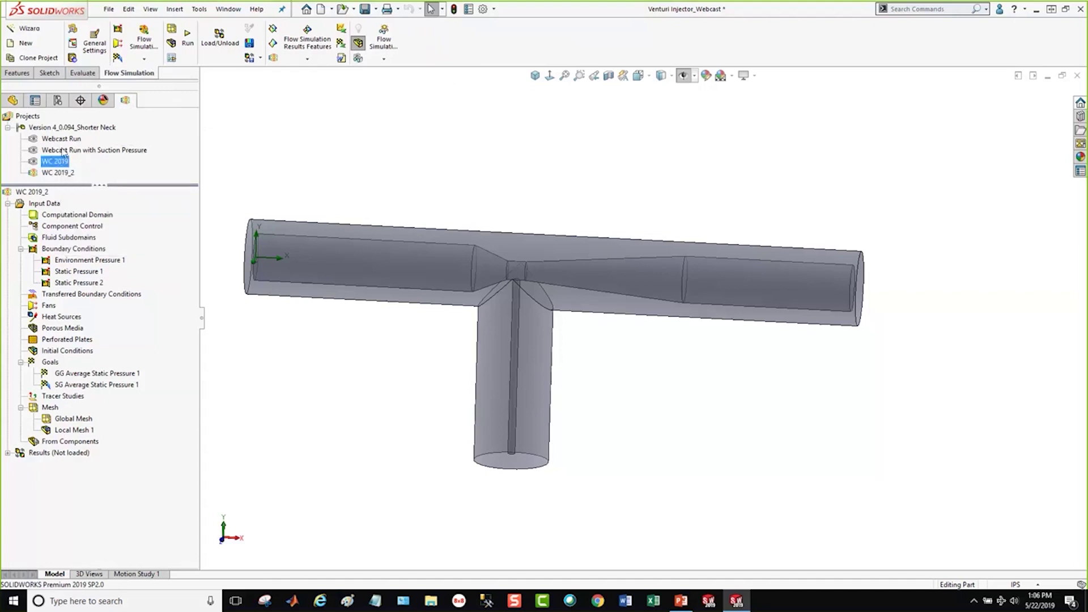
Activate the Tester configuration and return to the Flow Simulation analysis tree
left_click(58, 101)
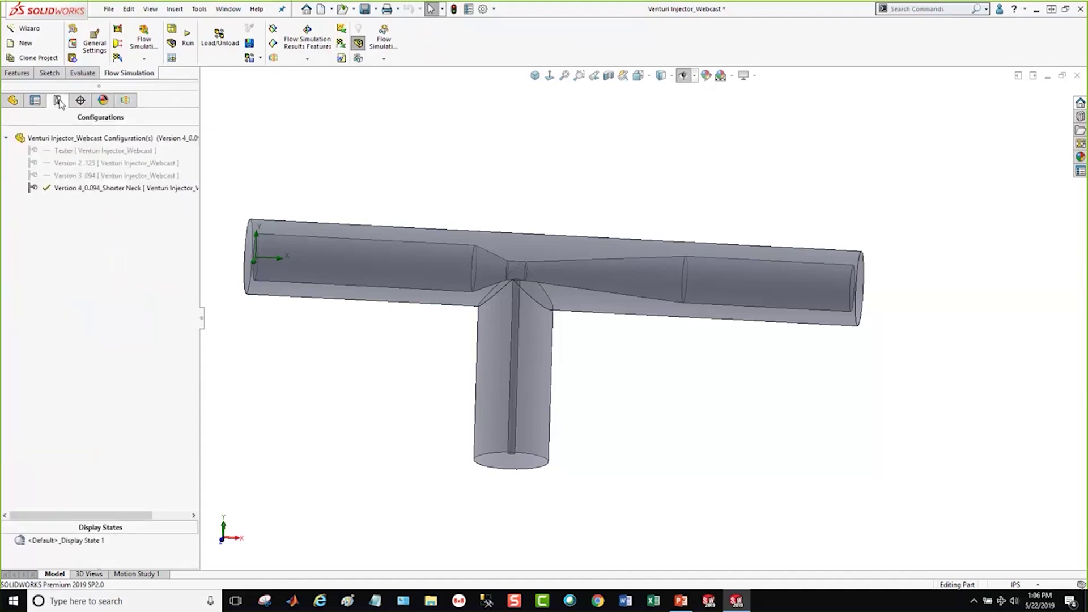
double_click(80, 150)
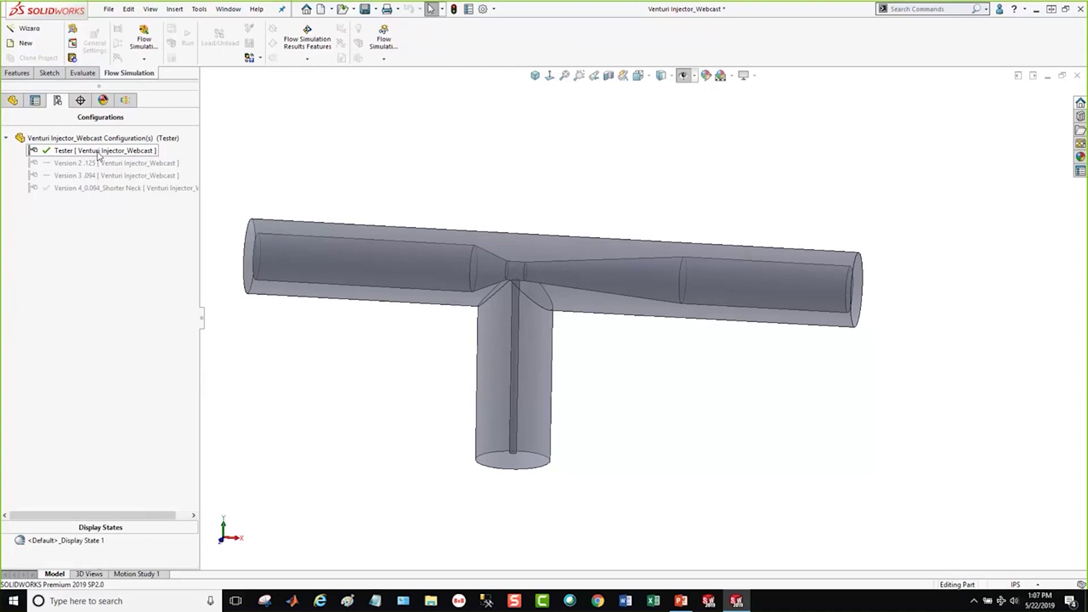
left_click(125, 100)
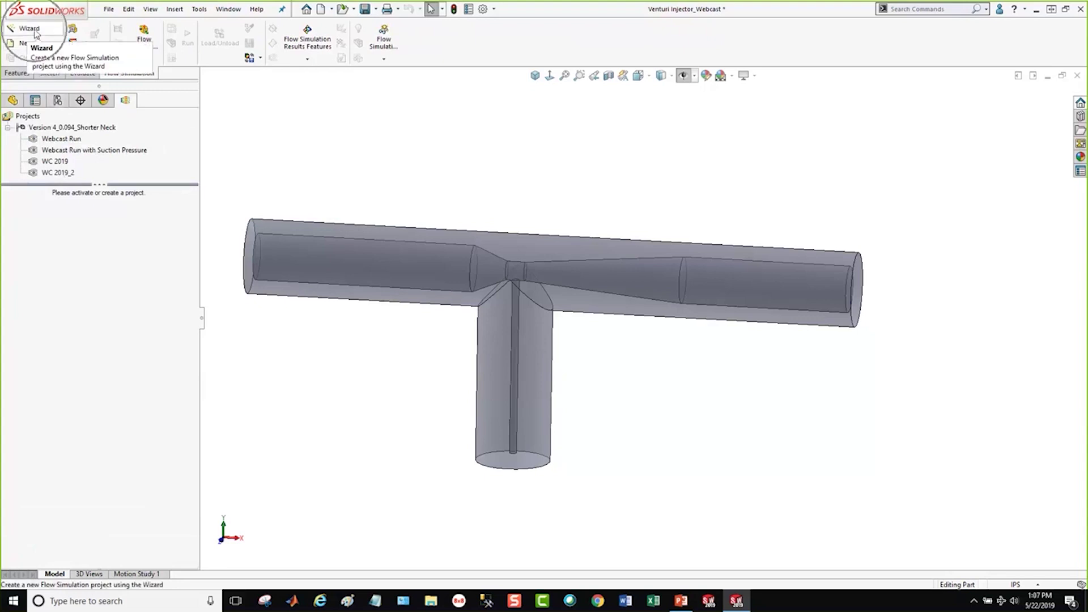
Start a new Flow Simulation project with the Wizard, name it Tester, keep the current configuration and continue to the unit system
left_click(35, 31)
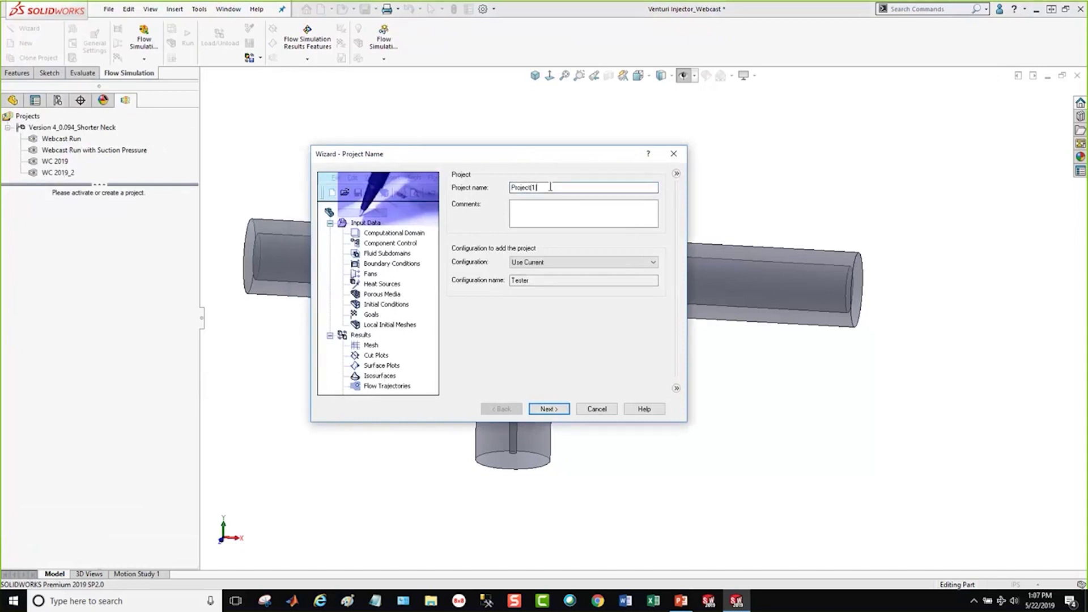
left_click_drag(550, 187, 494, 187)
type("Tester")
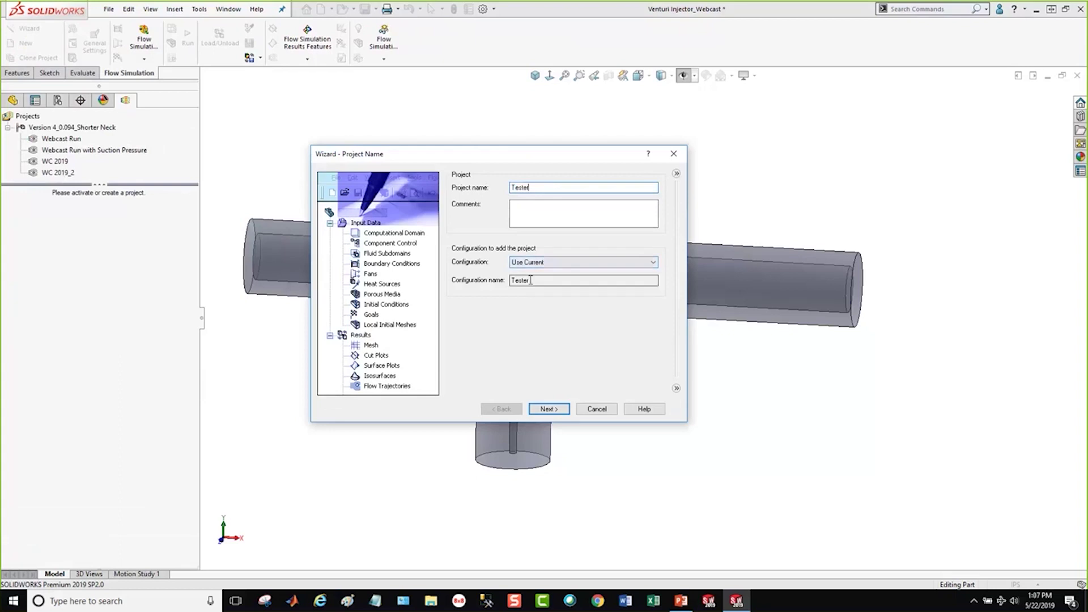
left_click(550, 264)
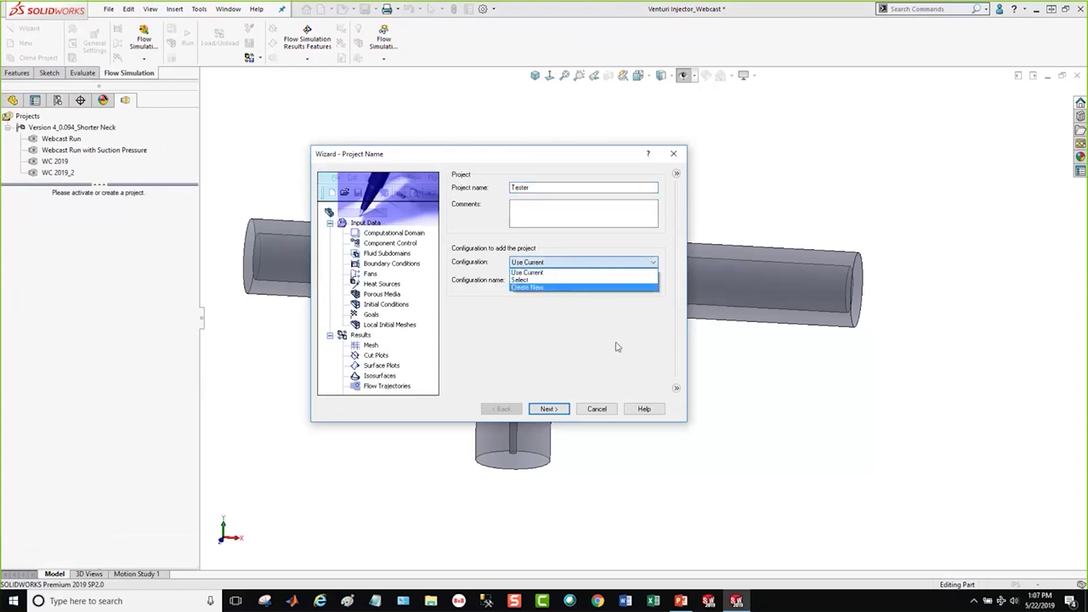
left_click(530, 272)
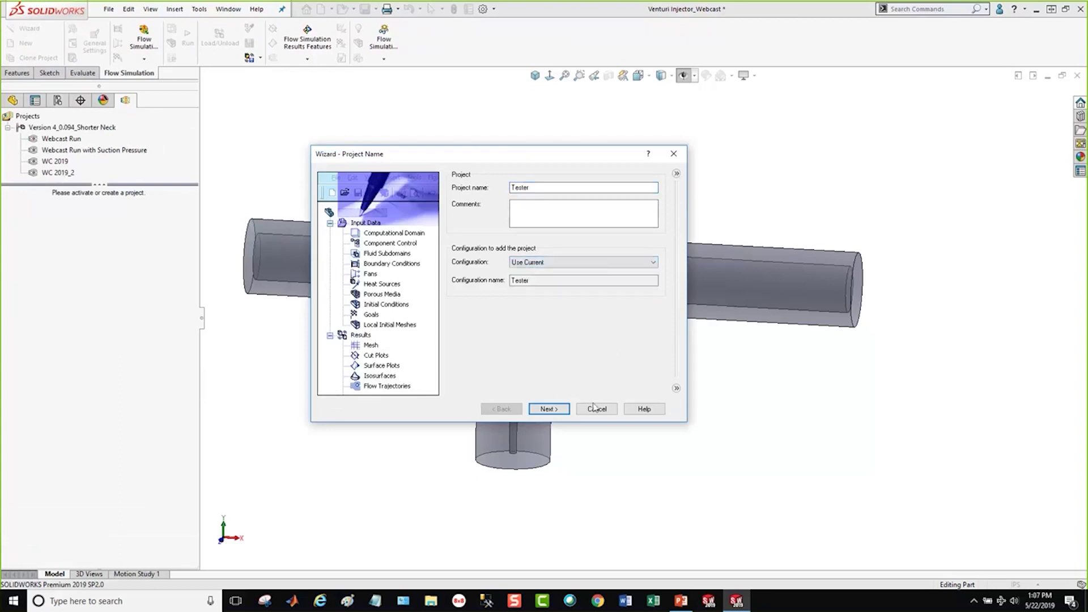
left_click(558, 413)
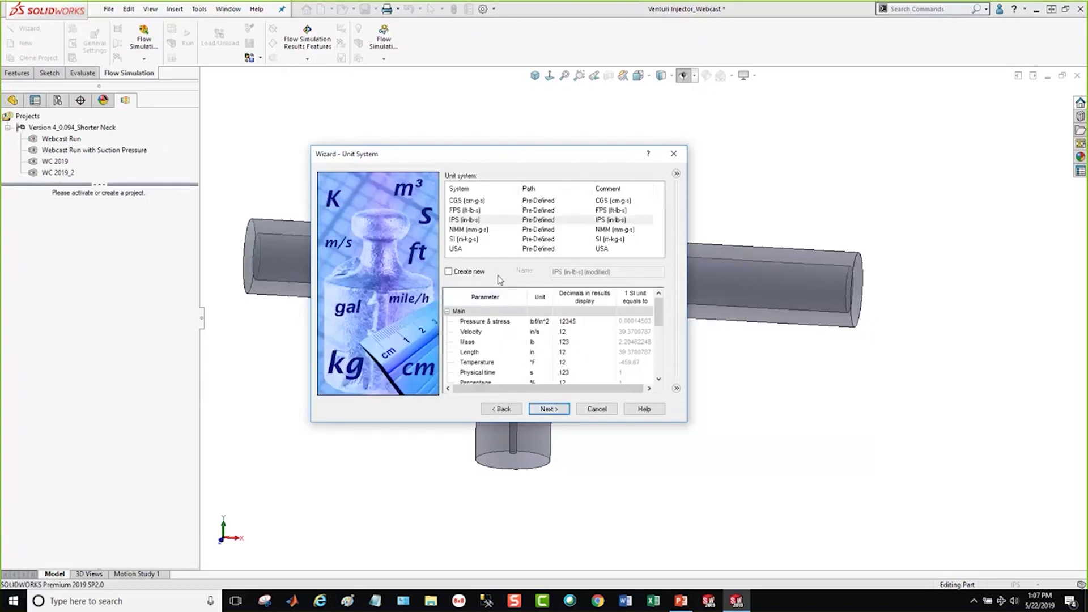
Compare the SI (m-kg-s) units with IPS and choose the IPS (in-lb-s) unit system for the project
left_click(465, 221)
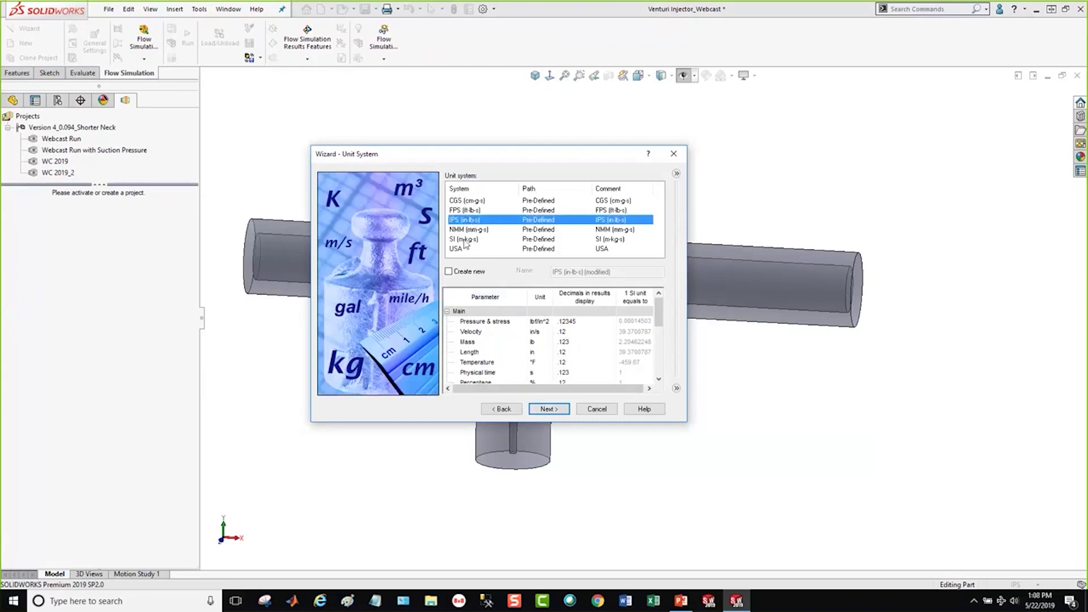
left_click(475, 243)
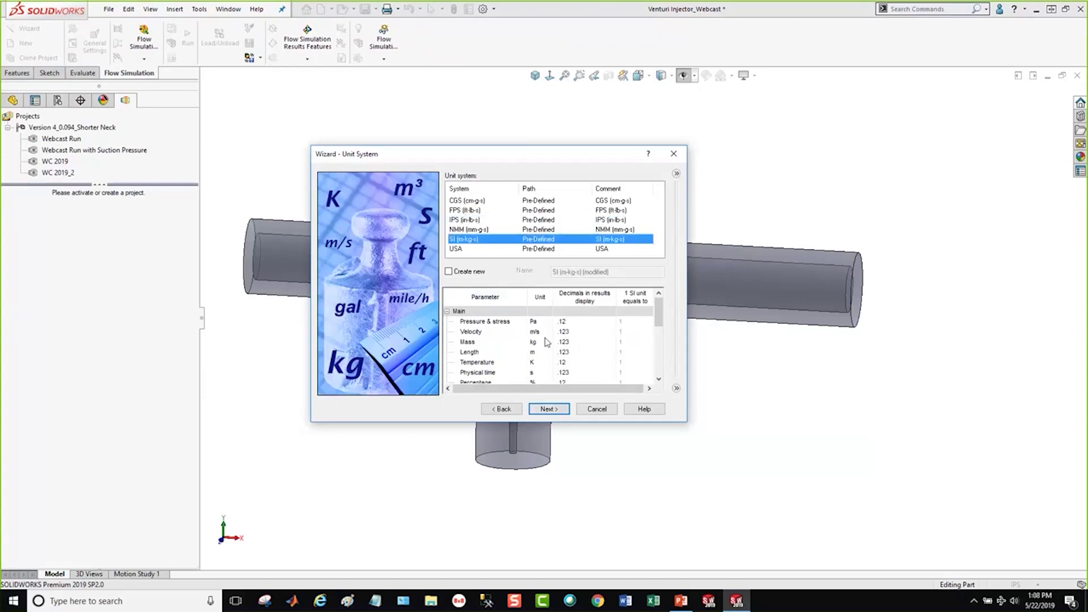
left_click(461, 222)
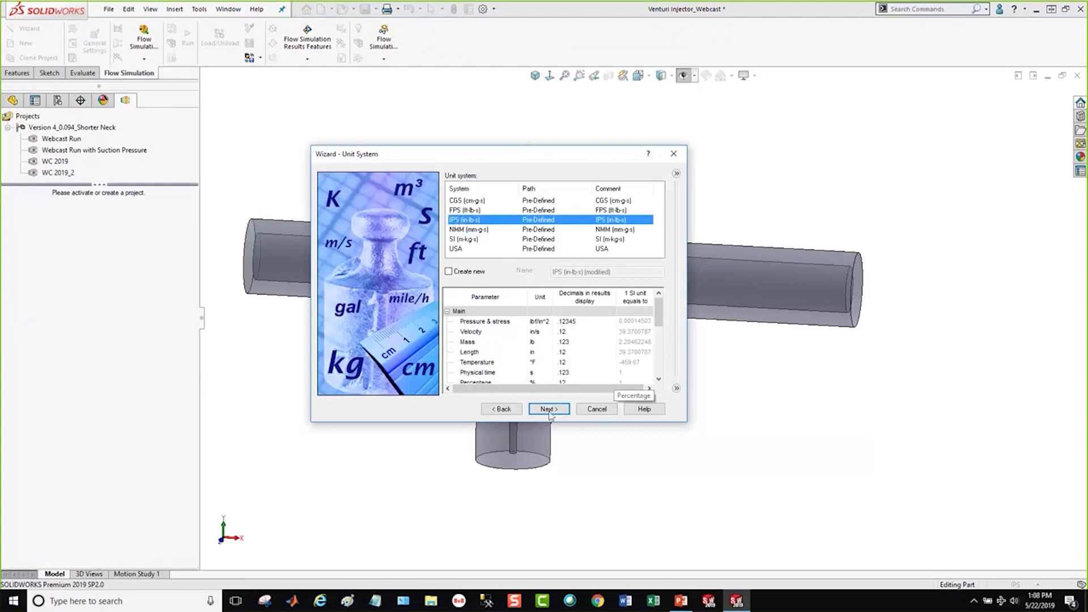
Check the decimal places available for the velocity results, keep the IPS unit settings and continue to the analysis type
left_click_drag(660, 315, 640, 323)
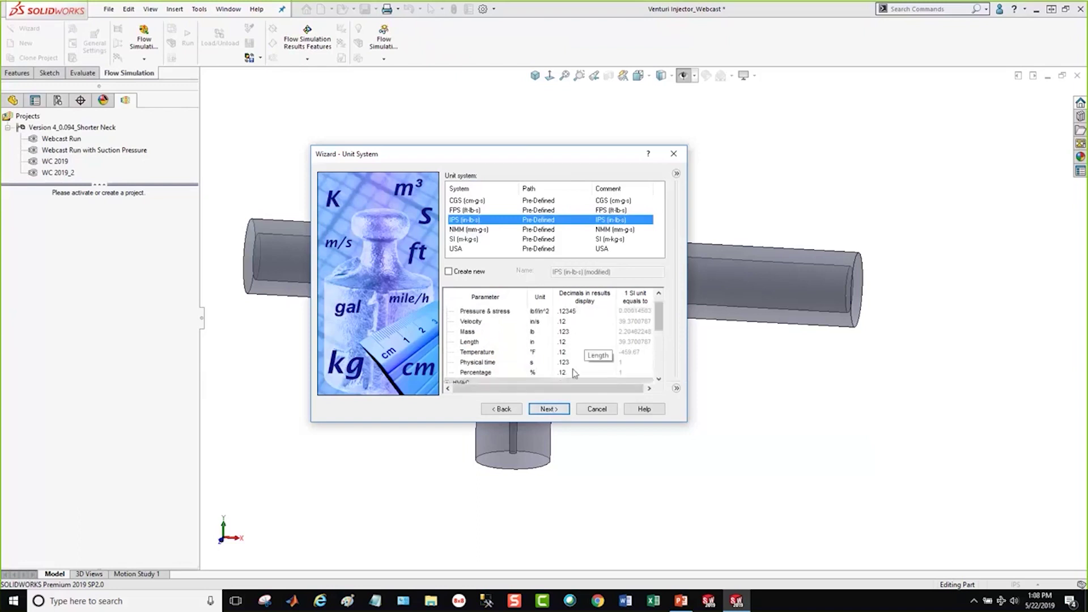
left_click(573, 322)
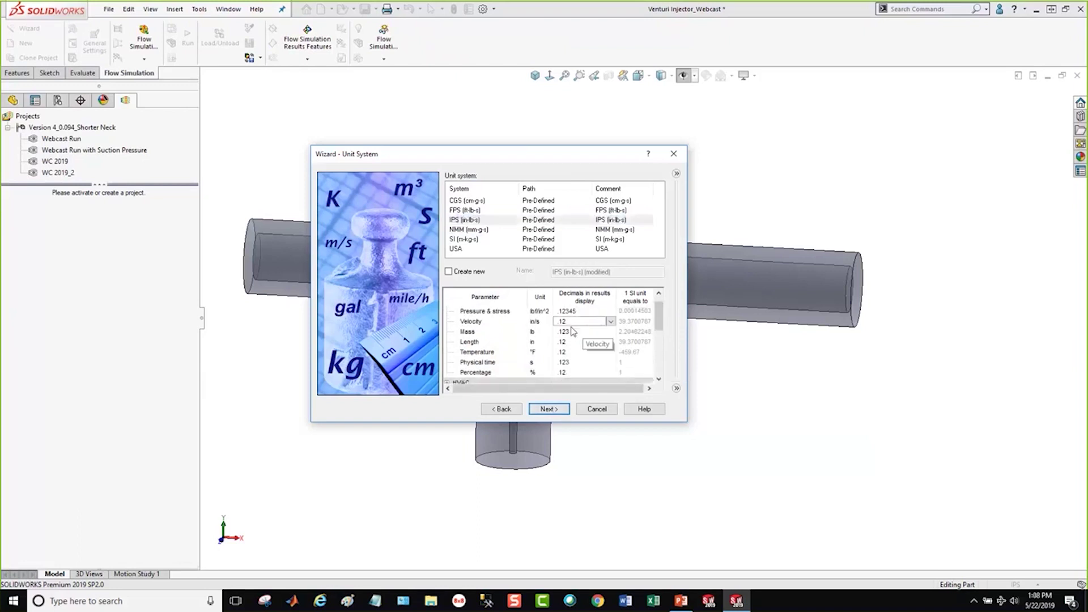
left_click(613, 322)
left_click(662, 314)
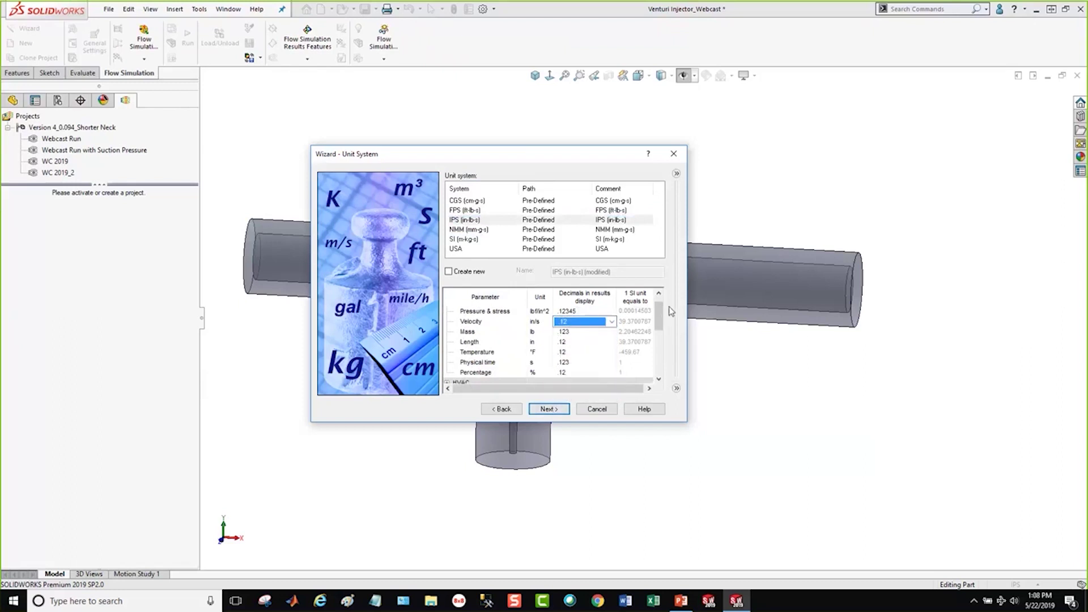
left_click(552, 410)
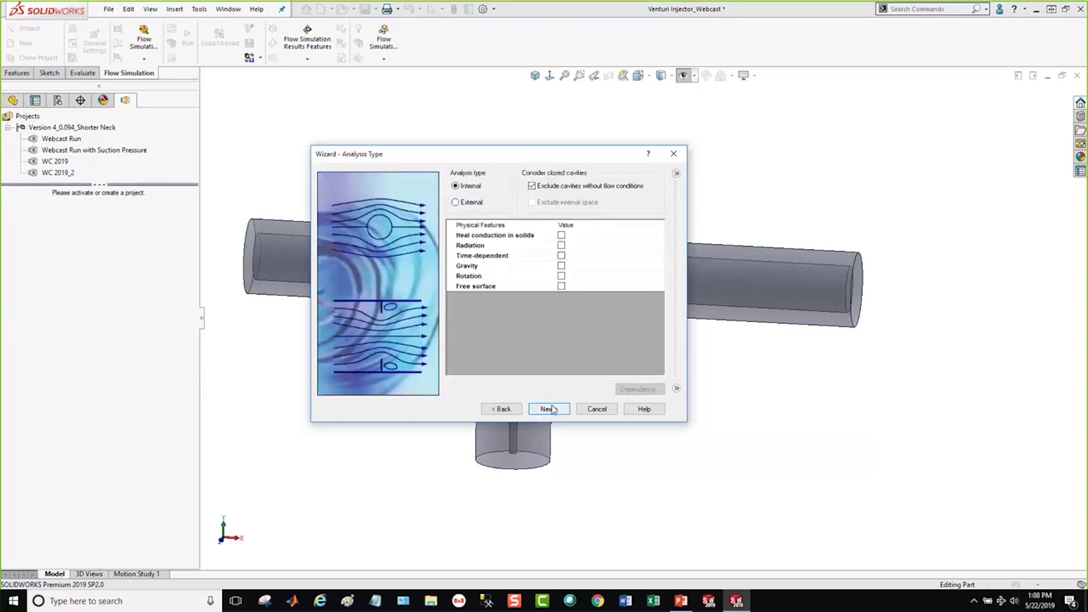
Include gravity in the internal analysis and set its Z component to 0 in/s^2
left_click_drag(519, 152, 884, 102)
scroll(600, 319, "up", 3)
scroll(639, 275, "down", 3)
scroll(603, 314, "up", 1)
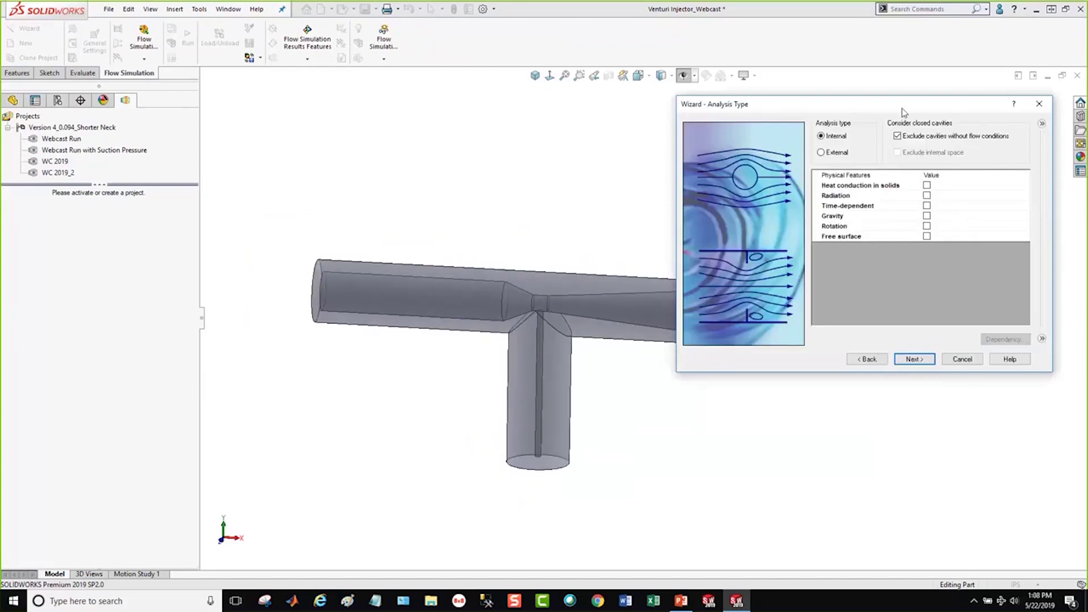
left_click_drag(904, 112, 646, 253)
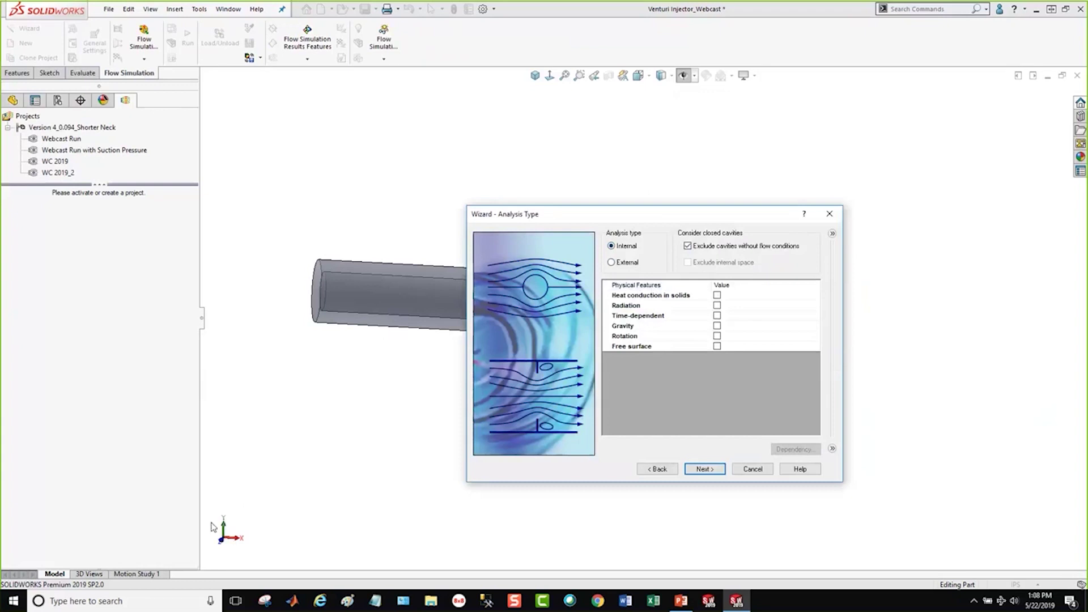
left_click(717, 325)
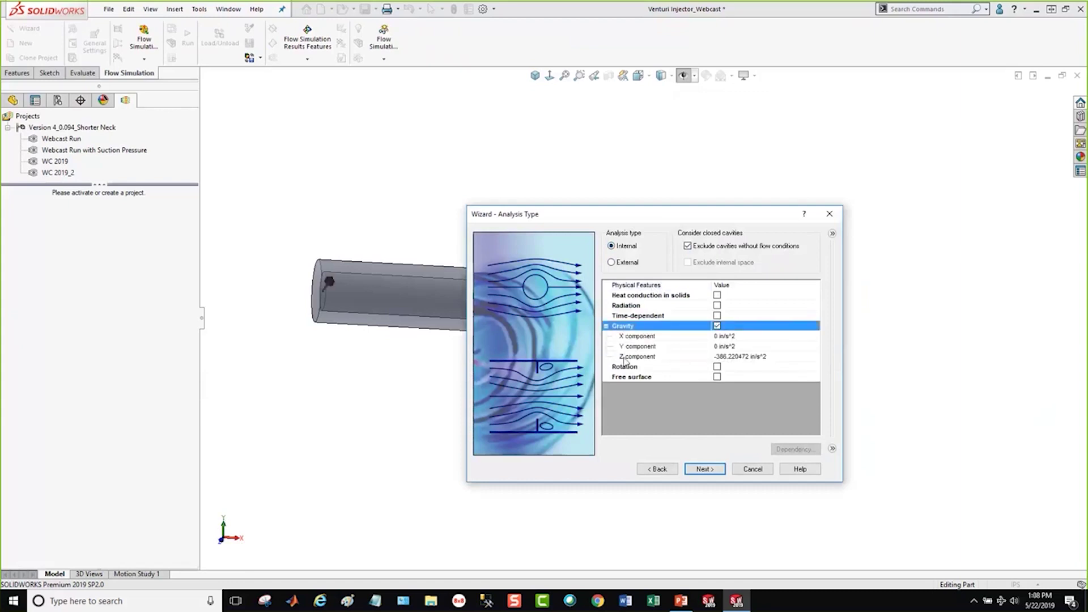
left_click(740, 357)
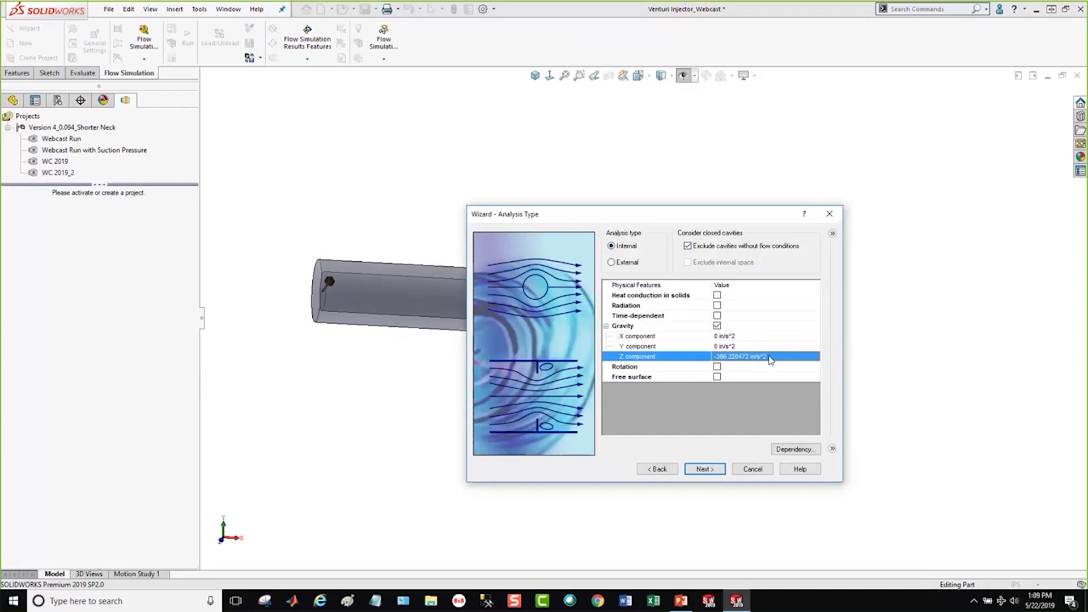
left_click(769, 357)
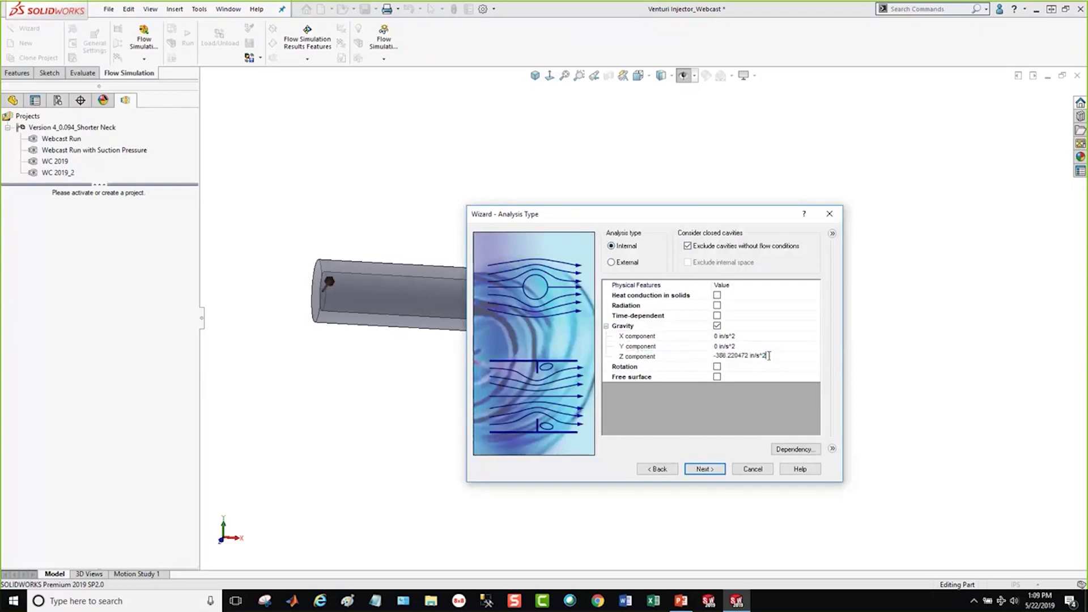
left_click_drag(769, 355, 697, 347)
key("ctrl+c")
type("0")
Set the gravity Y component to -386.220472 in/s^2 and continue to the default fluid selection
left_click(736, 346)
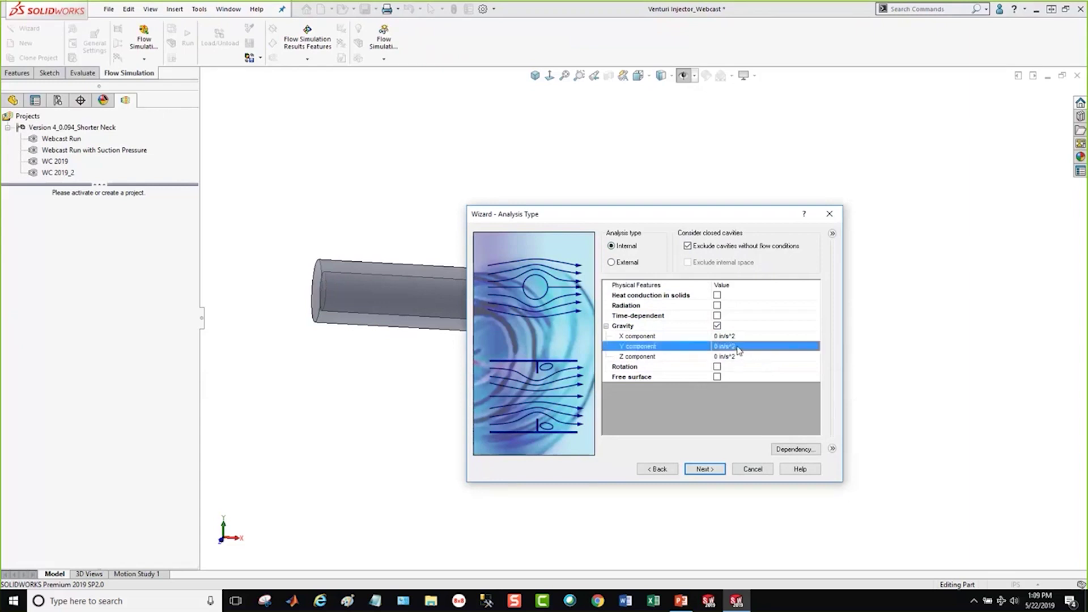
left_click(736, 346)
left_click_drag(737, 345, 705, 342)
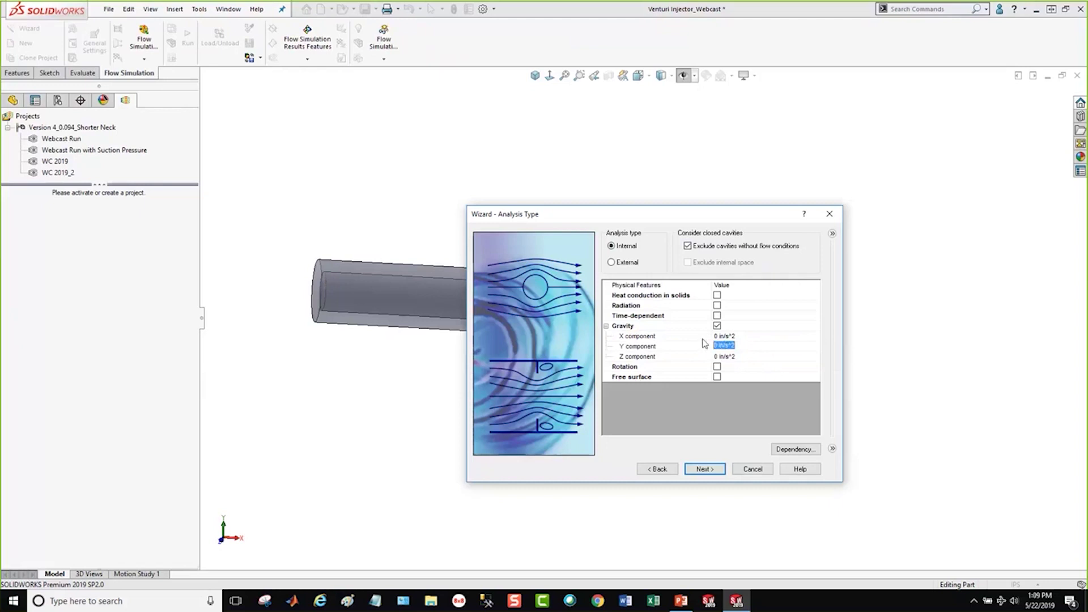
key("ctrl+v")
left_click(714, 472)
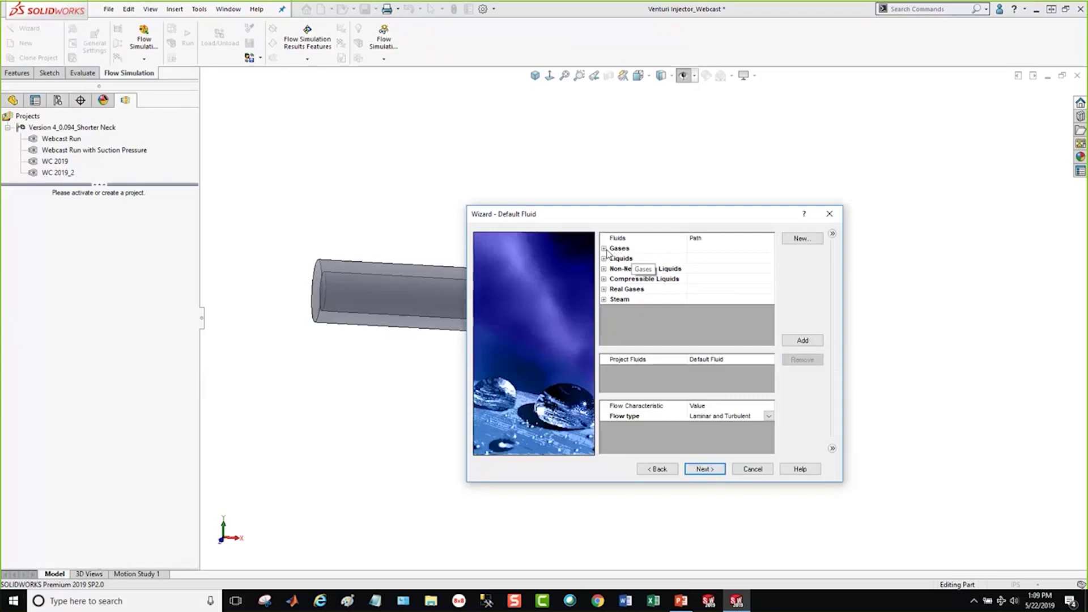
Look through the predefined gases and liquids and add Water (Liquids) as the default project fluid
left_click(604, 249)
scroll(658, 290, "down", 1)
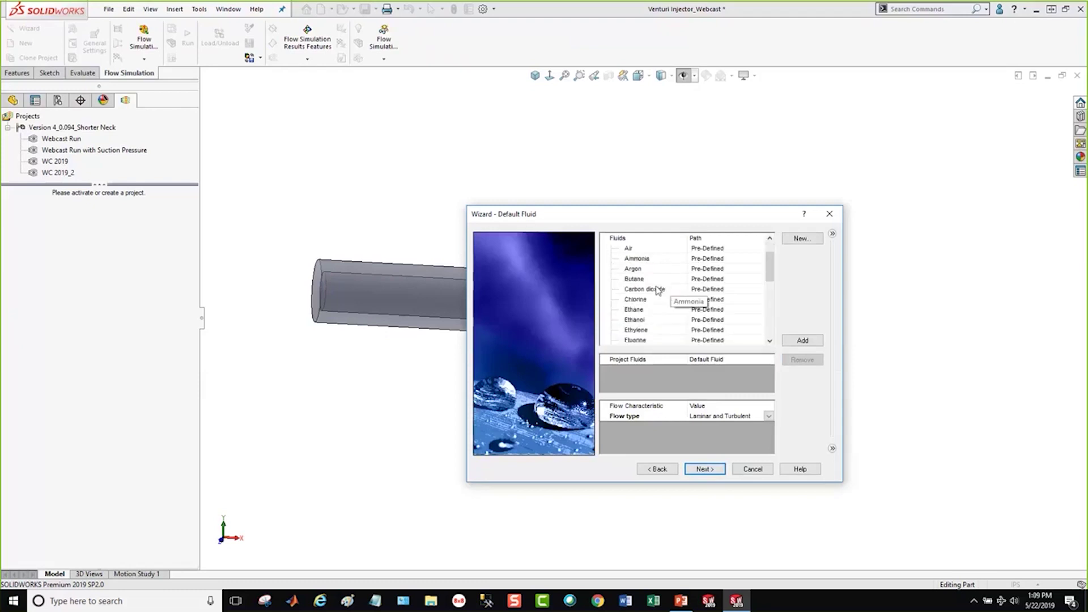
scroll(658, 295, "down", 5)
scroll(657, 312, "up", 4)
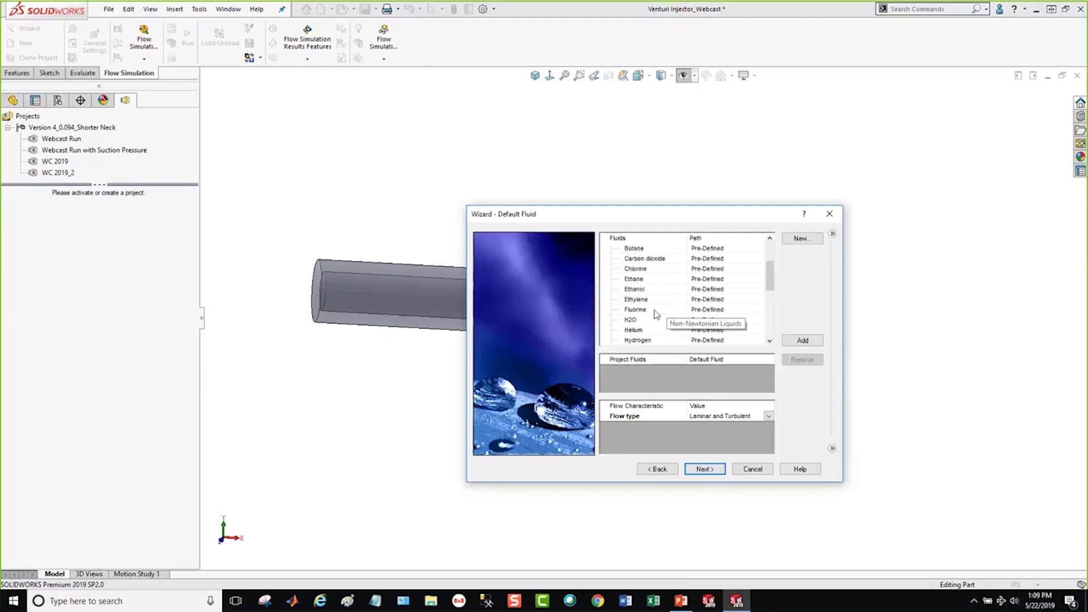
scroll(656, 313, "up", 2)
left_click(611, 258)
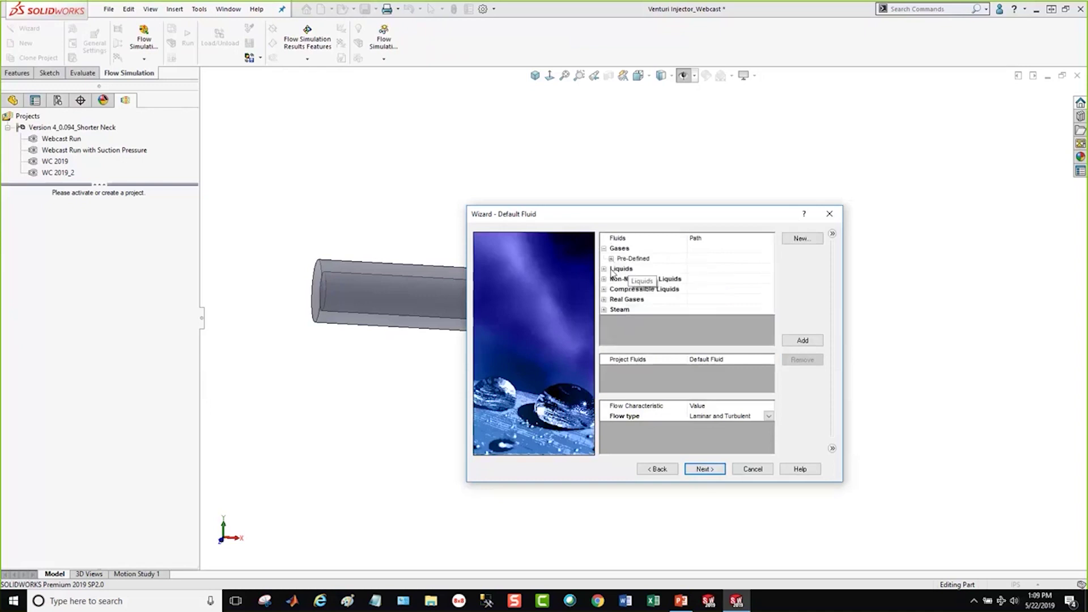
double_click(613, 270)
scroll(641, 303, "down", 3)
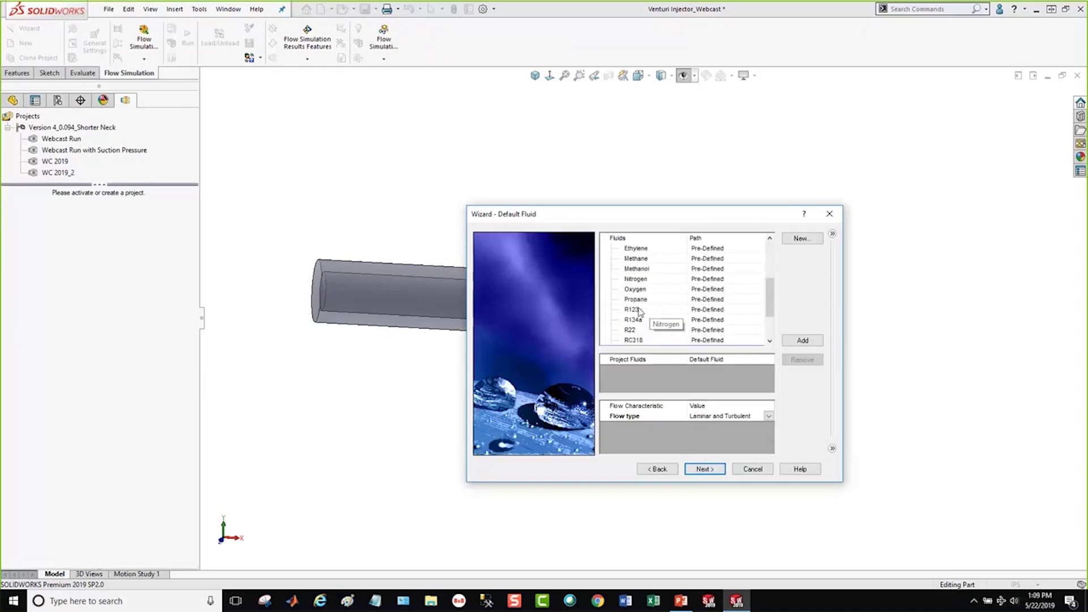
scroll(639, 310, "down", 1)
left_click(637, 320)
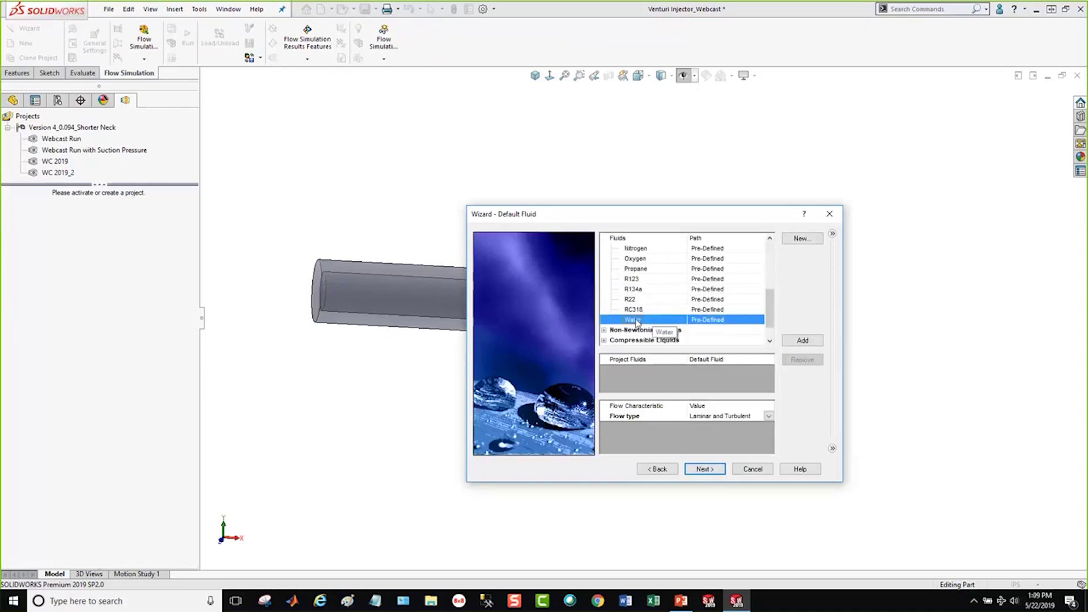
double_click(637, 321)
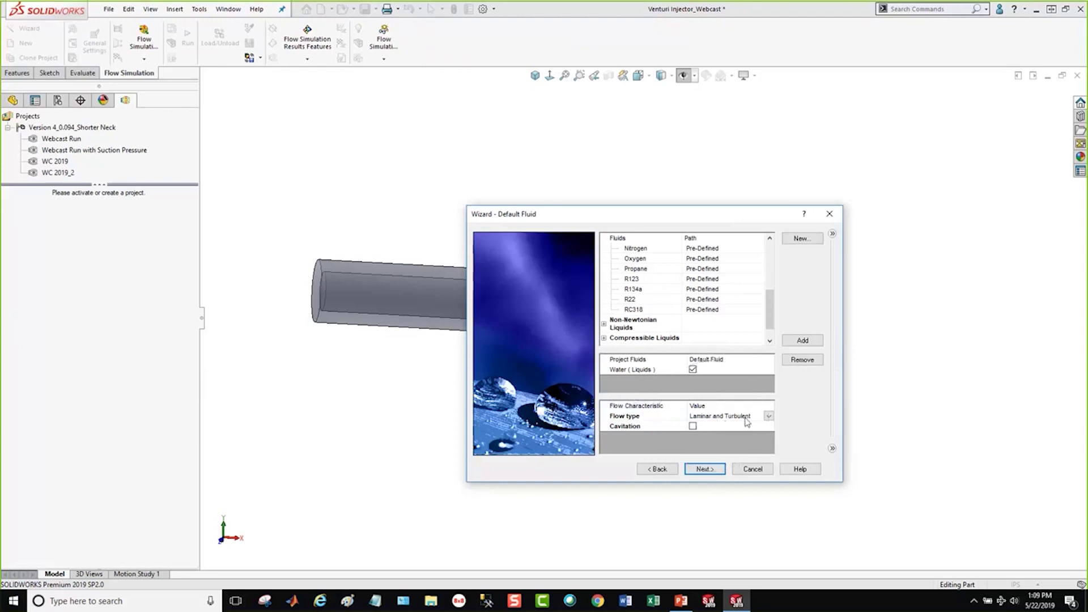
Browse the non-Newtonian liquids, keep Water as the only fluid, and finish the Wizard with the default wall and initial conditions
left_click(604, 325)
scroll(623, 322, "down", 1)
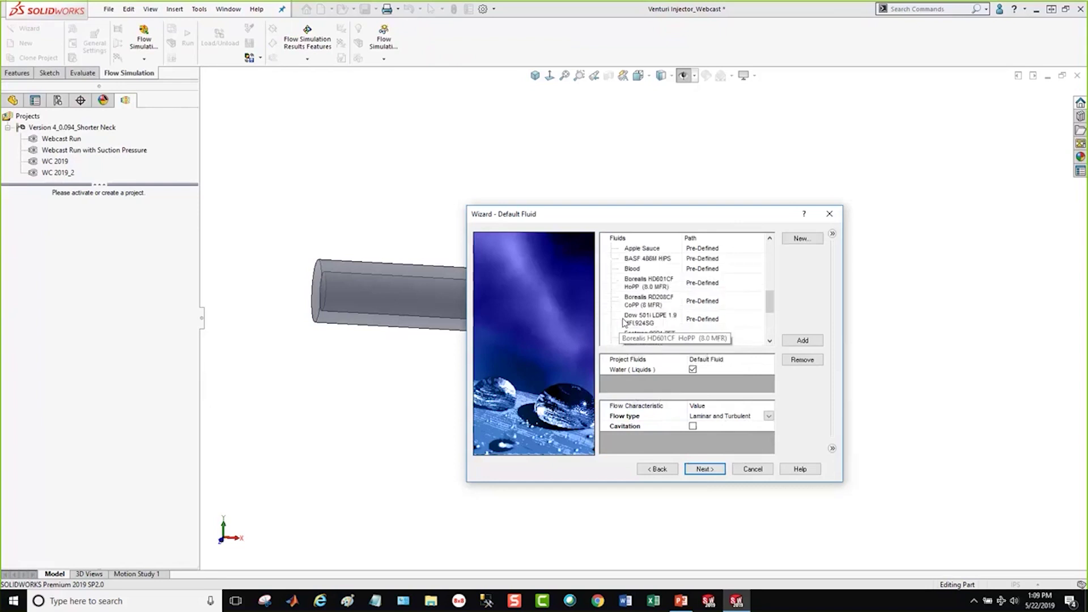
scroll(624, 321, "up", 1)
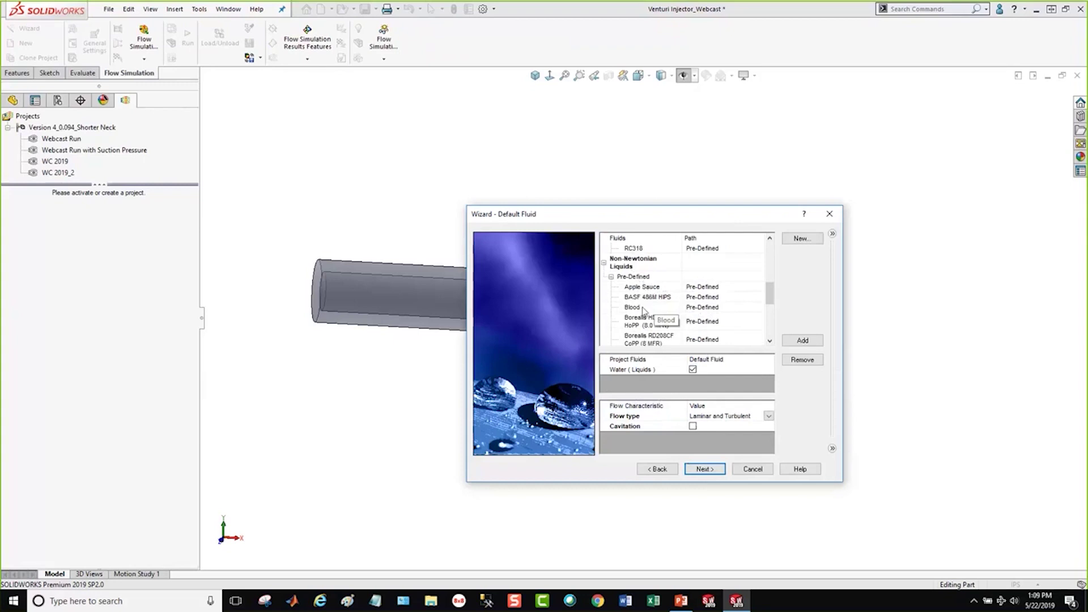
left_click(603, 262)
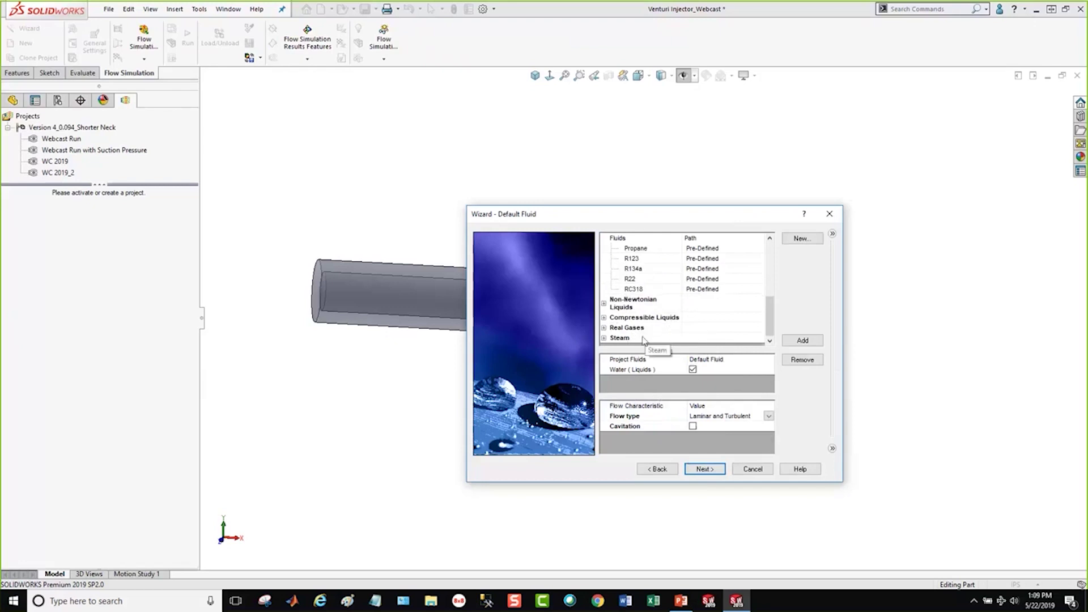
left_click(703, 468)
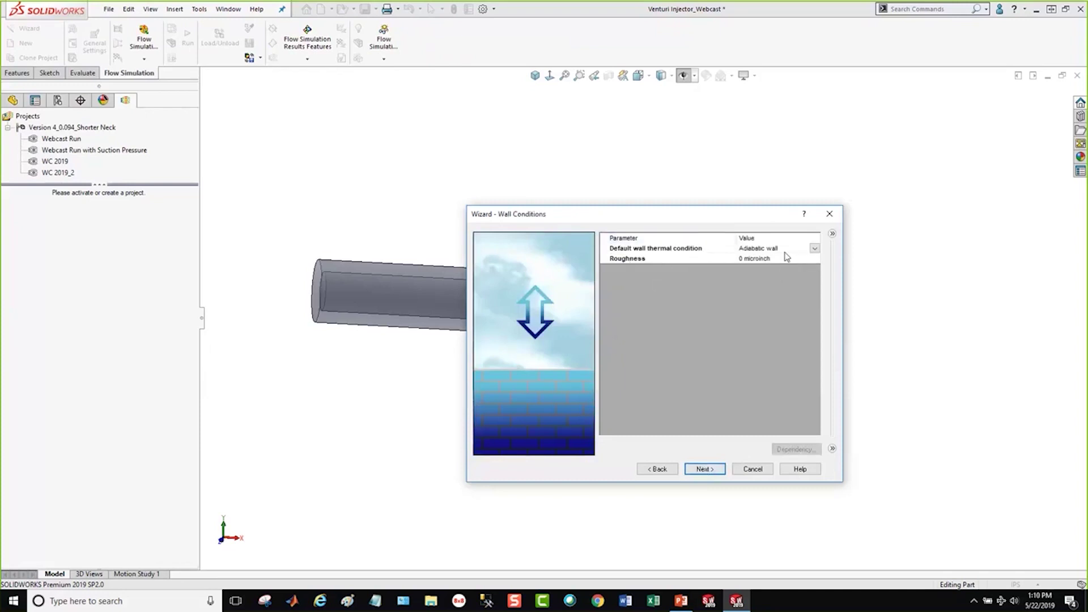
left_click(698, 469)
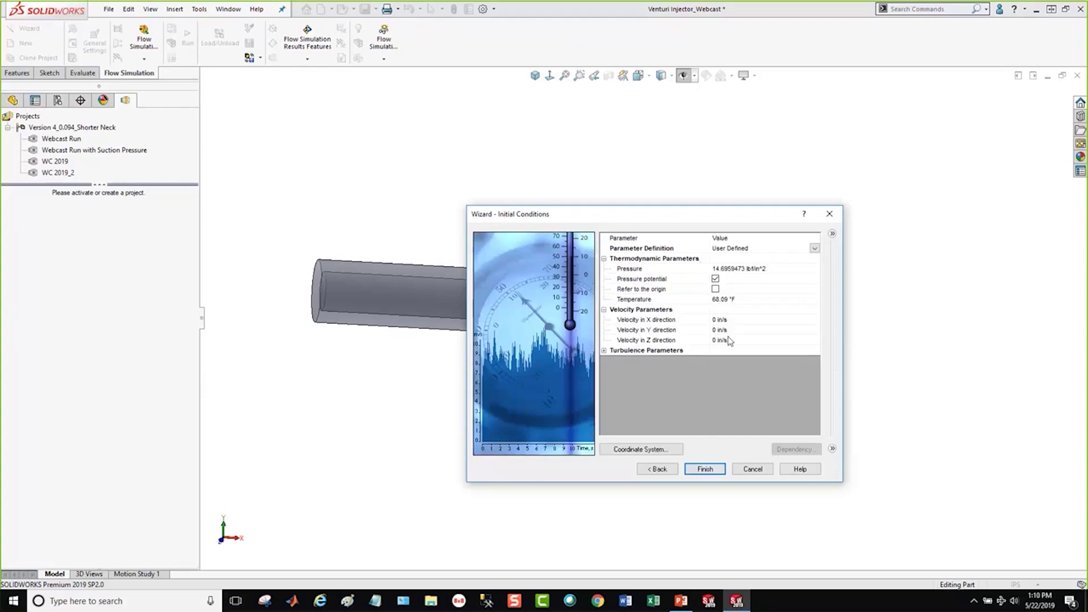
left_click(705, 469)
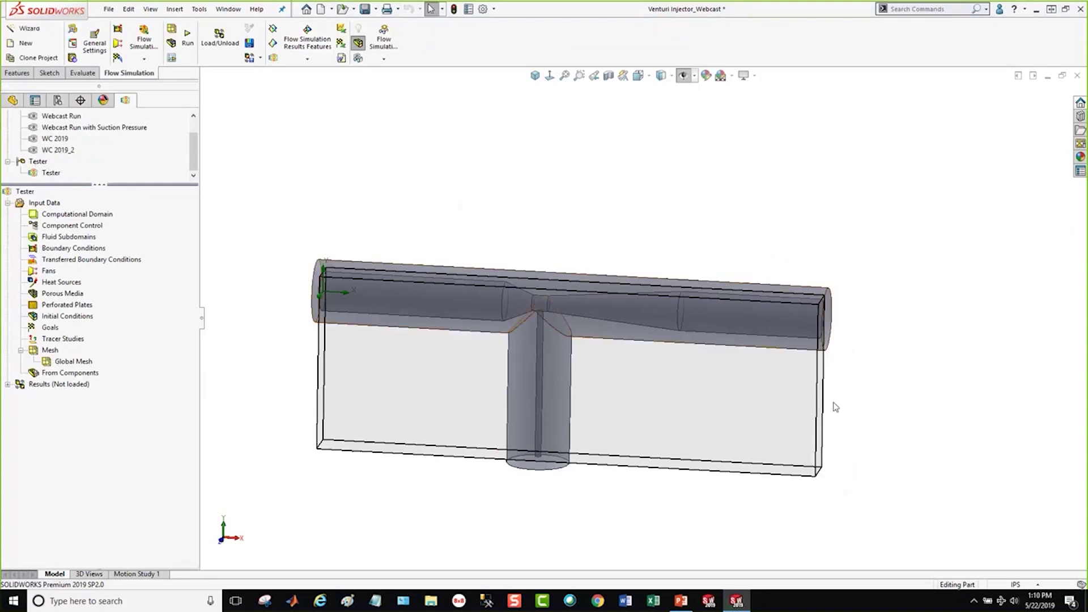
Enlarge the computational domain to a Y max of about 0.51 in and an X min of about -0.22 in
middle_click_drag(801, 400, 734, 318)
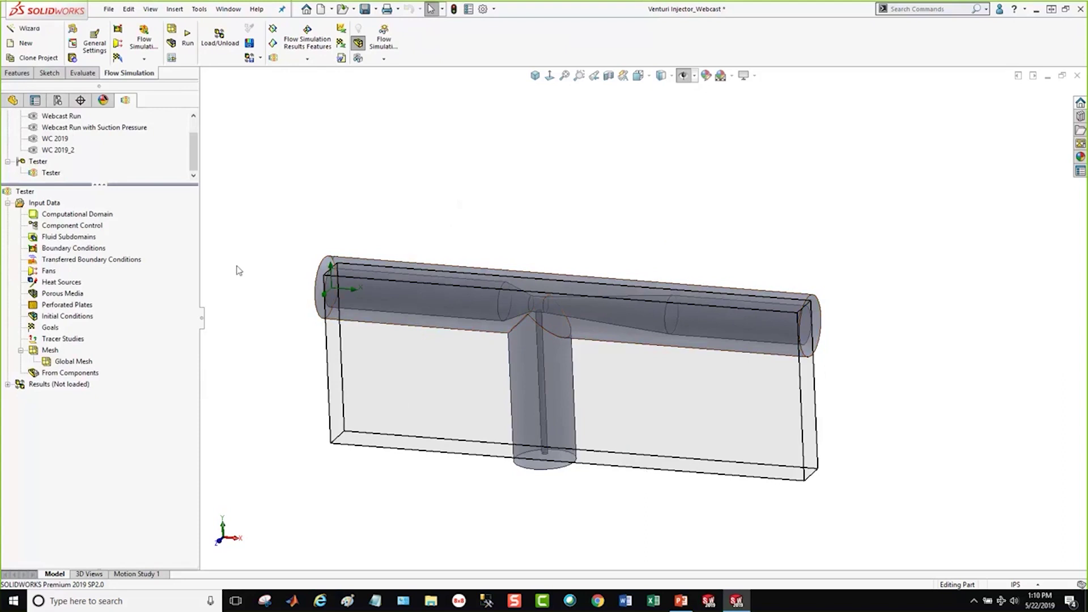
left_click(80, 215)
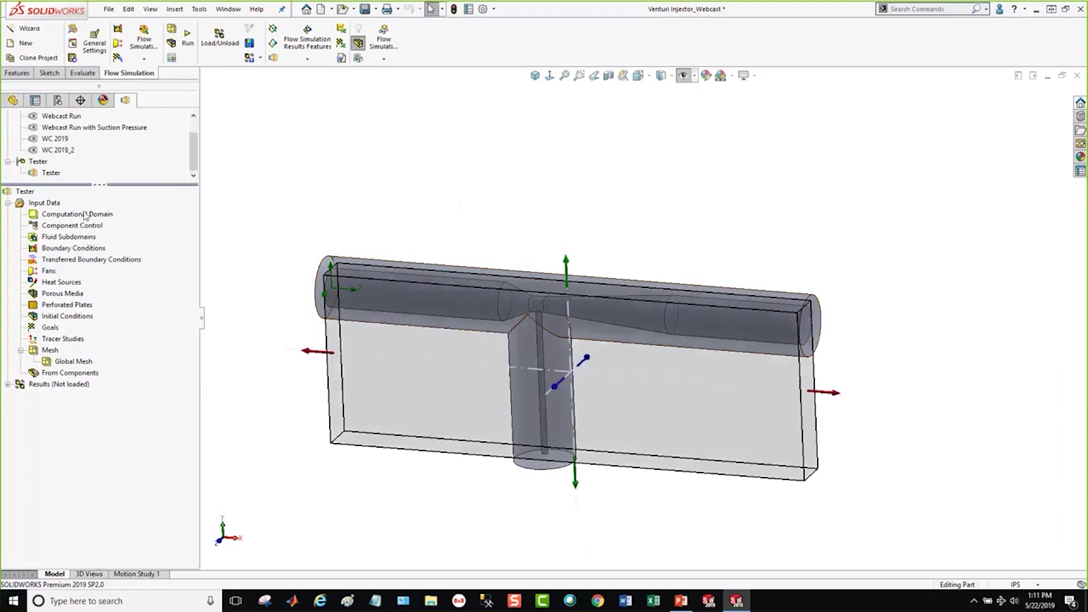
left_click_drag(566, 268, 568, 253)
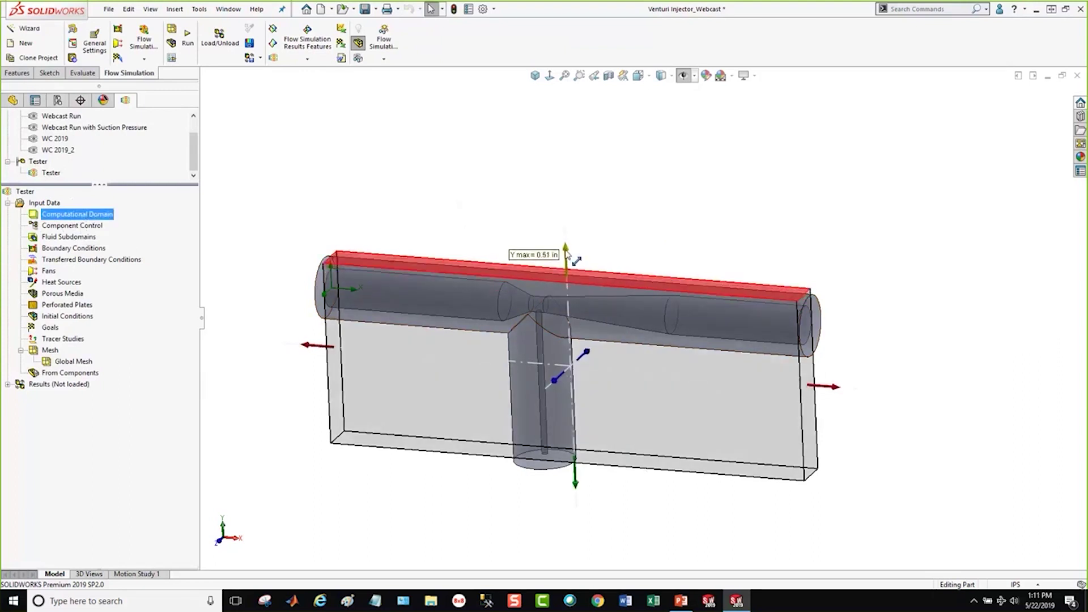
left_click(533, 255)
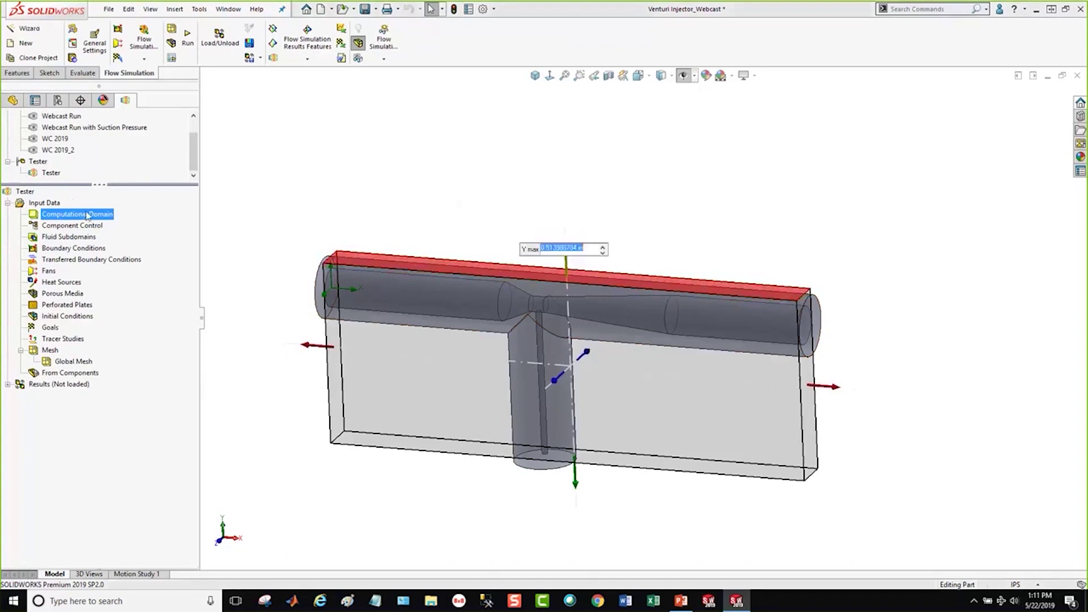
left_click(297, 345)
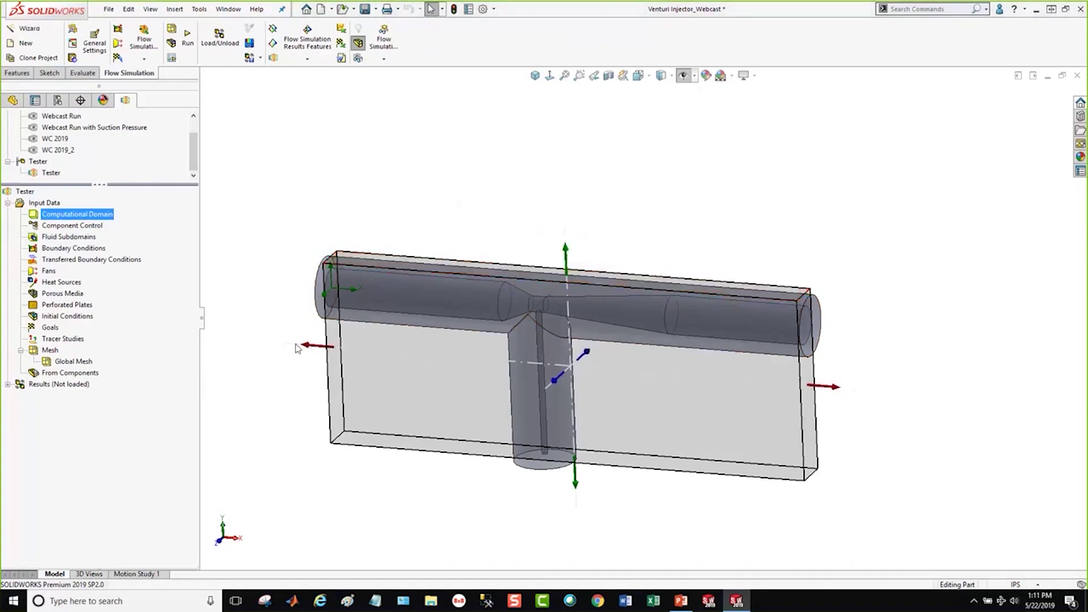
left_click_drag(314, 346, 300, 346)
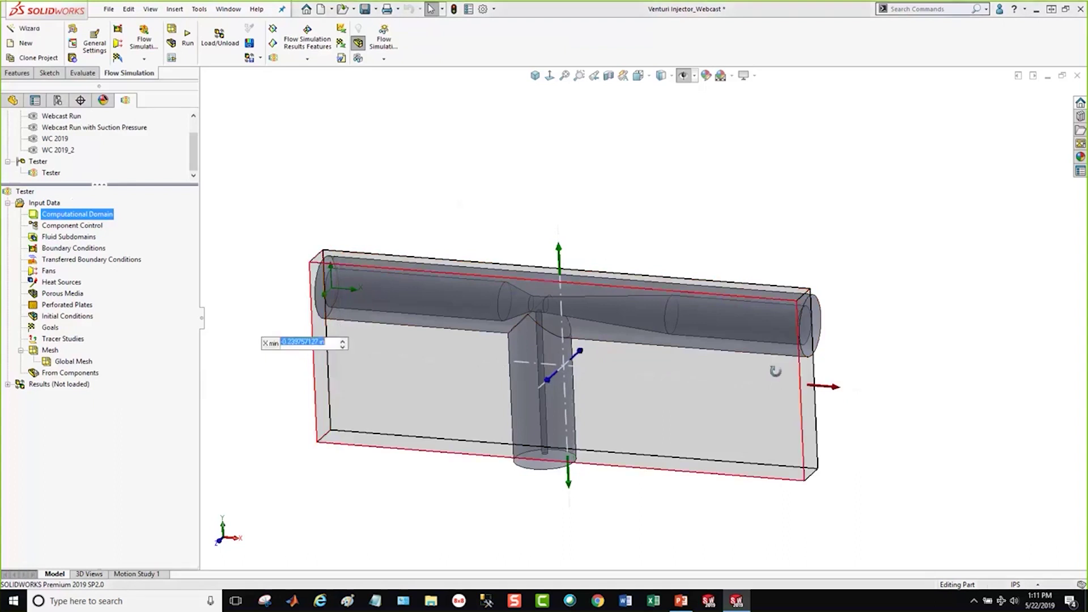
Resize the computational domain to an X max of about 8.15 in and a Y min of about -2.69 in
middle_click_drag(775, 371, 788, 363)
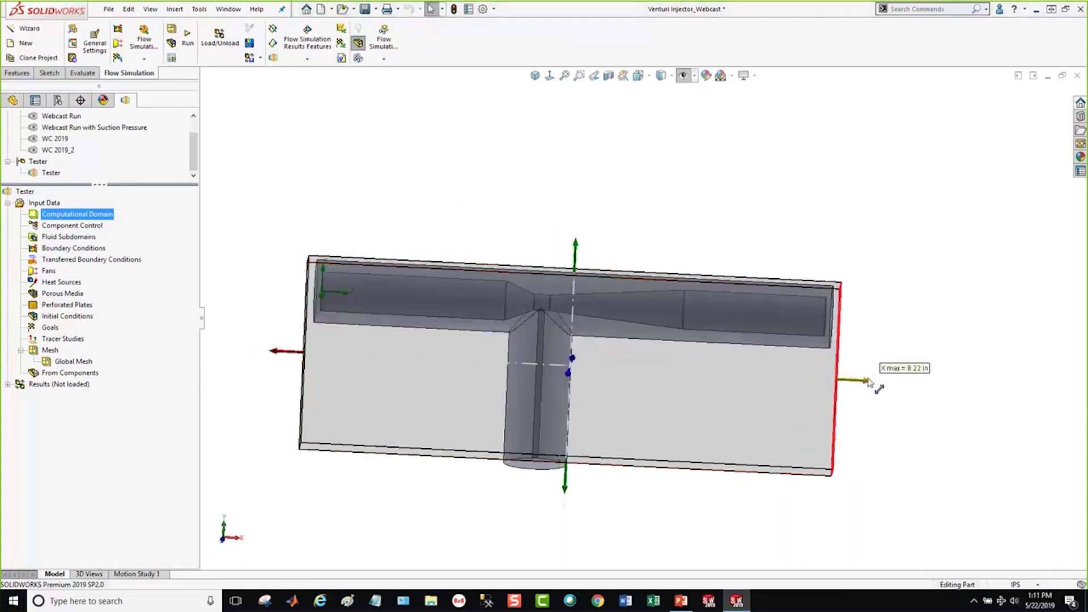
left_click_drag(868, 382, 864, 382)
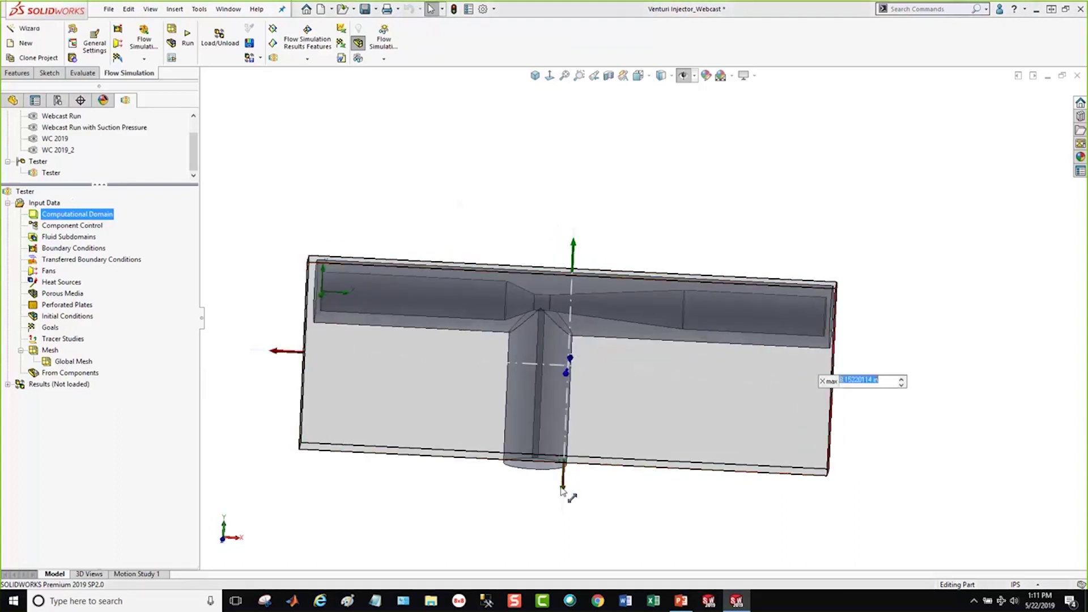
left_click_drag(562, 489, 563, 501)
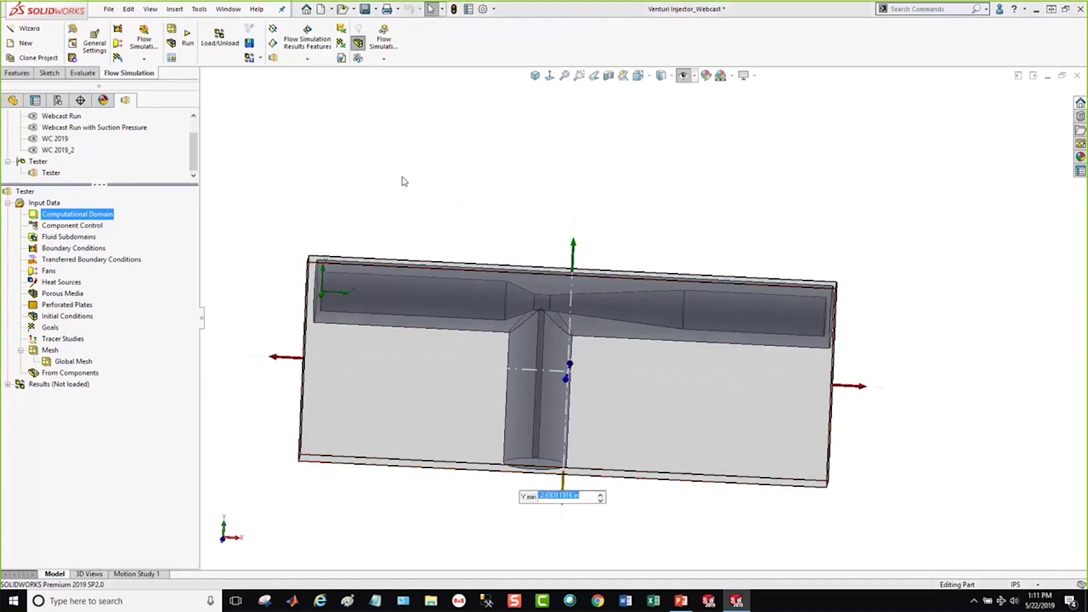
left_click(586, 201)
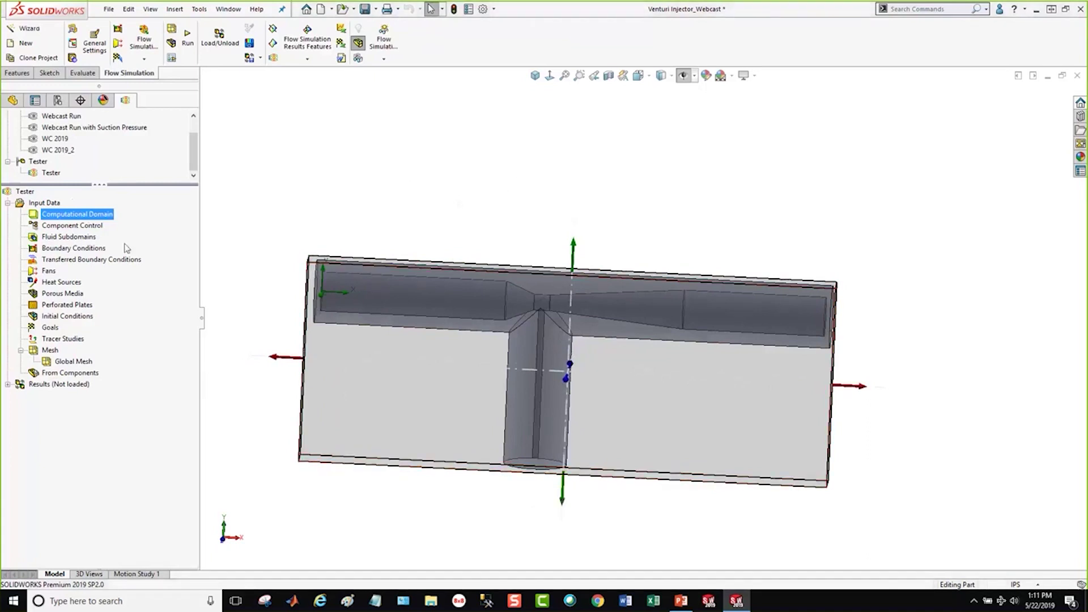
Hide the computational domain in the graphics view so the venturi body can be worked on
right_click(84, 215)
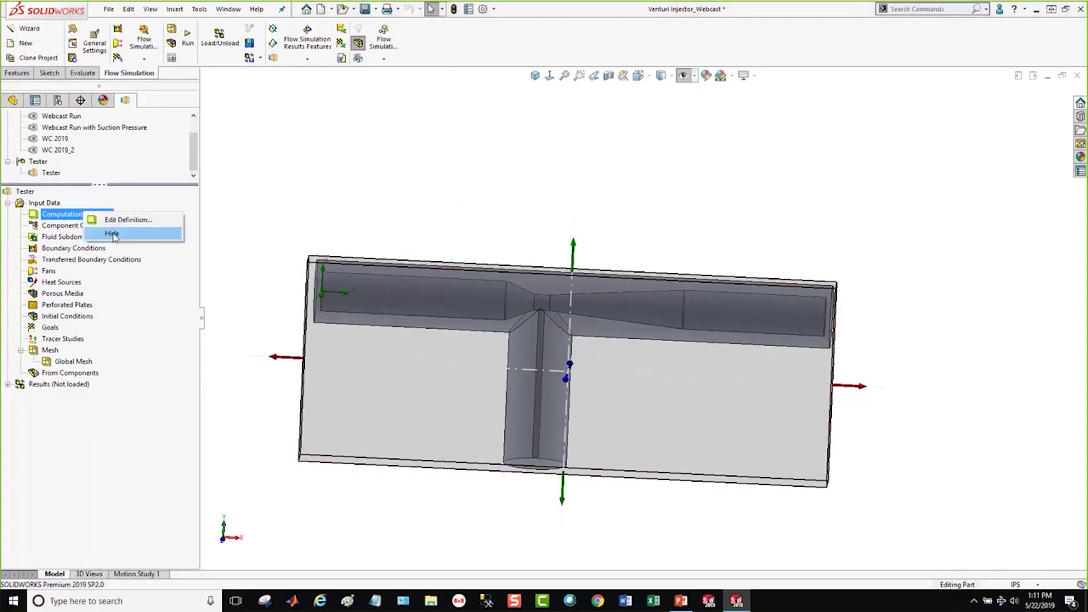
left_click(117, 237)
scroll(510, 359, "down", 2)
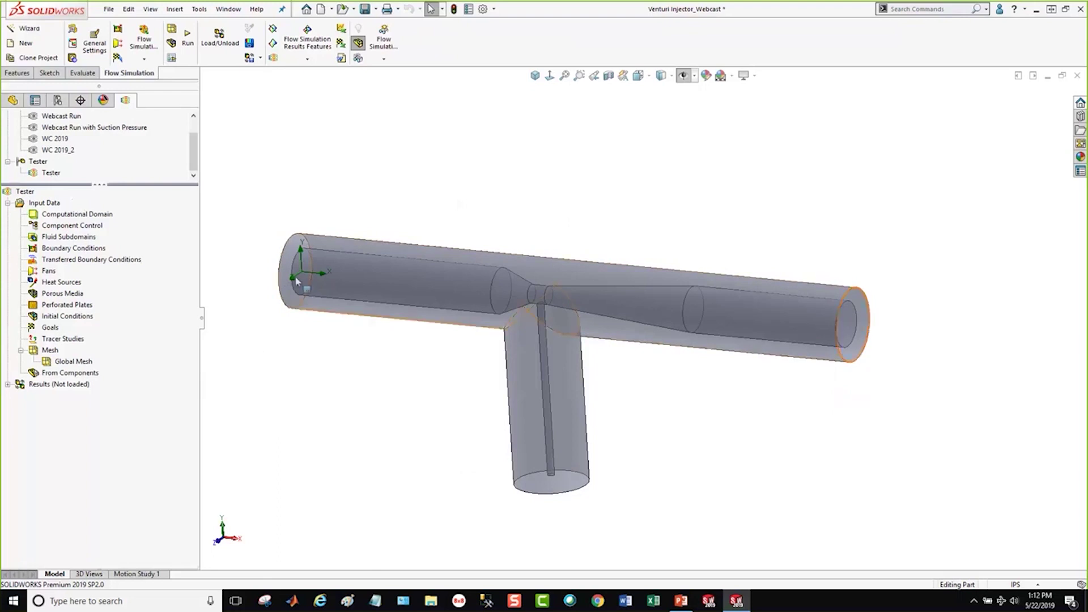
Start an Environment Pressure boundary condition on the inner lid face at the inlet end, beside the origin
right_click(83, 252)
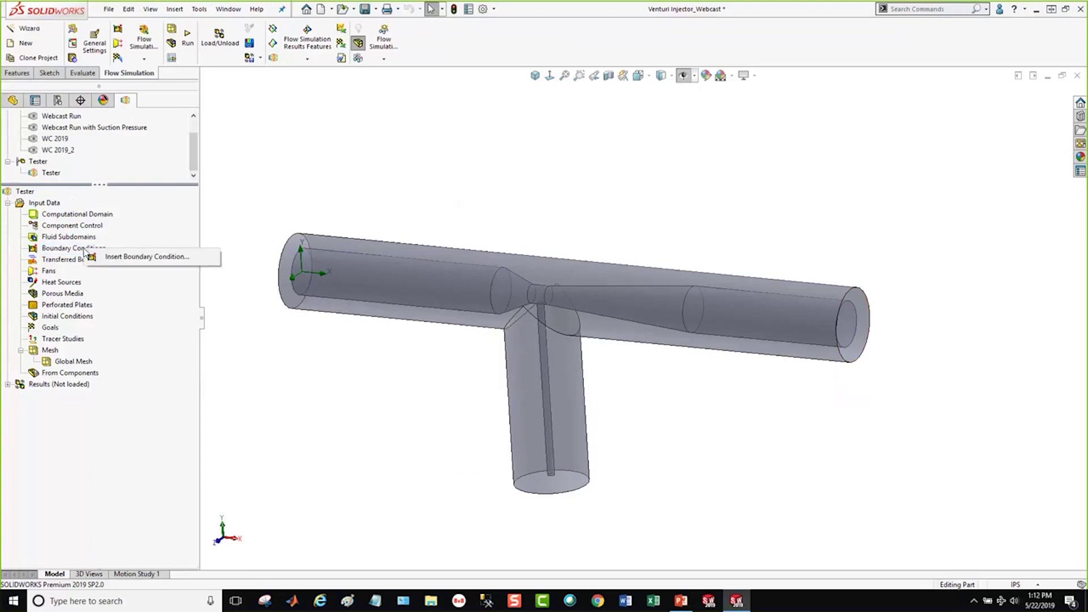
left_click(140, 258)
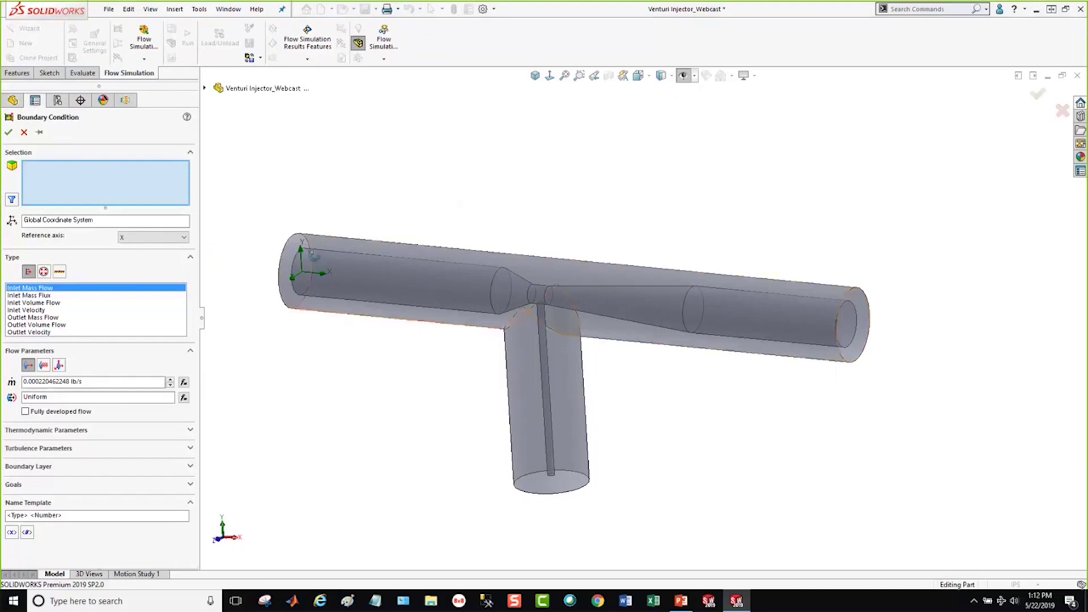
middle_click_drag(312, 254, 296, 256)
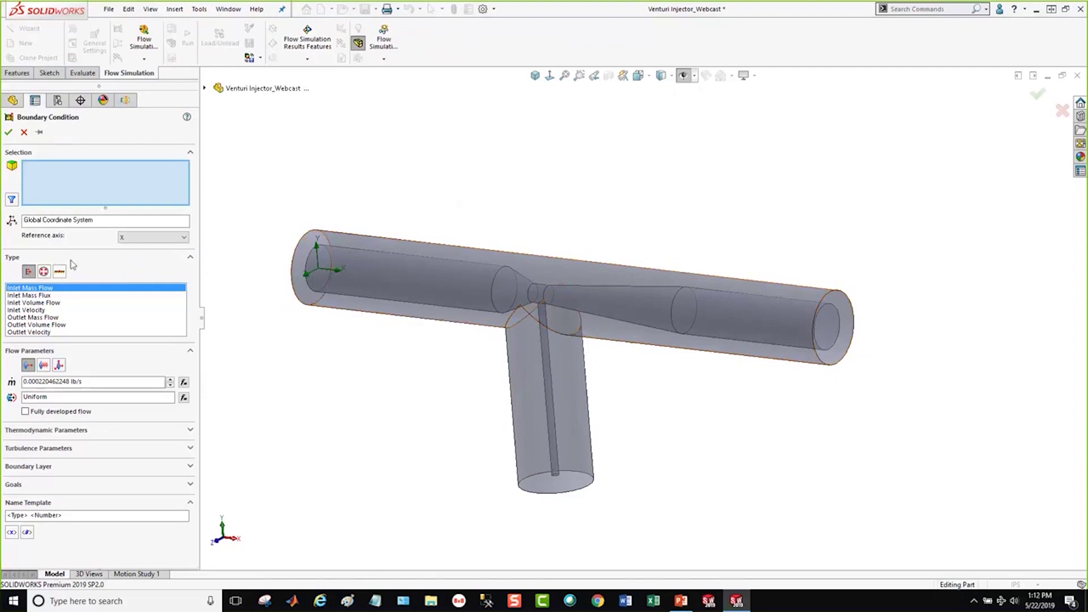
left_click(44, 272)
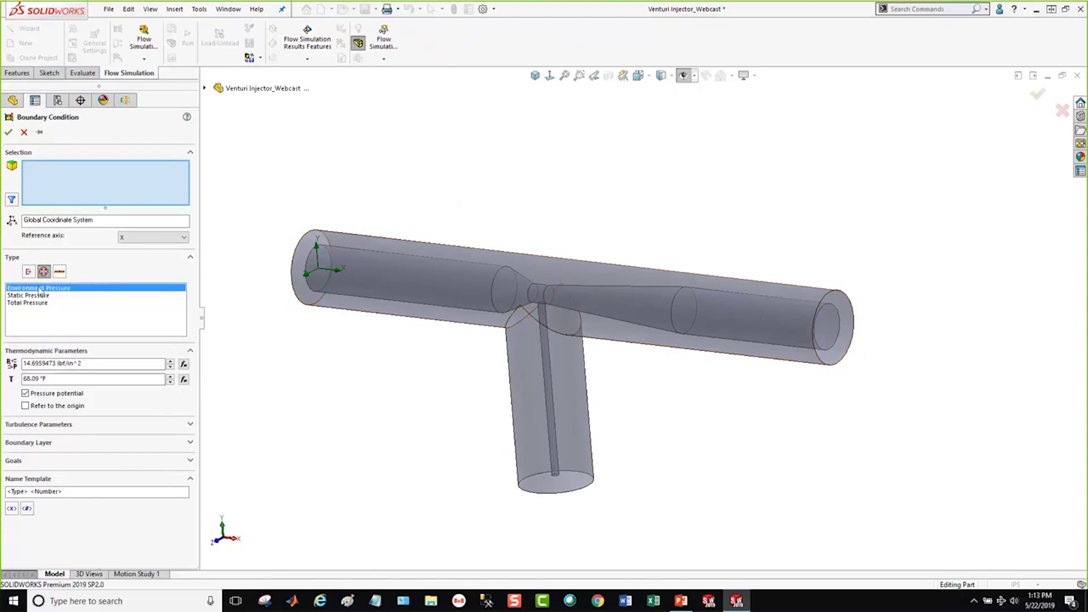
right_click(318, 282)
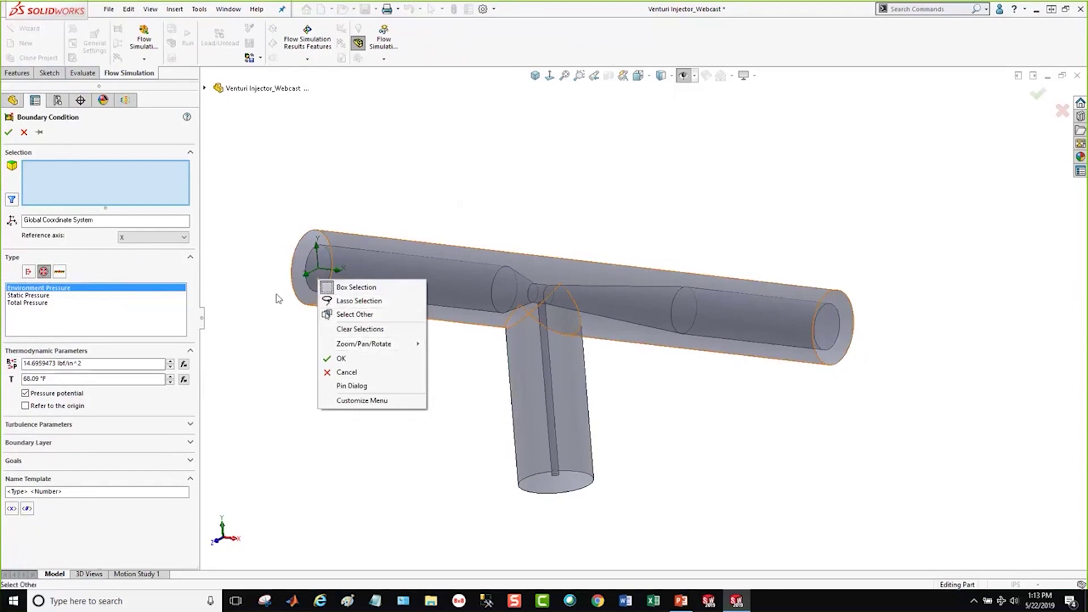
scroll(317, 277, "down", 6)
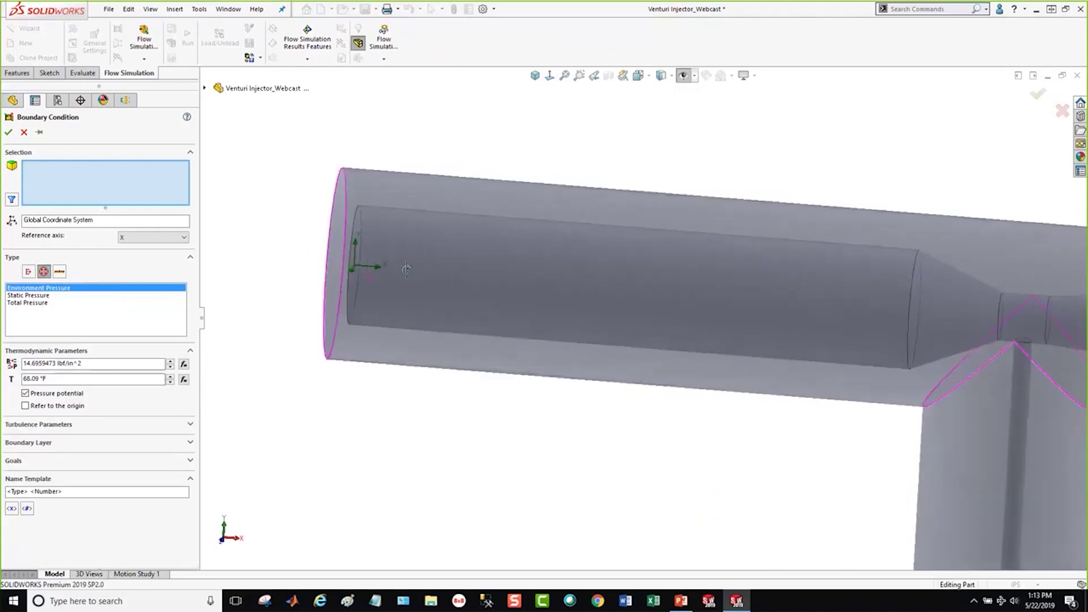
middle_click_drag(406, 269, 425, 287)
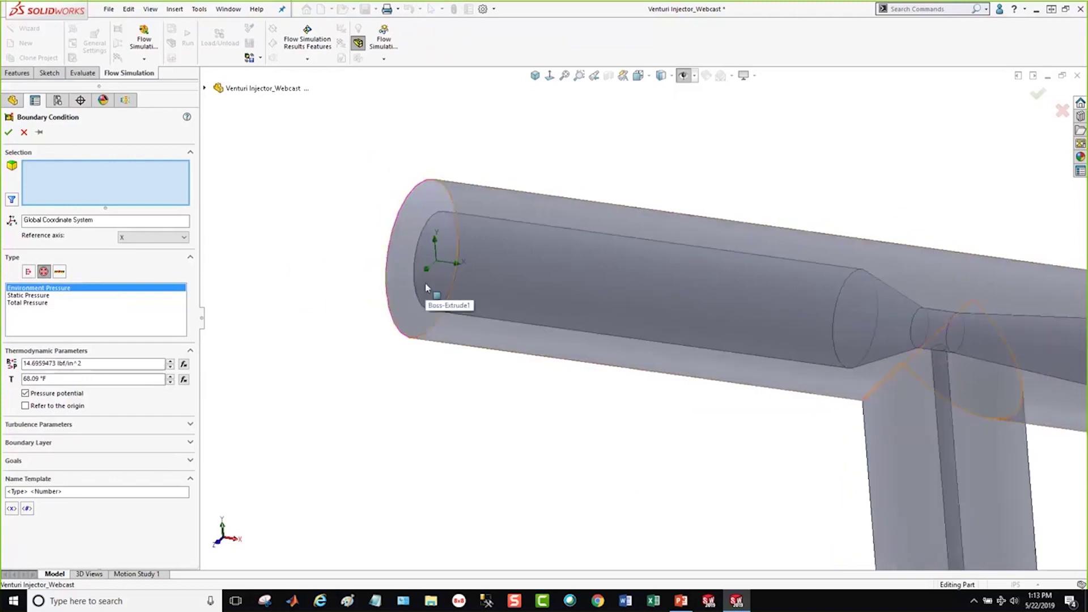
right_click(426, 287)
left_click(465, 318)
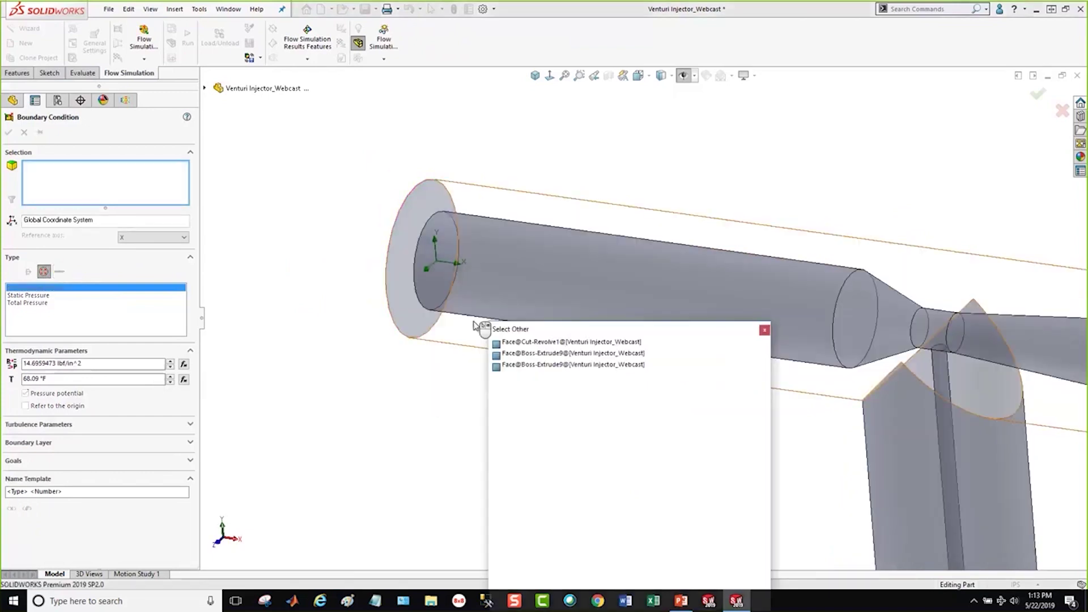
left_click(538, 356)
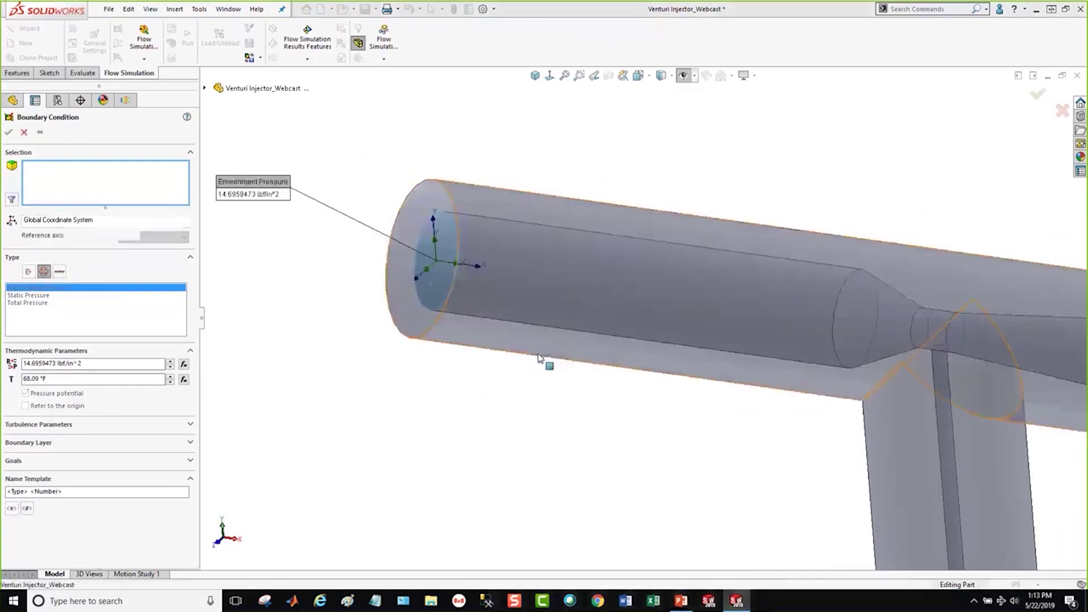
Set the inlet's environment pressure to 60 lbf/in^2 and apply the boundary condition
left_click(79, 181)
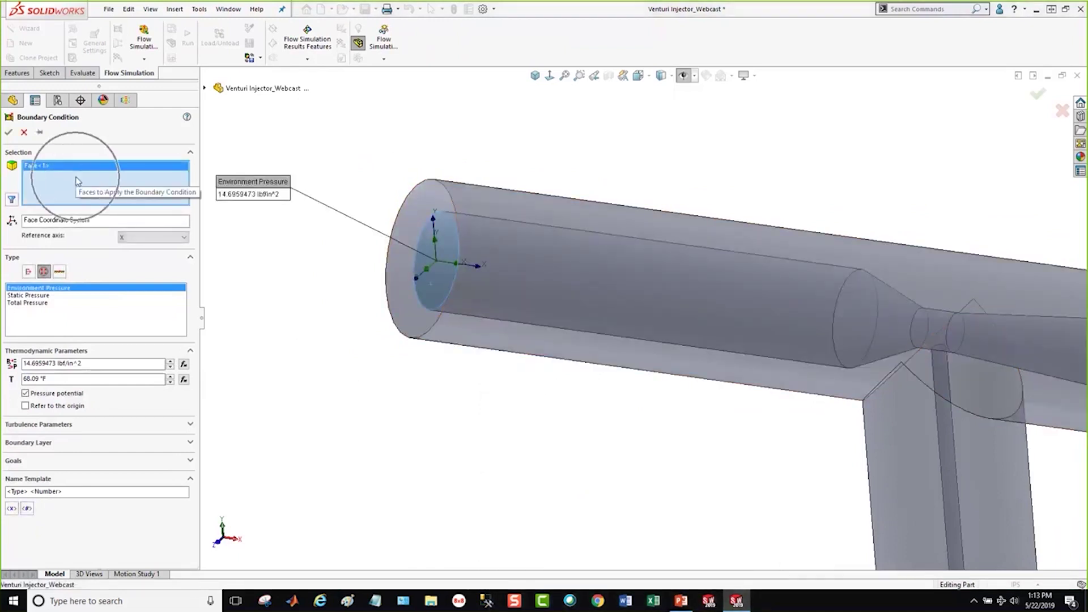
left_click(64, 288)
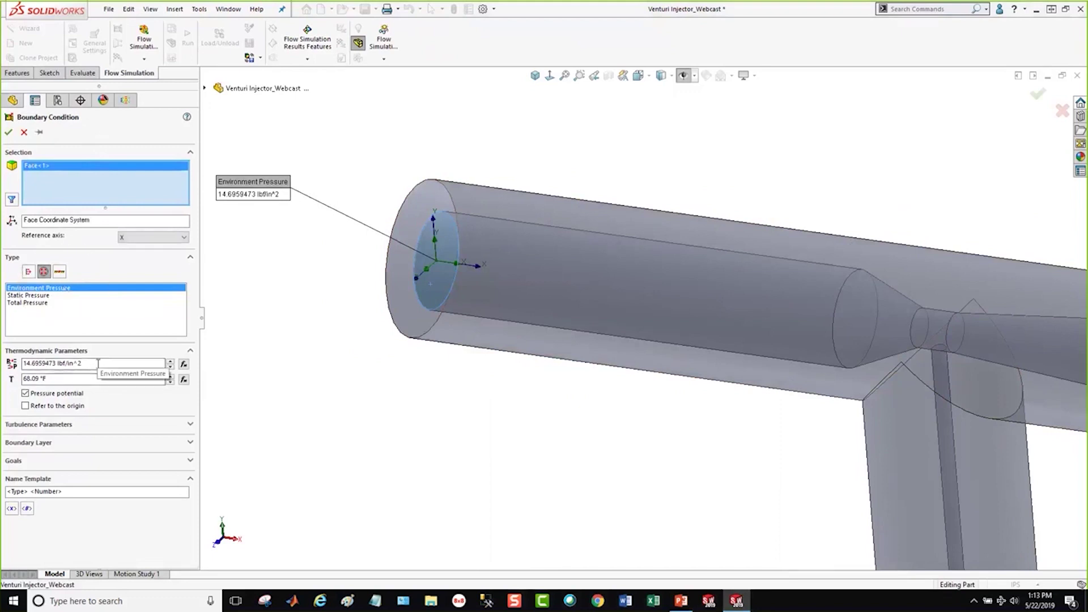
left_click_drag(97, 363, 16, 363)
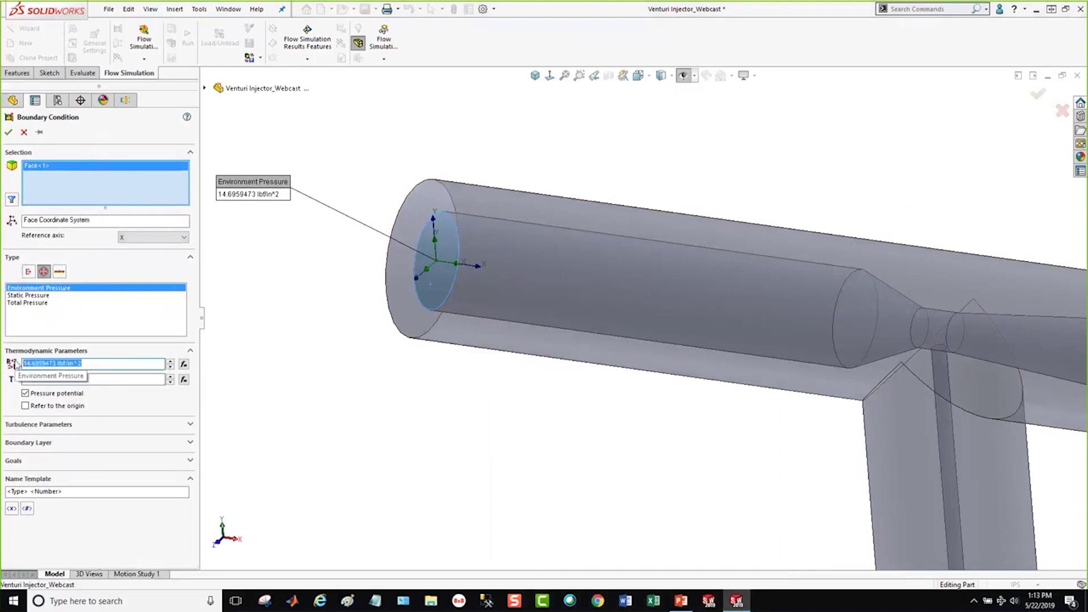
type("60")
key("Tab")
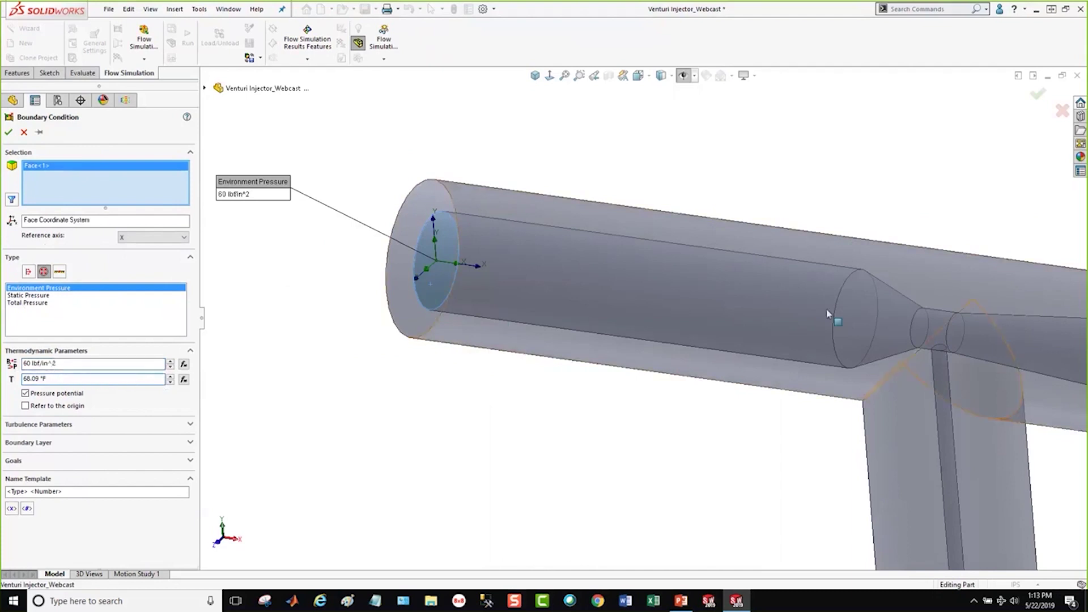
left_click(8, 132)
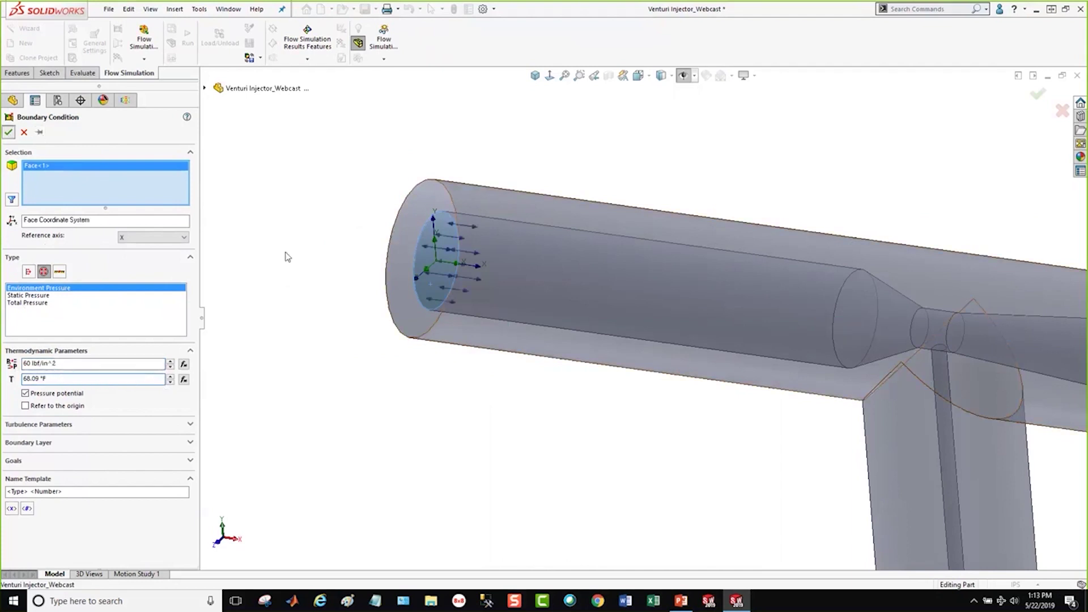
Start another boundary condition on the inner lid face at the outlet end of the main tube, opposite the inlet
scroll(649, 411, "down", 3)
scroll(473, 238, "up", 4)
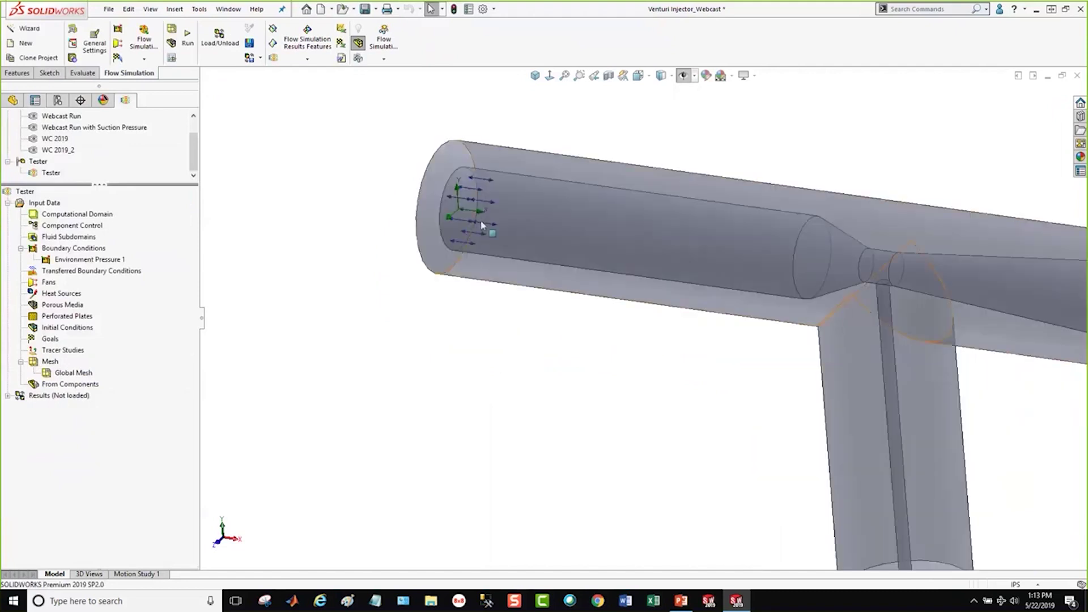
scroll(968, 381, "down", 4)
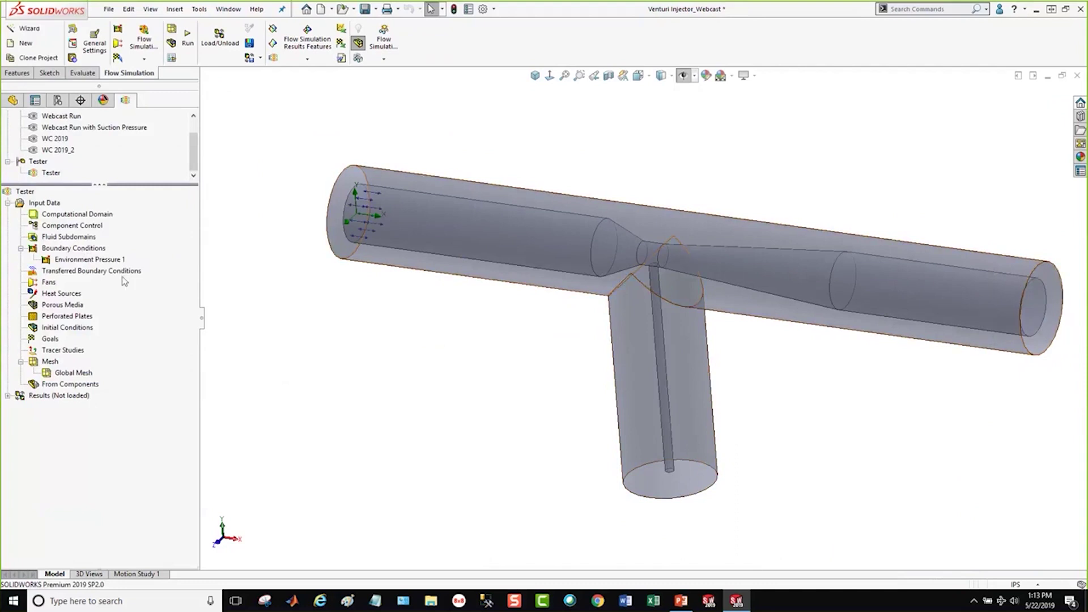
right_click(93, 250)
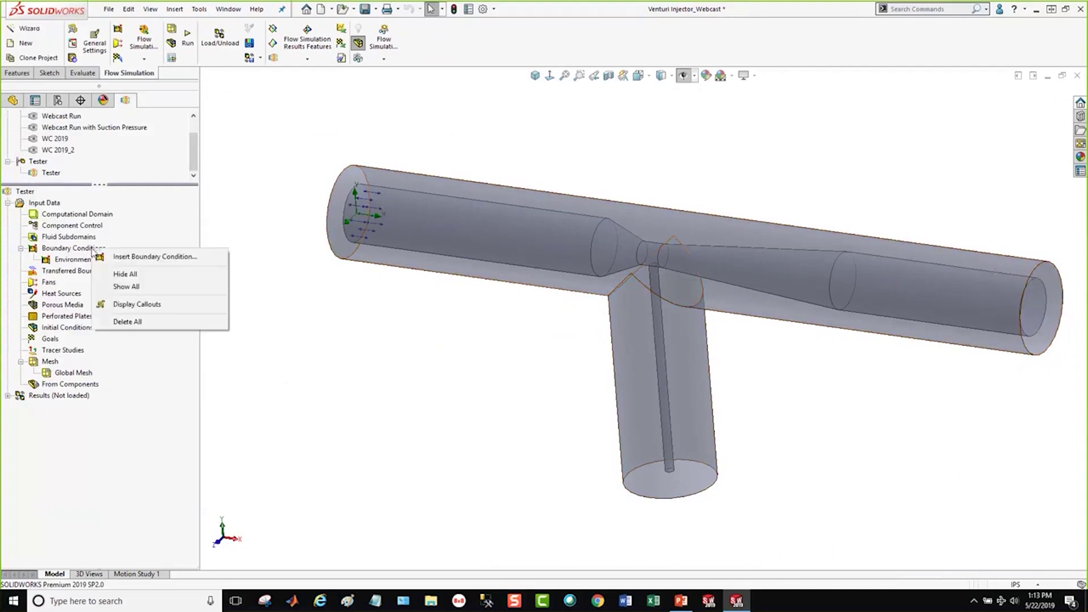
left_click(165, 257)
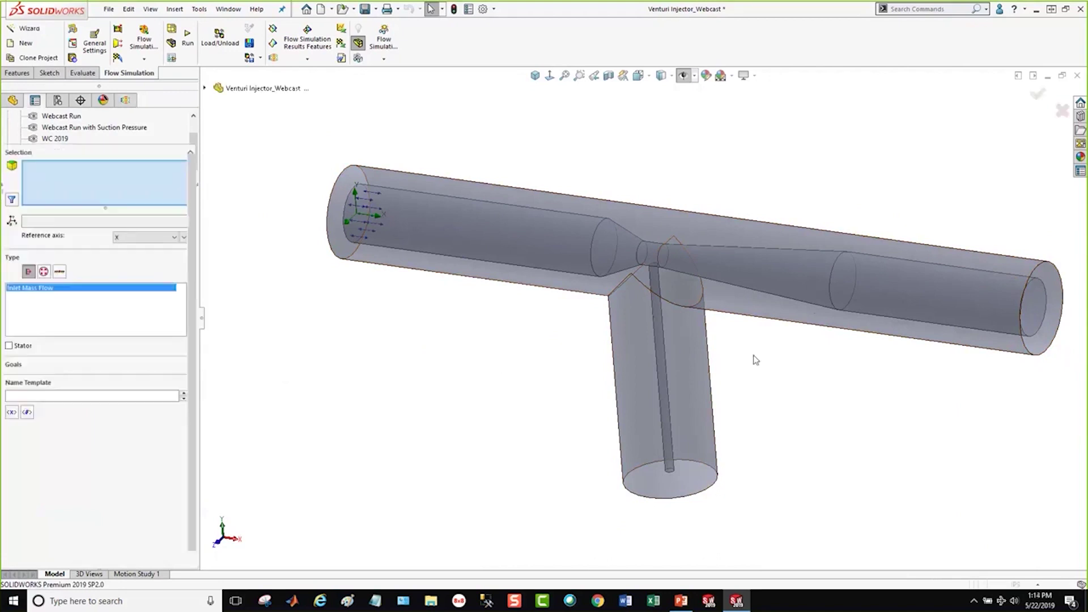
middle_click_drag(755, 360, 946, 343)
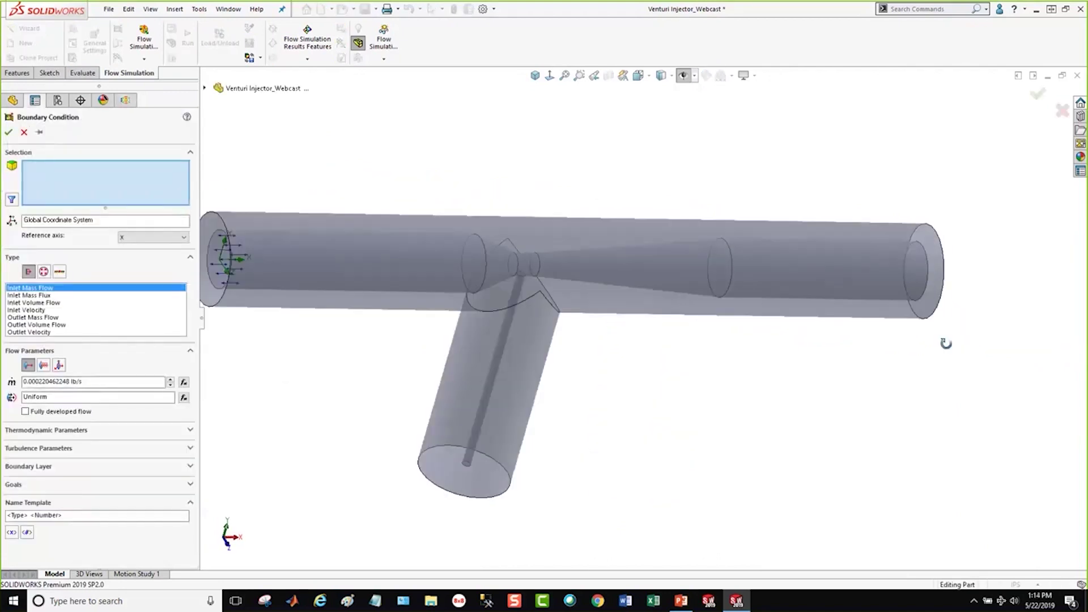
scroll(921, 281, "down", 6)
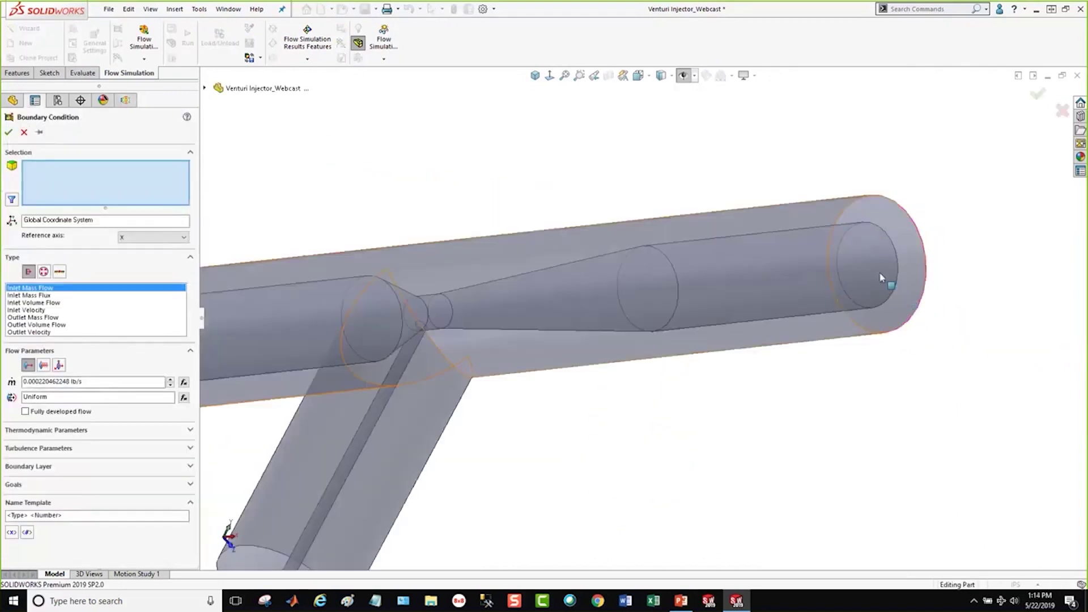
right_click(882, 278)
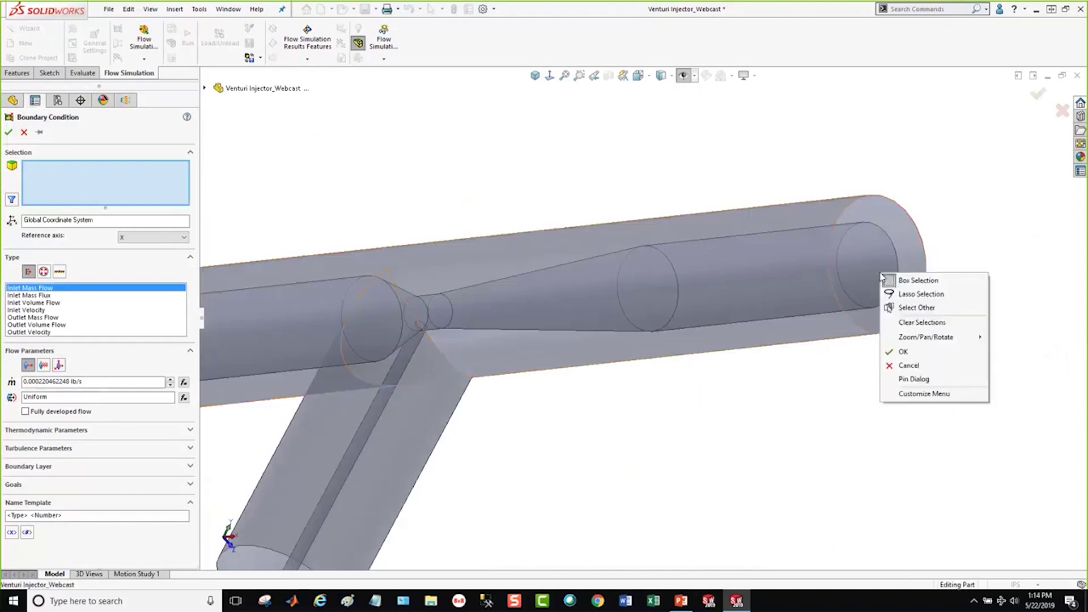
left_click(908, 307)
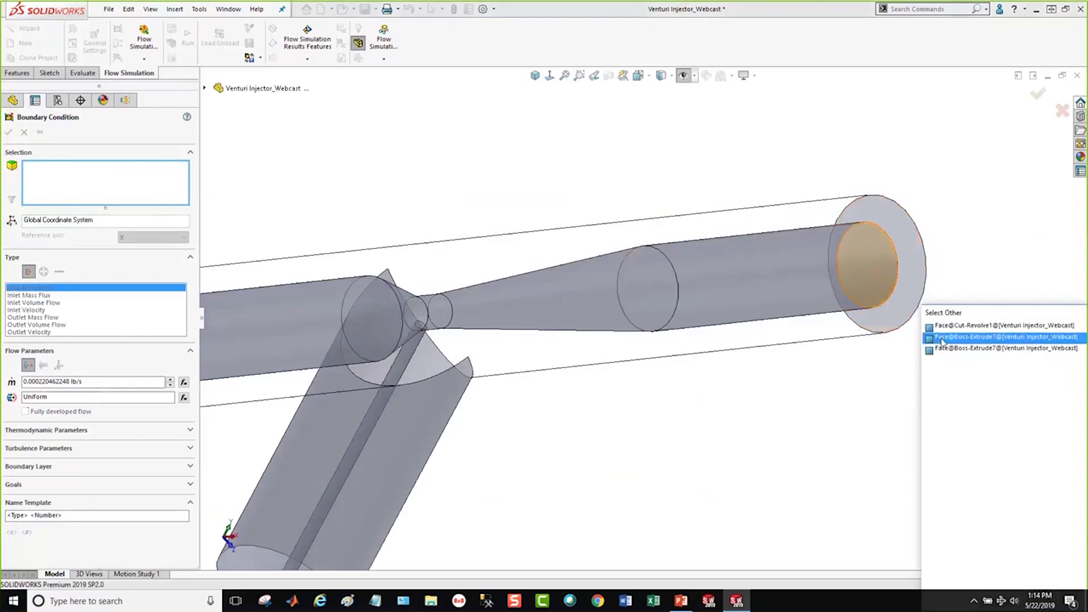
left_click(963, 334)
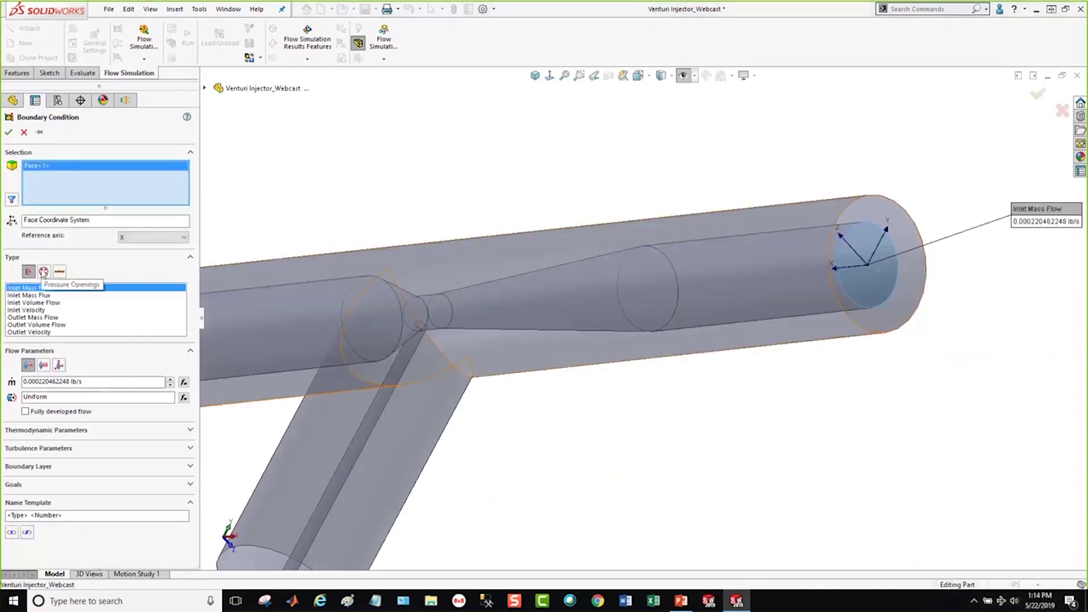
Make the outlet condition a Static Pressure opening at the default 14.6959473 lbf/in^2 and apply it
left_click(43, 272)
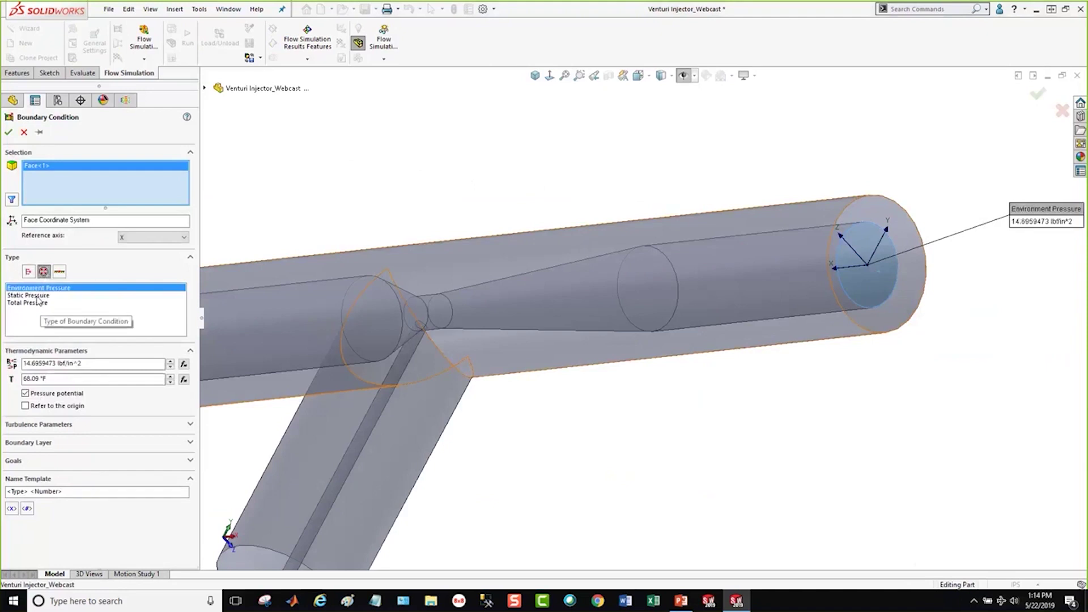
left_click(38, 296)
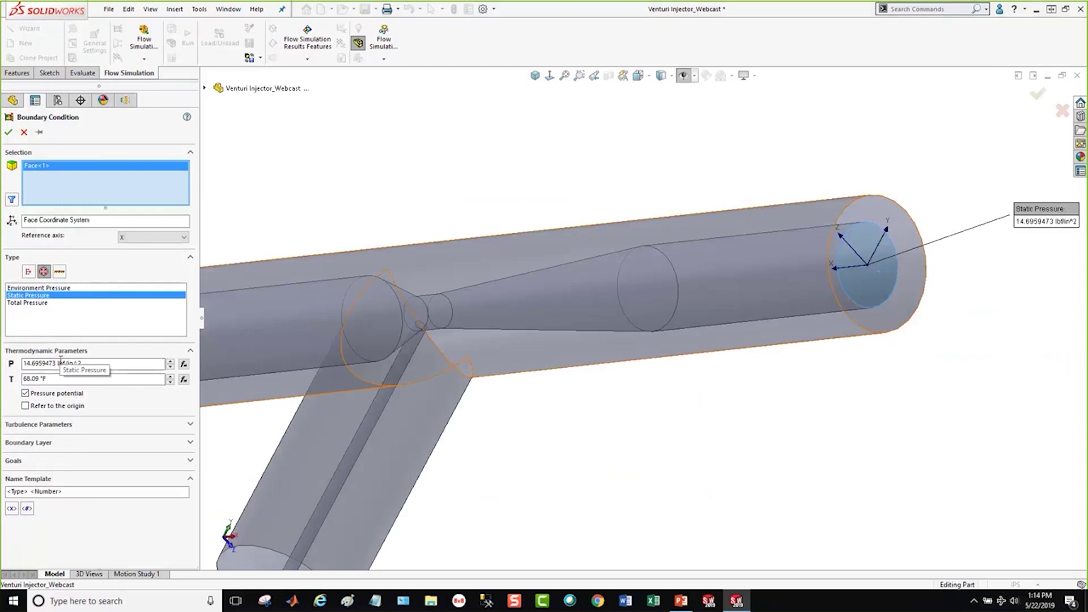
left_click(9, 133)
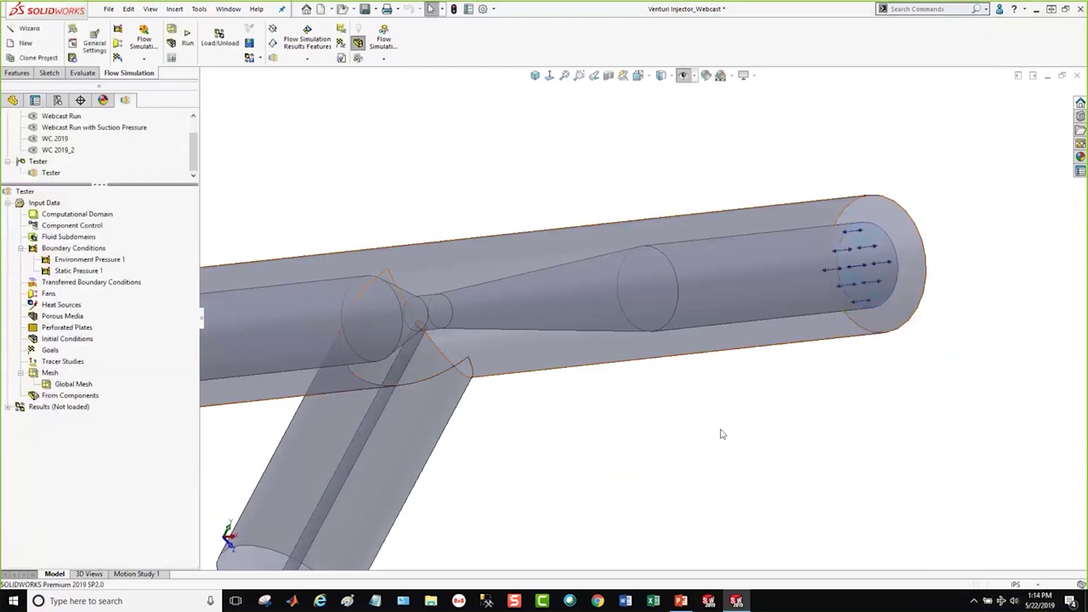
Start another boundary condition for the side branch and make it a Static Pressure opening
scroll(720, 430, "up", 2)
middle_click_drag(721, 430, 500, 414)
scroll(651, 454, "up", 2)
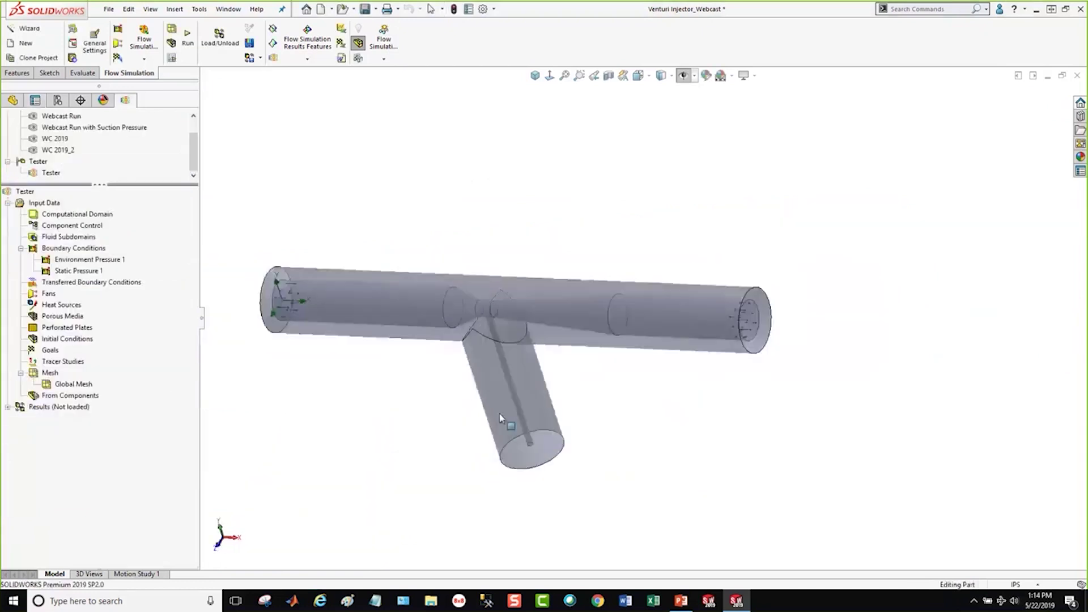
scroll(499, 413, "down", 2)
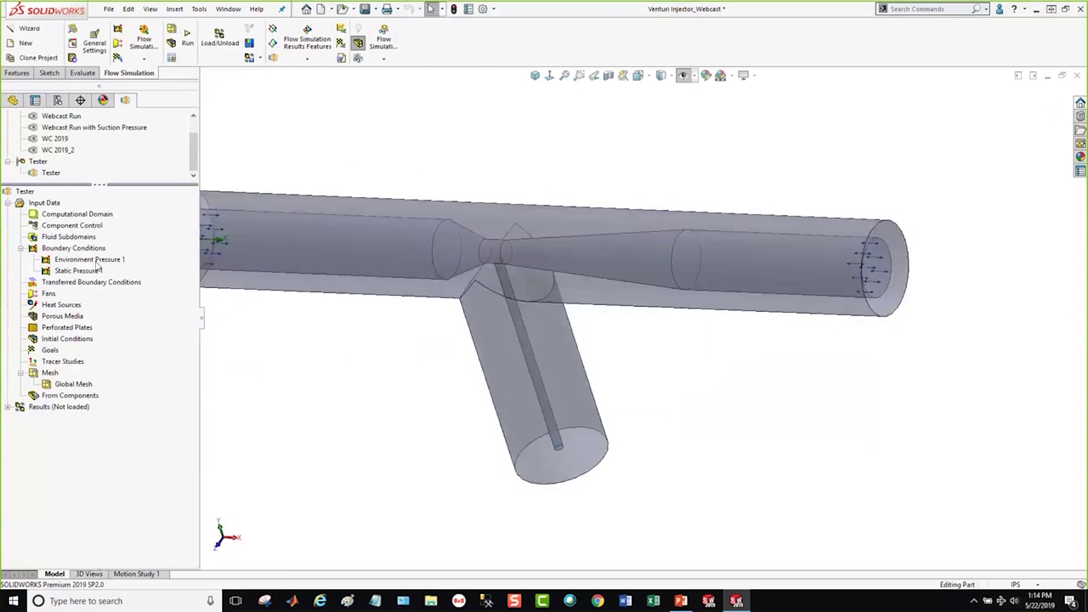
right_click(73, 250)
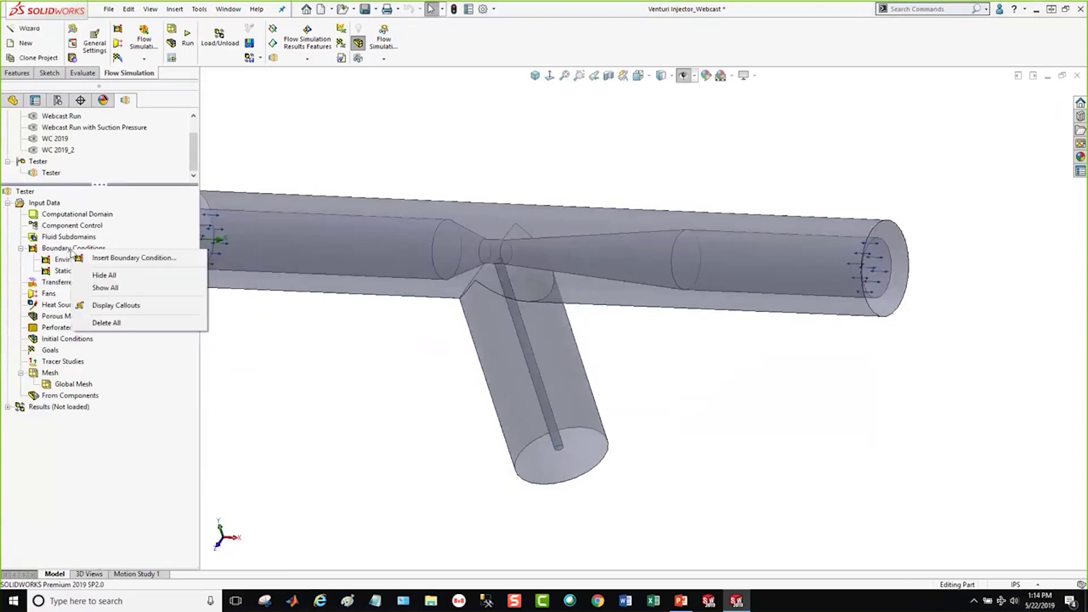
left_click(117, 258)
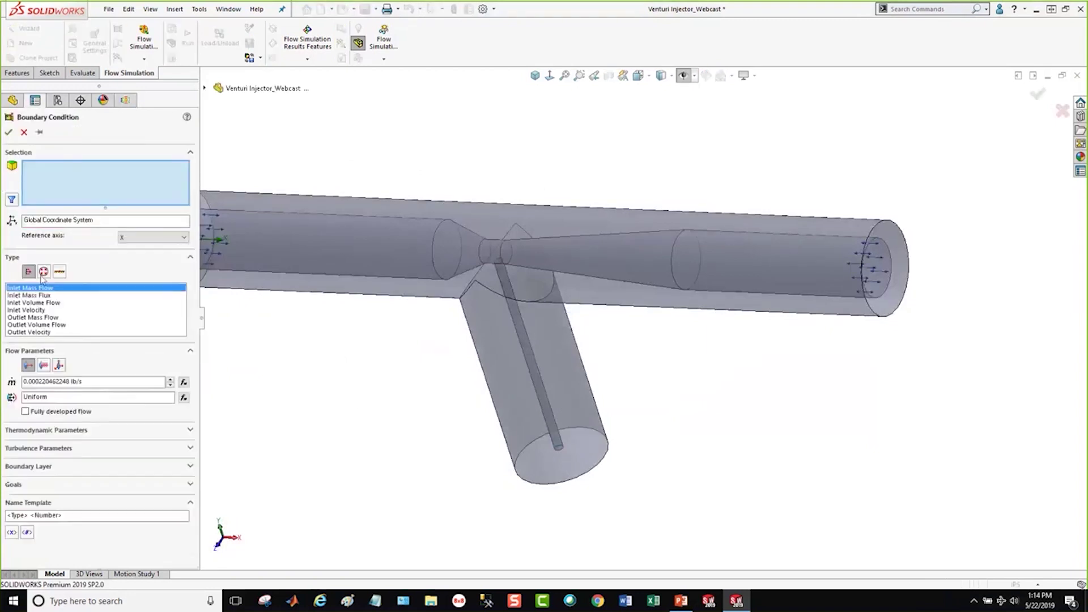
left_click(43, 272)
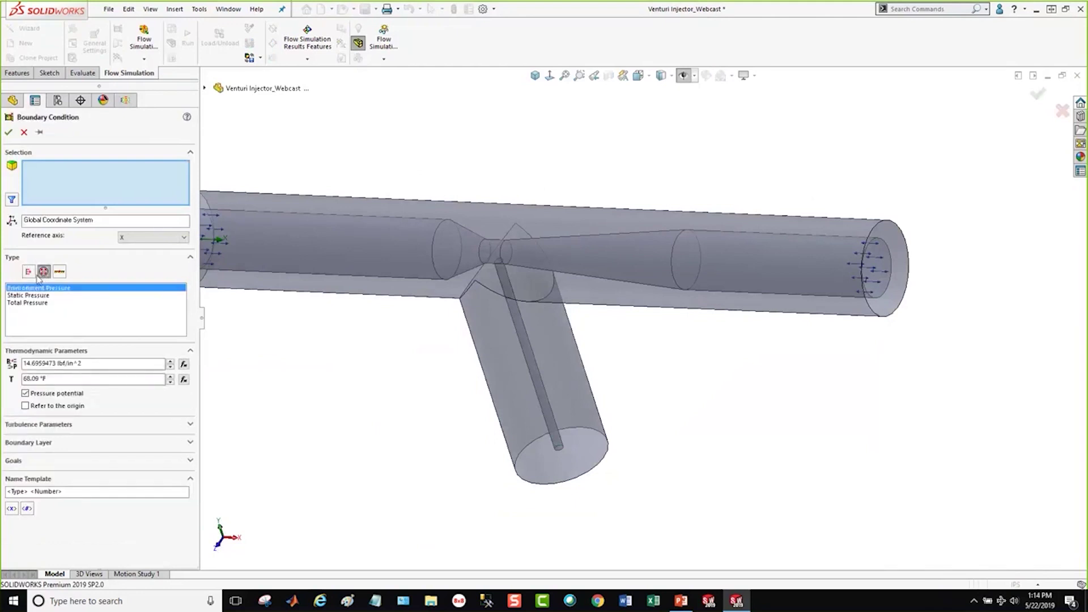
left_click(31, 295)
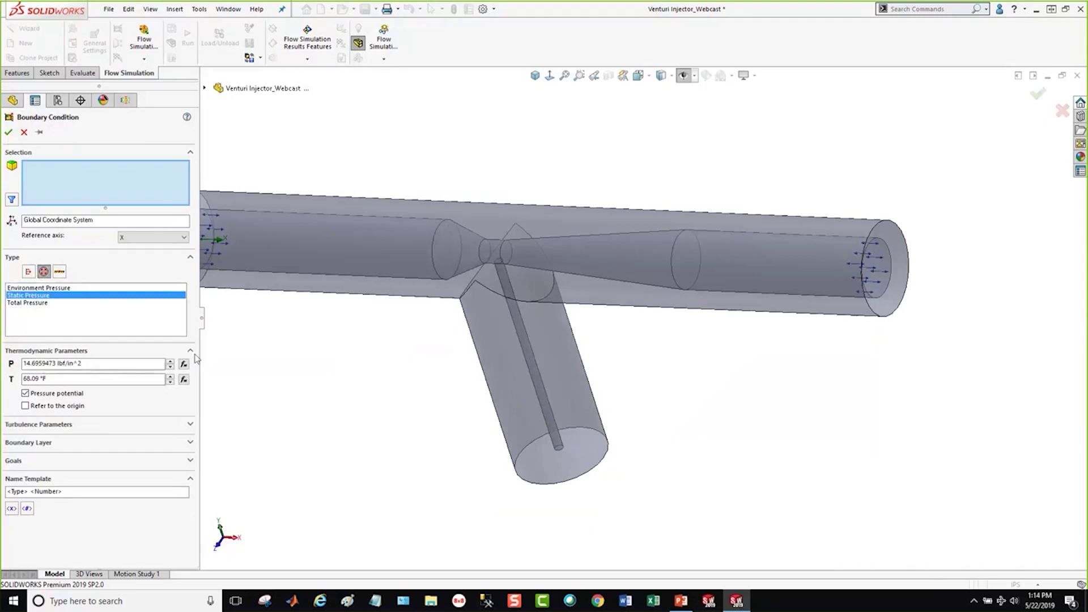
Assign the static pressure to the small inner lid face at the side branch's free end and apply it at the default 14.6959473 lbf/in^2
scroll(573, 432, "down", 5)
scroll(649, 457, "down", 2)
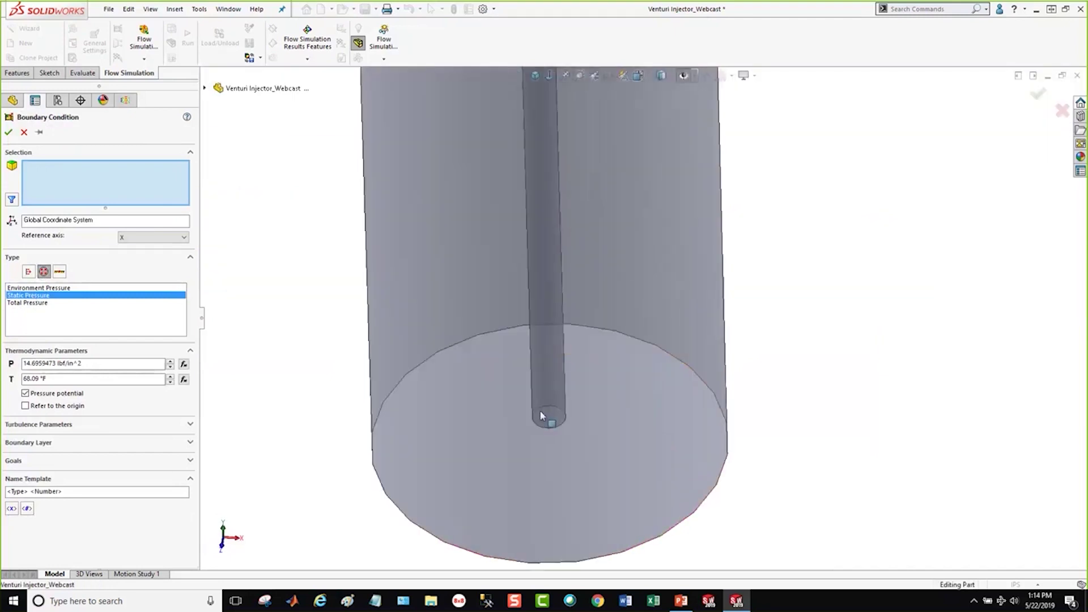
right_click(546, 414)
left_click(589, 448)
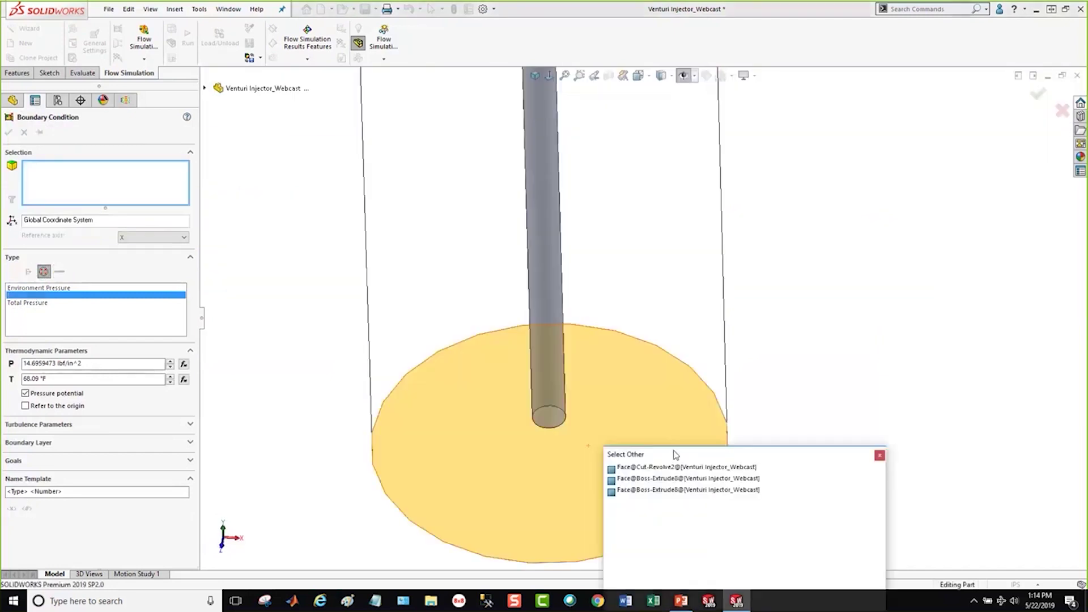
left_click(677, 475)
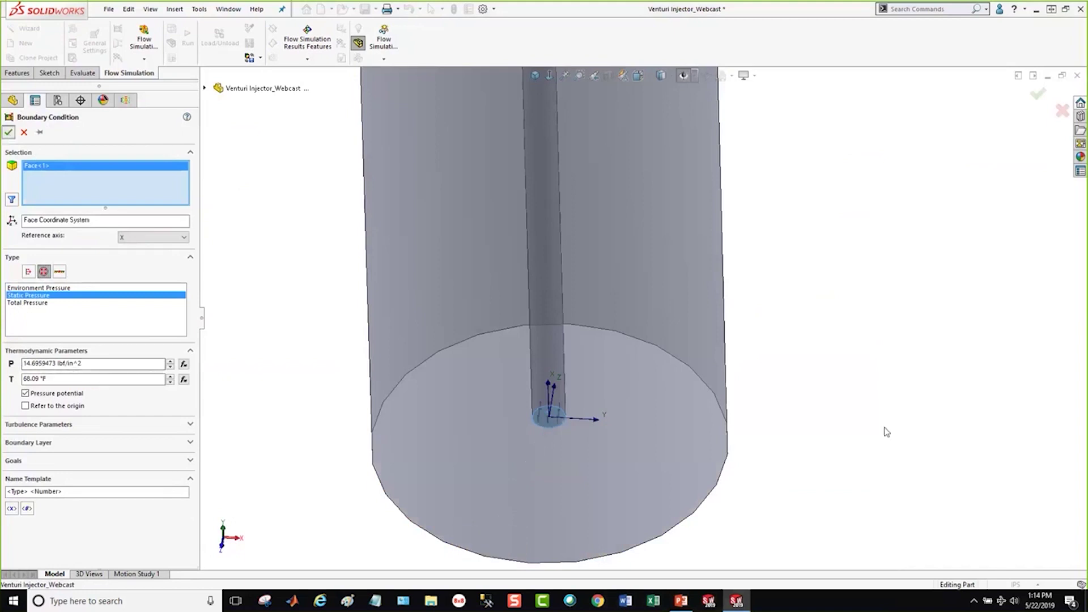
key("Return")
Suppress the Static Pressure 2 boundary condition on the side branch opening
scroll(836, 418, "up", 8)
middle_click_drag(782, 405, 731, 376)
scroll(673, 158, "down", 1)
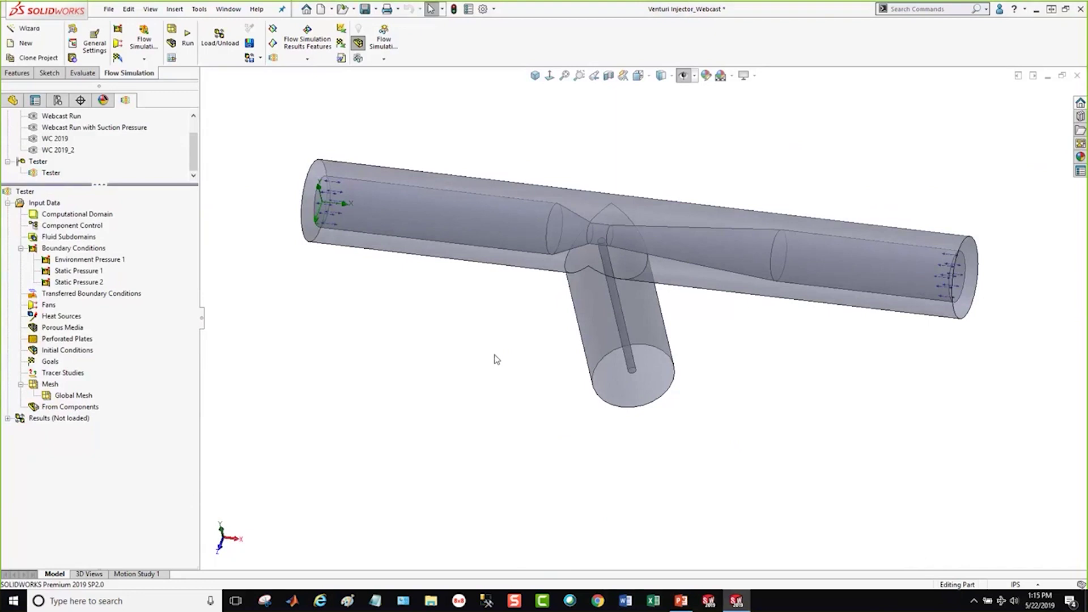
right_click(88, 283)
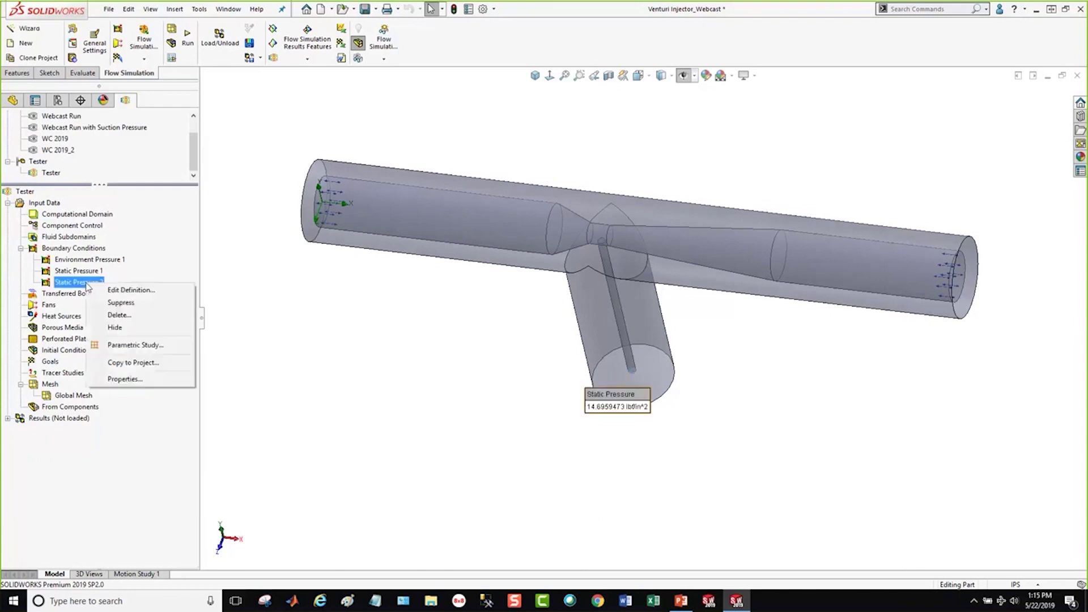
left_click(119, 302)
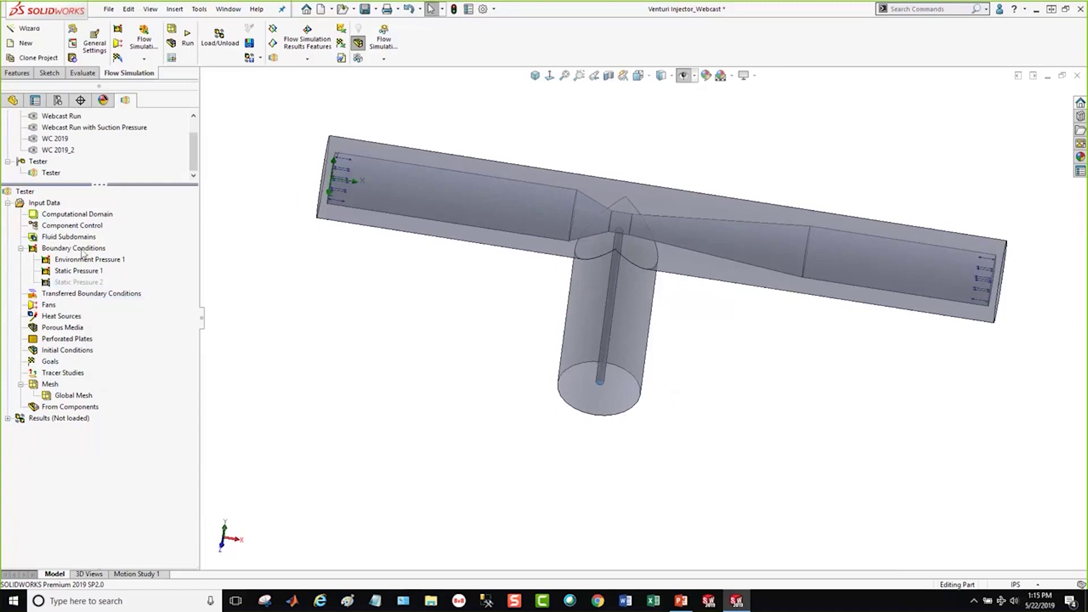
Add a global goal for the average Static Pressure to the Tester project
right_click(52, 364)
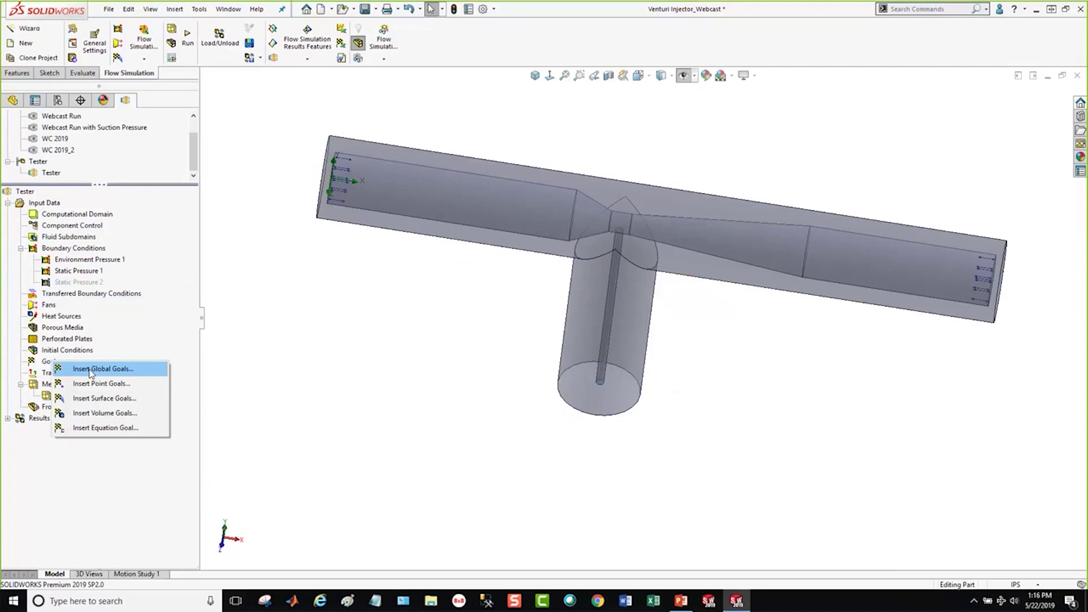
left_click(90, 369)
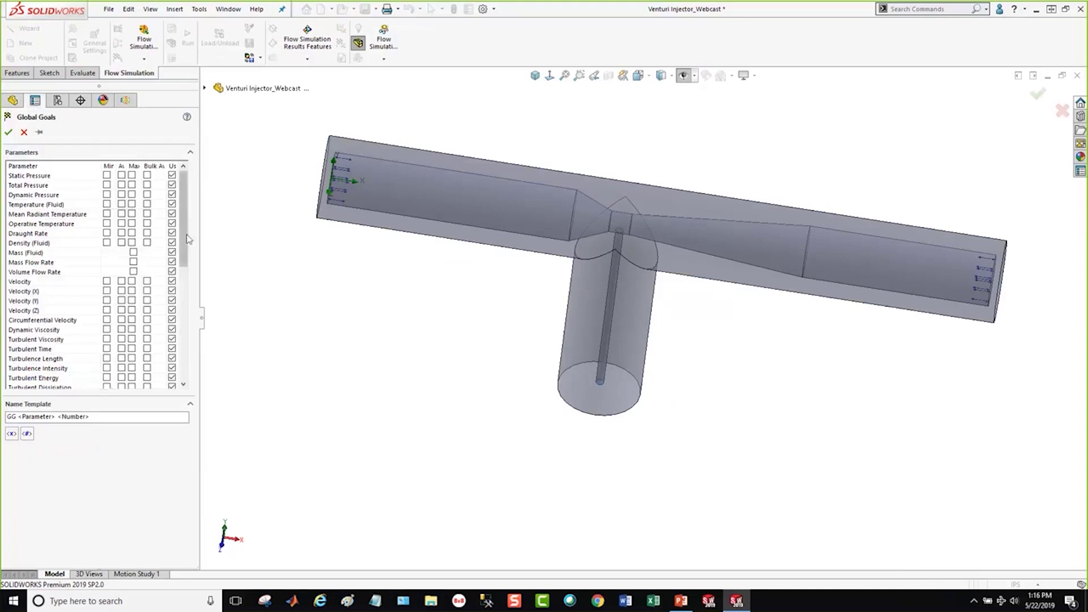
mouse_move(188, 239)
left_mouse_down()
mouse_move(185, 354)
mouse_move(184, 241)
left_mouse_up()
left_click_drag(199, 140, 265, 143)
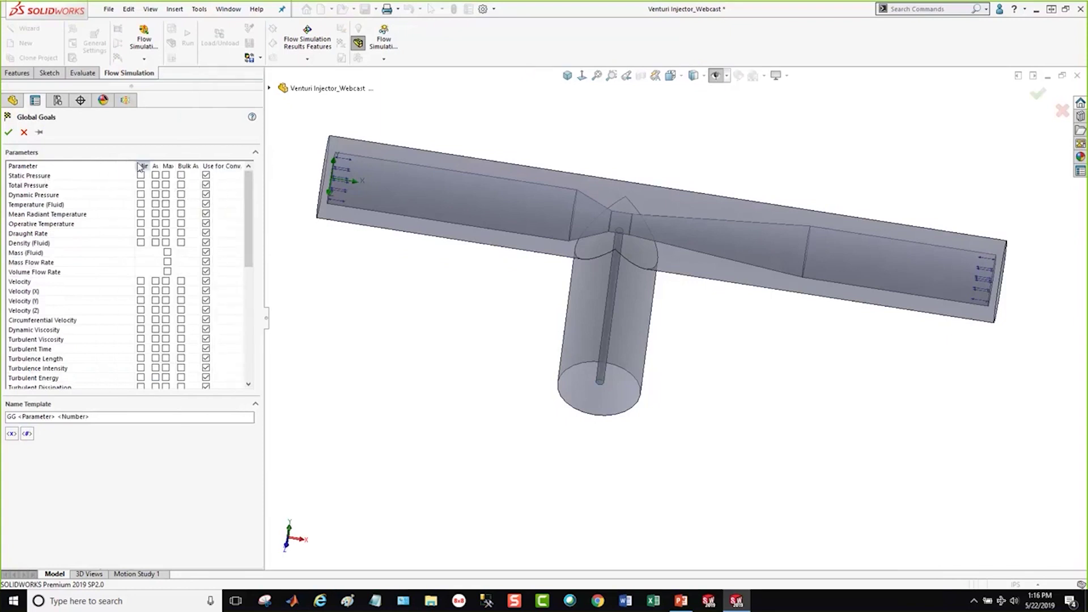
left_click_drag(135, 164, 120, 165)
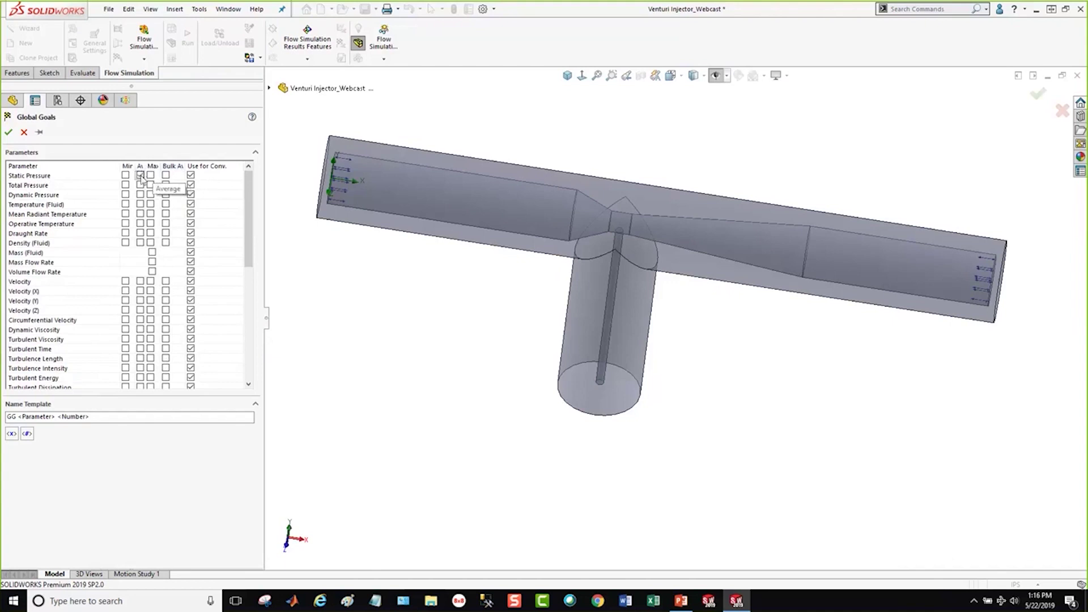
left_click(8, 134)
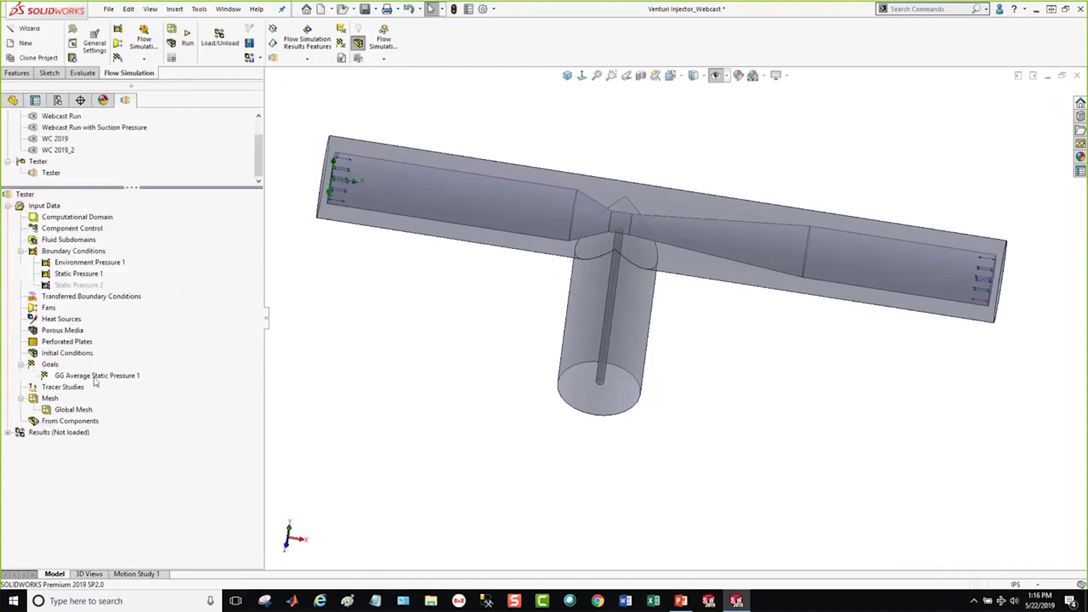
Add a surface goal for the average Static Pressure on the small inner lid face at the side branch's free end
right_click(51, 367)
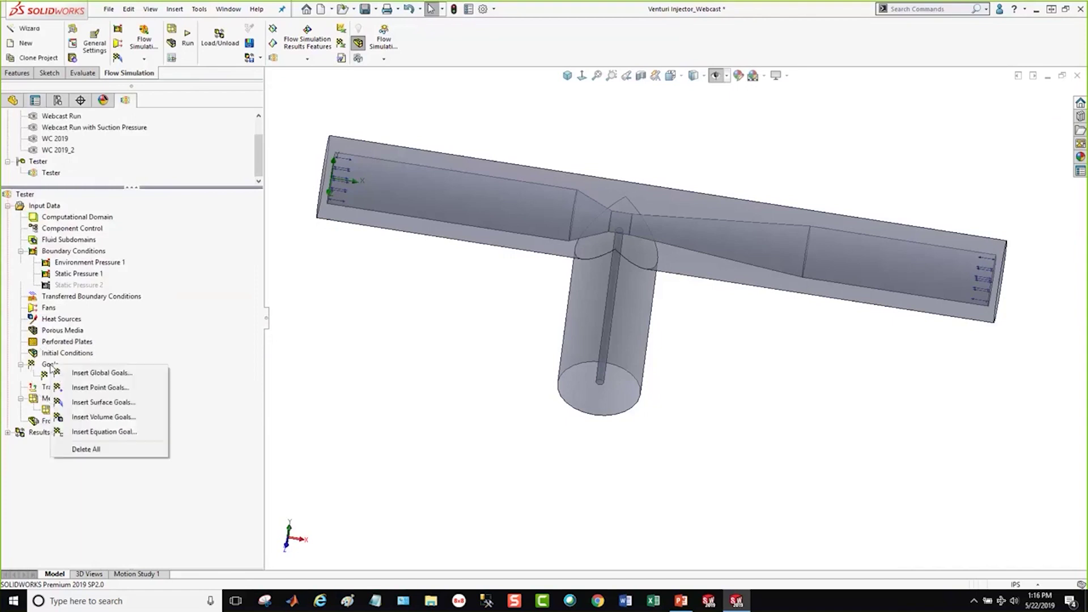
left_click(102, 403)
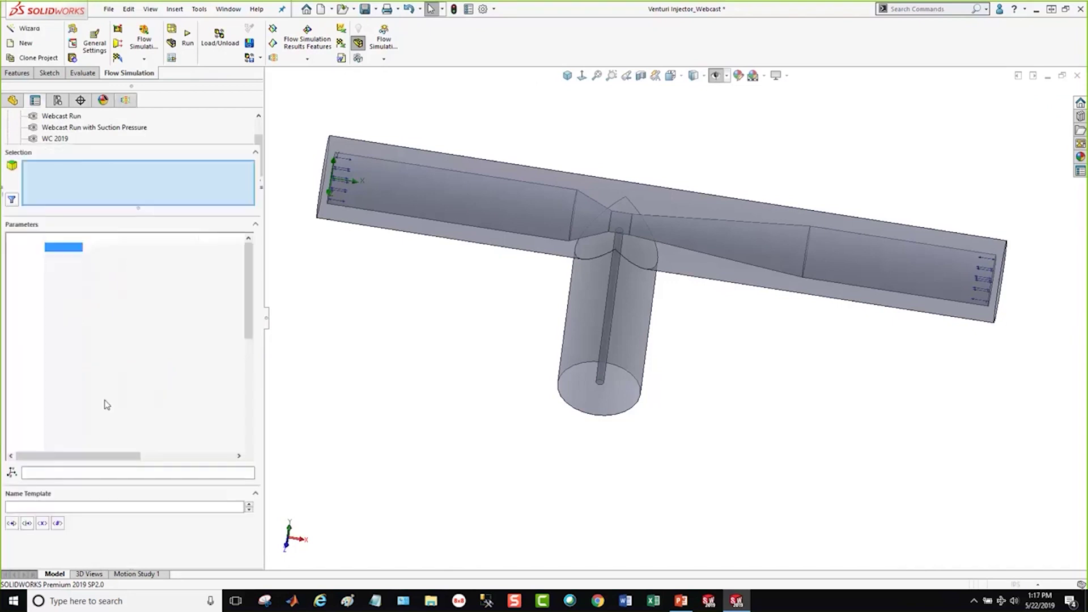
scroll(612, 391, "down", 3)
scroll(612, 391, "down", 3)
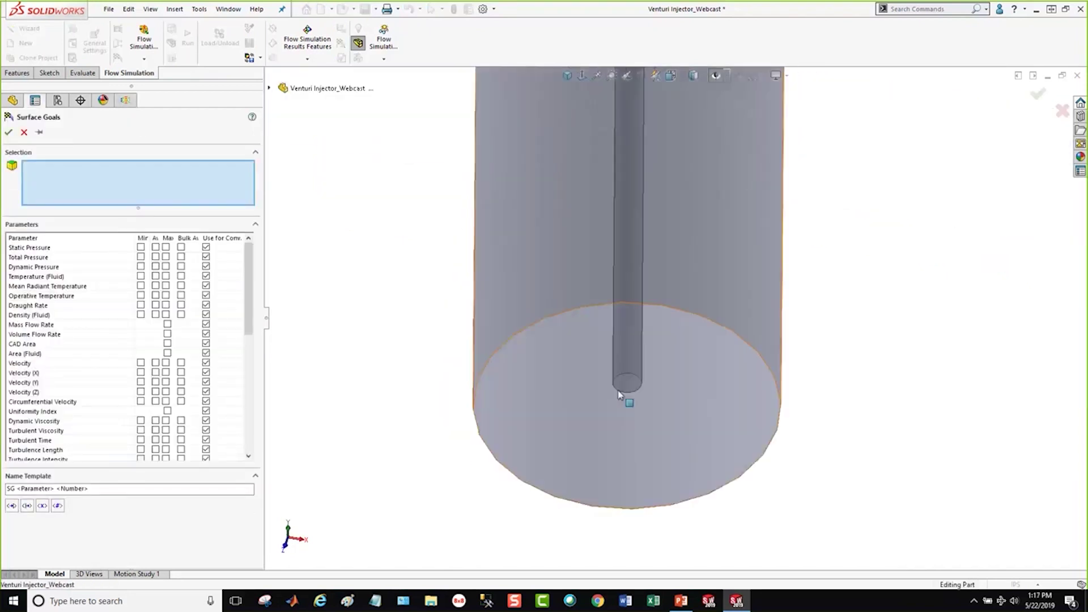
right_click(628, 386)
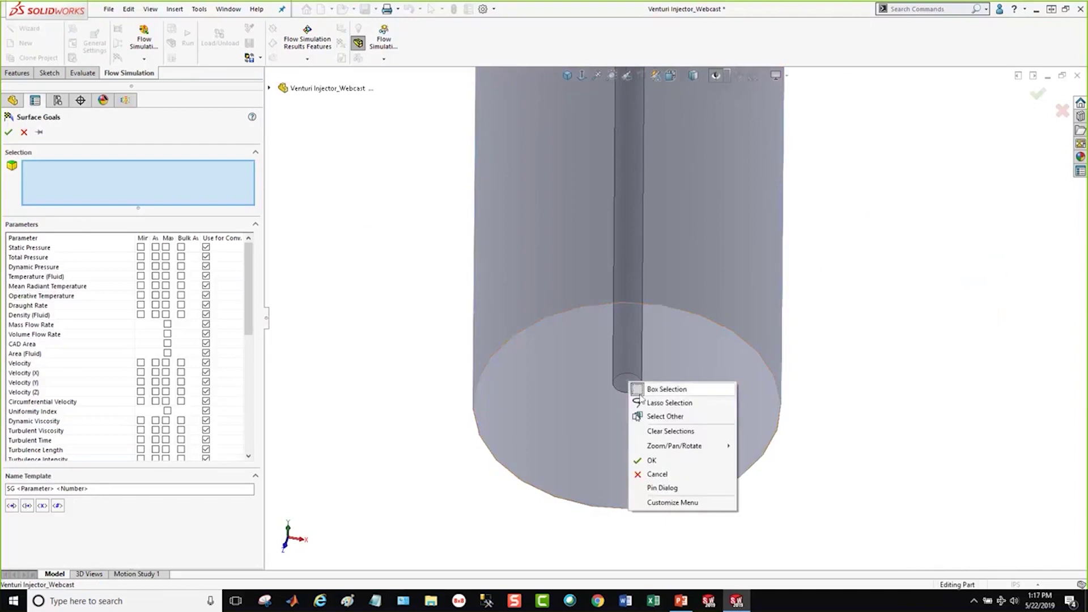
left_click(657, 418)
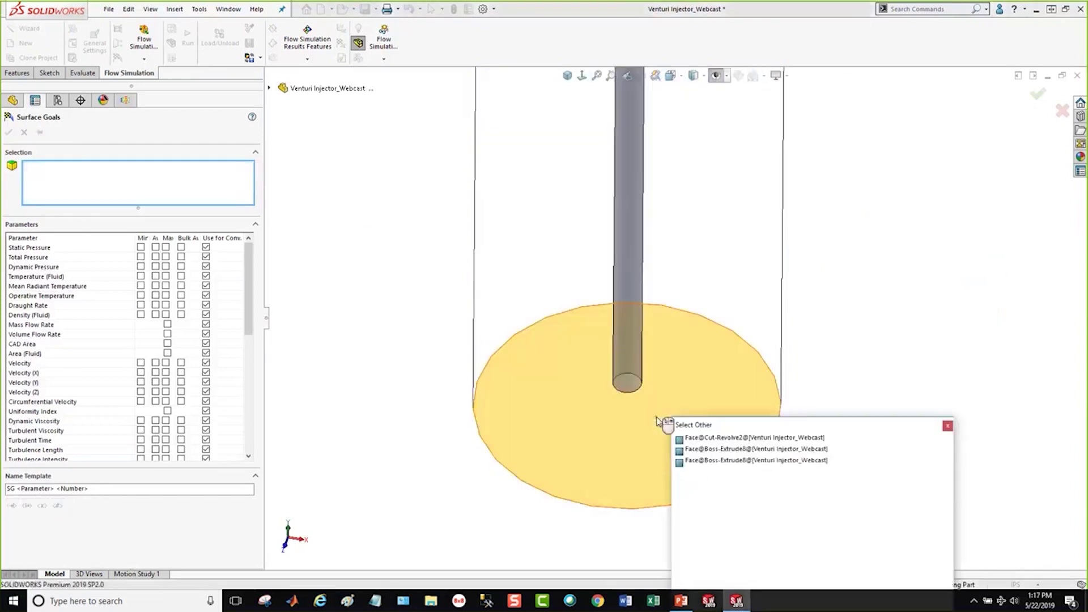
left_click(689, 452)
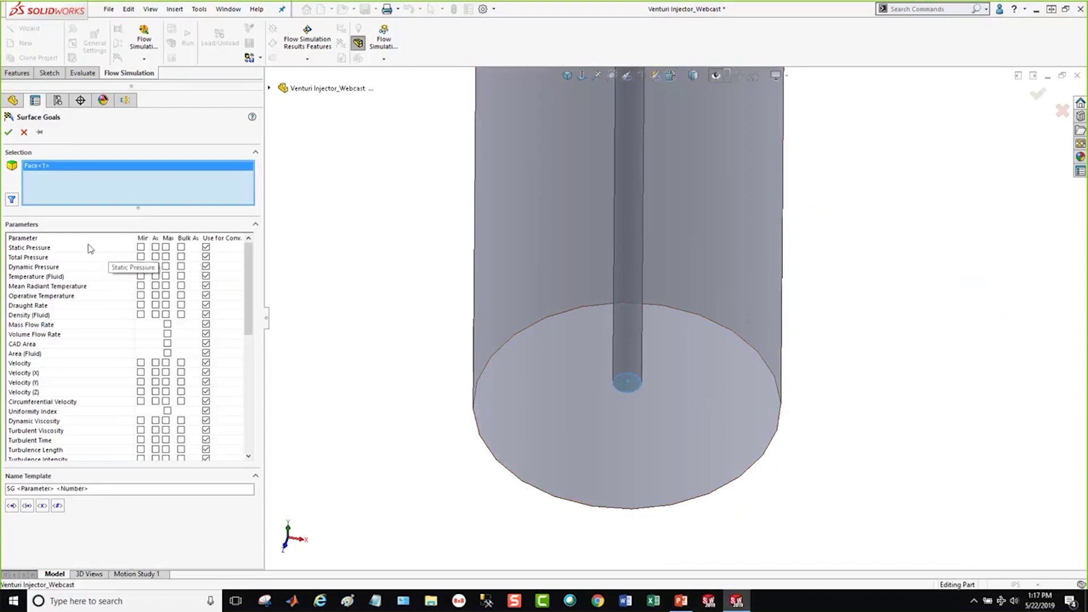
left_click(155, 247)
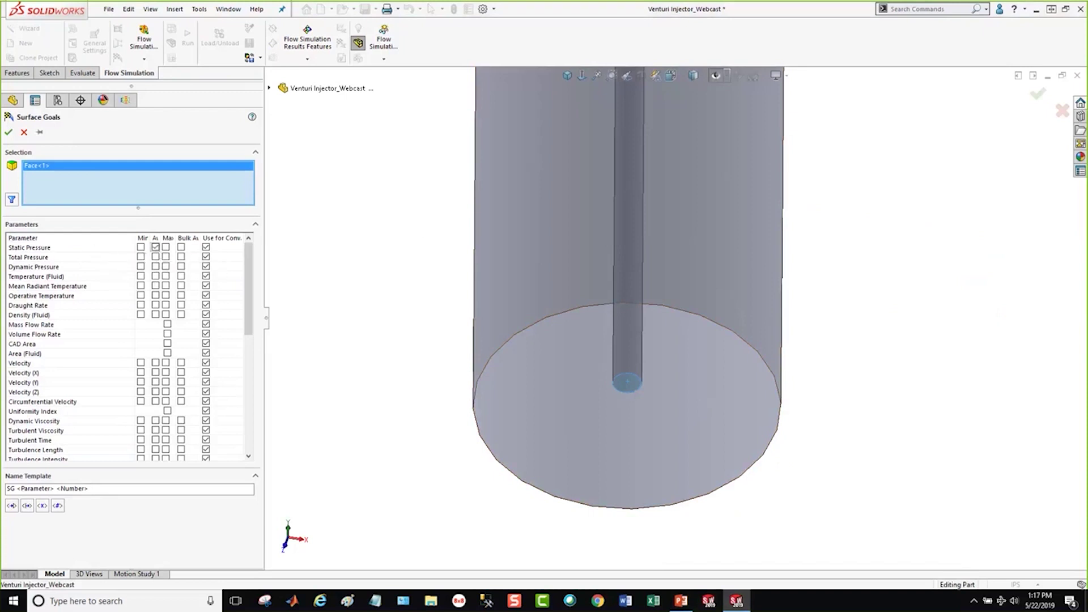
left_click(8, 133)
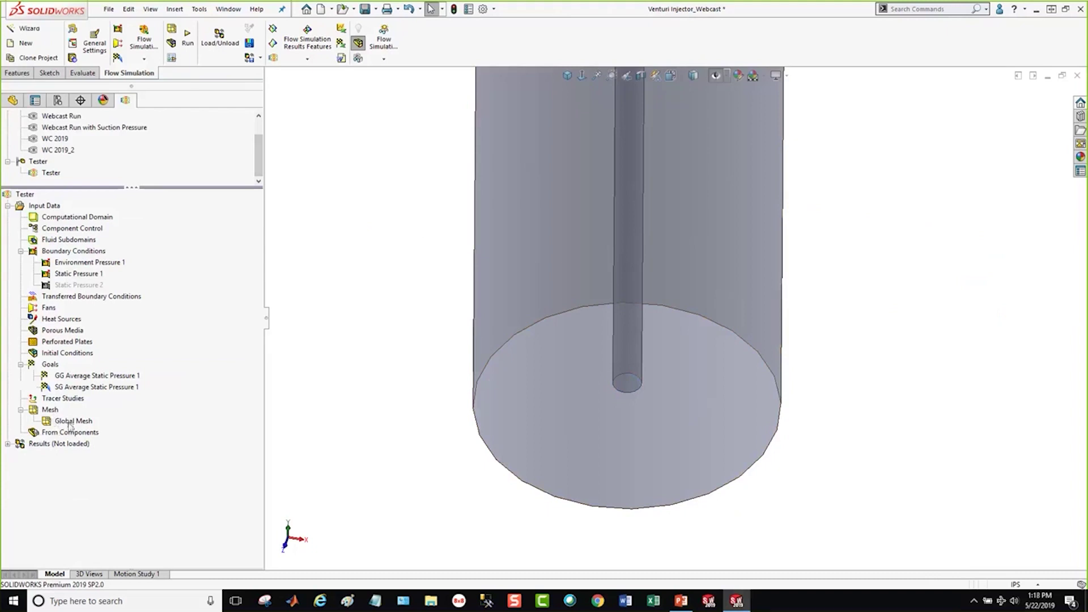
Review the manual global mesh settings, return the type to Automatic with initial mesh level 3, and apply the settings
right_click(70, 421)
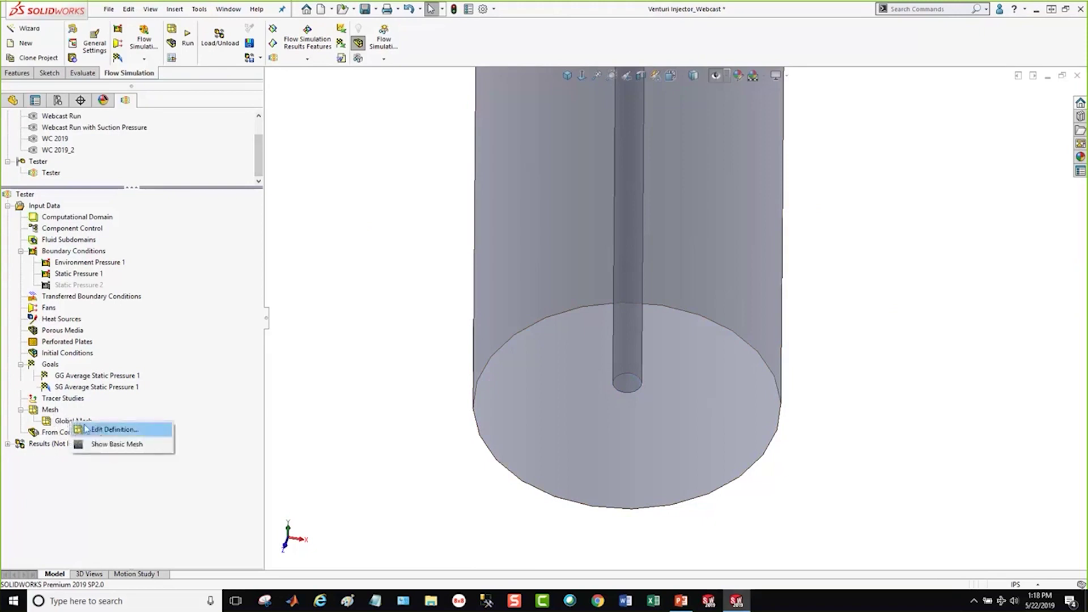
left_click(168, 429)
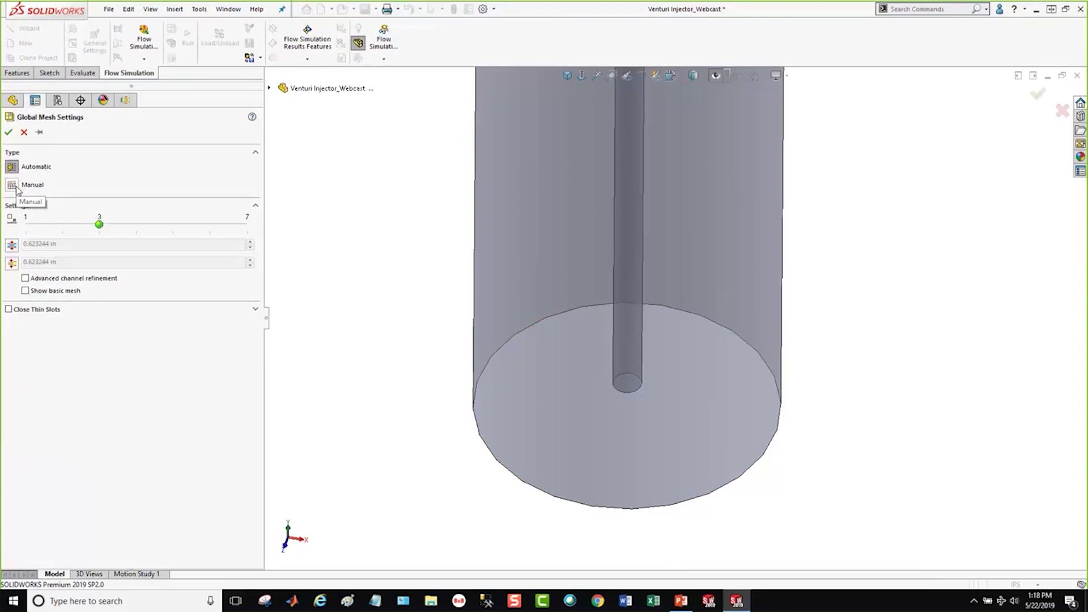
left_click(15, 189)
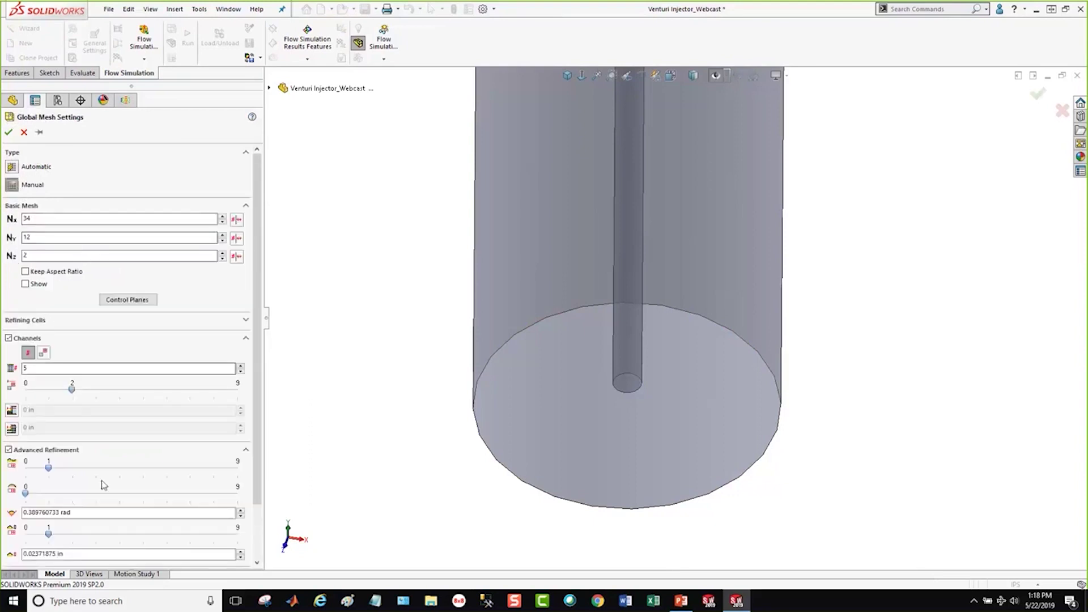
left_click(28, 167)
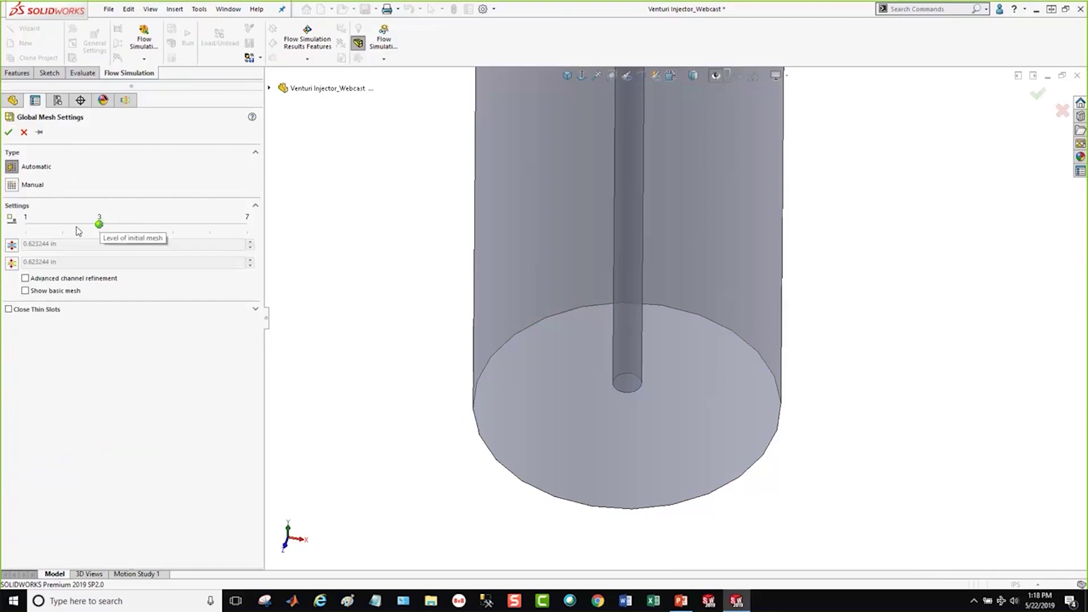
left_click_drag(101, 226, 63, 226)
left_click(96, 226)
left_click(9, 132)
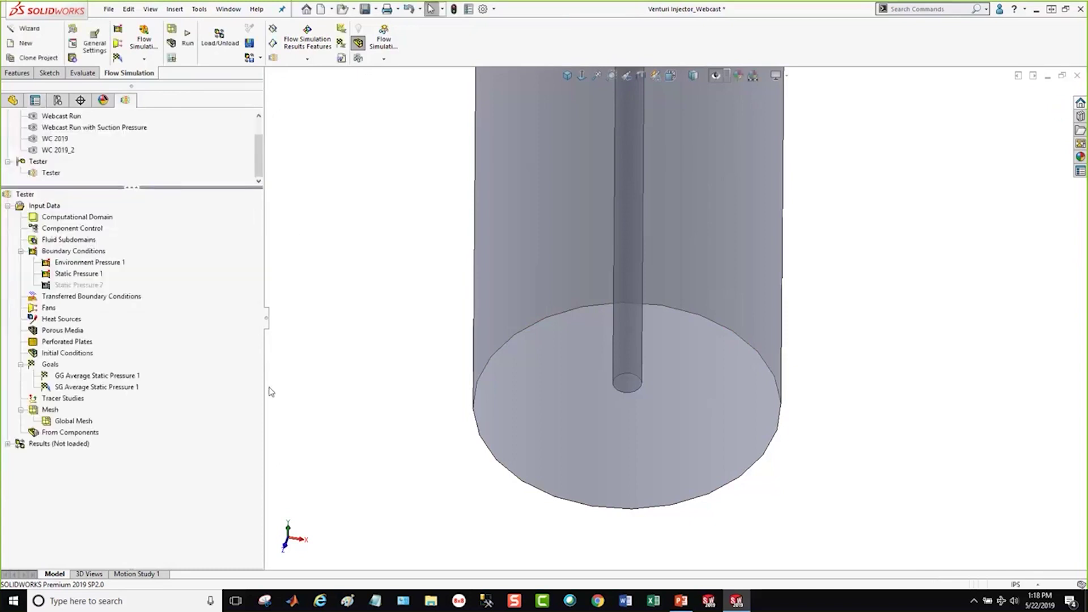
Insert a local mesh in the Tester project and define its refinement region as a cylinder
scroll(673, 498, "up", 5)
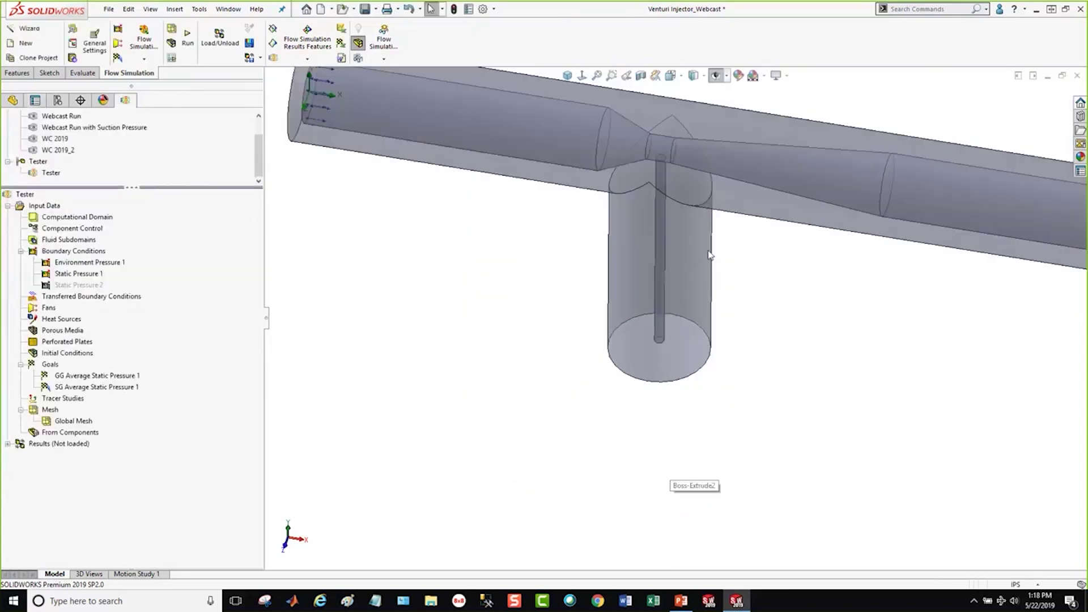
middle_click_drag(710, 255, 714, 321)
scroll(714, 321, "up", 3)
middle_click_drag(680, 238, 715, 222)
scroll(715, 221, "down", 2)
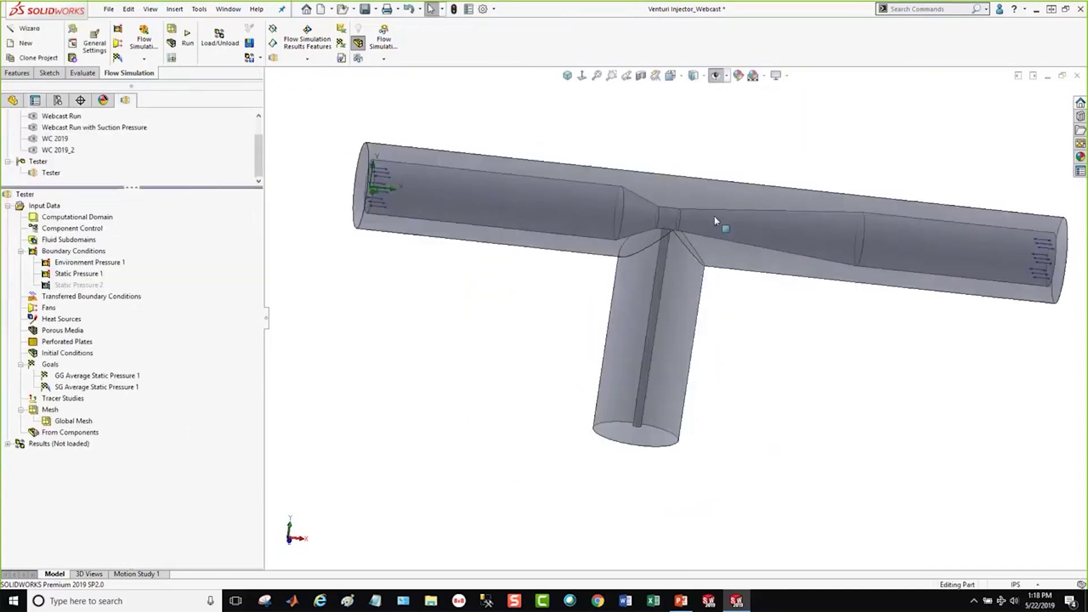
scroll(689, 252, "down", 2)
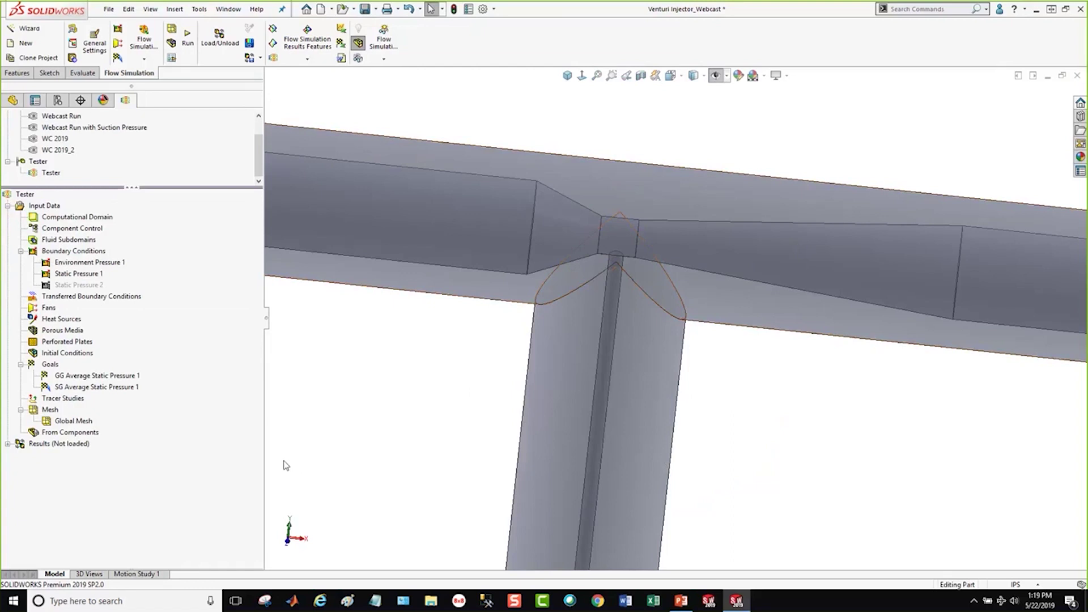
right_click(51, 413)
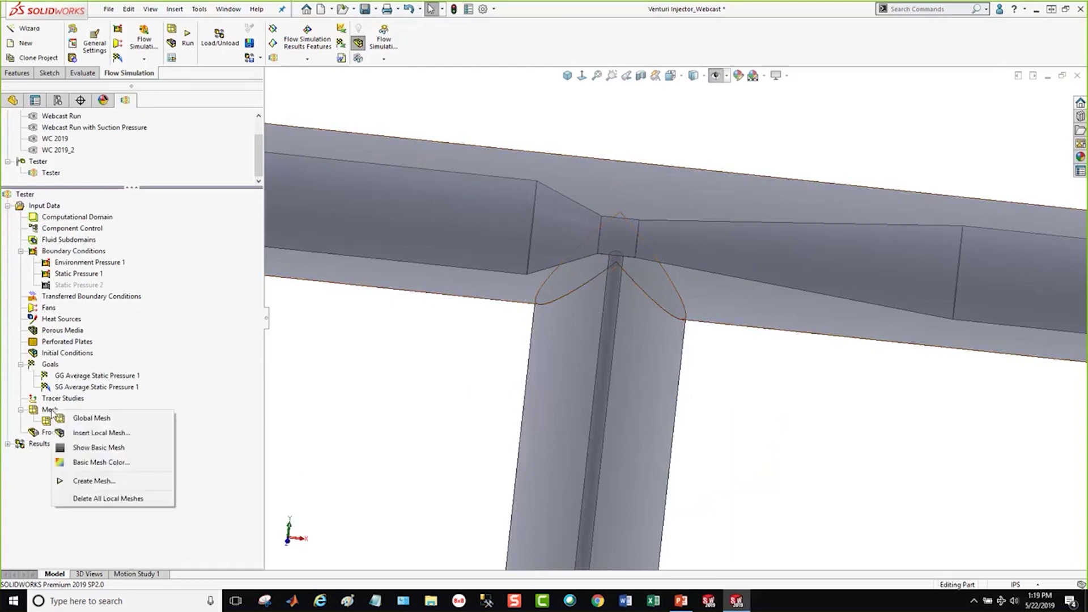
left_click(98, 433)
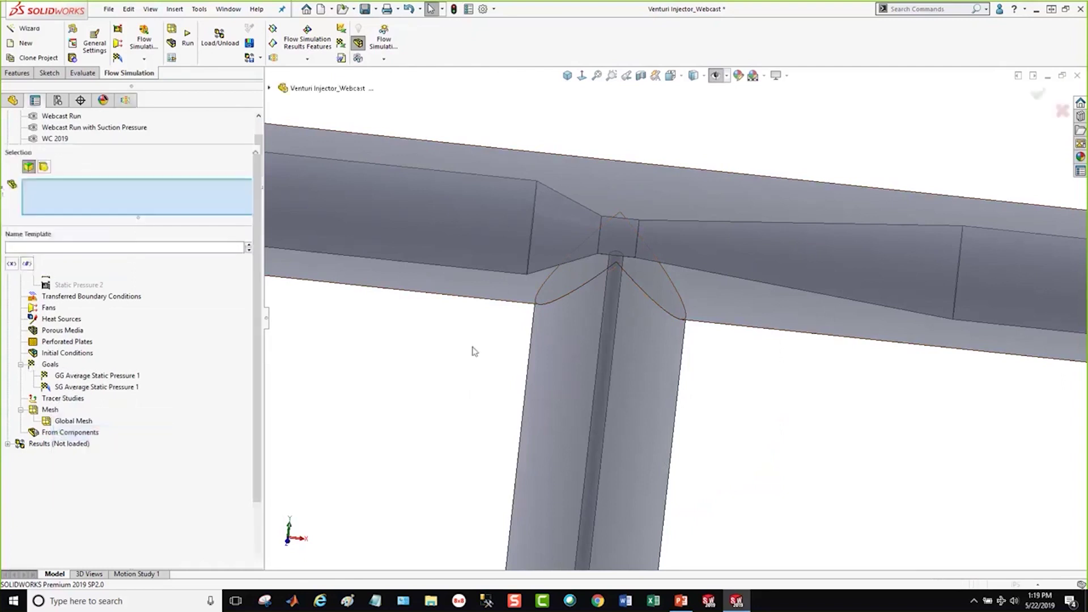
key("f")
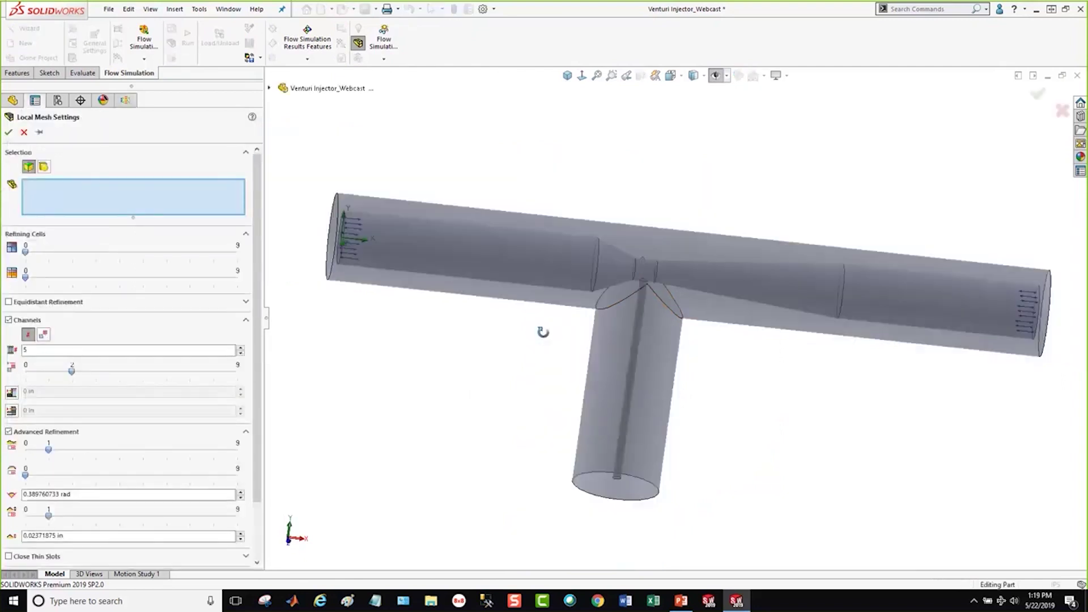
mouse_move(543, 333)
middle_mouse_down()
mouse_move(522, 316)
mouse_move(529, 330)
middle_mouse_up()
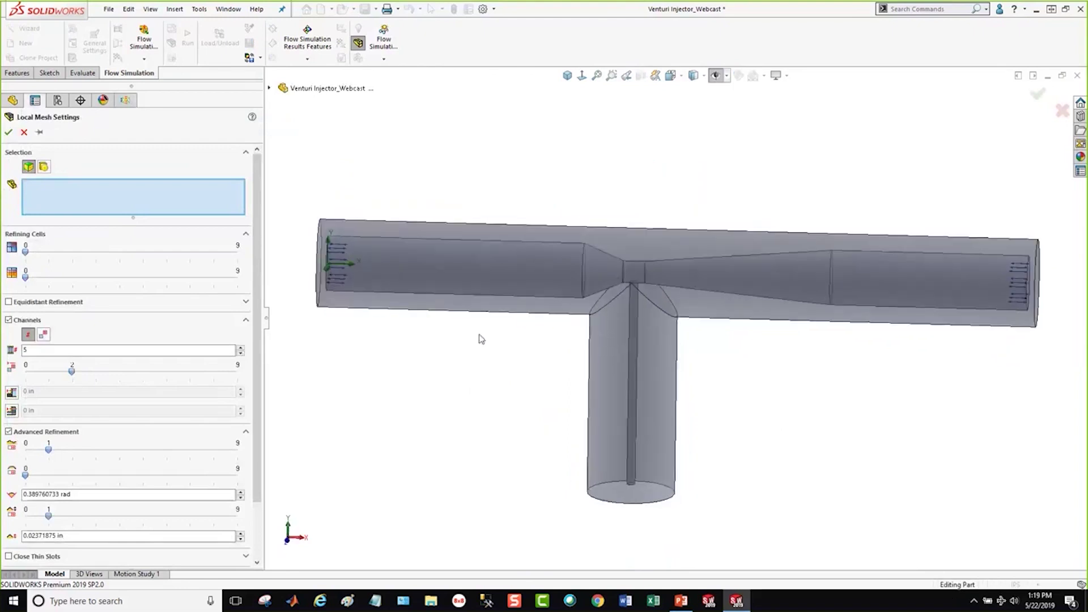
left_click(44, 167)
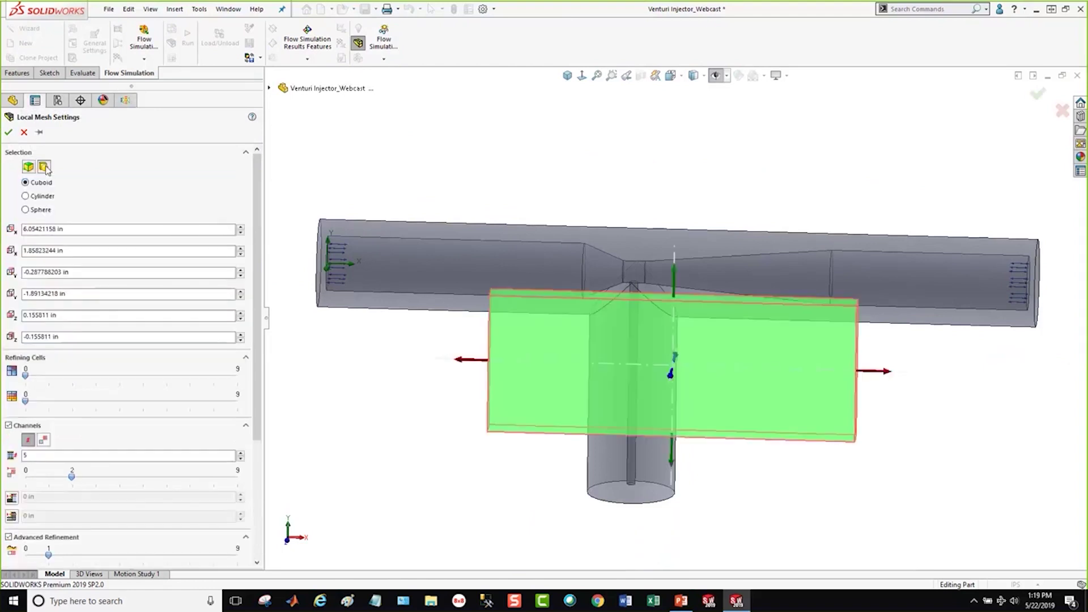
left_click(38, 198)
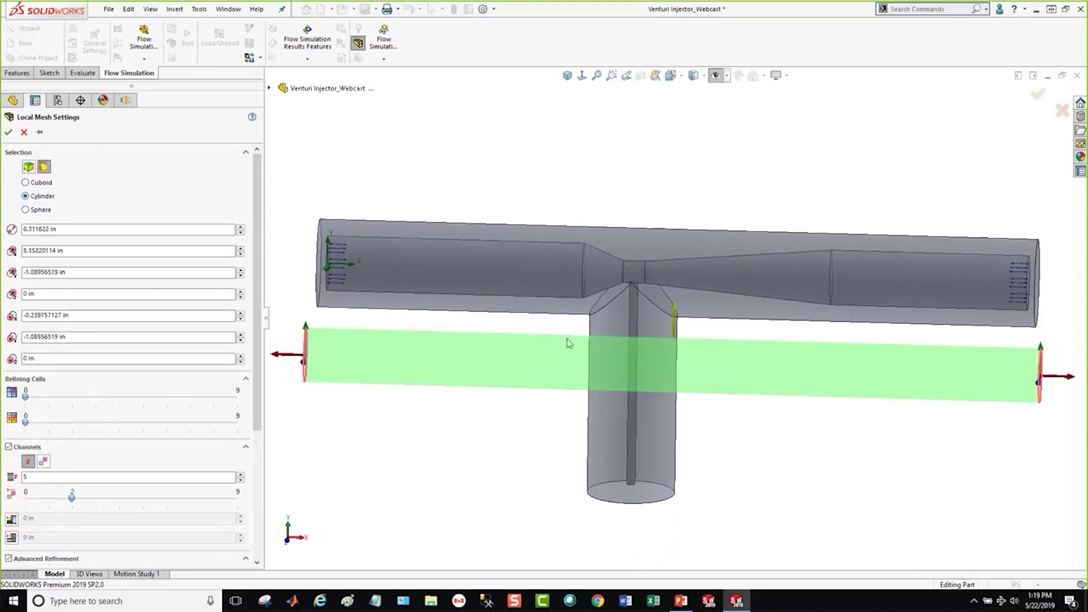
Move both ends of the local mesh cylinder to Y = 0 in so it lies along the main pipe's axis
middle_click_drag(807, 386, 791, 408)
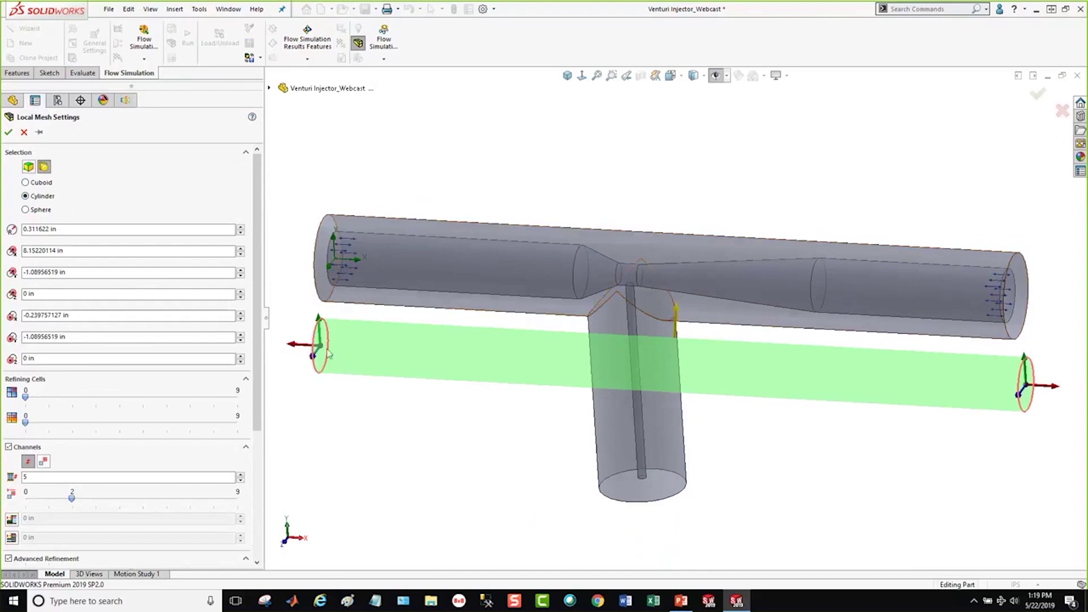
middle_click_drag(317, 351, 336, 325)
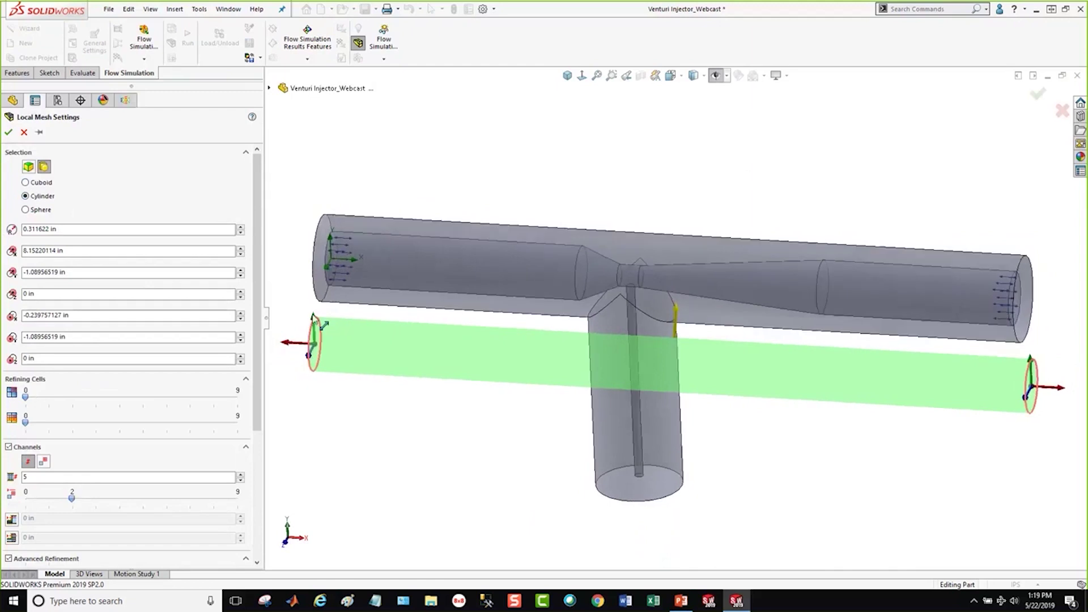
left_click_drag(315, 319, 376, 250)
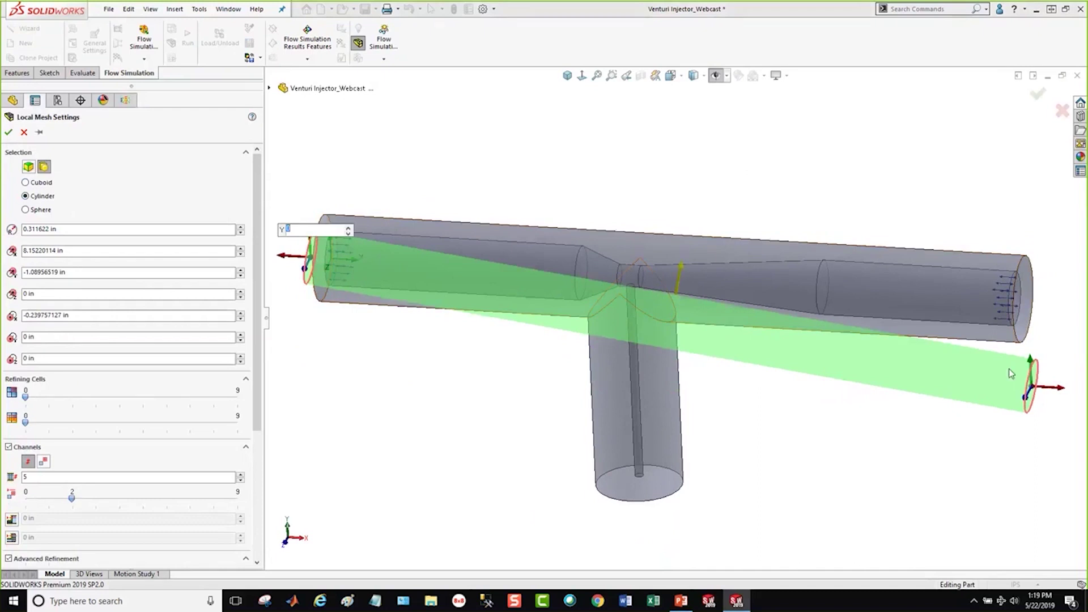
left_click_drag(1029, 363, 992, 327)
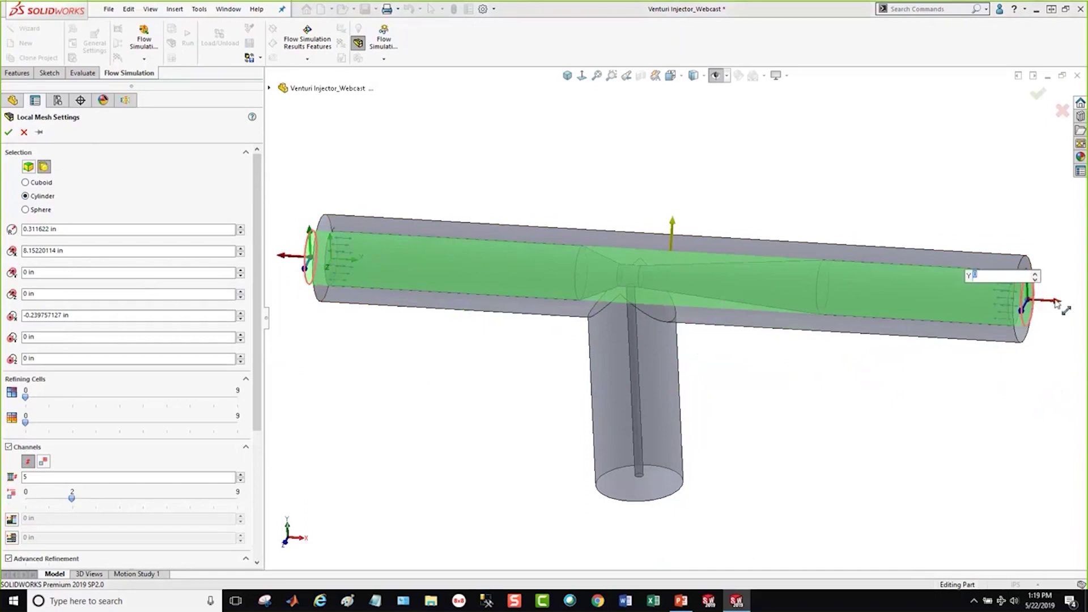
Shorten the cylinder from its outlet end to about X = 4.46 in, inside the diverging cone past the throat
left_click_drag(1057, 302, 728, 291)
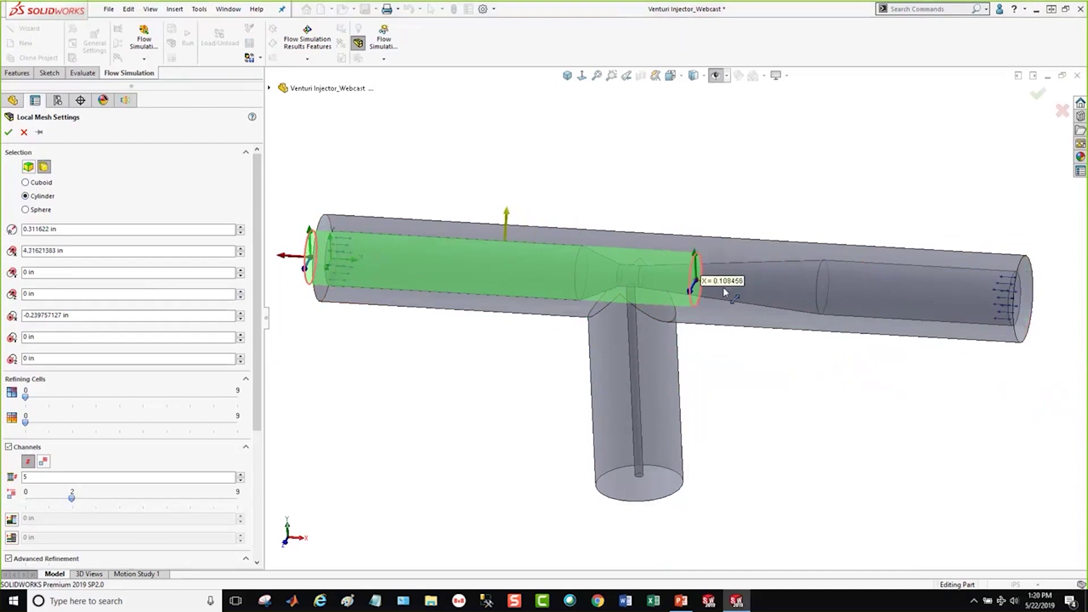
middle_click_drag(719, 355, 720, 283)
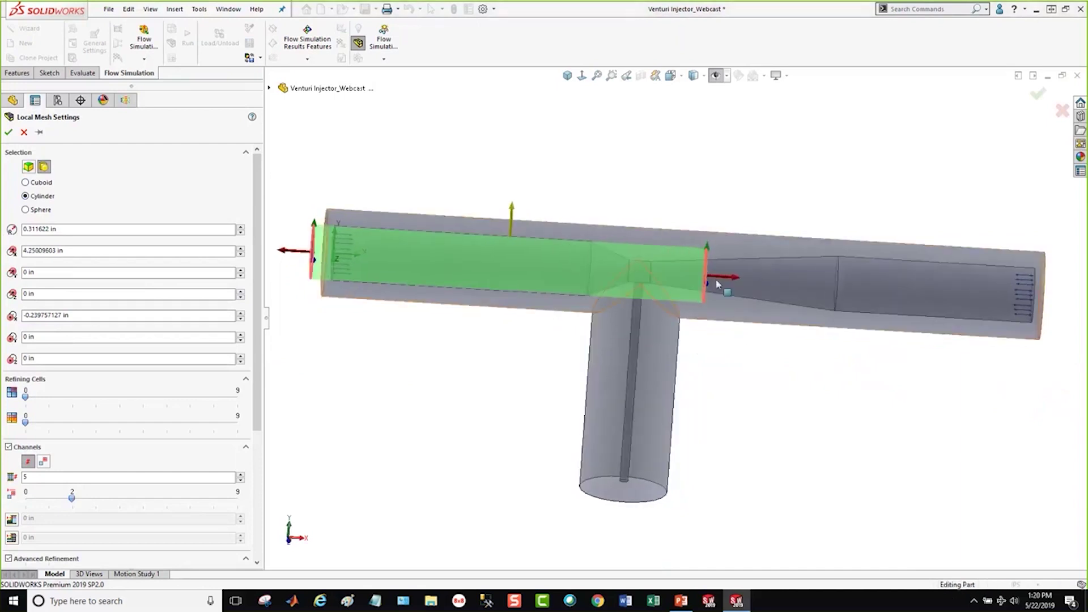
scroll(715, 289, "down", 3)
left_click_drag(714, 285, 756, 288)
scroll(781, 422, "up", 2)
scroll(781, 422, "up", 4)
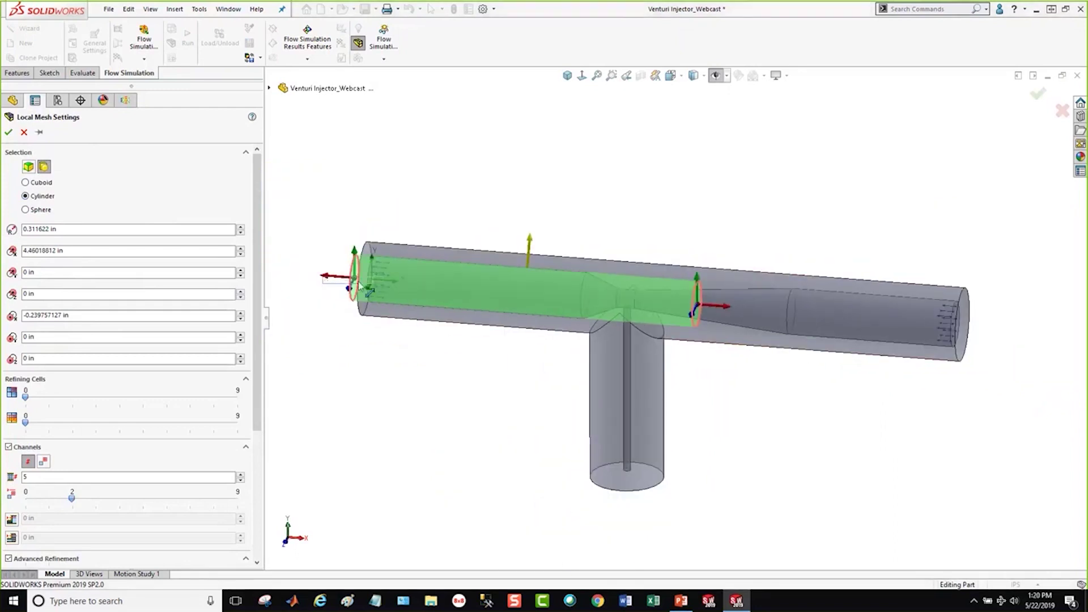
Shorten the cylinder from its inlet end to about X = 2.98 in, near the start of the converging cone
left_click_drag(311, 268, 561, 304)
scroll(608, 331, "down", 5)
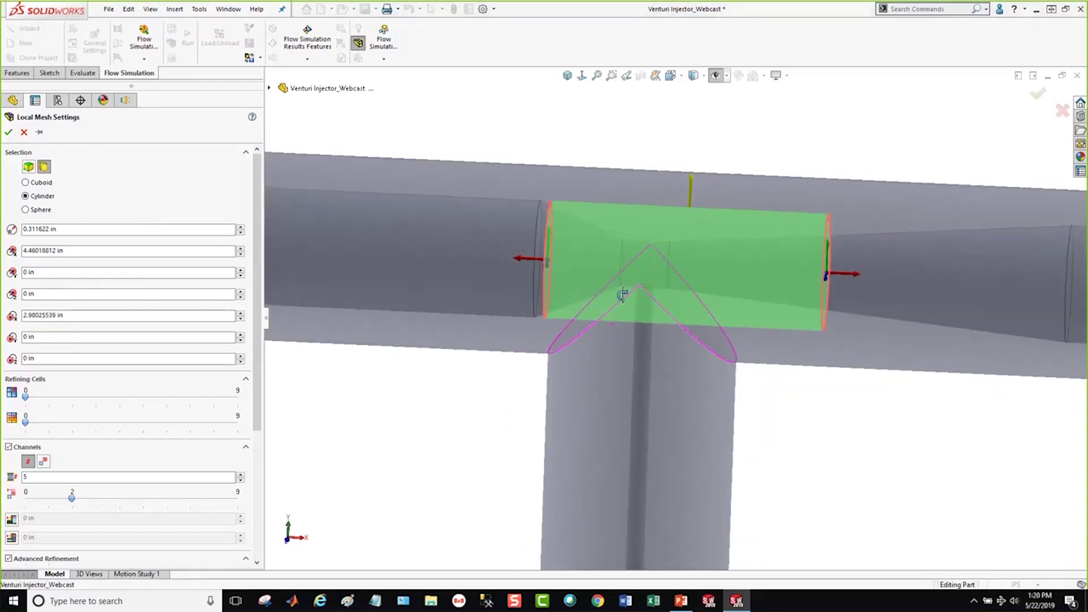
left_click_drag(518, 258, 521, 257)
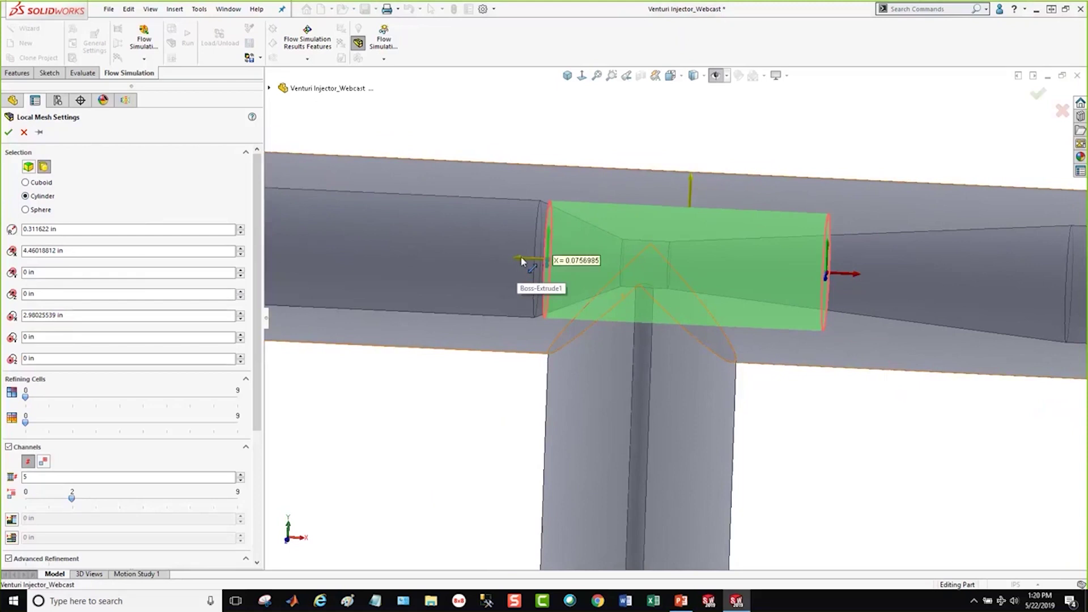
left_click(524, 257)
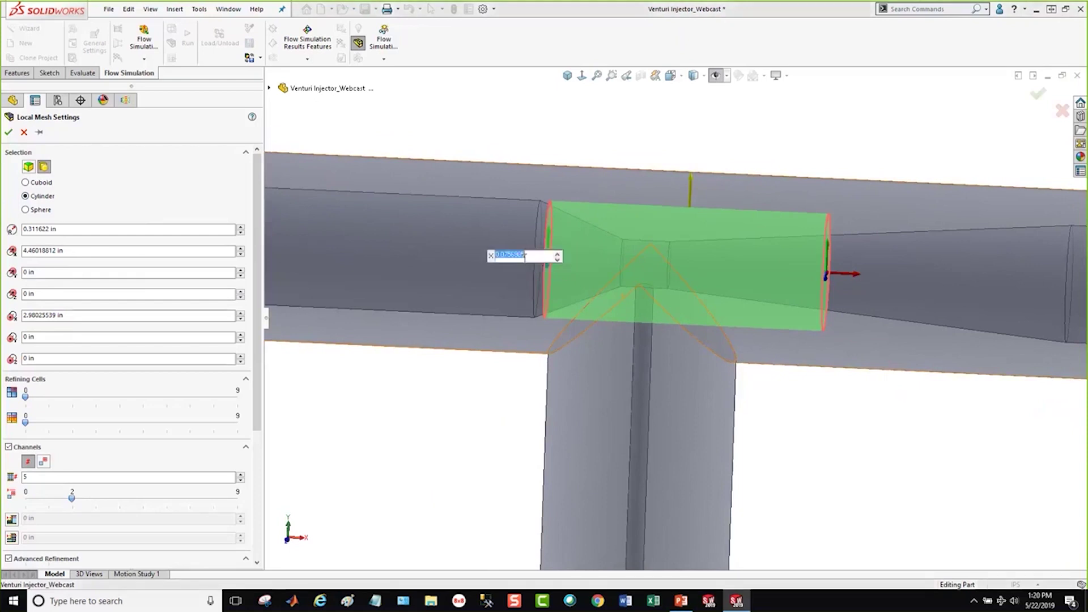
left_click(856, 449)
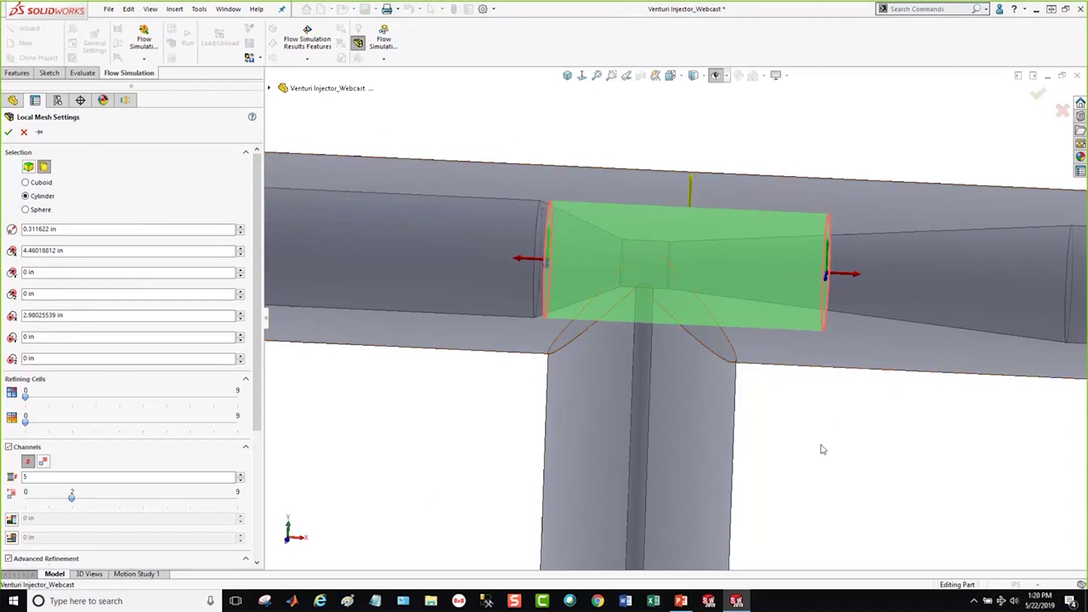
Set the local mesh's level of refining fluid cells to 3 and apply the settings
left_click(24, 393)
left_click(96, 398)
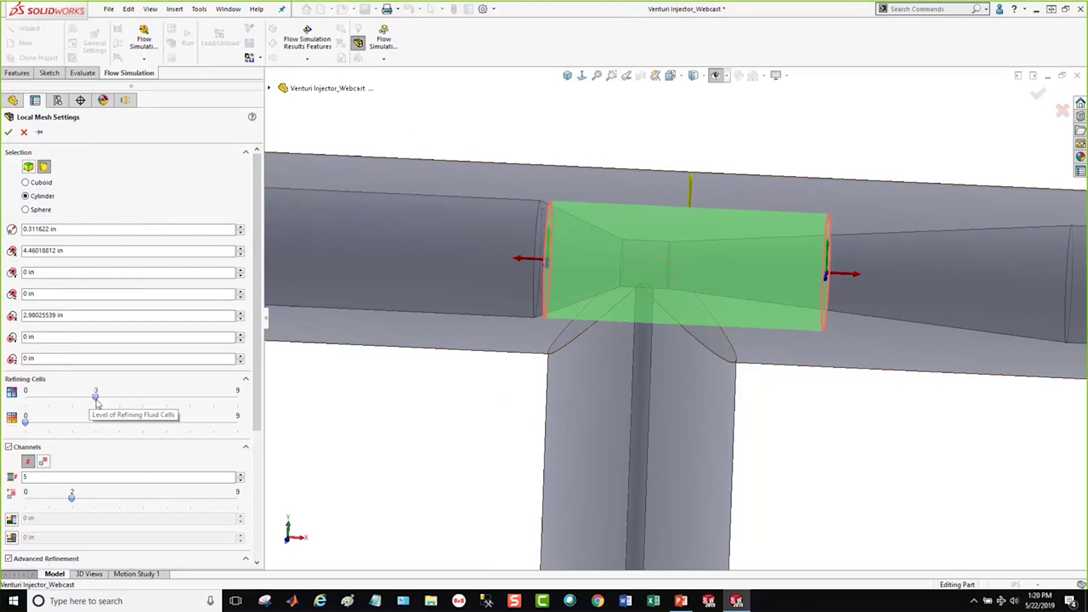
left_click(96, 398)
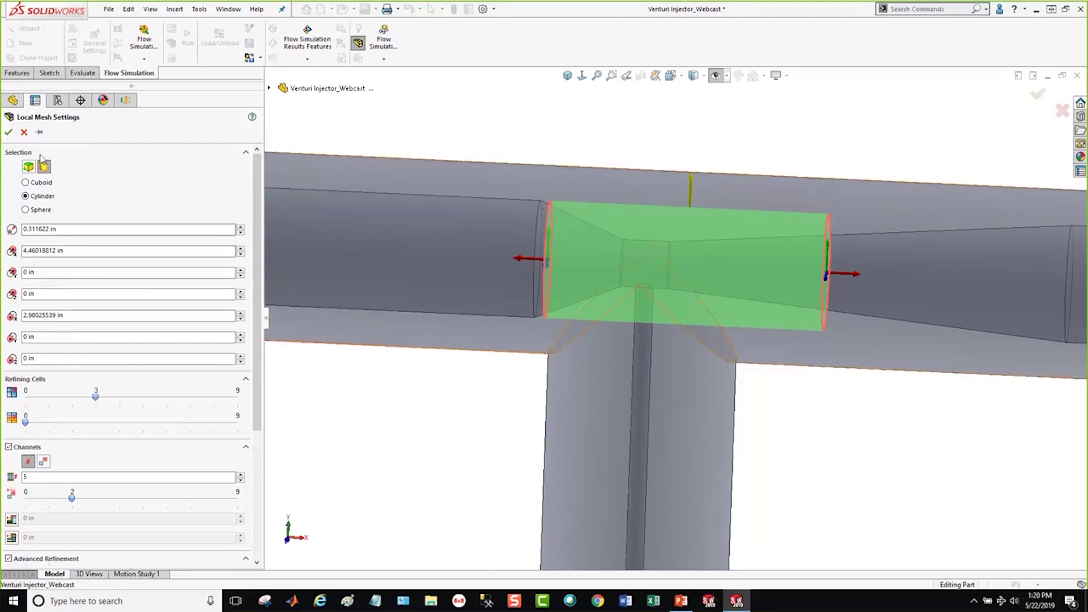
left_click(8, 133)
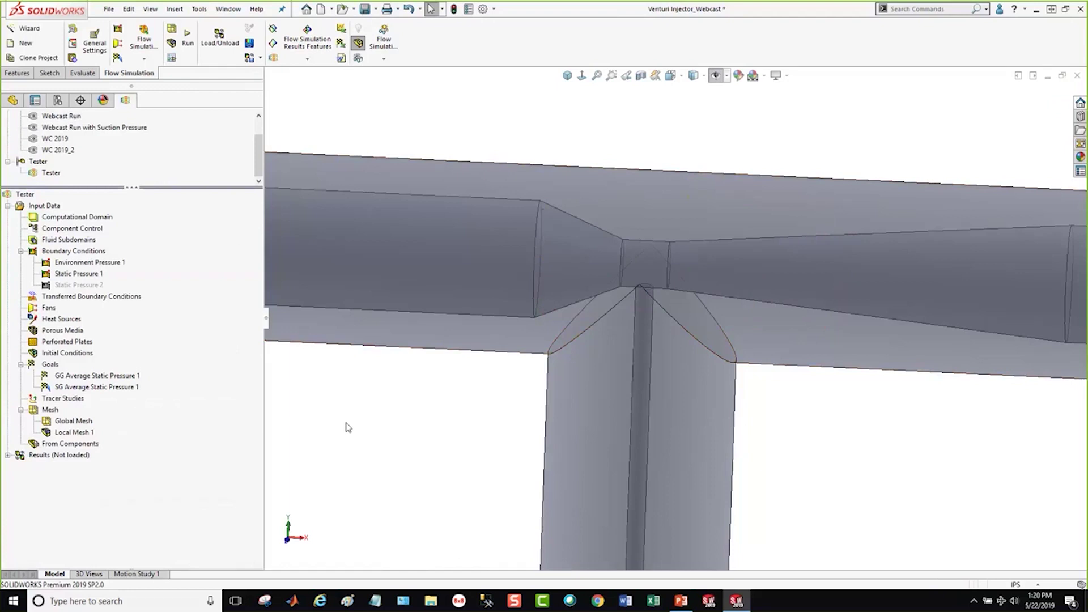
Run a new calculation of the Tester project and preview the pressure contours on the Front Plane while it solves
left_click(189, 55)
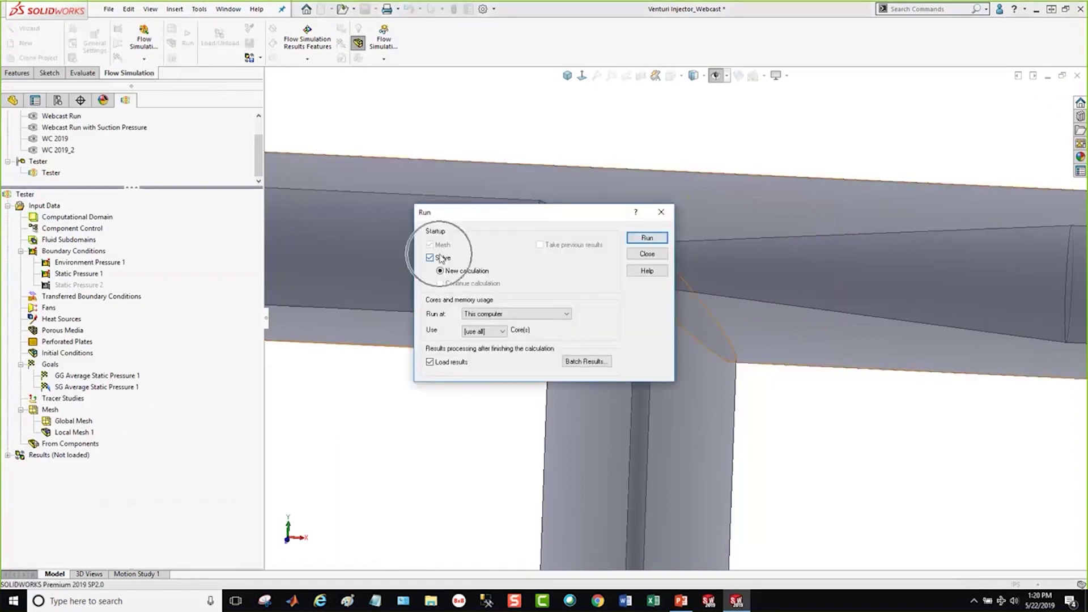
left_click(647, 236)
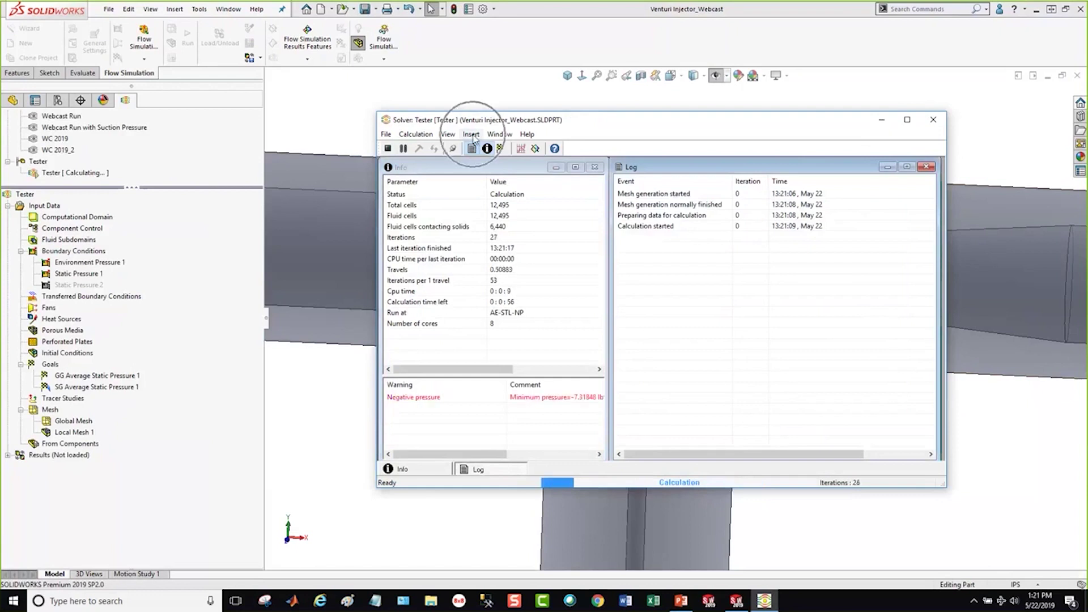
left_click(472, 135)
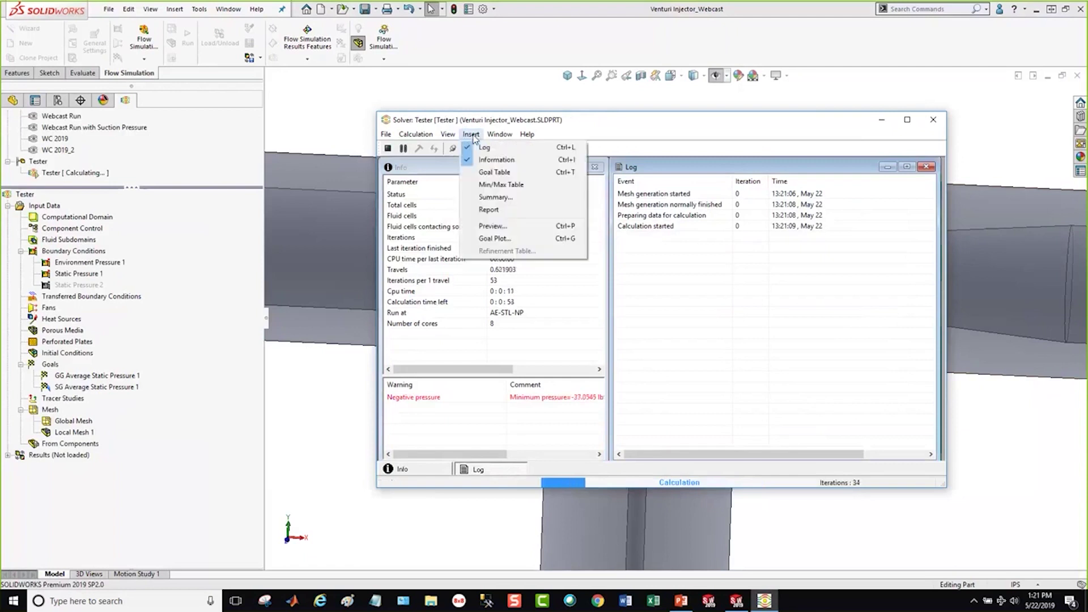
left_click(494, 227)
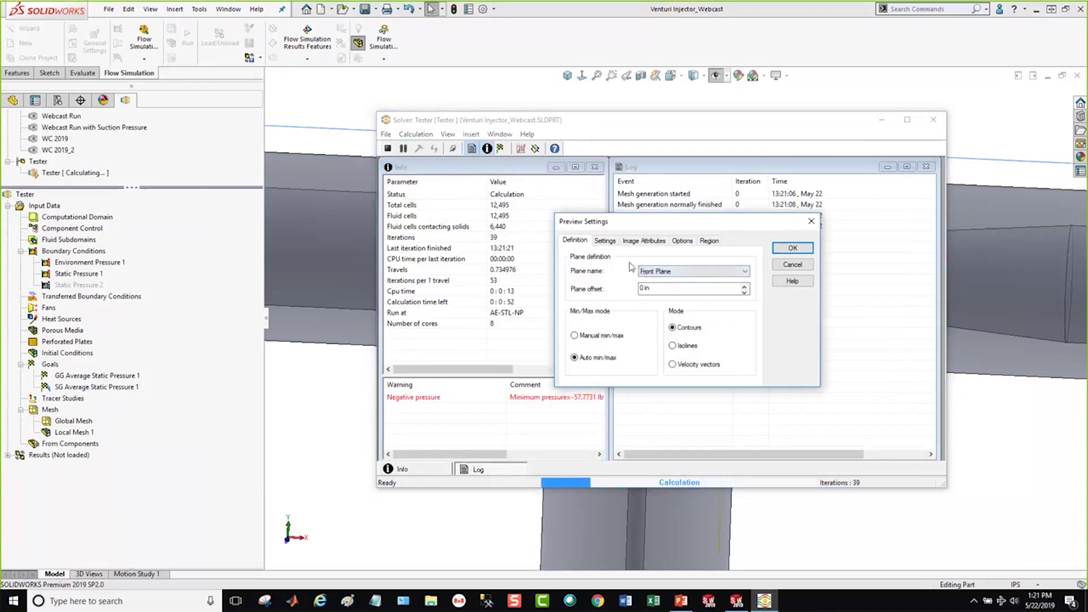
left_click(793, 248)
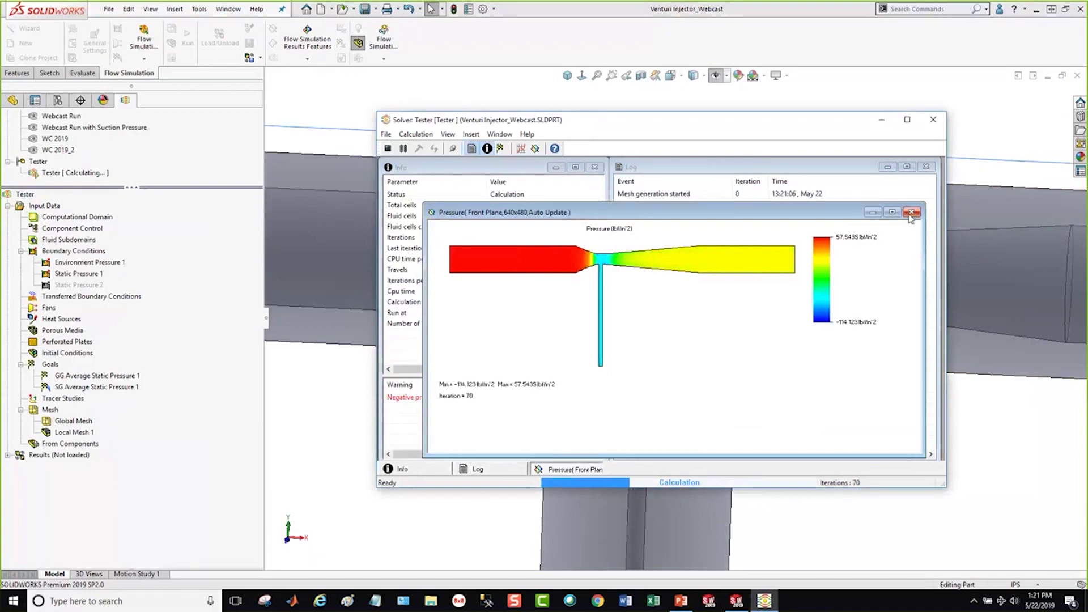
left_click(911, 213)
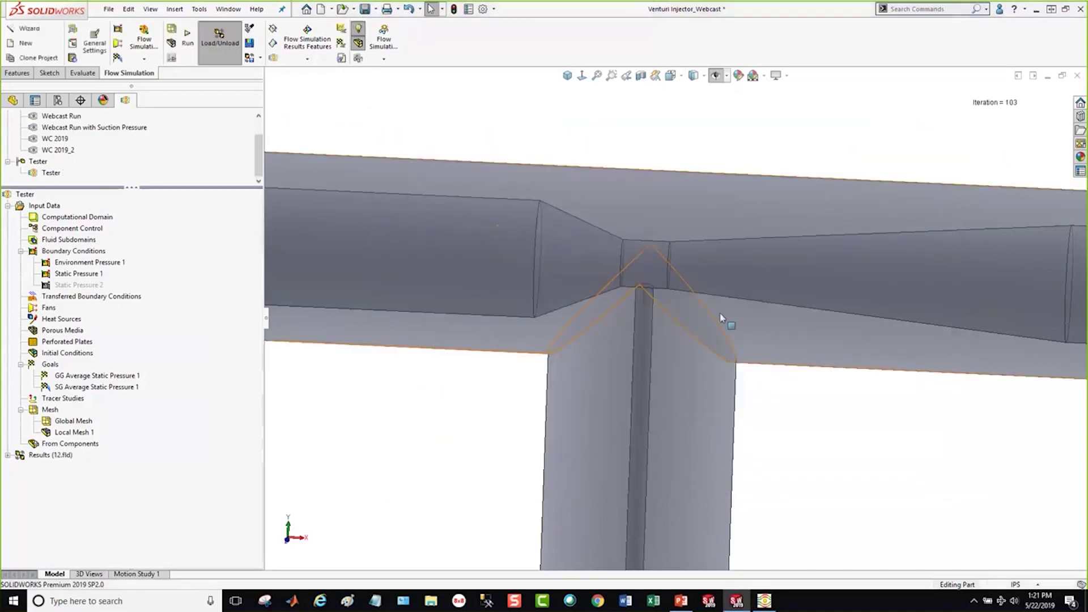
Expand the Tester project's results and collapse its input data
scroll(674, 383, "up", 8)
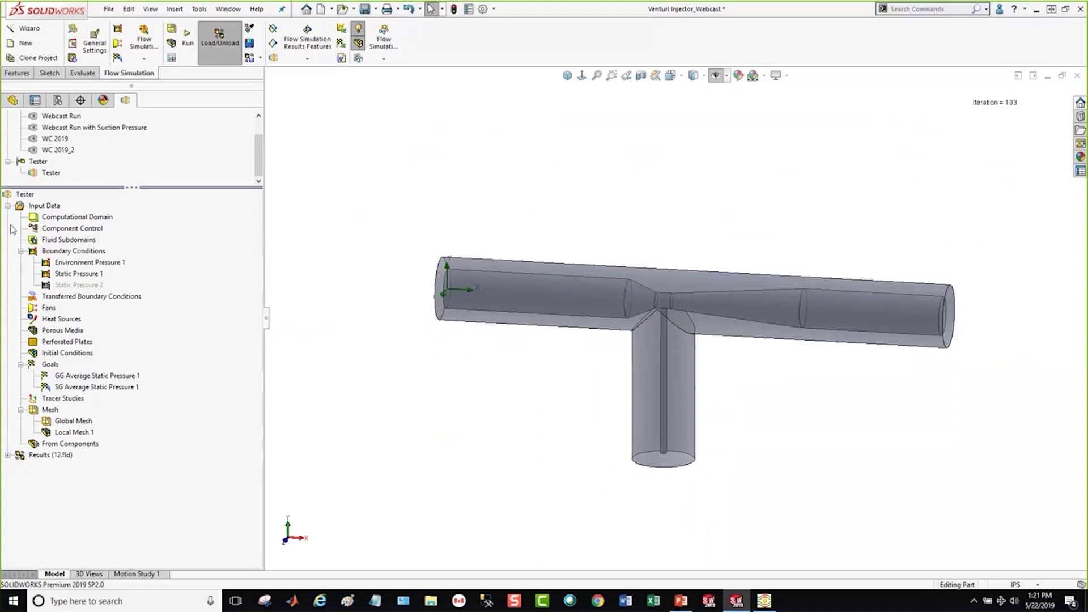
left_click(8, 455)
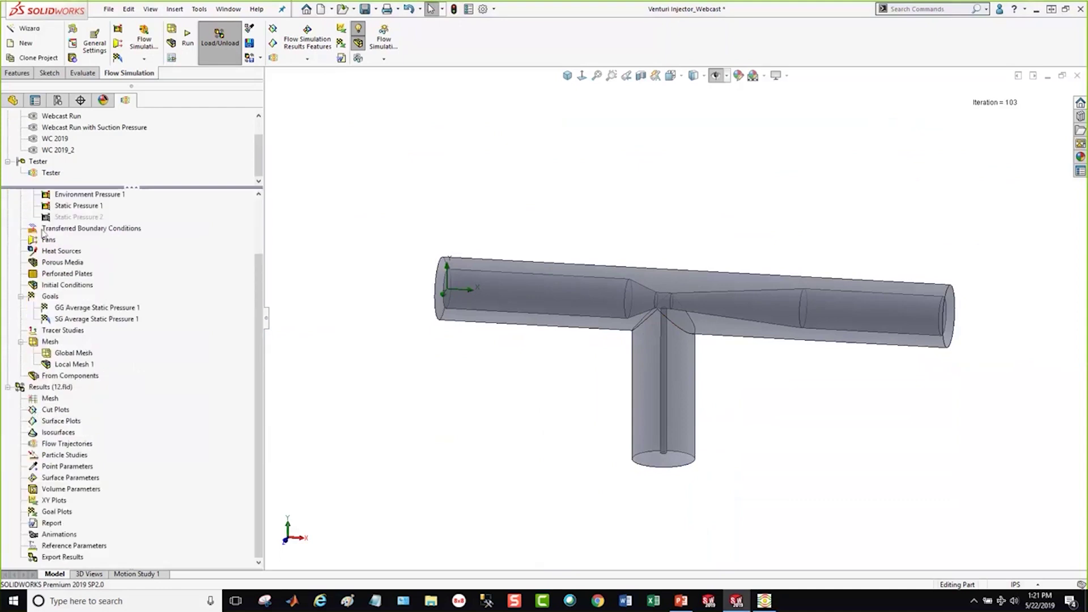
scroll(60, 283, "up", 2)
left_click(8, 205)
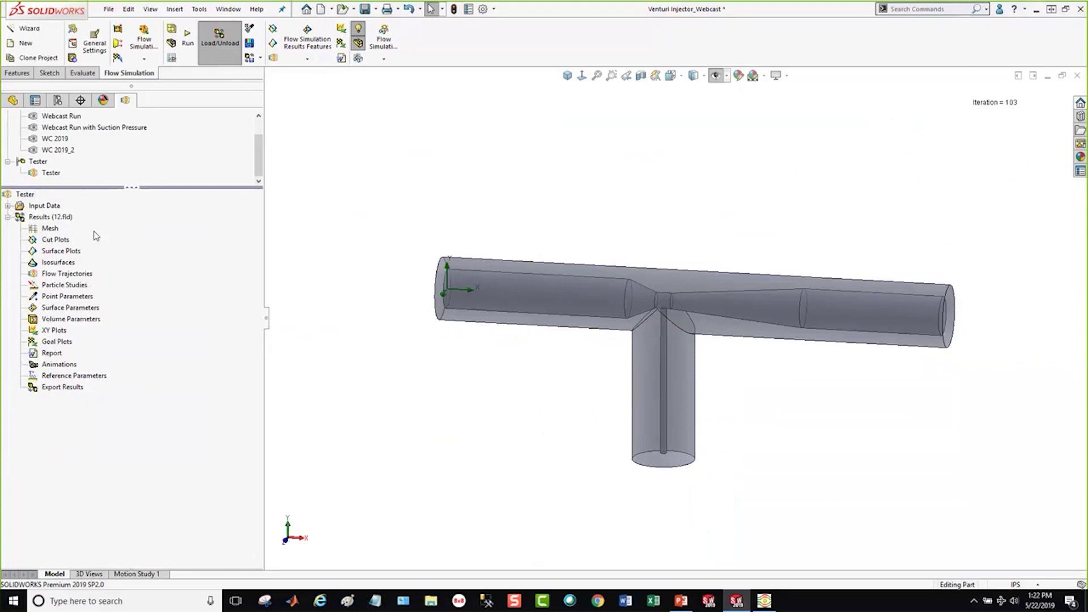
Insert a mesh plot on the XY plane, coloured by refinement level
right_click(50, 229)
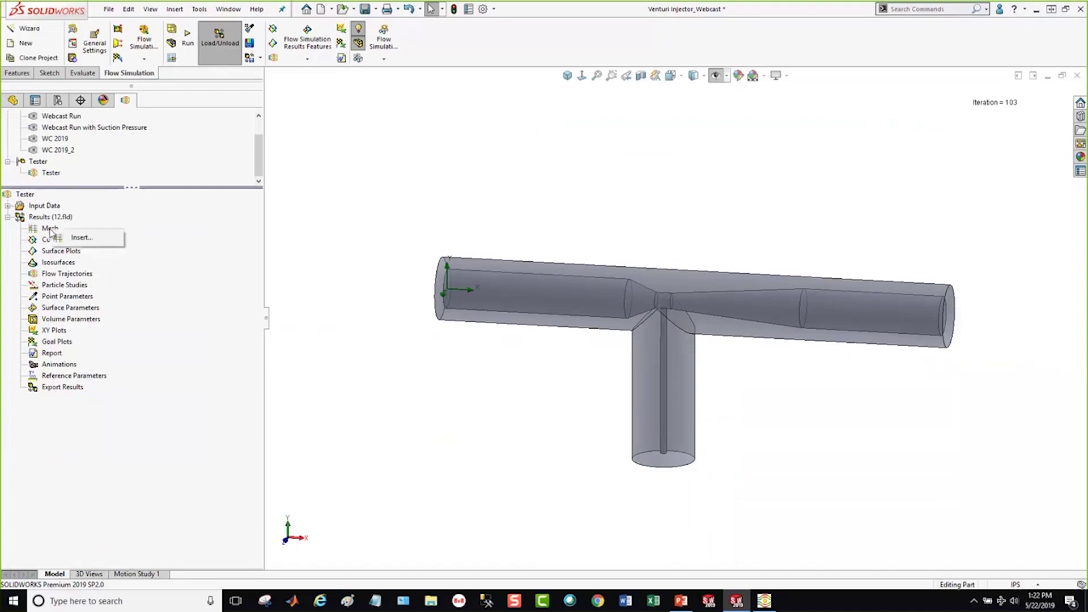
left_click(81, 238)
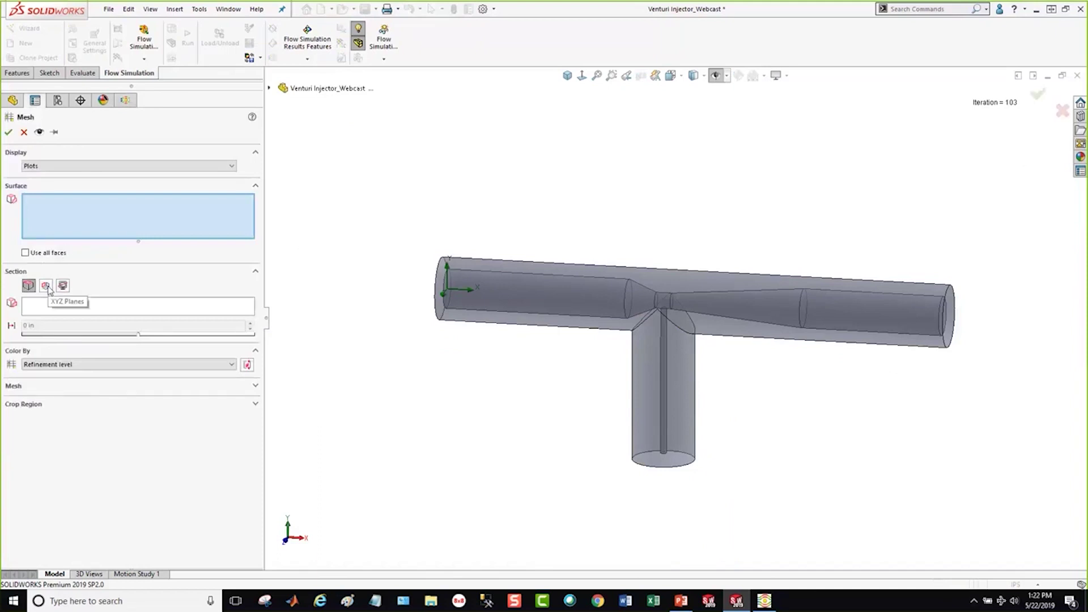
key("ctrl")
left_click(46, 285)
scroll(747, 301, "up", 2)
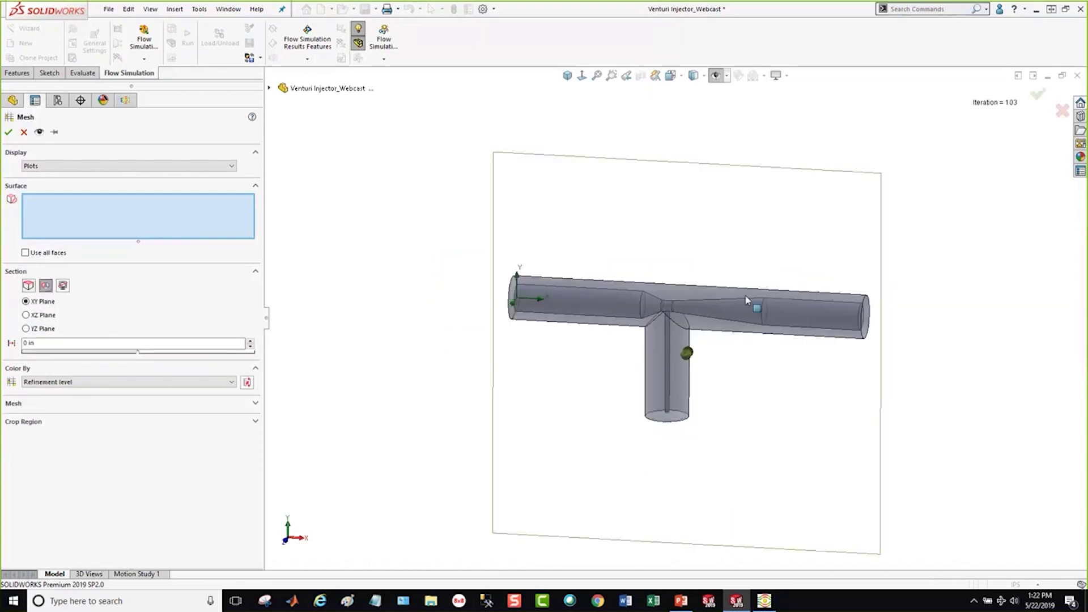
middle_click_drag(750, 301, 644, 308)
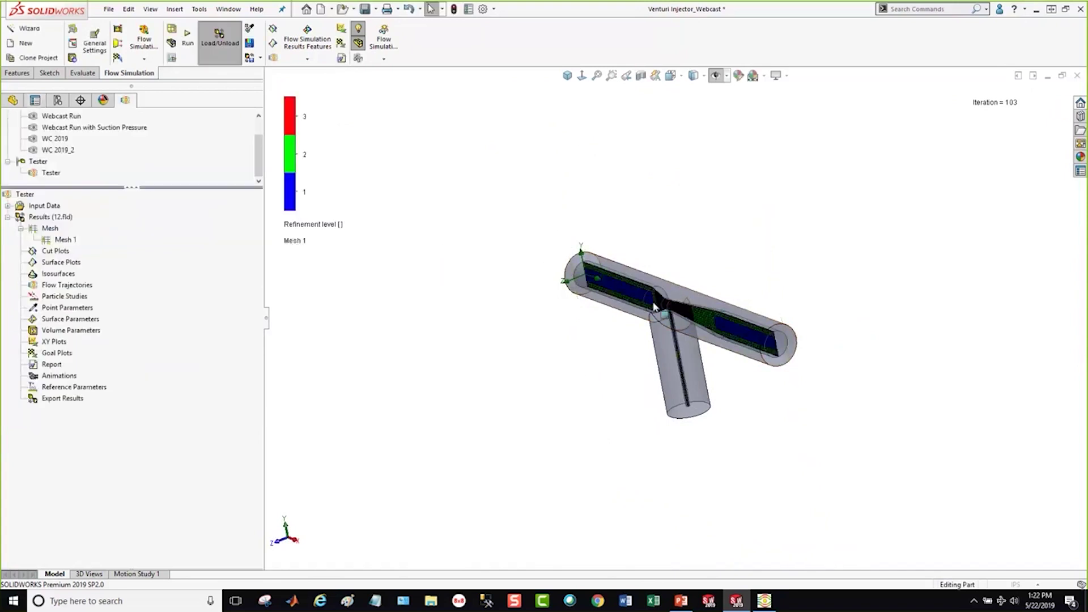
Examine the mesh refinement levels along the venturi, especially around the throat and the suction inlet
key("ctrl+1")
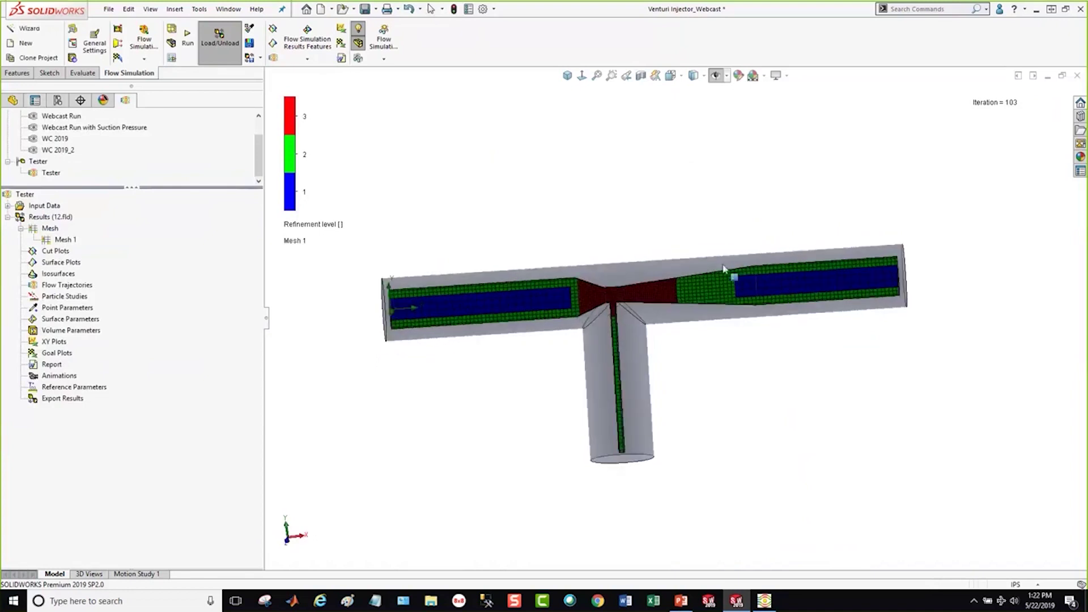
scroll(724, 269, "up", 5)
scroll(711, 316, "down", 4)
scroll(711, 316, "up", 1)
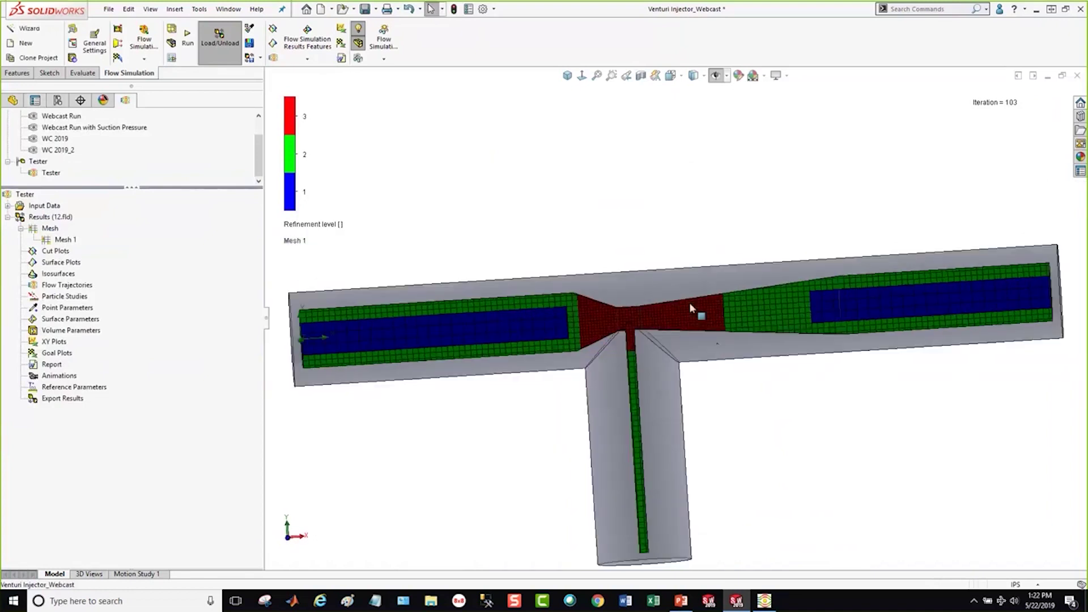
scroll(689, 301, "up", 4)
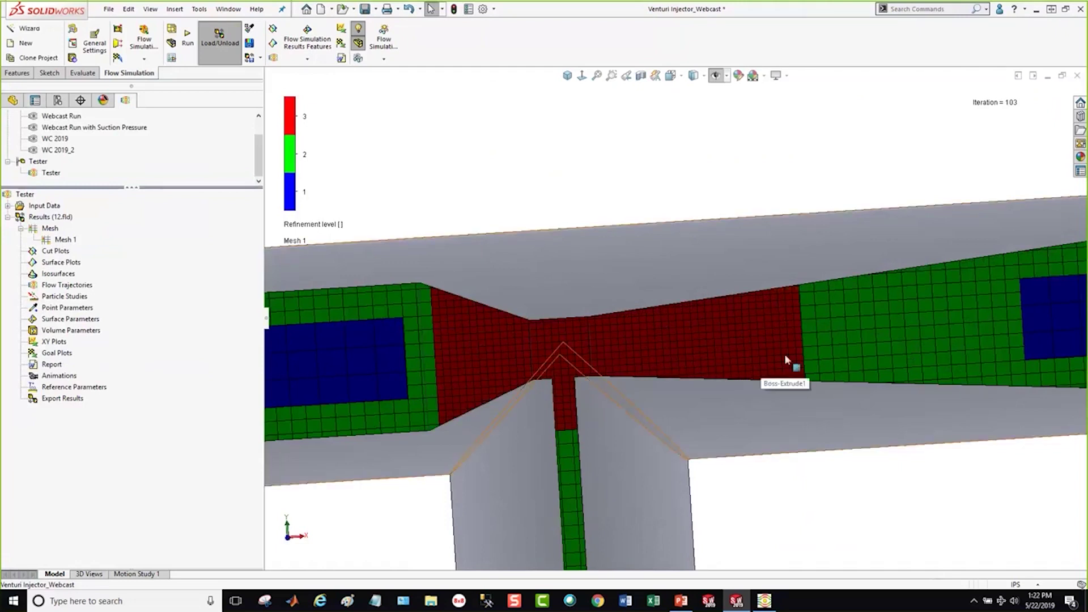
scroll(862, 318, "down", 5)
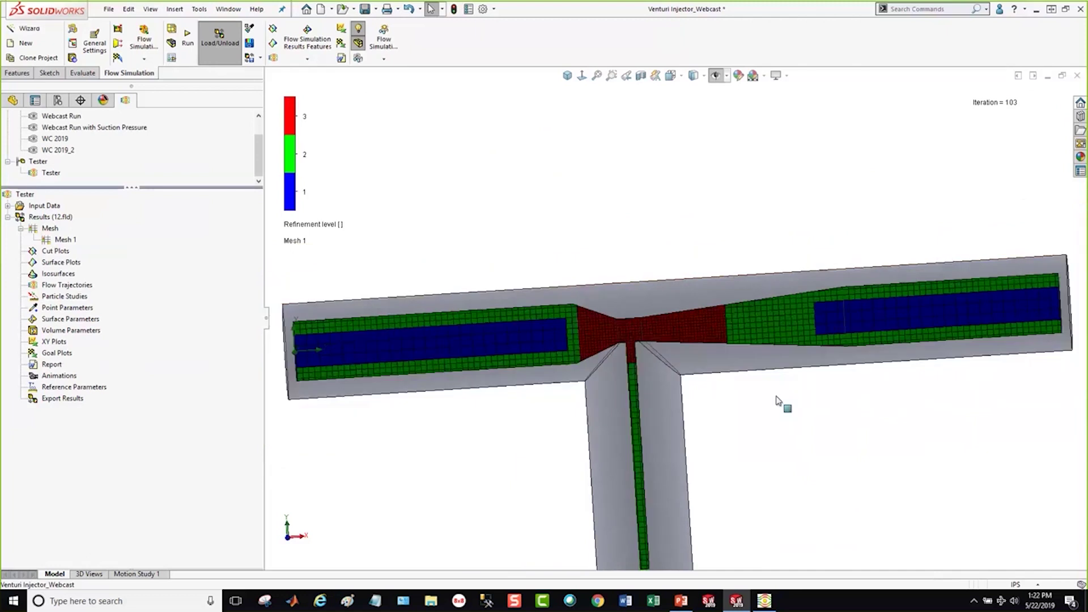
middle_click_drag(783, 403, 768, 415)
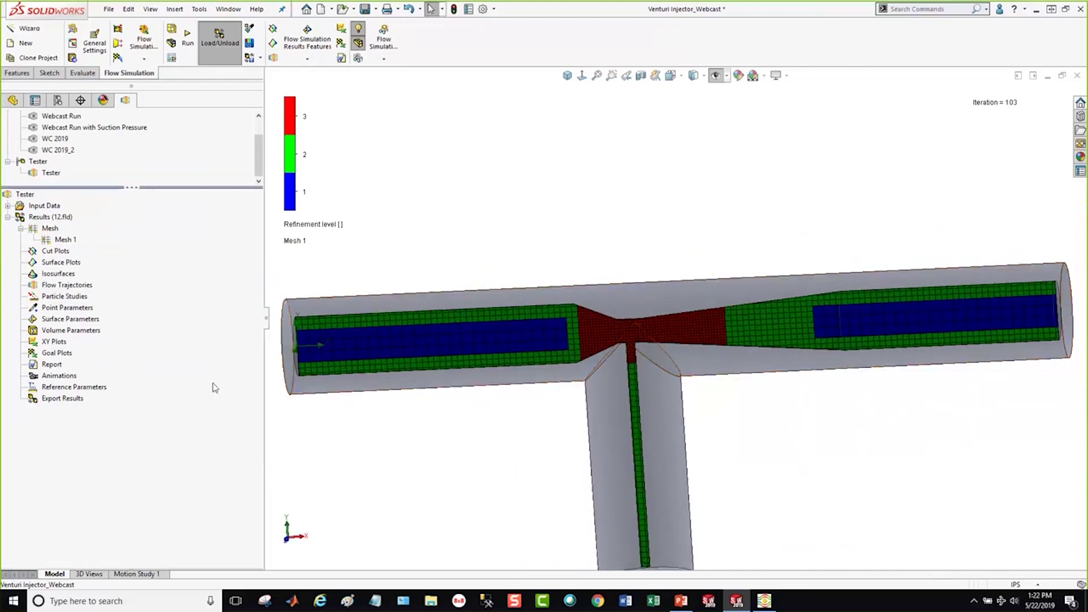
Hide the Mesh 1 plot
right_click(65, 241)
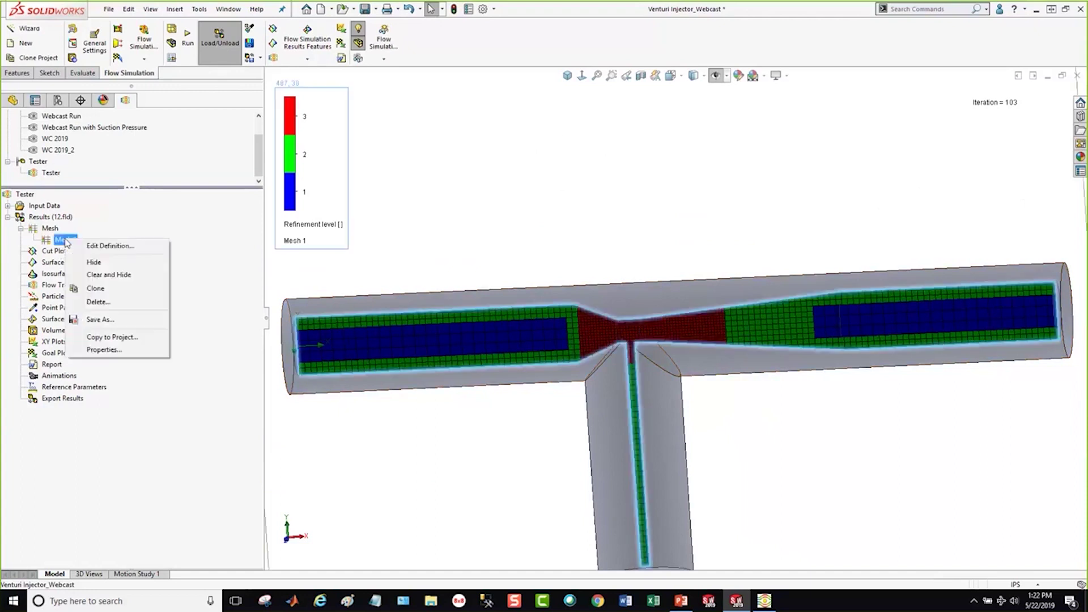
left_click(97, 264)
scroll(584, 365, "up", 2)
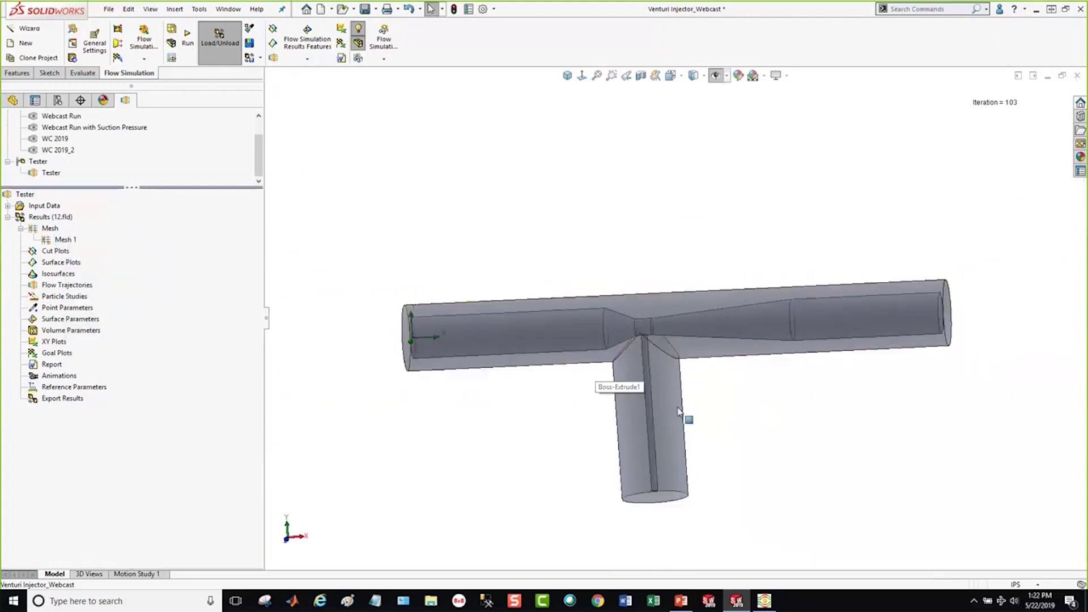
middle_click_drag(676, 409, 677, 420)
Insert a cut plot on the Front Plane with velocity contours and velocity vectors
right_click(54, 252)
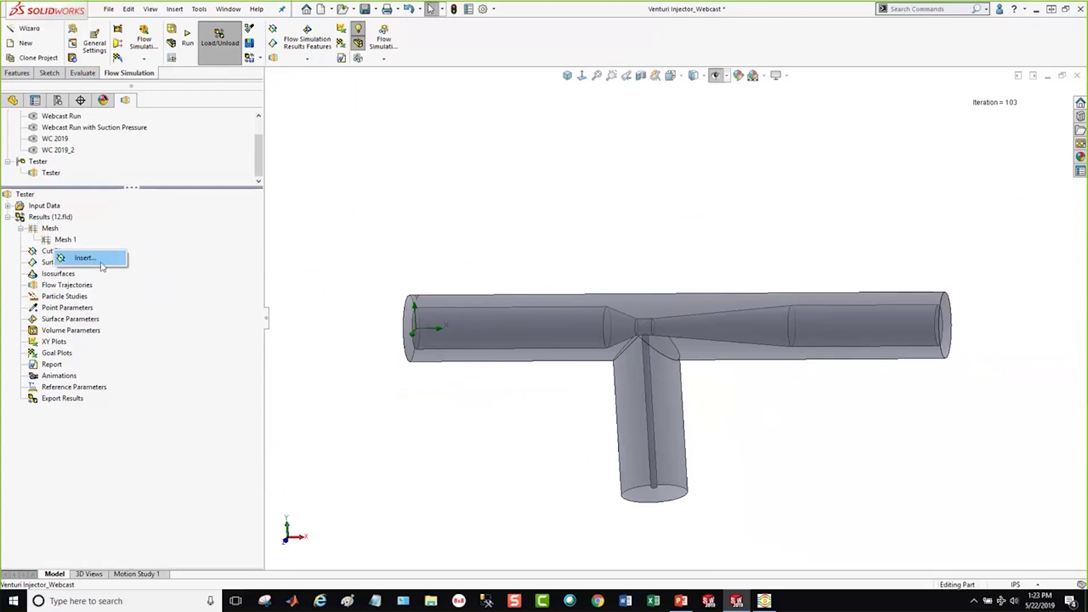
left_click(100, 261)
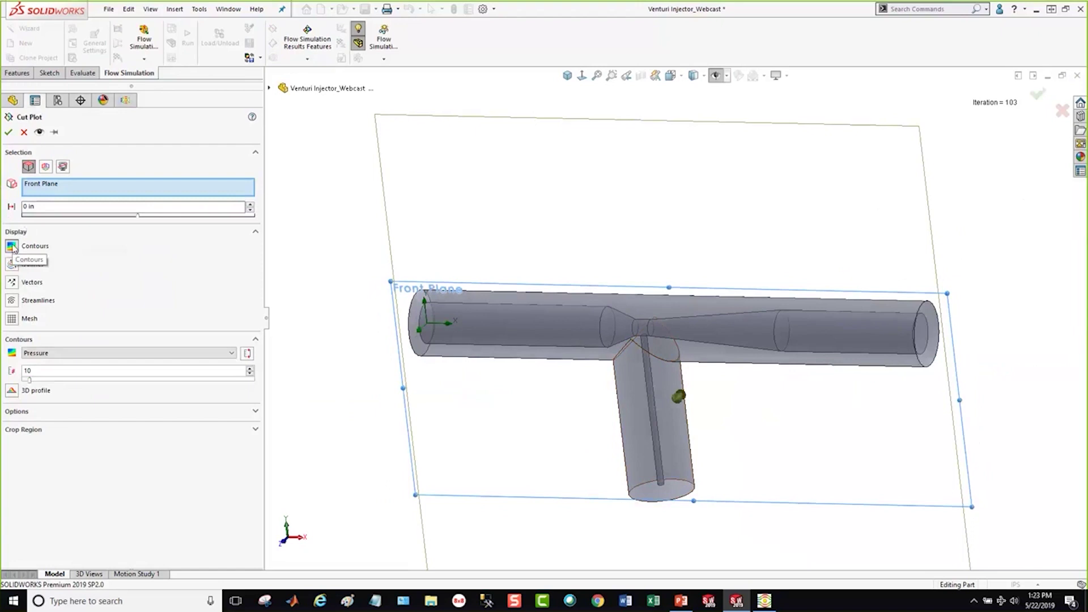
left_click(12, 282)
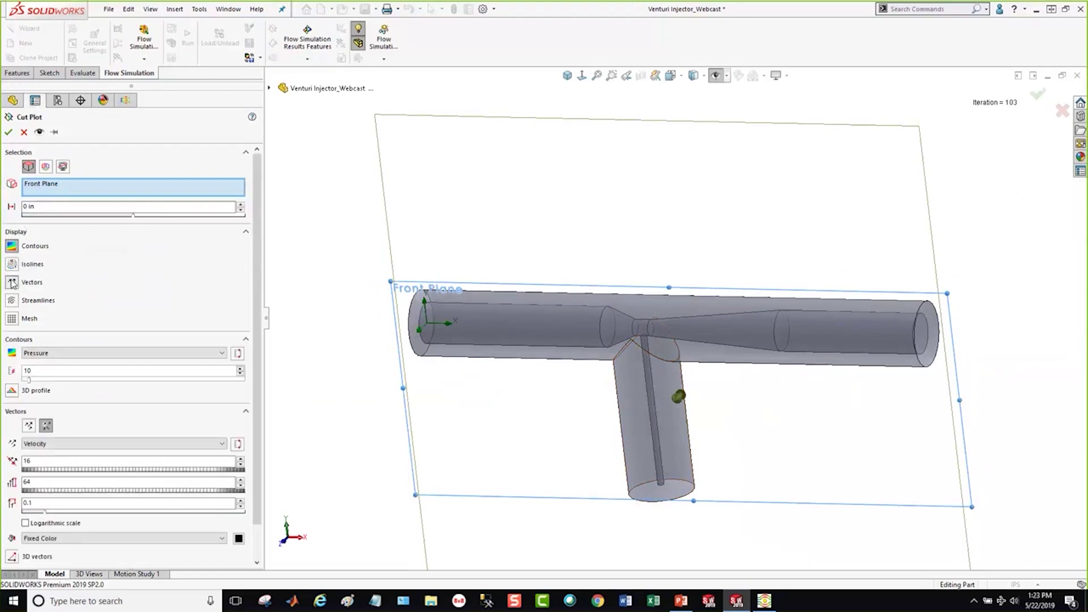
left_click(45, 354)
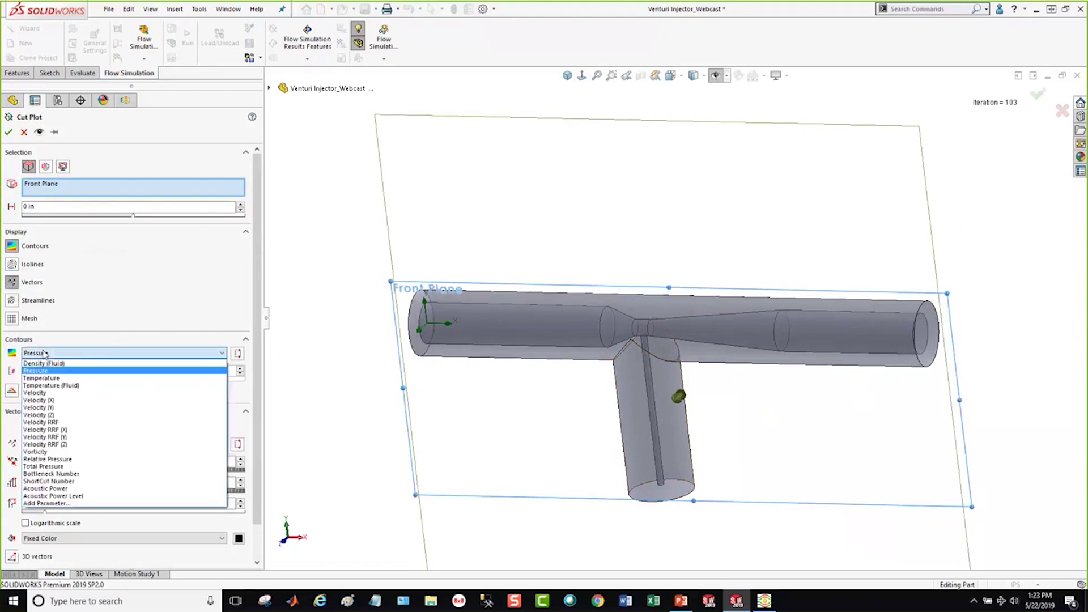
left_click(44, 393)
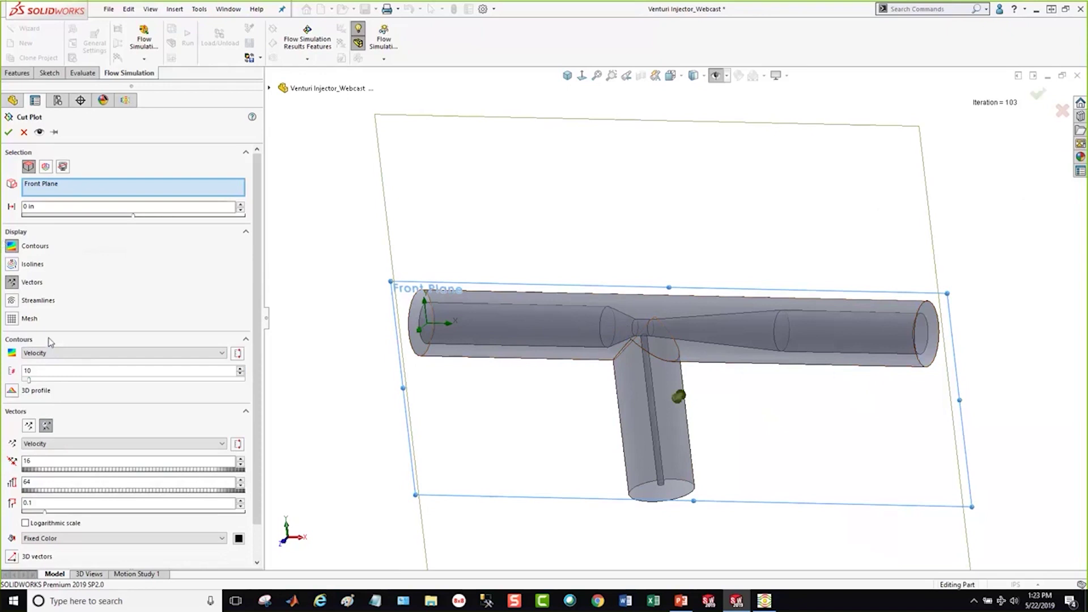
left_click(8, 133)
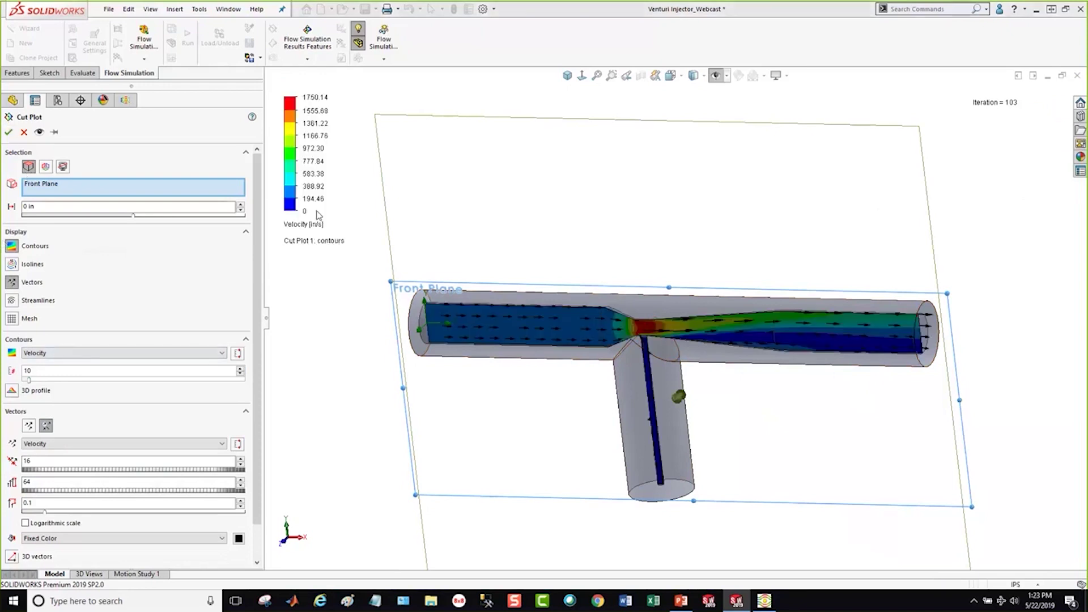
middle_click_drag(524, 394, 576, 361)
scroll(694, 369, "down", 2)
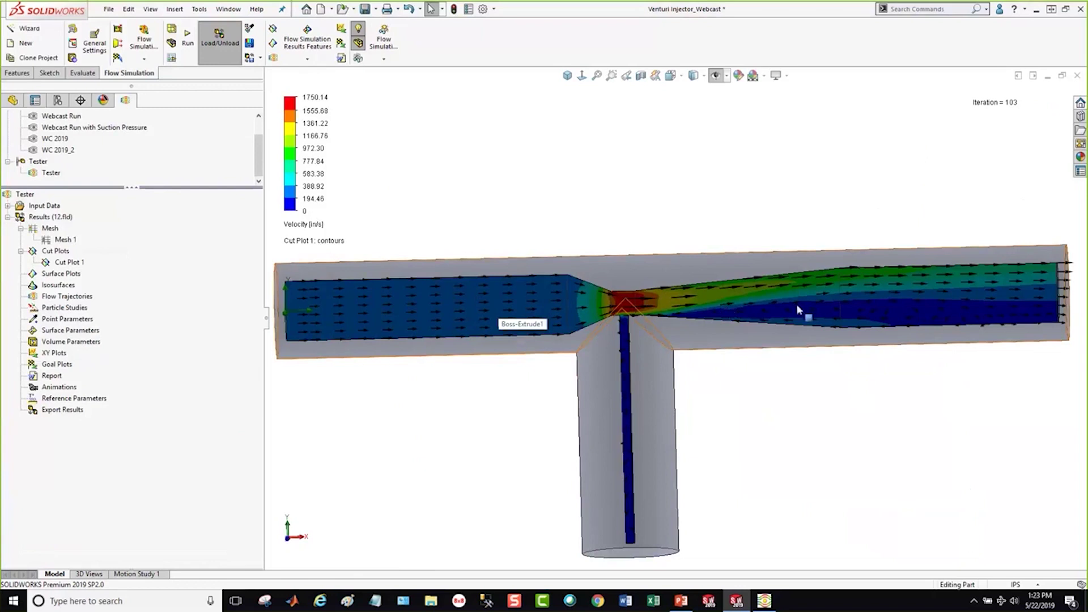
Rename the new cut plot as Velocity
left_click(313, 229)
right_click(69, 262)
left_click(69, 260)
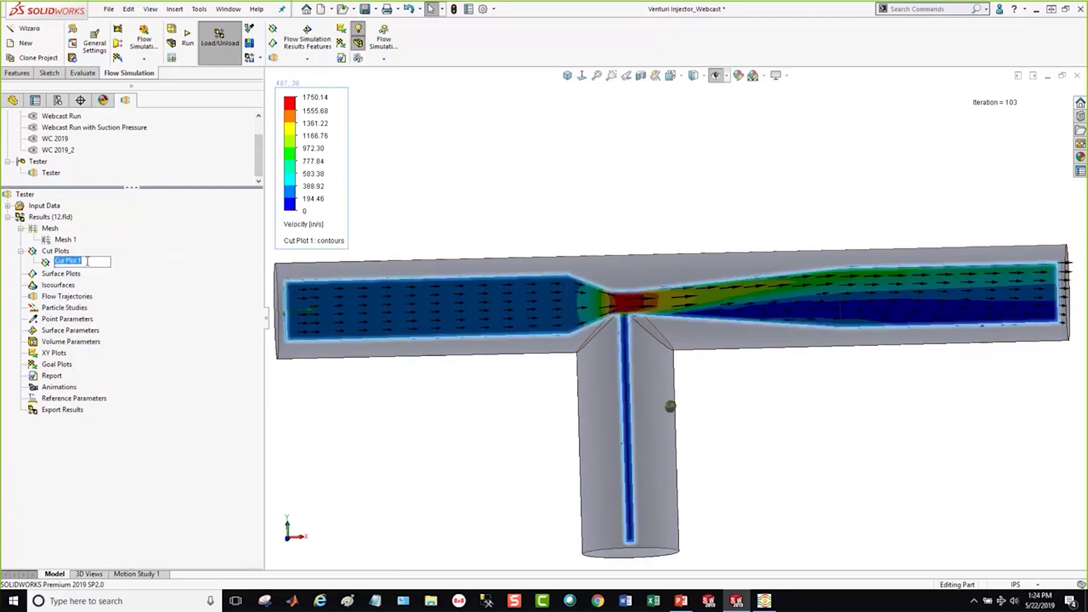
type("Velocity")
key("Return")
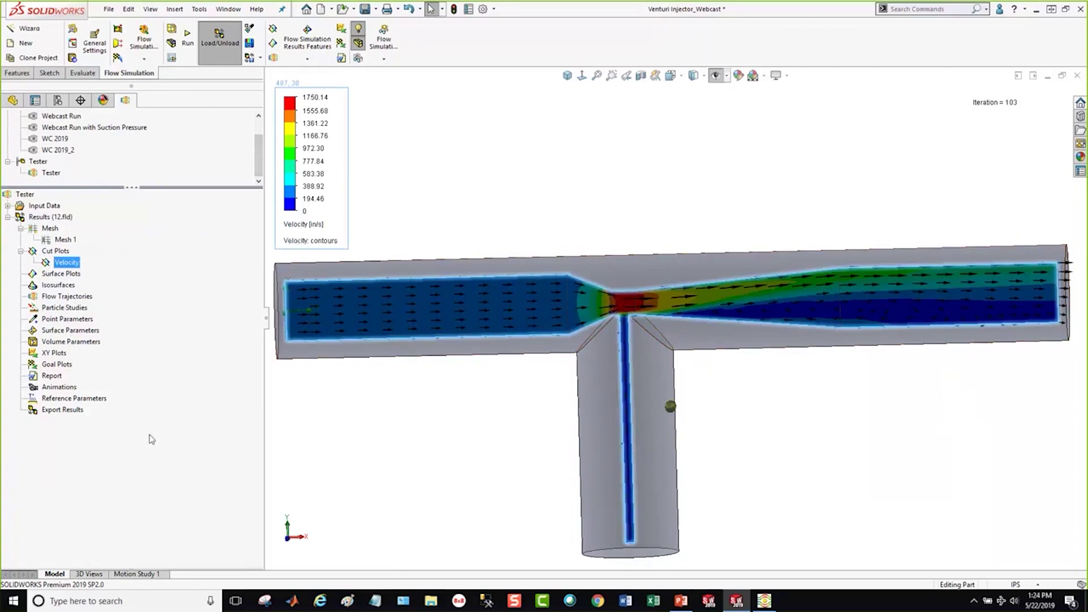
right_click(59, 254)
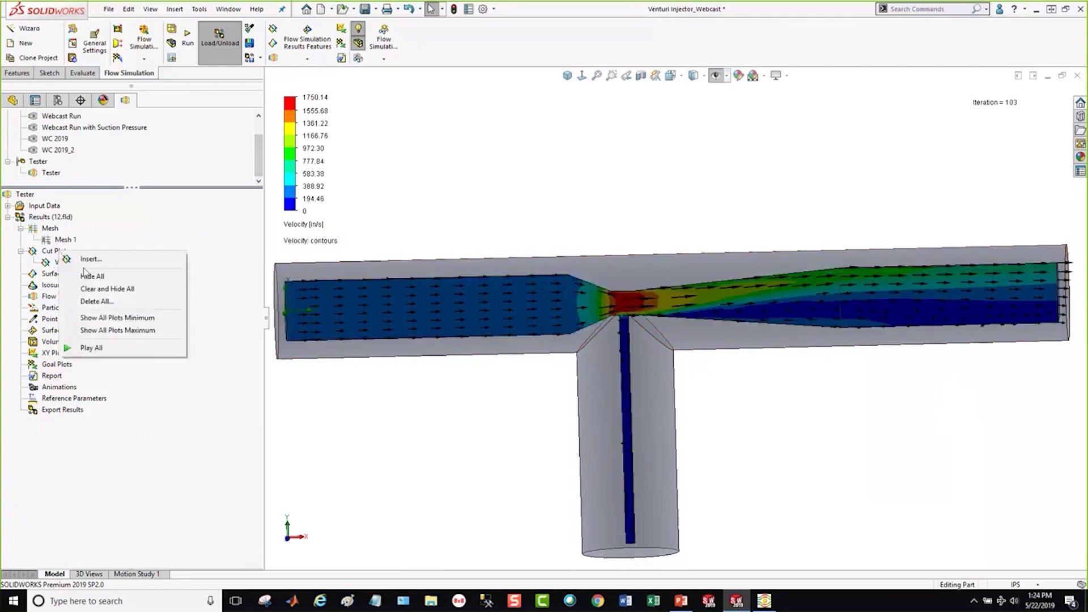
left_click(84, 261)
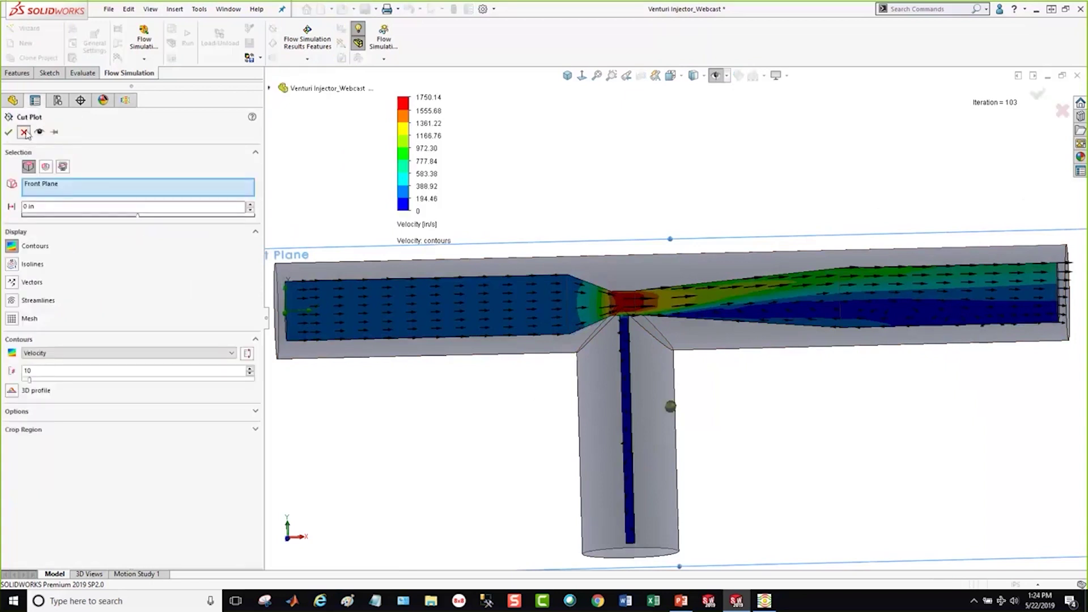
left_click(8, 132)
Hide the Velocity plot and insert a second cut plot on the Front Plane with pressure contours
right_click(67, 263)
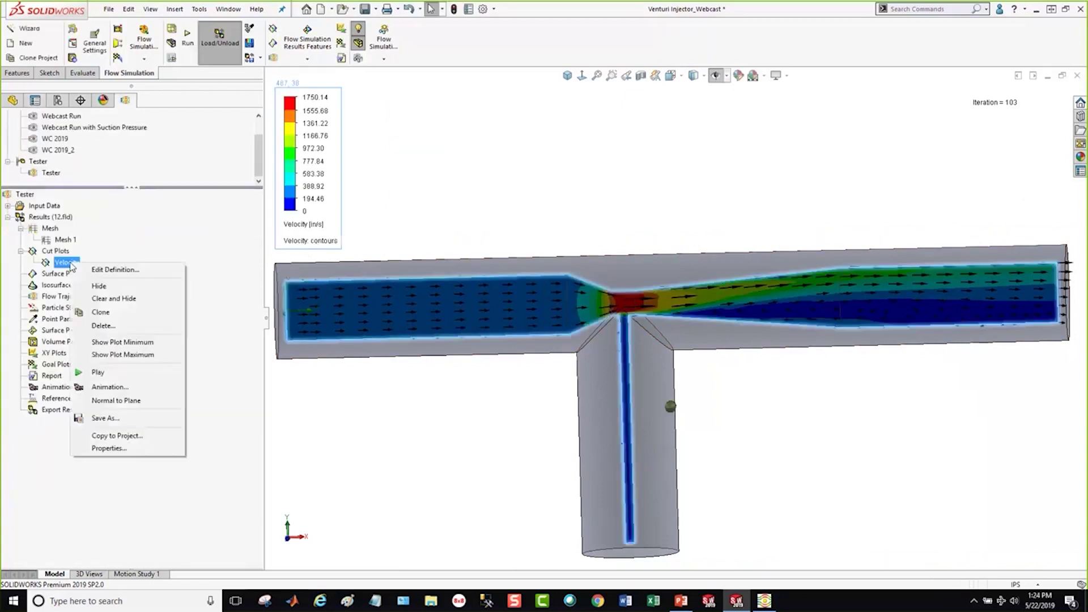
left_click(102, 286)
right_click(59, 252)
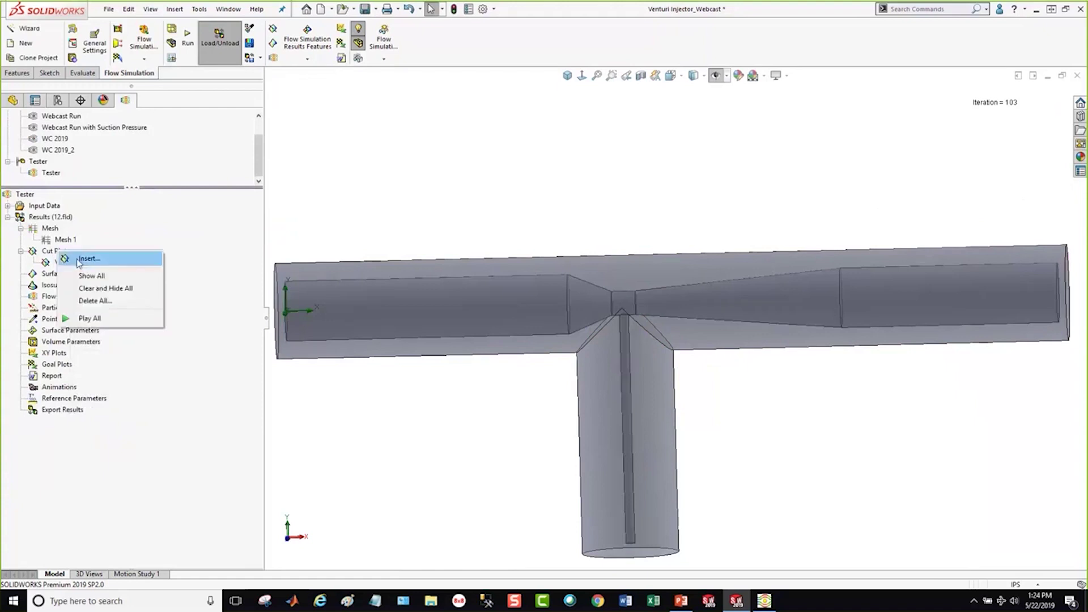
left_click(85, 259)
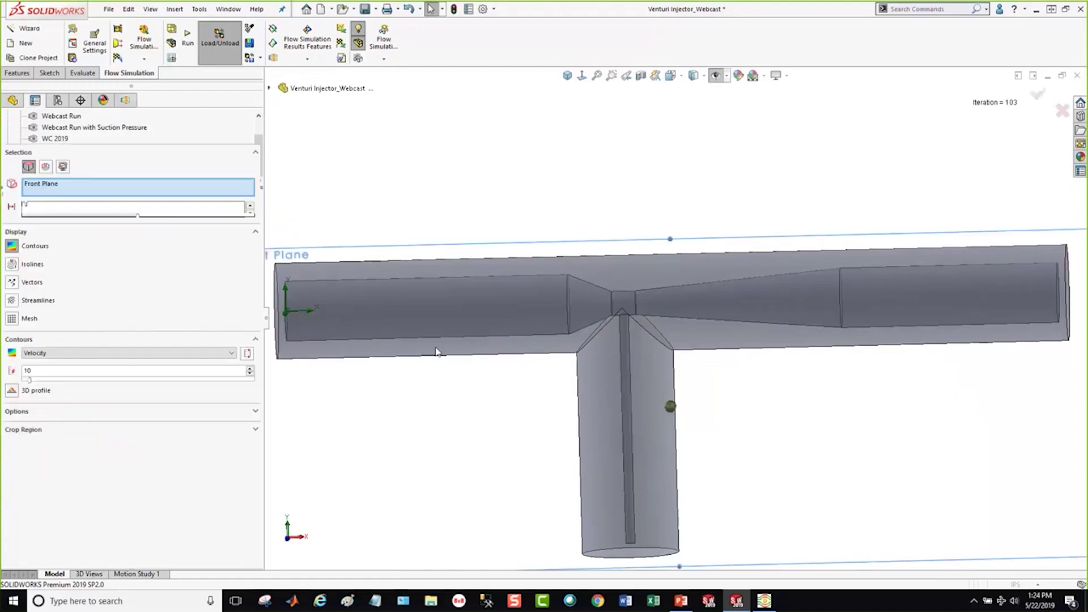
scroll(624, 378, "up", 3)
middle_click_drag(623, 378, 573, 420)
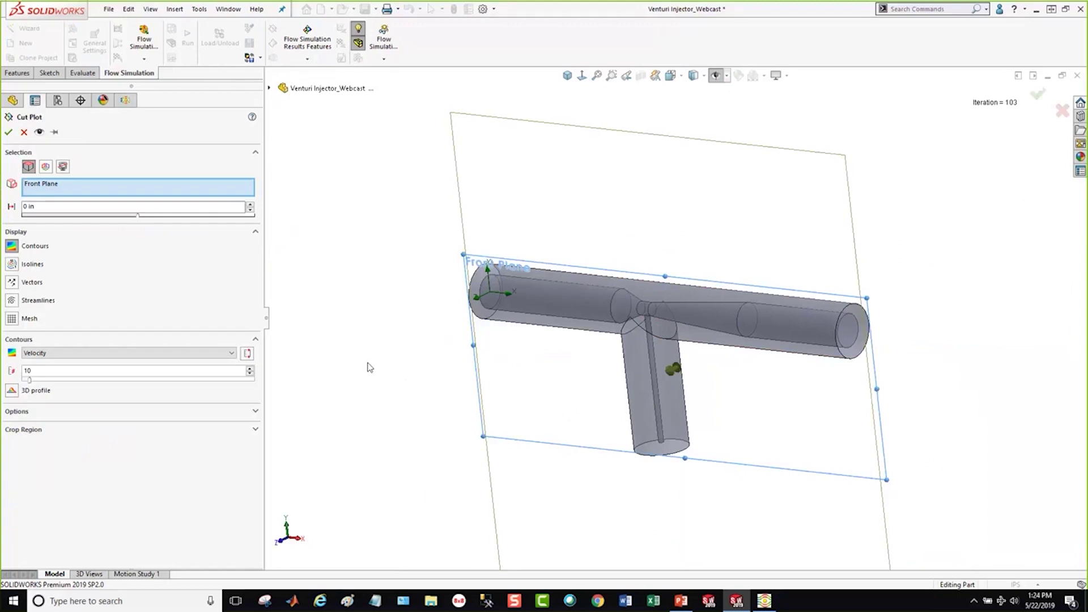
left_click(104, 356)
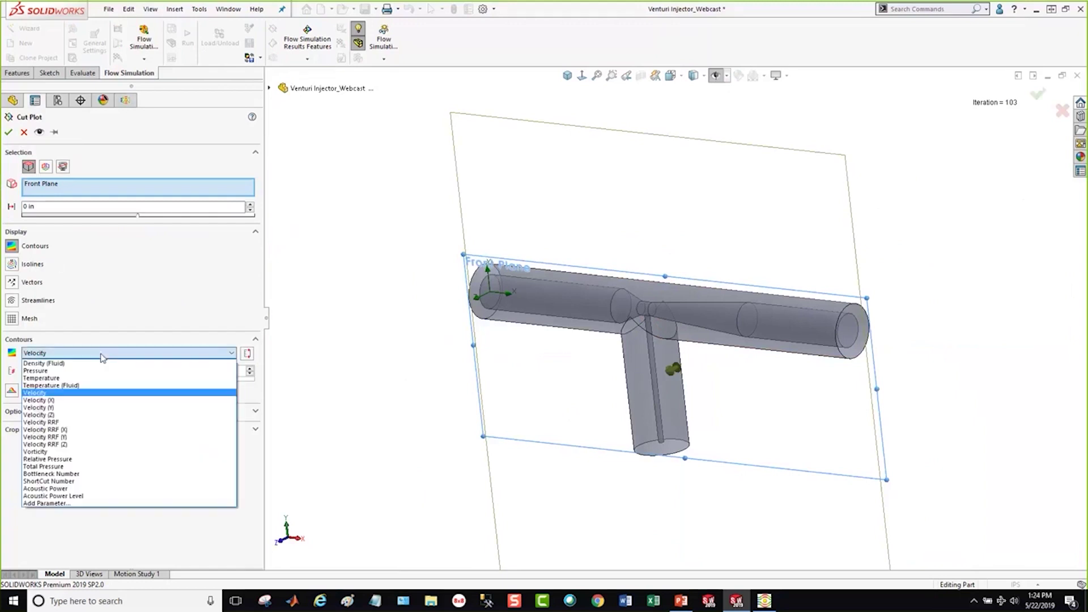
left_click(56, 371)
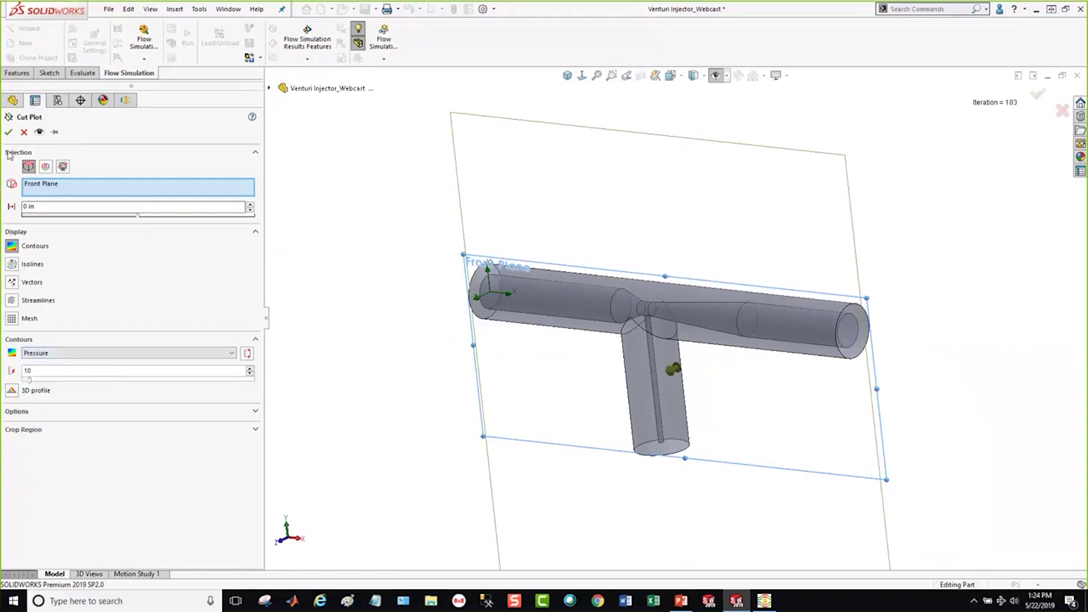
left_click(8, 132)
middle_click_drag(410, 317, 459, 330)
scroll(626, 356, "down", 2)
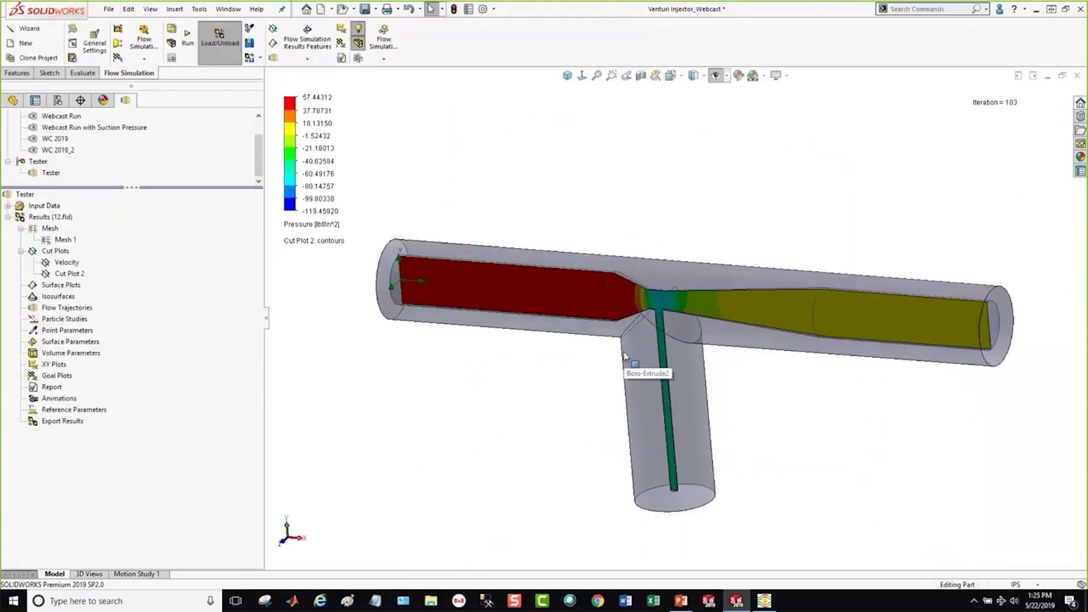
Set the minimum of the pressure plot's colour scale to 0 and inspect the contours along the venturi
left_click(320, 212)
type("0")
key("Return")
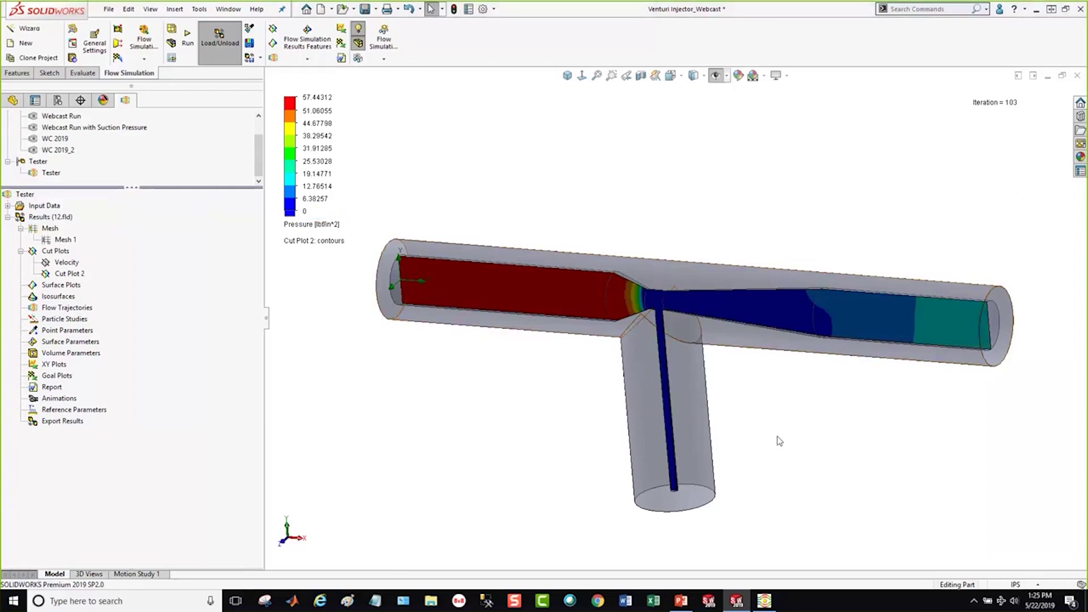
middle_click_drag(628, 366, 662, 291)
scroll(662, 291, "up", 2)
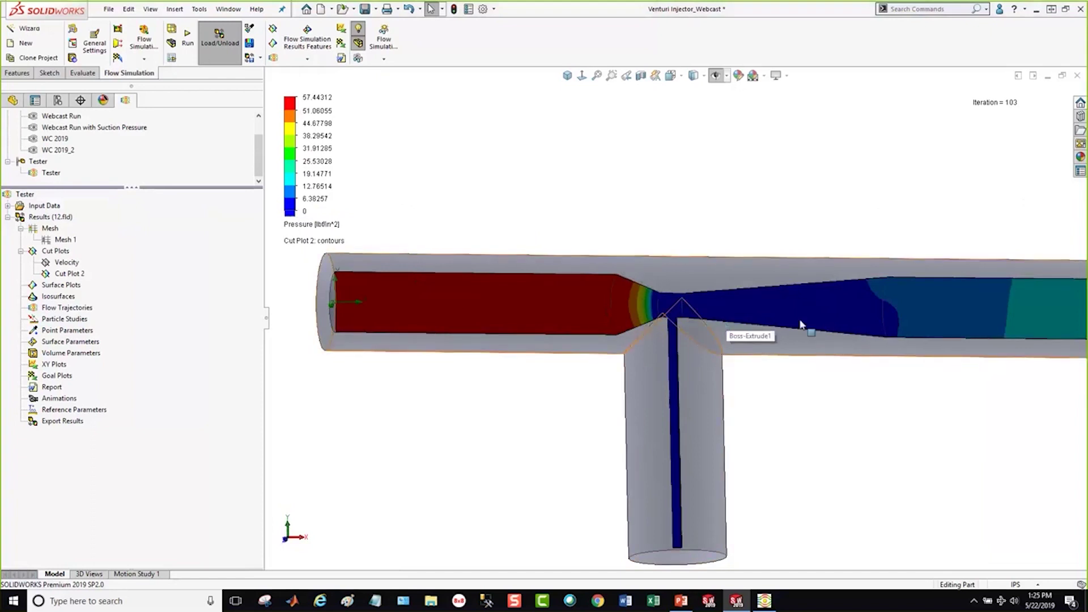
scroll(727, 318, "up", 1)
middle_click_drag(788, 337, 763, 379)
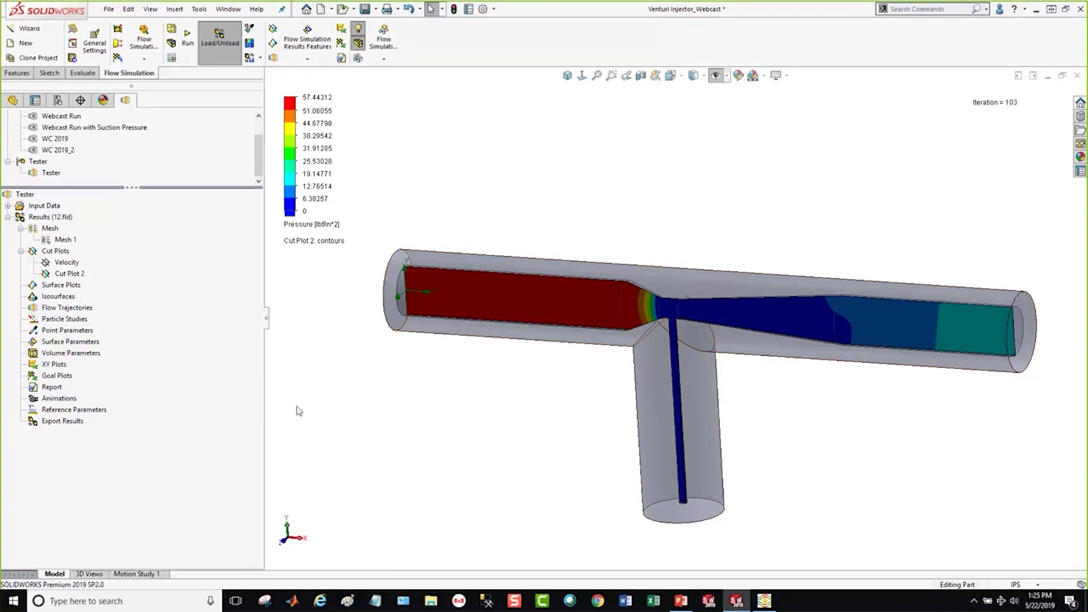
Rename the pressure cut plot as Static Pressure
left_click(69, 274)
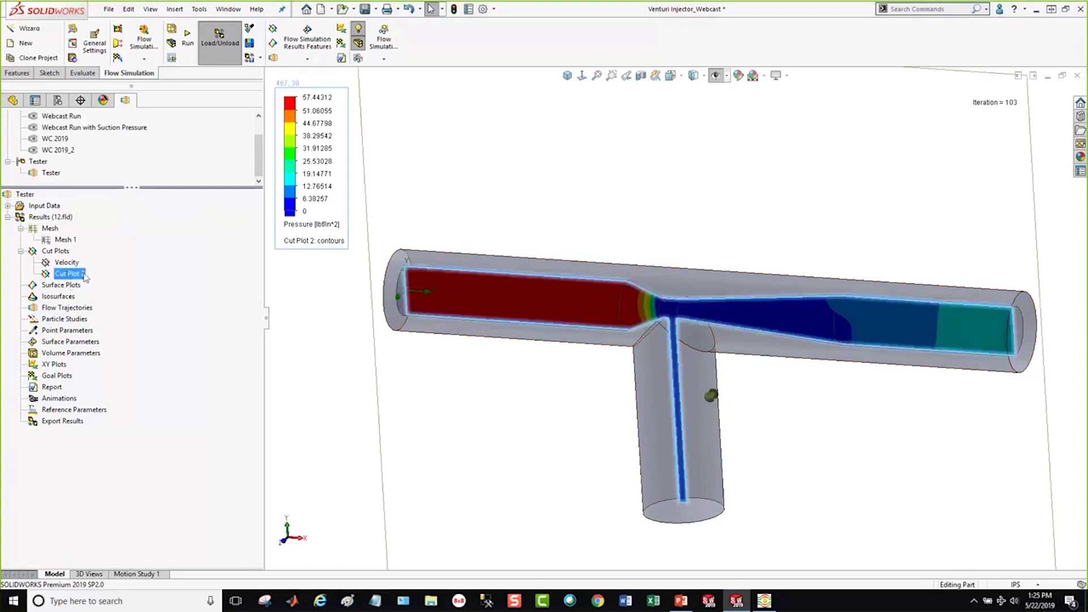
left_click(84, 273)
type("Static Pressure")
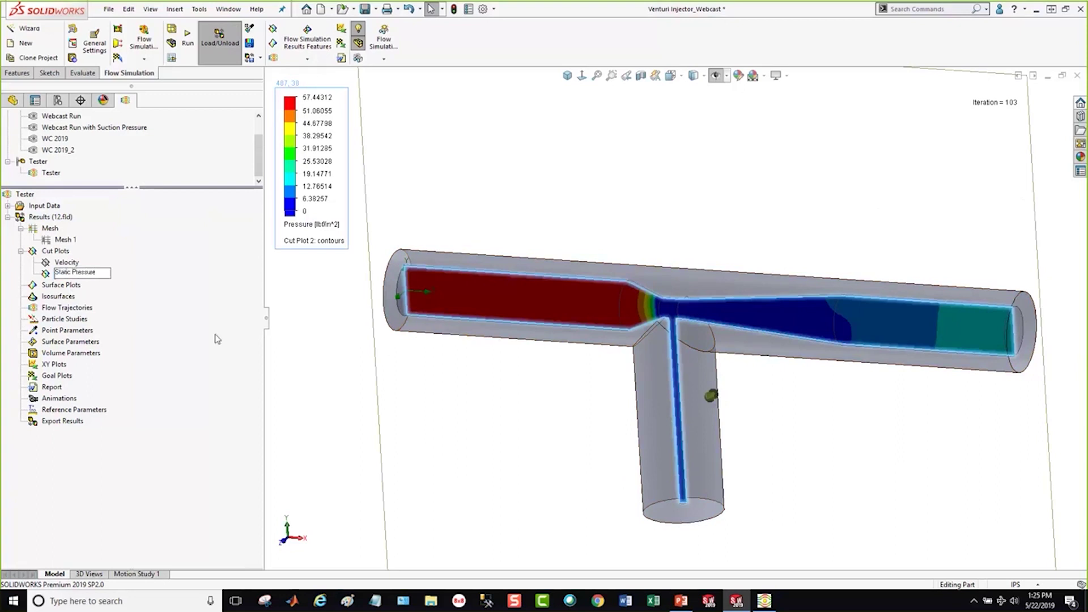
left_click(311, 394)
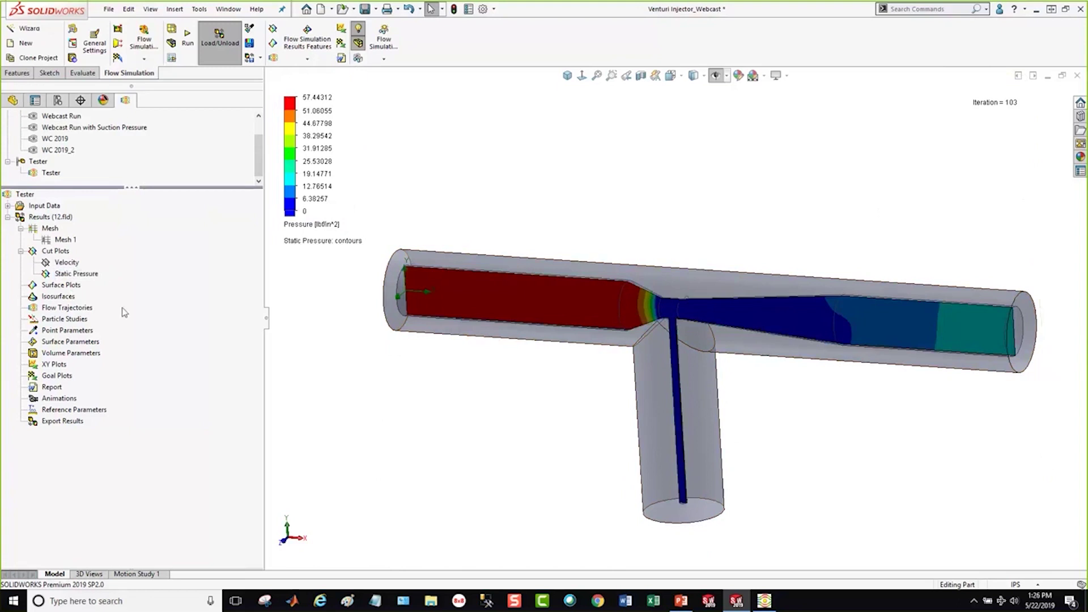
Hide the Static Pressure plot and insert flow trajectories starting from the circular inlet face of the main bore
right_click(83, 273)
left_click(112, 296)
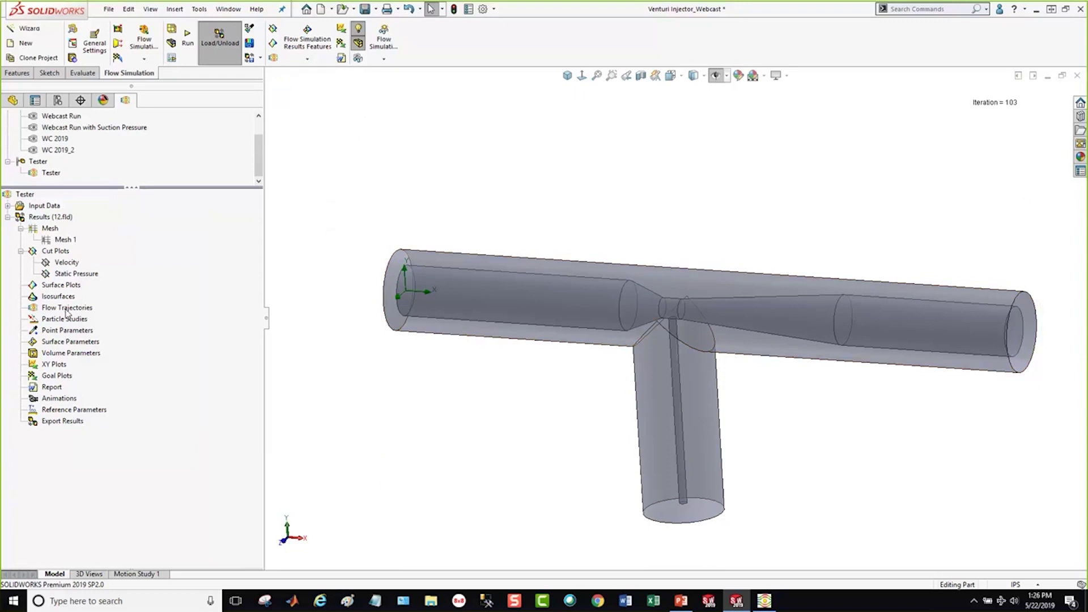
right_click(67, 311)
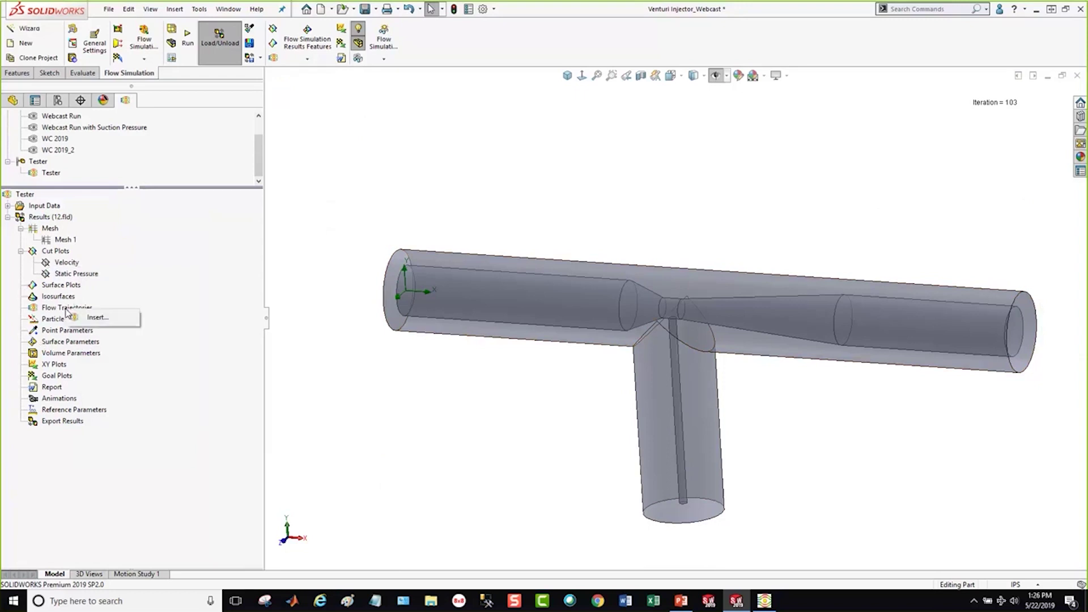
left_click(98, 317)
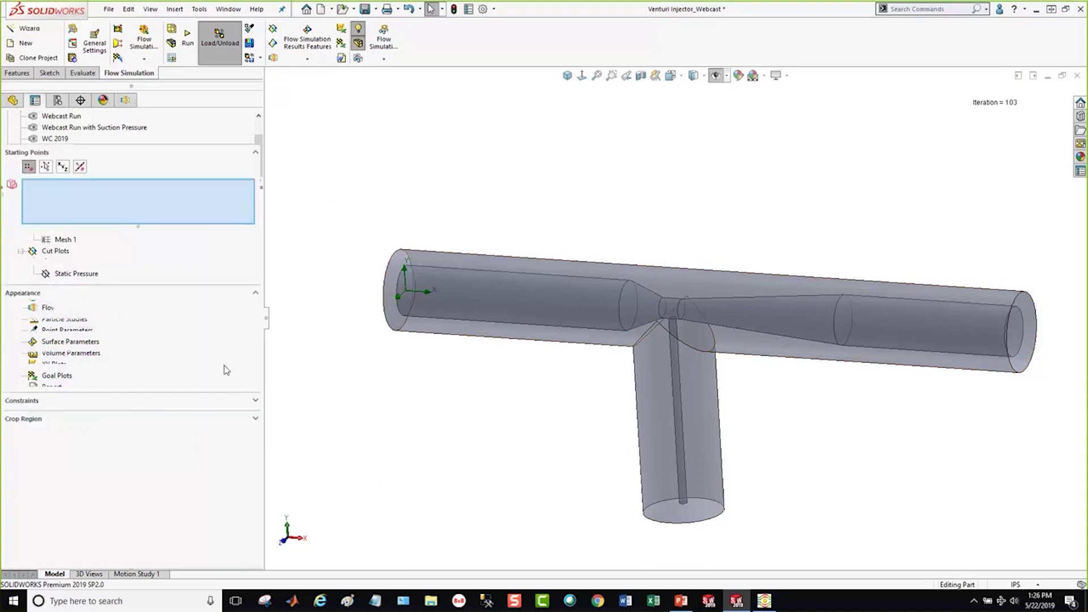
scroll(414, 286, "down", 3)
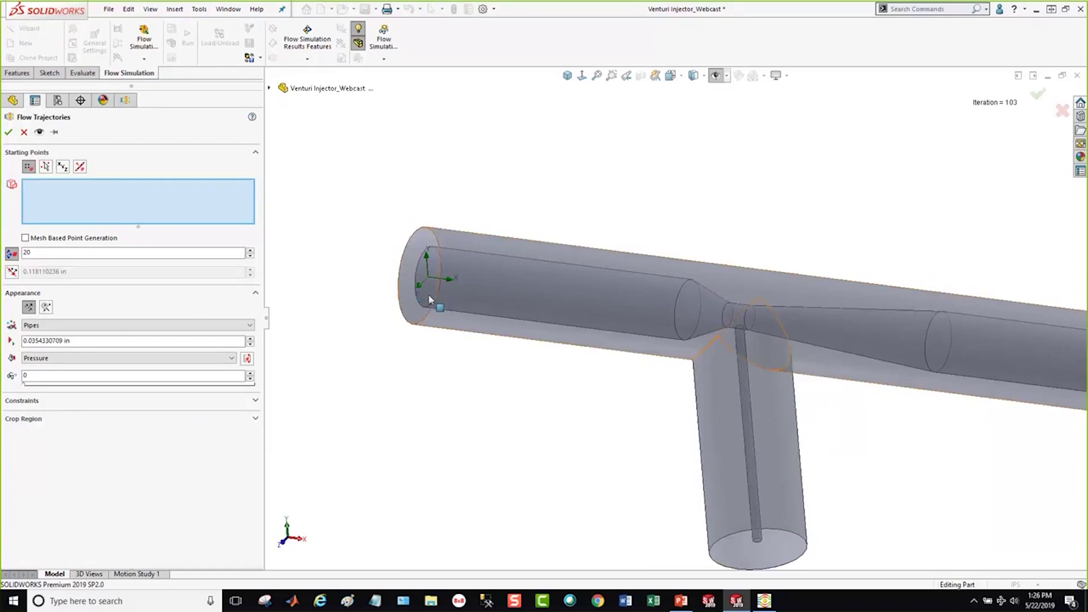
right_click(429, 294)
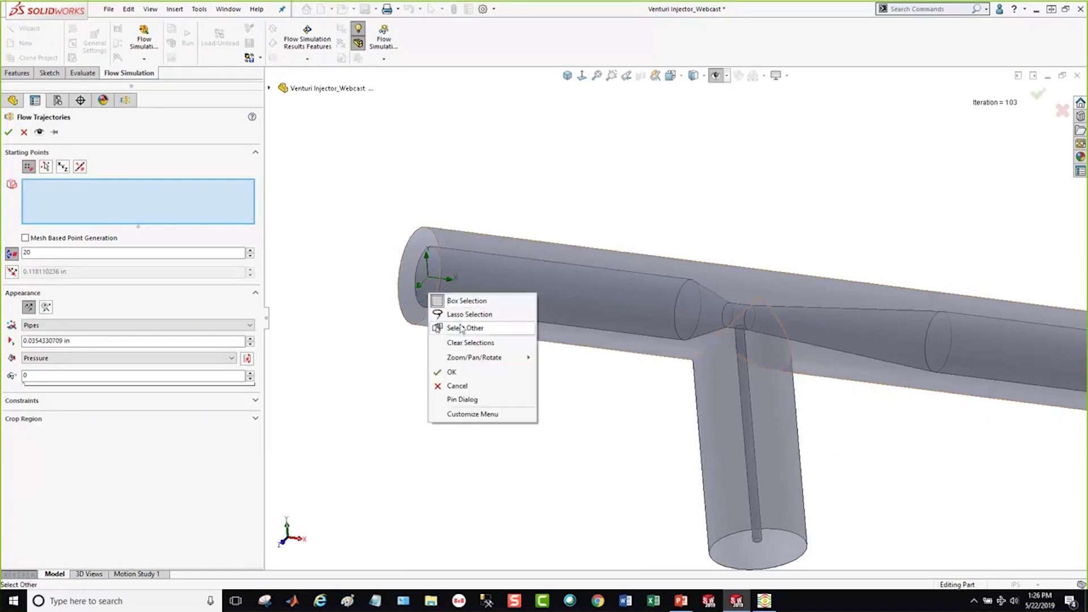
left_click(462, 328)
left_click(521, 359)
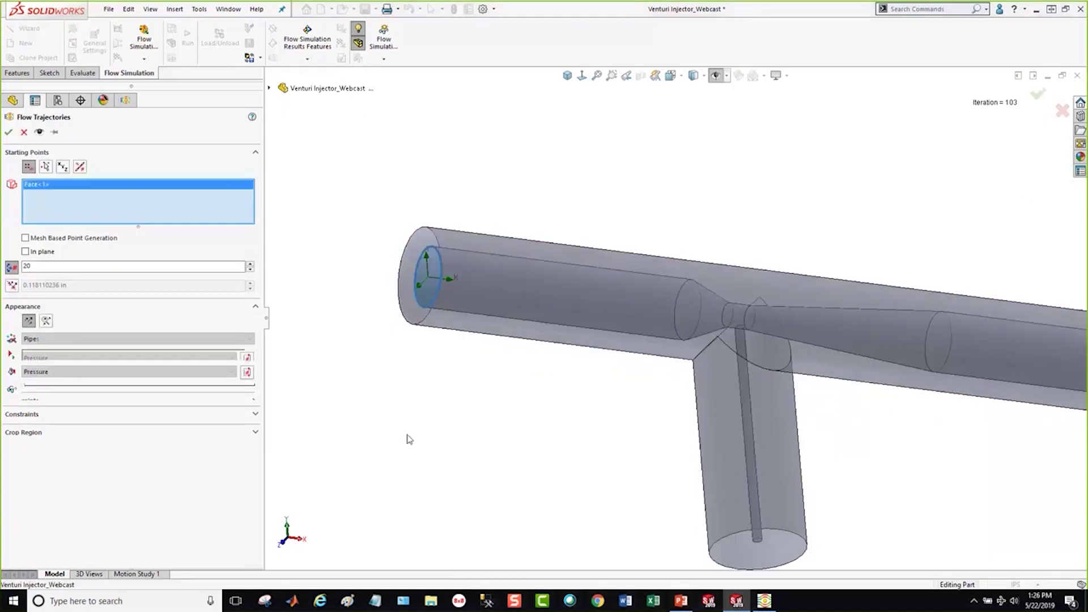
Set the trajectories to 100 points drawn as Lines with Arrows with a 0.00393 in size, and create the plot
double_click(42, 265)
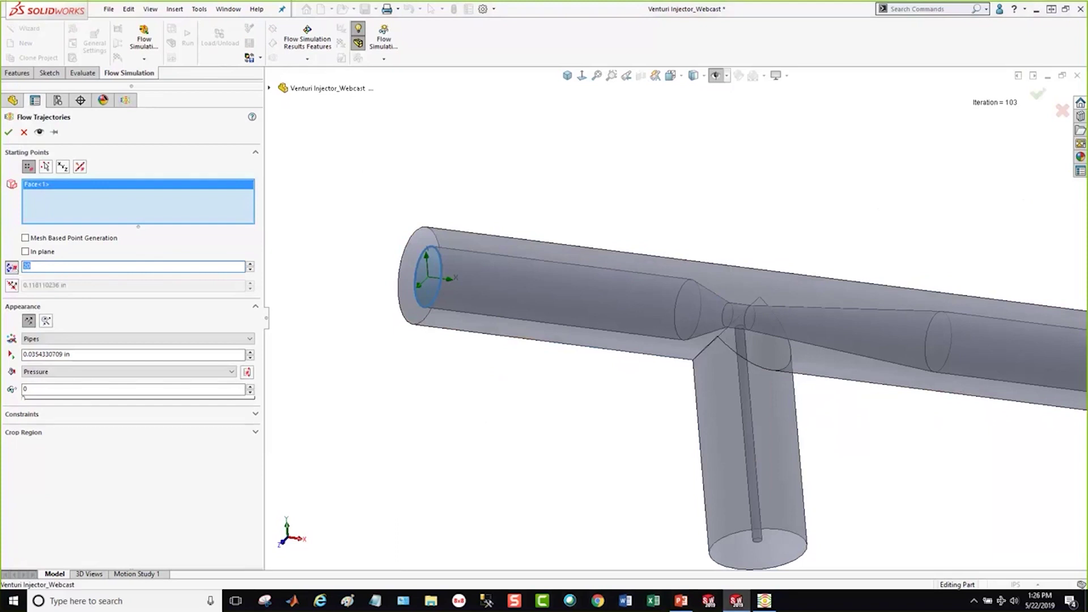
type("100")
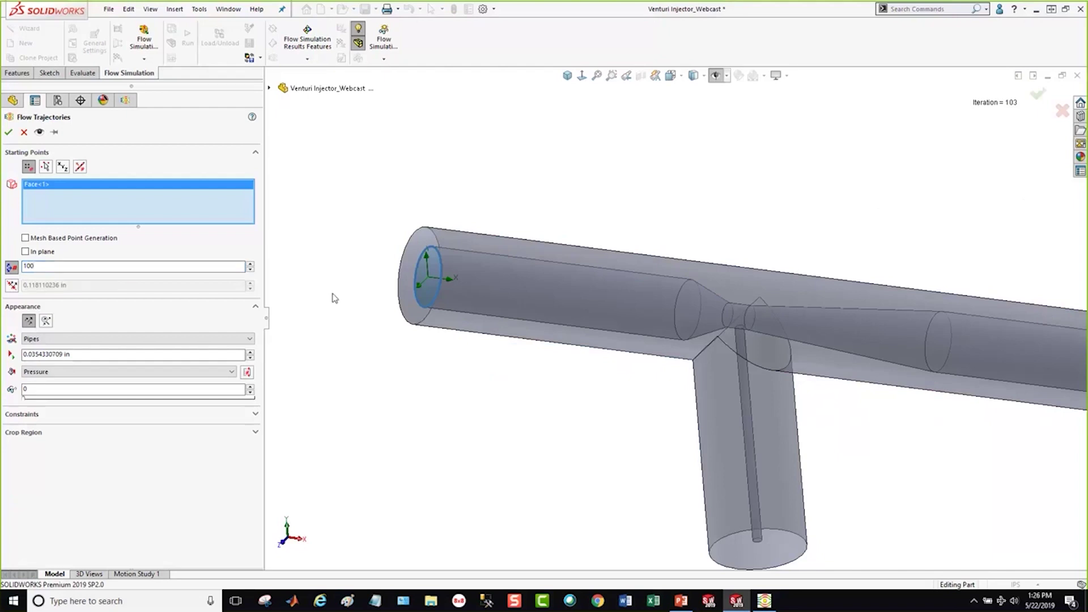
left_click(29, 320)
left_click(73, 338)
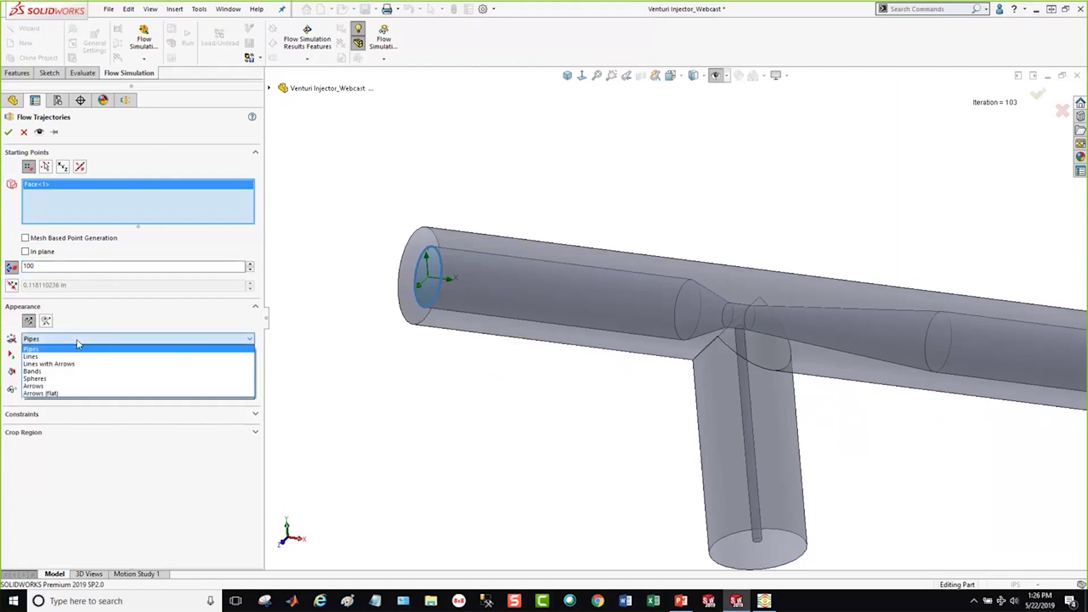
left_click(49, 364)
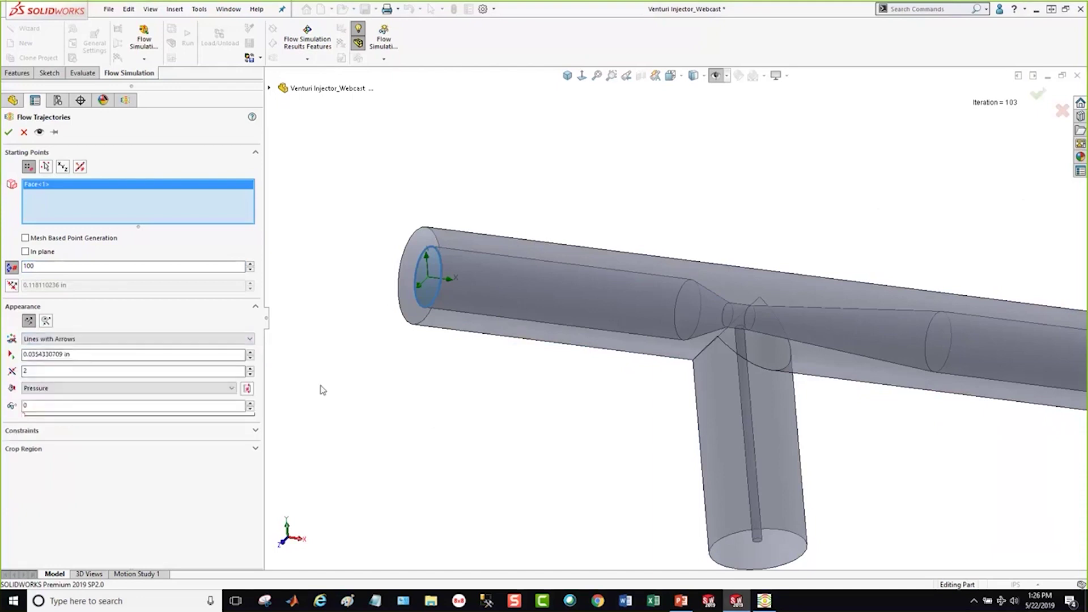
left_click_drag(70, 355, 4, 347)
type("0.00393")
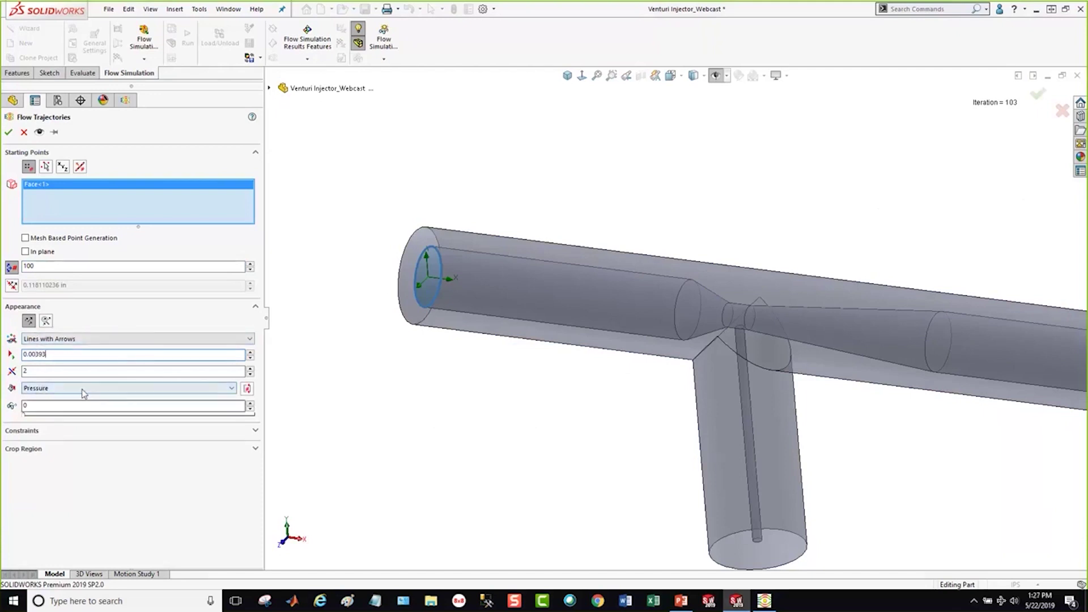
left_click(355, 421)
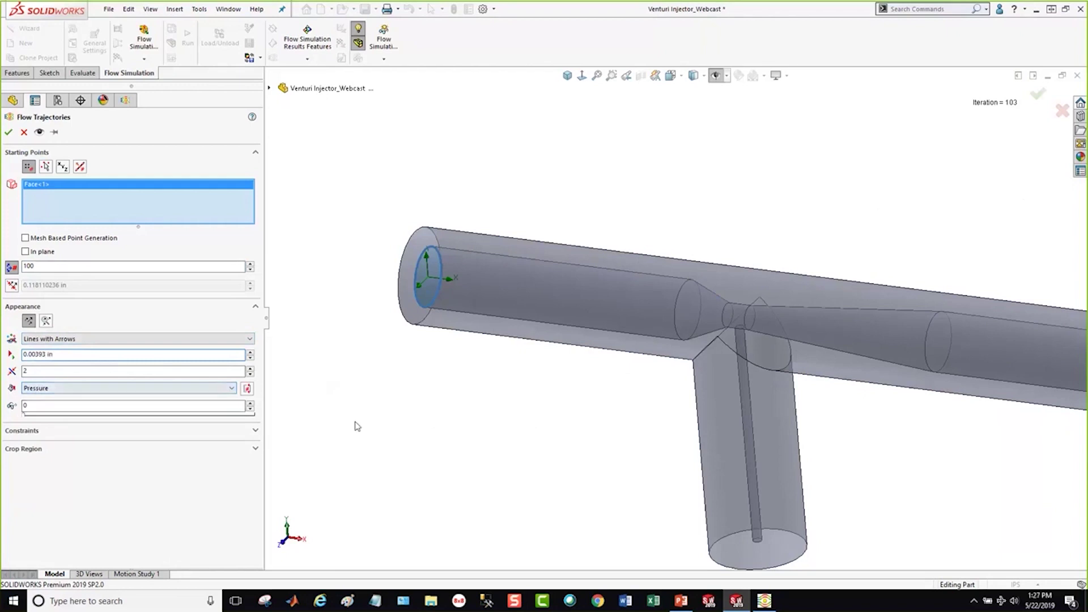
left_click(8, 133)
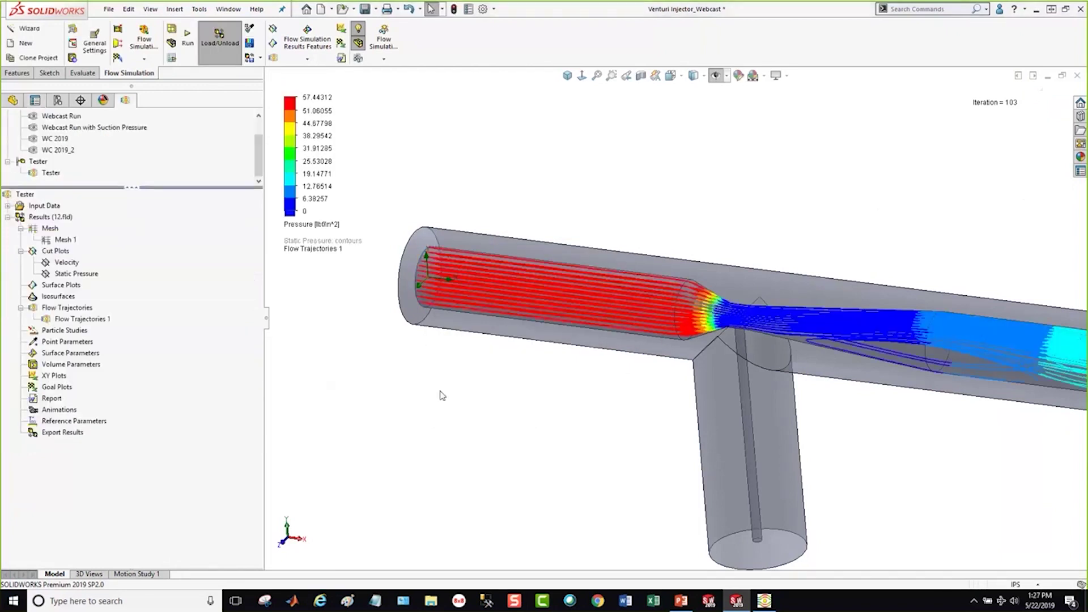
Play the flow trajectories animation, examine the flow through the venturi throat and outlet, and stop the playback
scroll(627, 433, "up", 4)
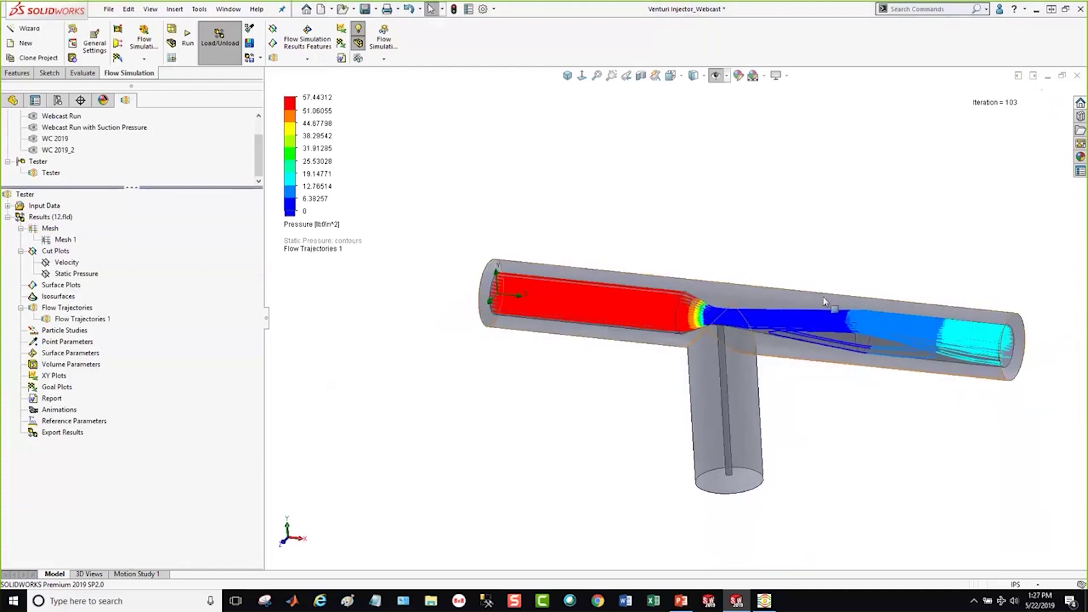
right_click(85, 319)
left_click(130, 399)
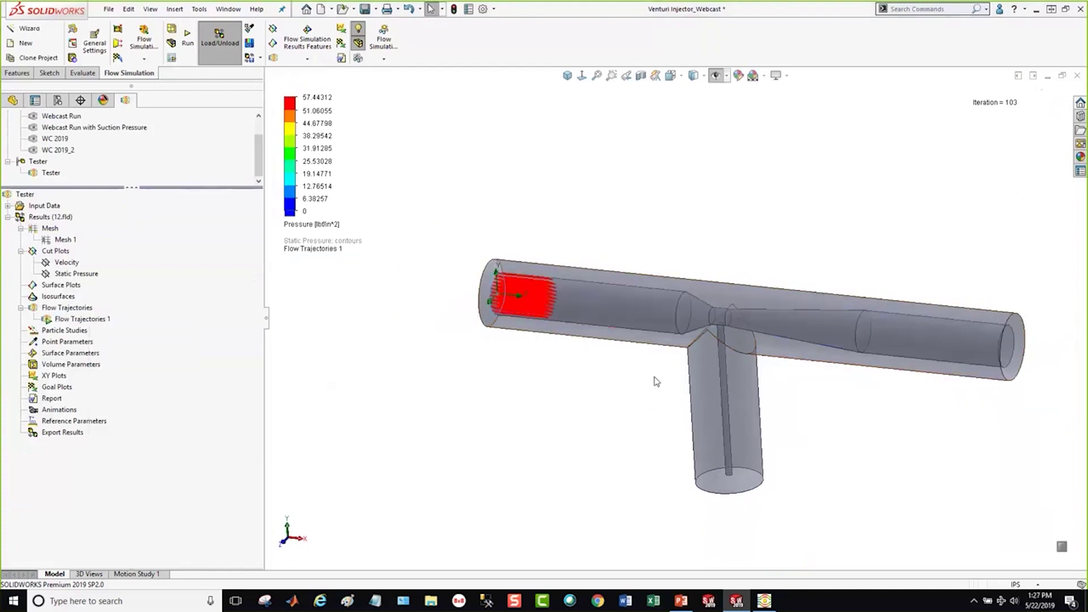
scroll(737, 391, "down", 3)
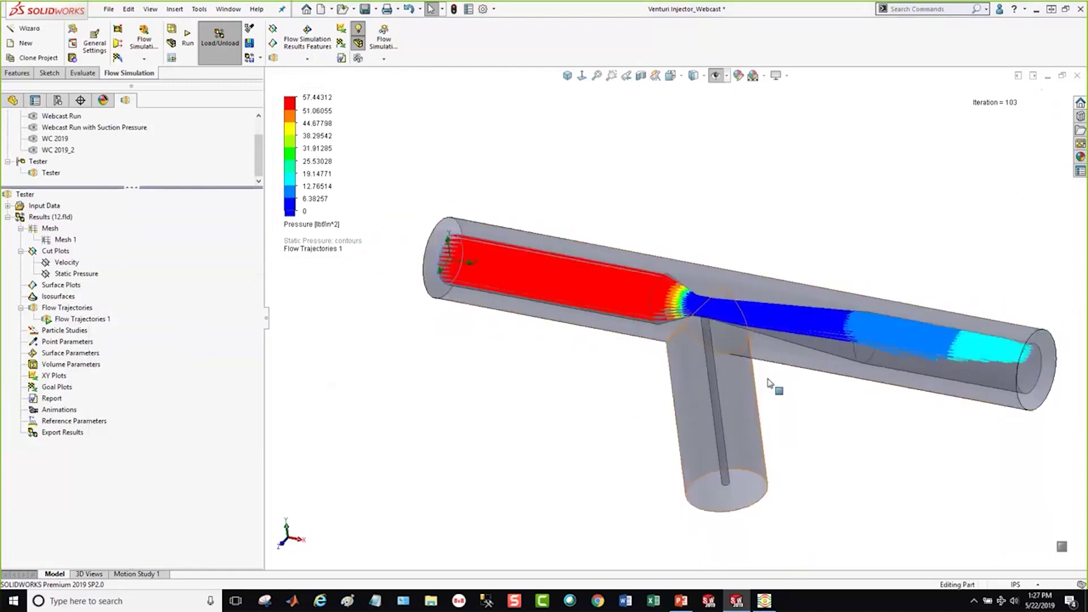
middle_click_drag(772, 381, 802, 323)
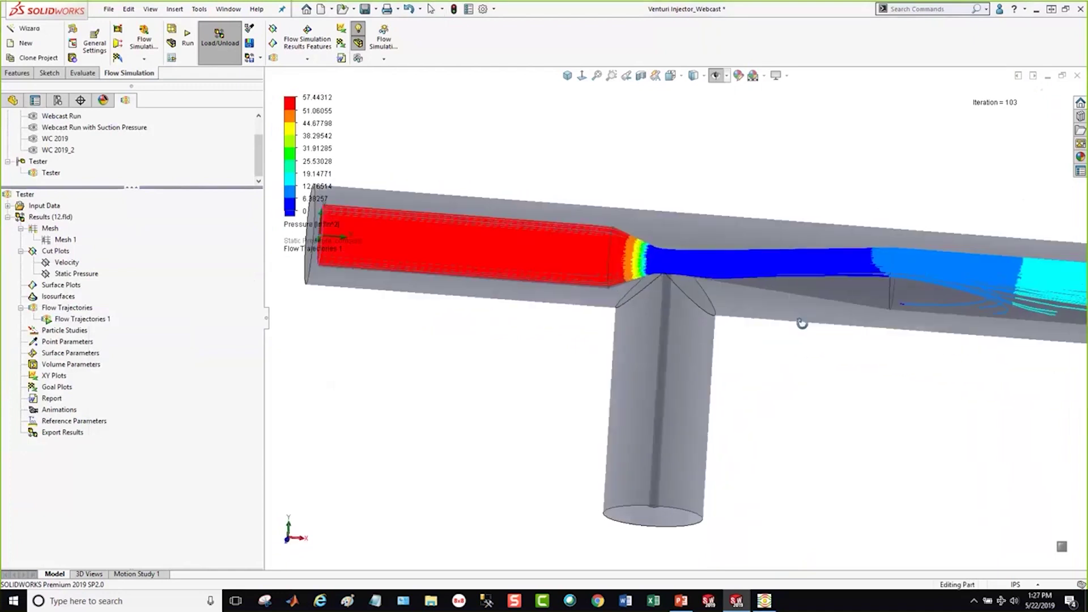
scroll(825, 347, "up", 1)
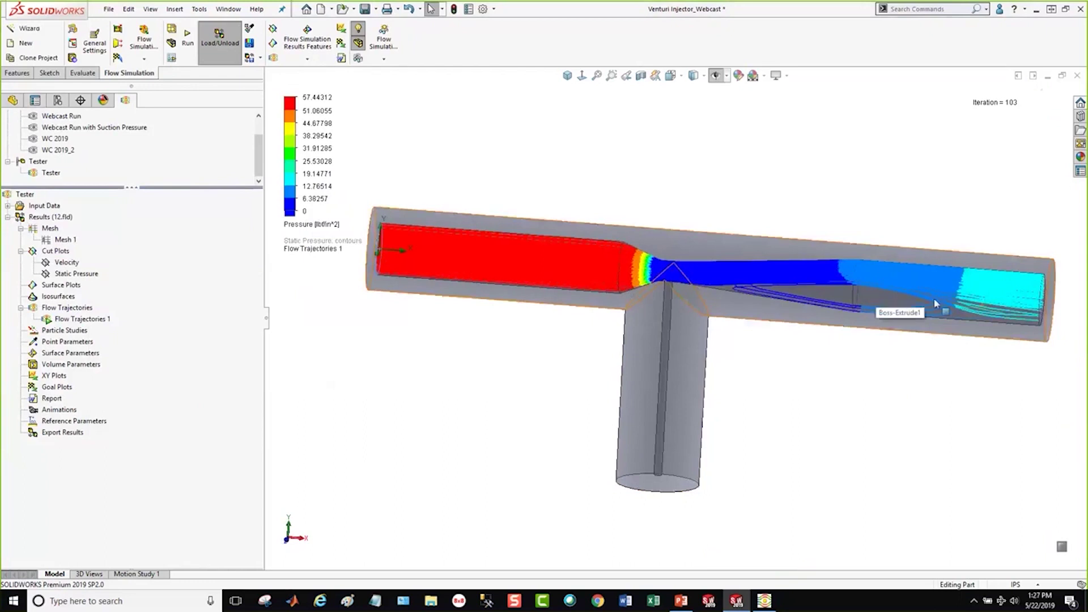
left_click(1061, 549)
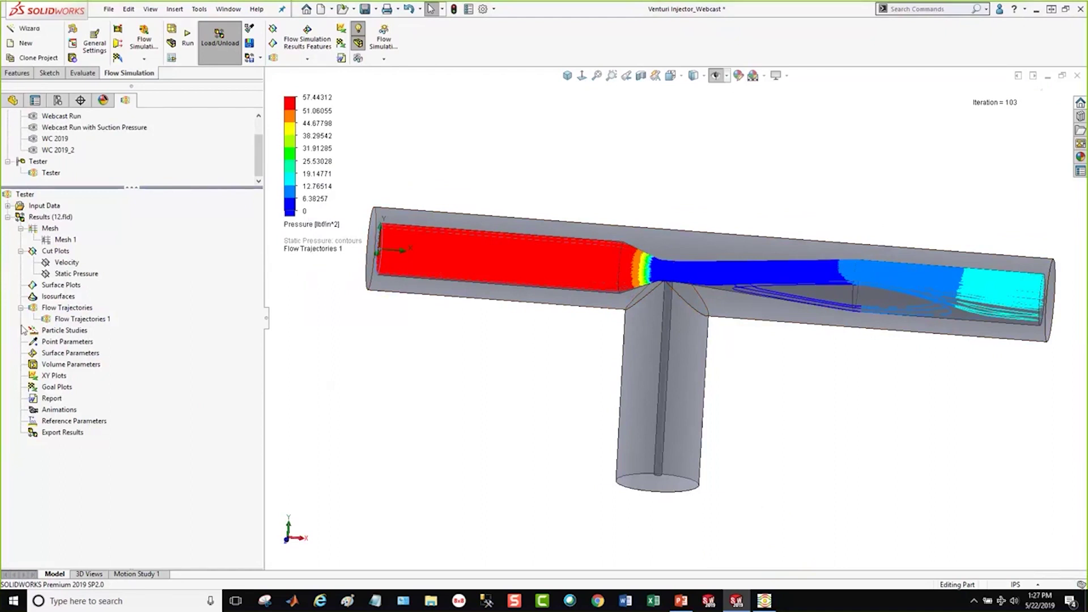
Hide the inlet flow trajectories plot
right_click(68, 319)
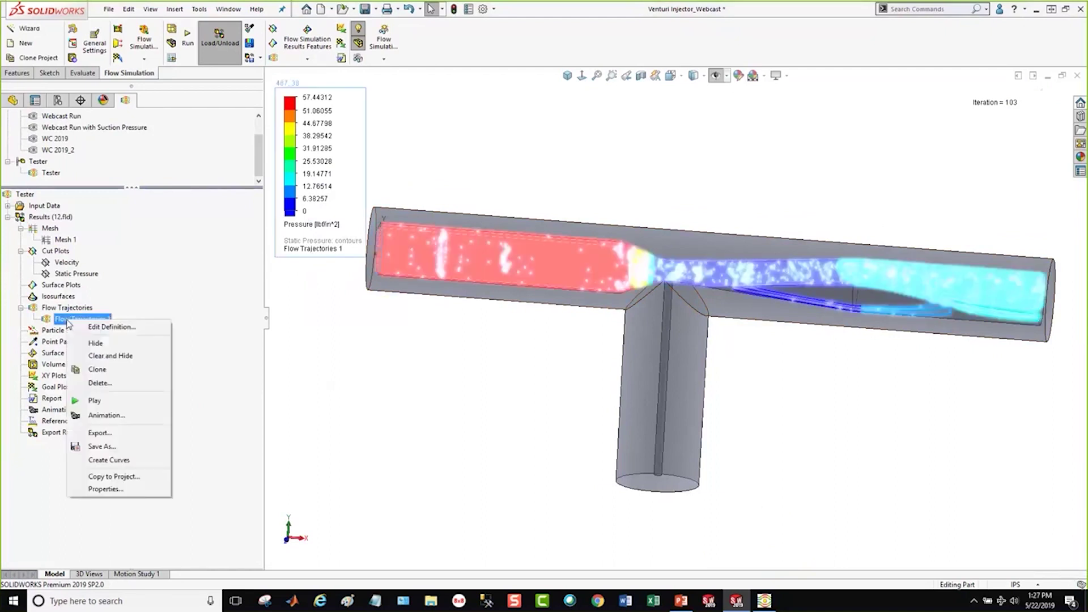
left_click(93, 344)
scroll(636, 446, "down", 3)
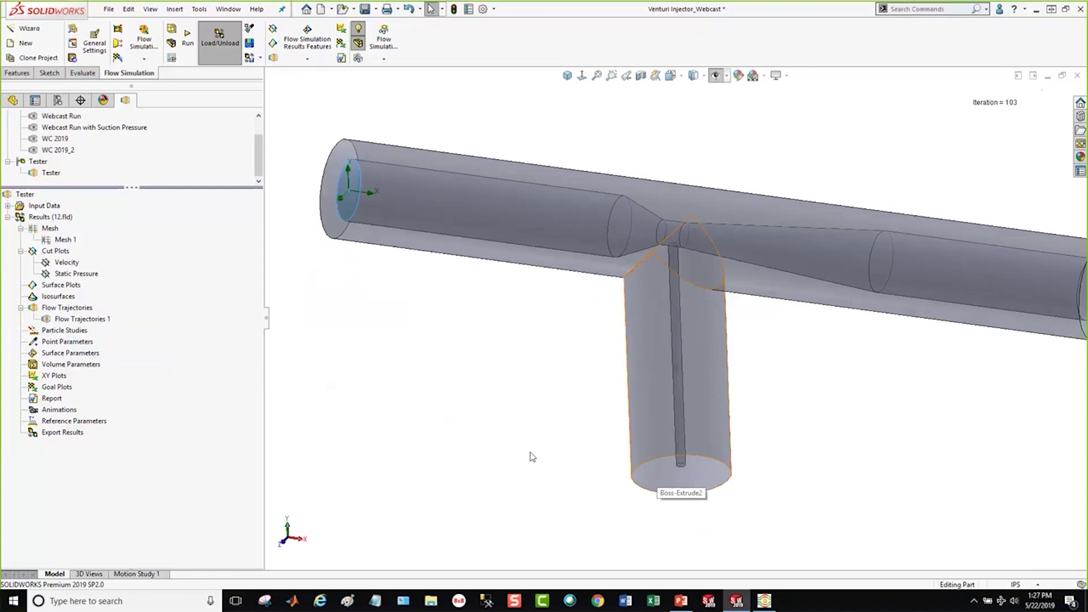
right_click(75, 309)
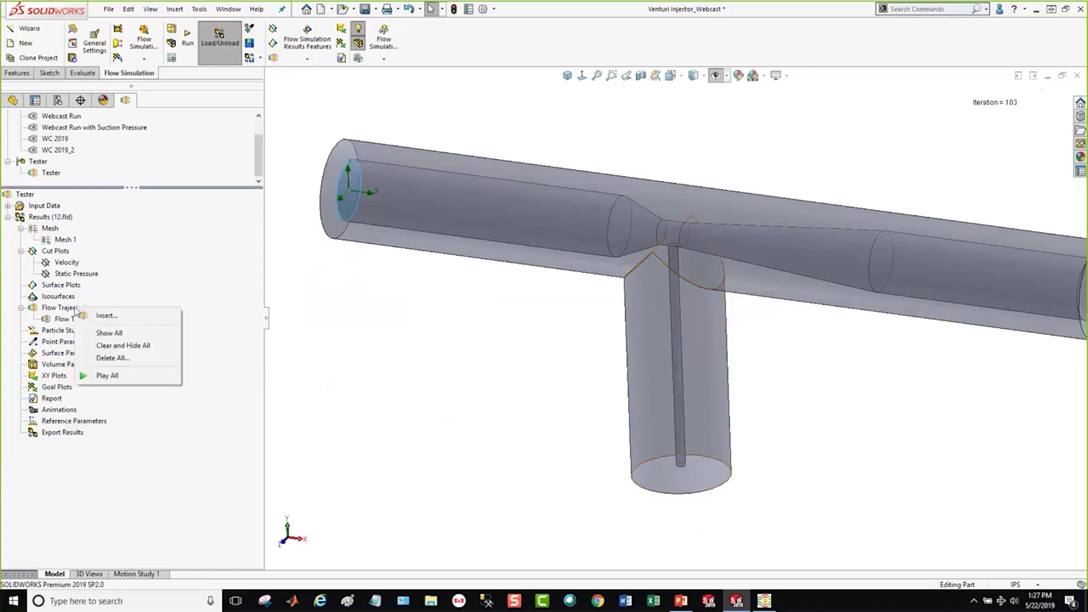
left_click(106, 316)
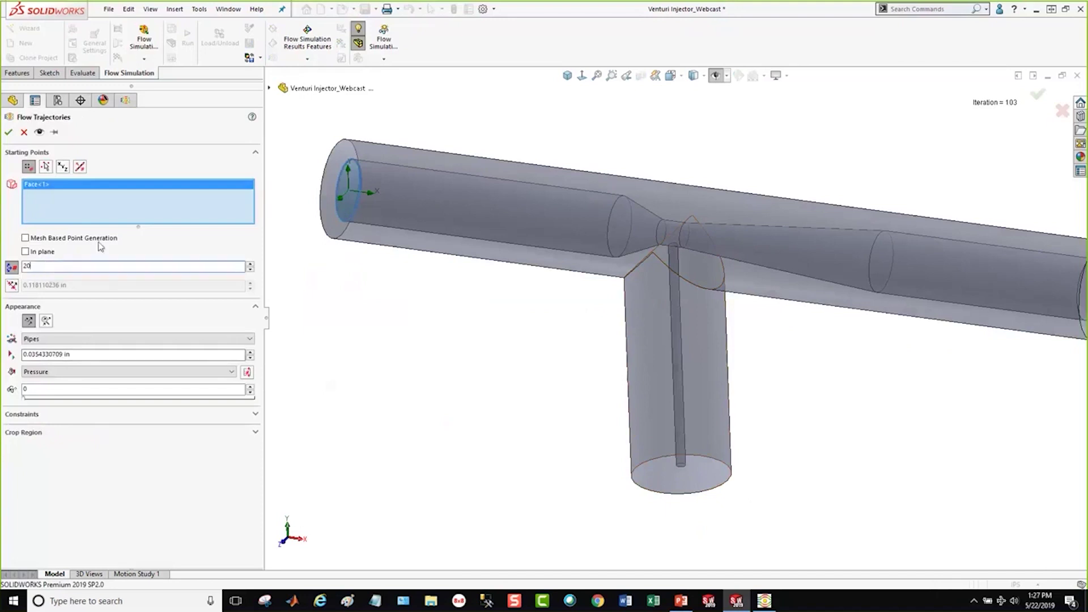
middle_click_drag(754, 474, 755, 450)
right_click(85, 195)
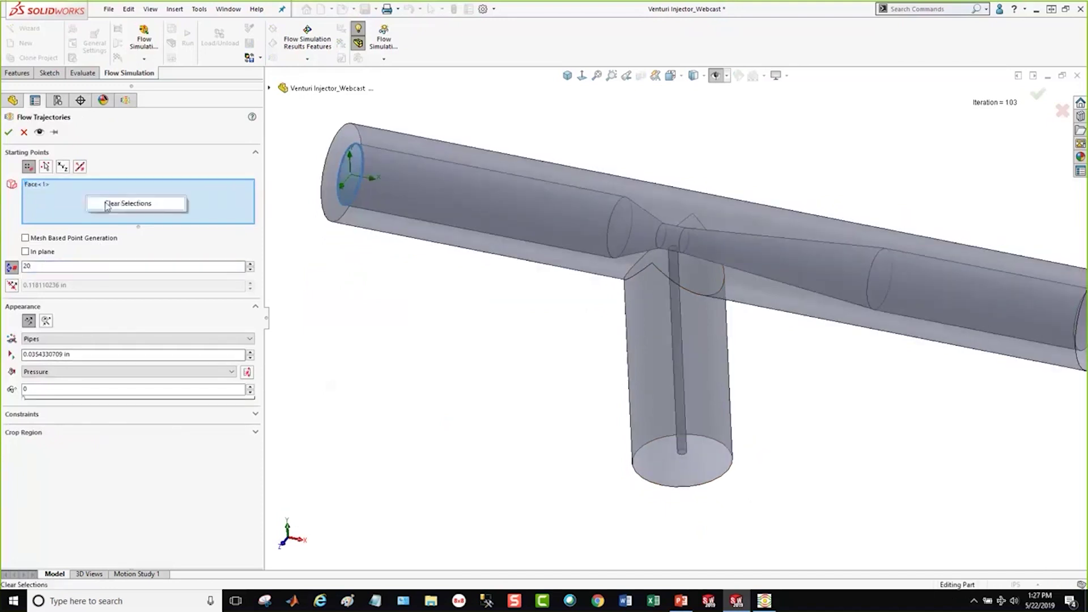
left_click(104, 204)
scroll(692, 380, "down", 4)
middle_click_drag(724, 450, 677, 518)
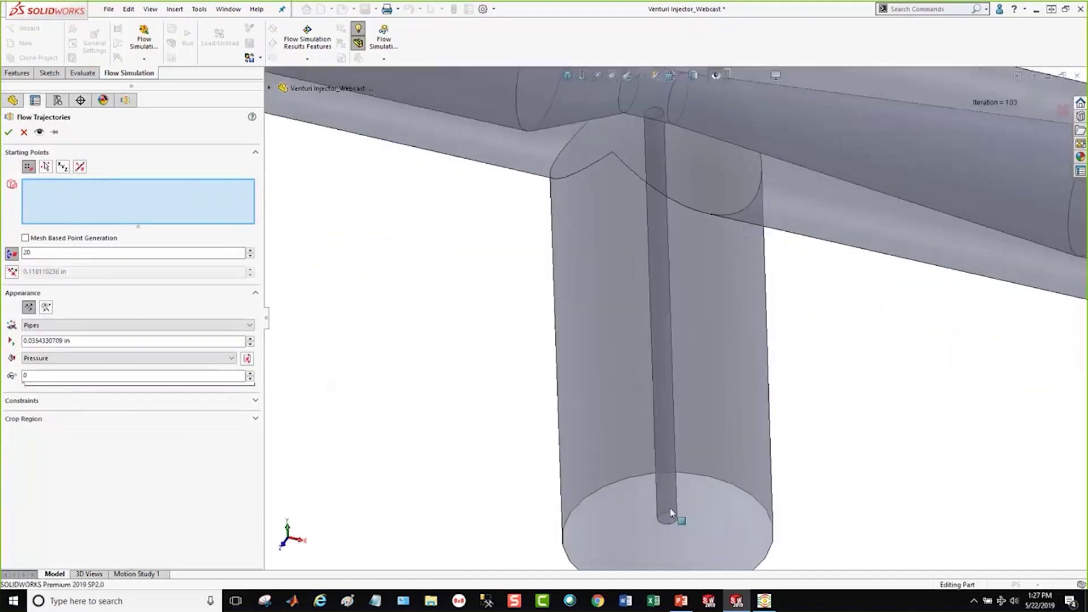
right_click(672, 517)
left_click(716, 425)
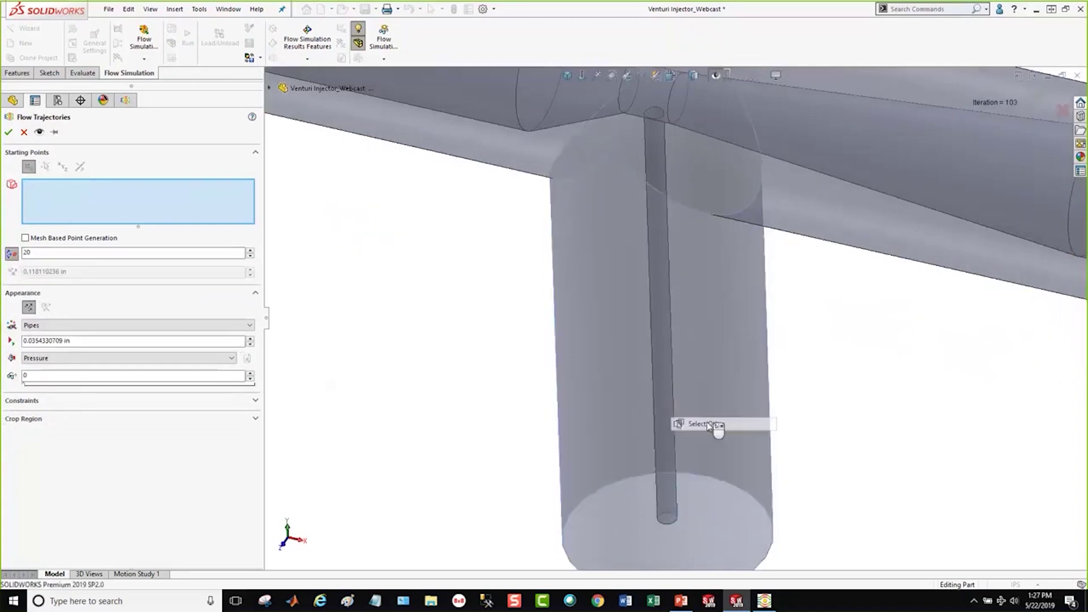
left_click(754, 456)
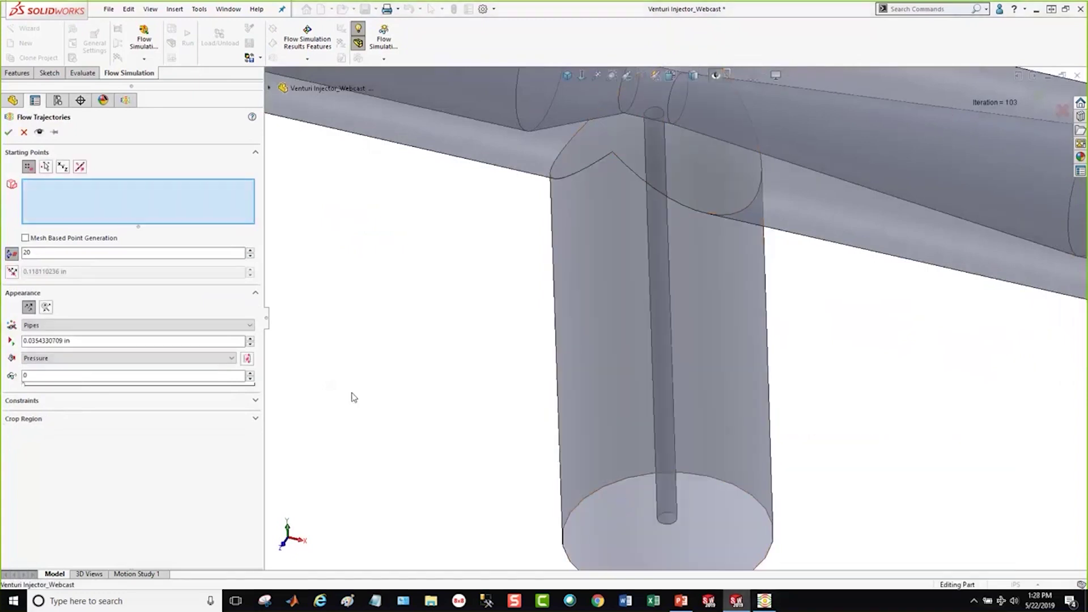
right_click(669, 518)
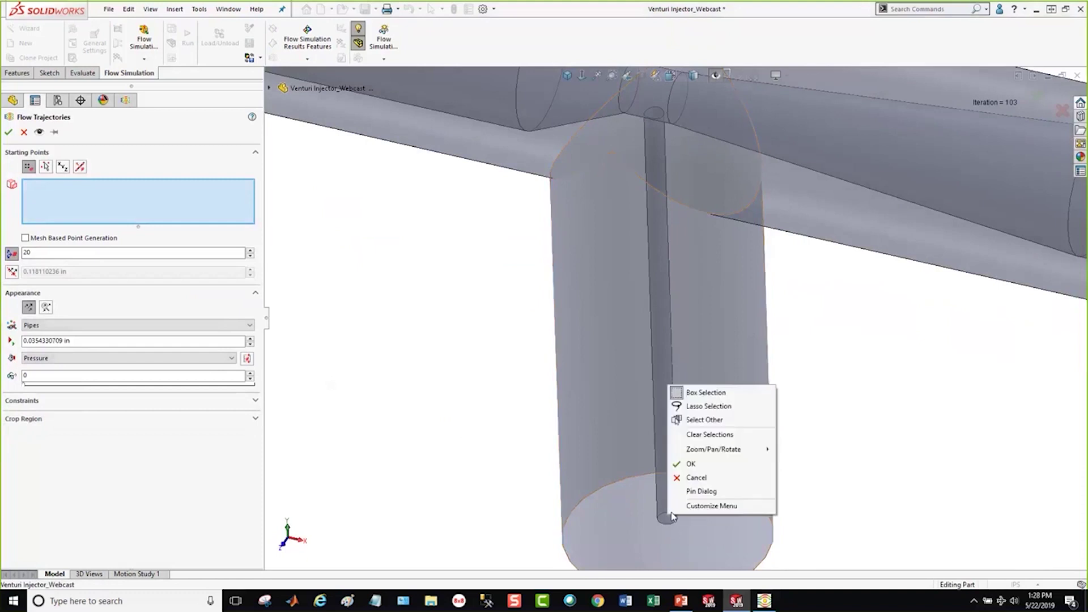
left_click(711, 419)
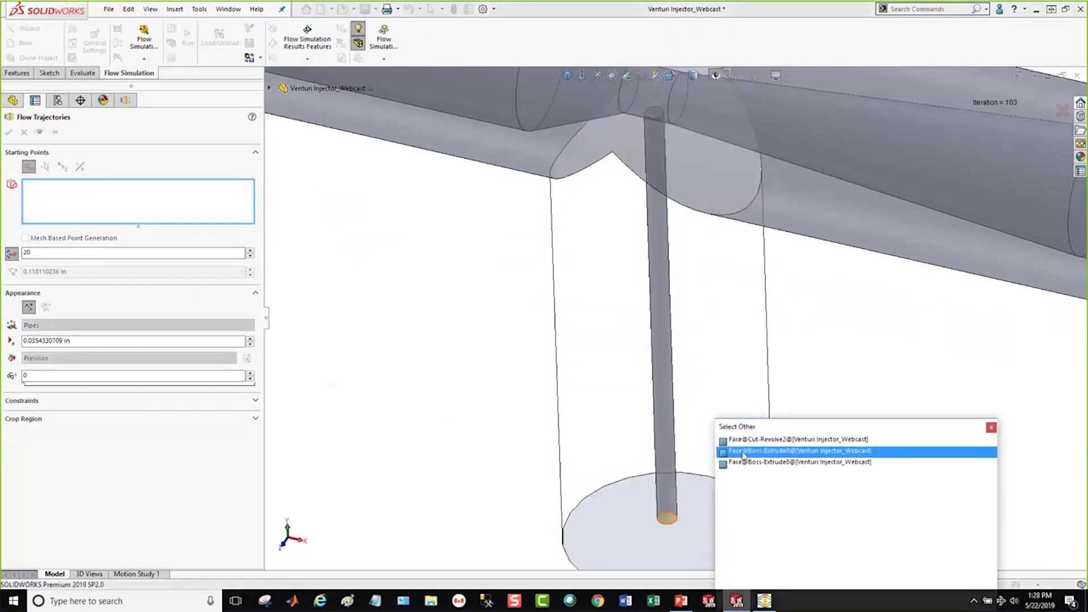
left_click(739, 451)
scroll(687, 427, "down", 5)
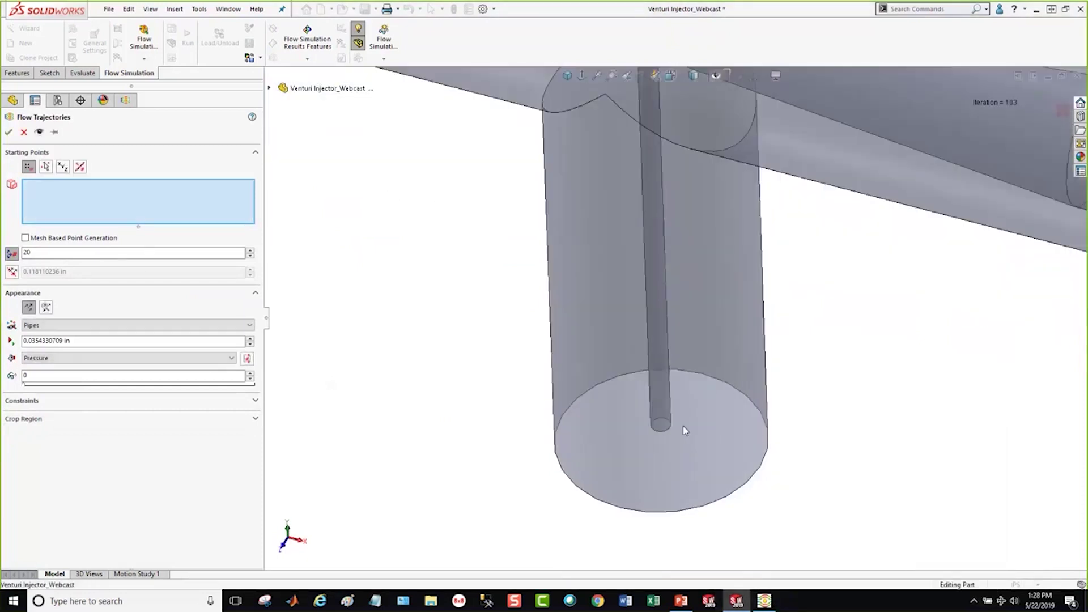
right_click(656, 410)
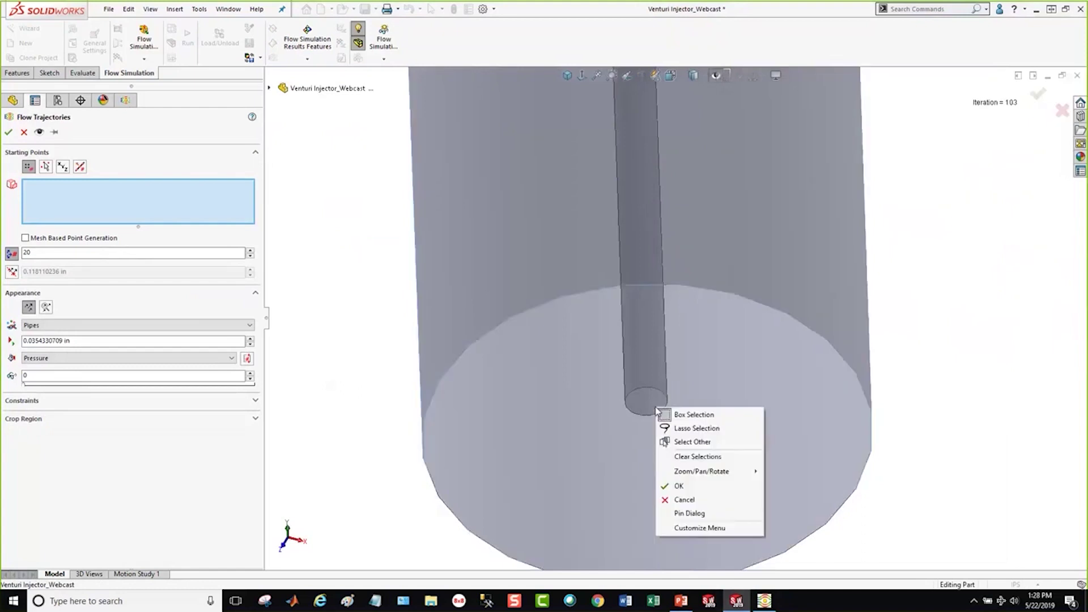
left_click(691, 441)
left_click(728, 472)
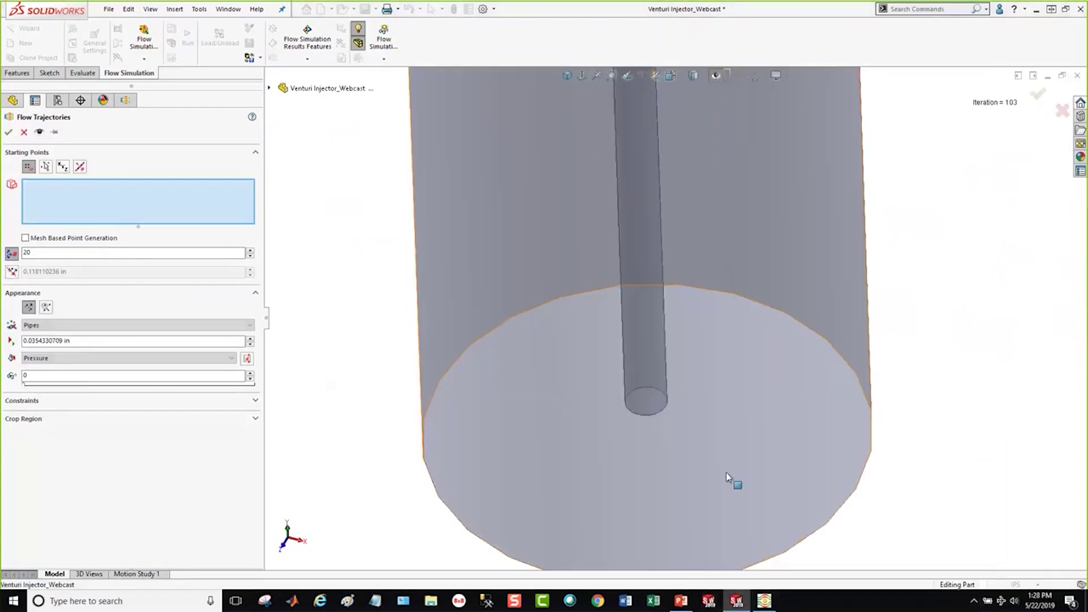
left_click(24, 132)
Insert a new flow trajectories plot in the Tester results
scroll(360, 333, "up", 3)
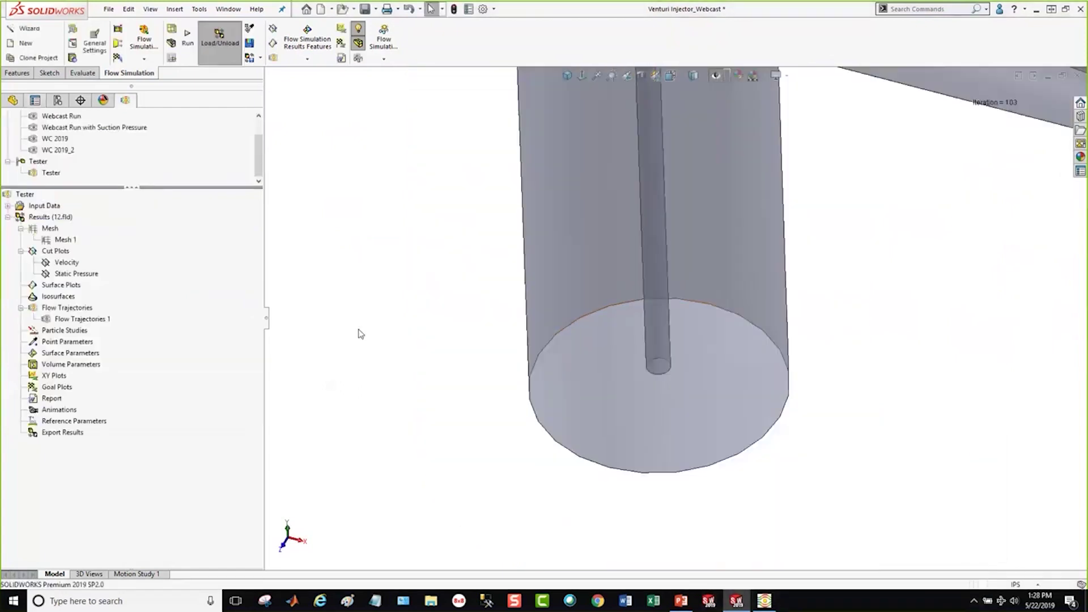
scroll(668, 309, "down", 2)
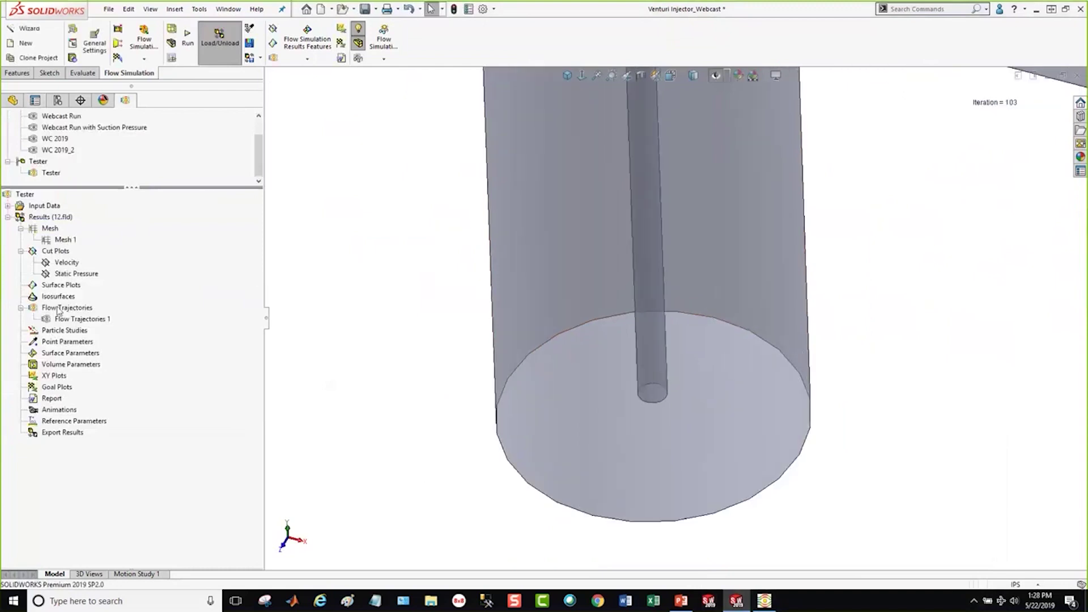
double_click(79, 319)
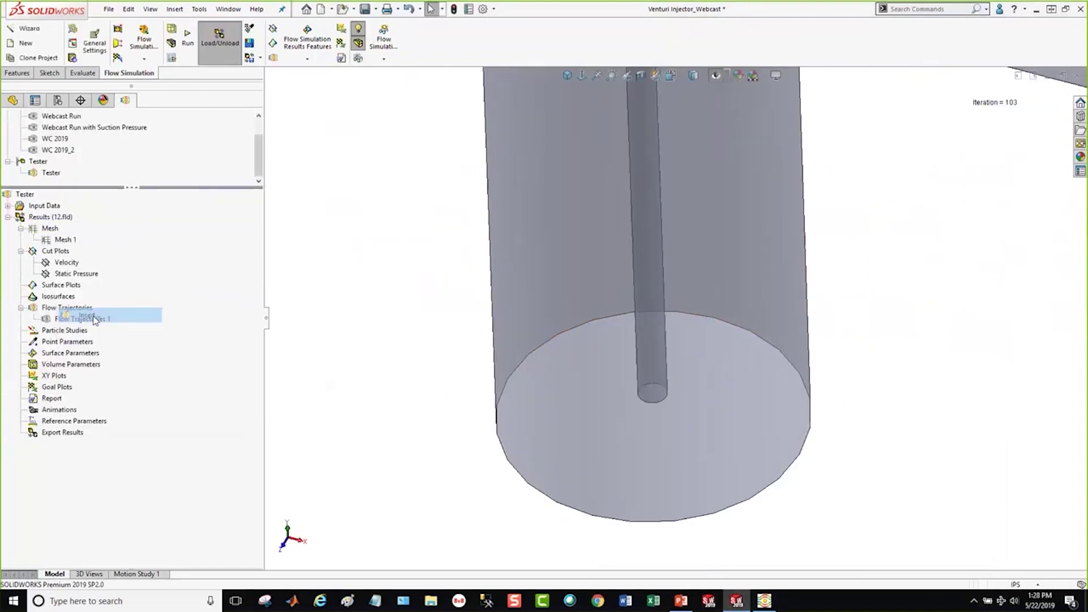
right_click(656, 396)
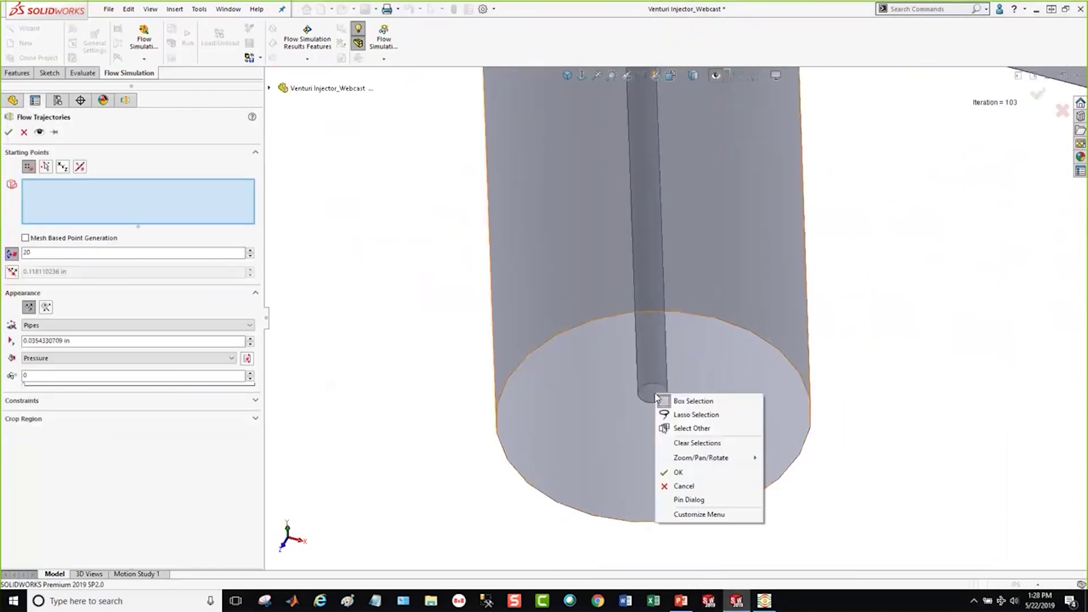
left_click(691, 429)
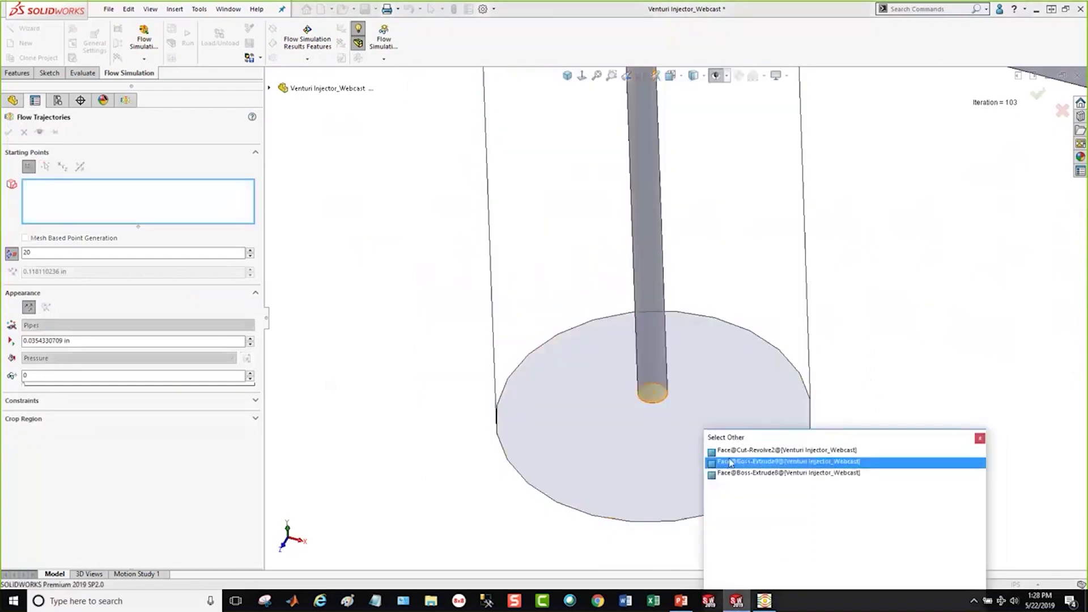
left_click(731, 464)
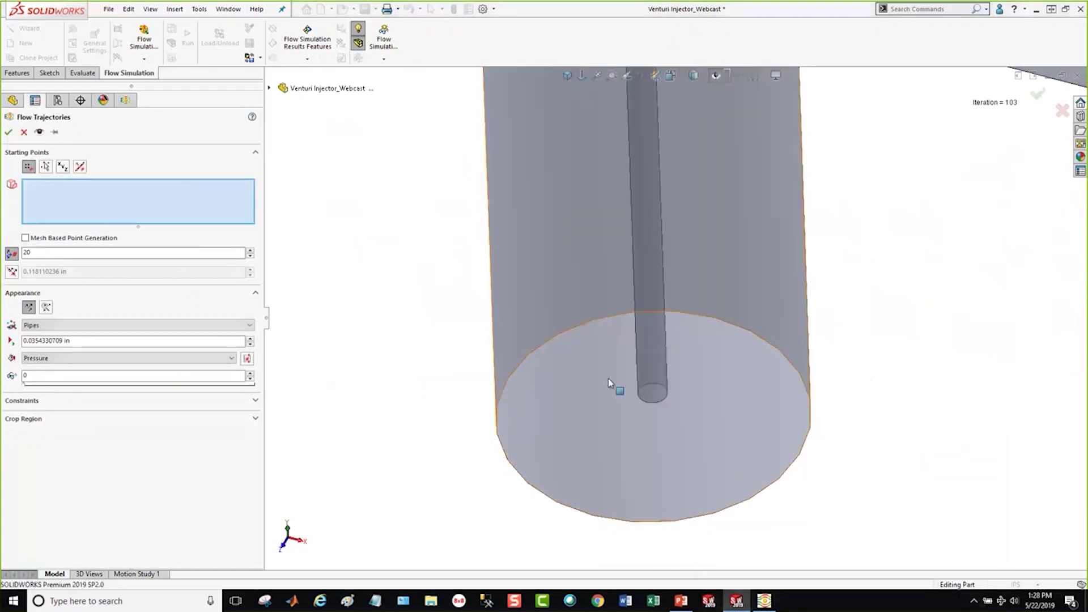
left_click(655, 396)
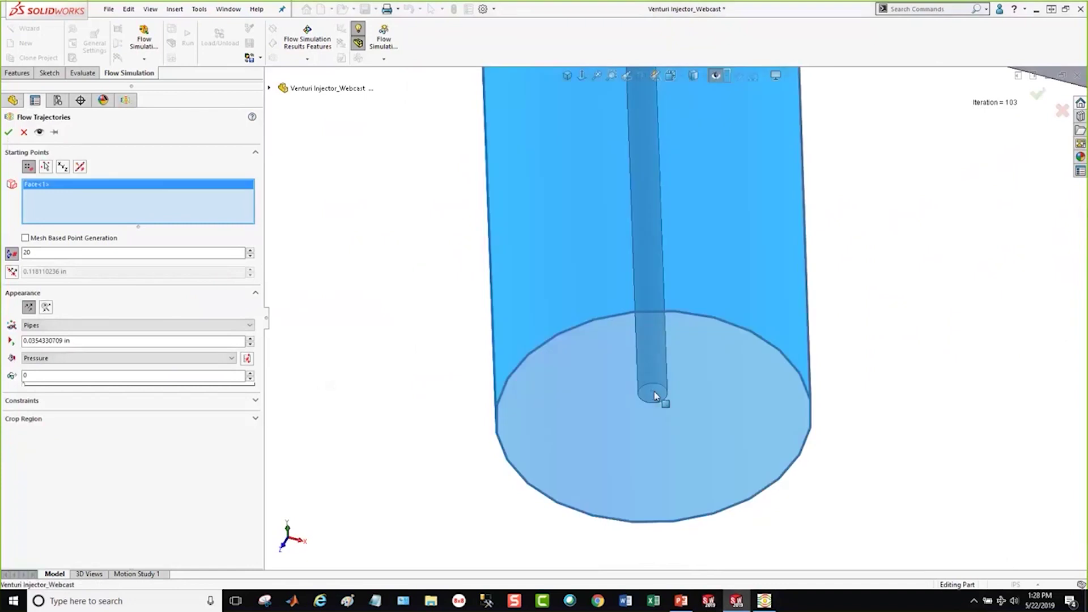
right_click(52, 185)
left_click(73, 199)
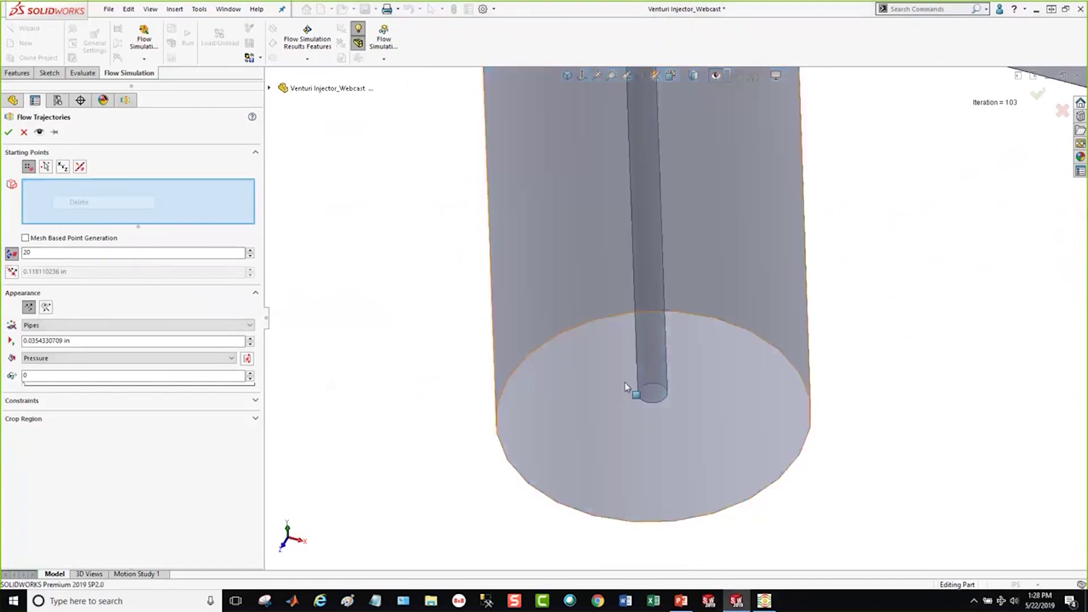
Start the trajectories from the hidden small circular face at the open end of the suction port's narrow bore, with 200 points
right_click(652, 395)
left_click(684, 428)
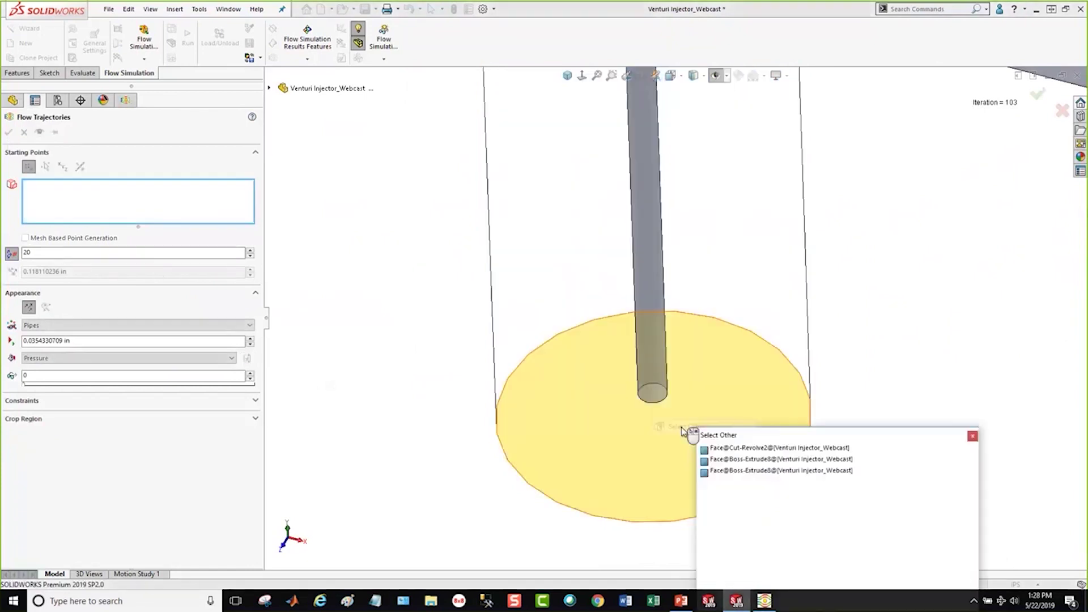
left_click(736, 460)
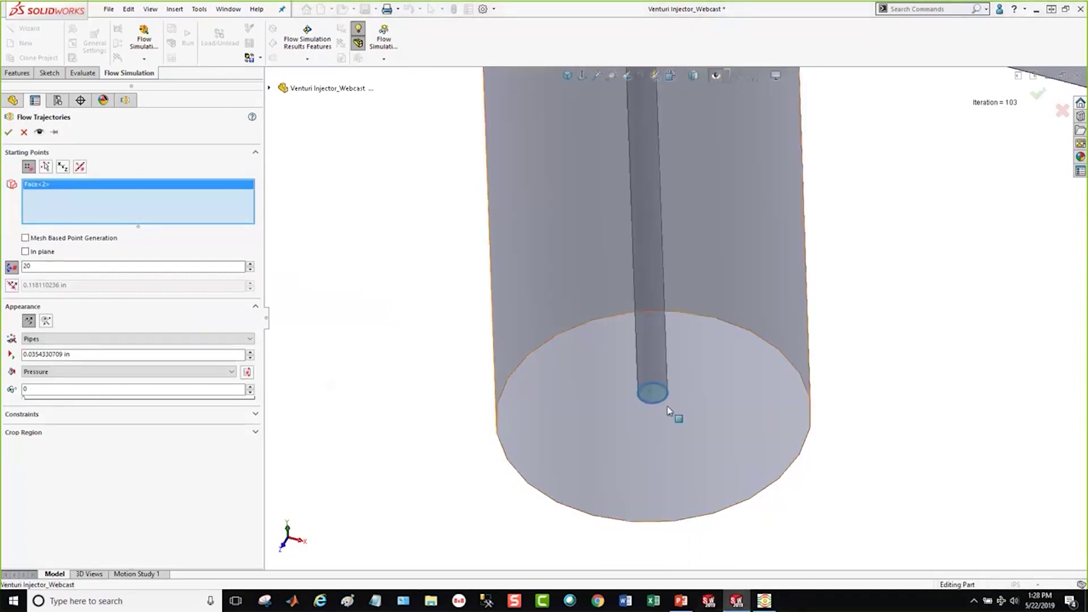
left_click(50, 267)
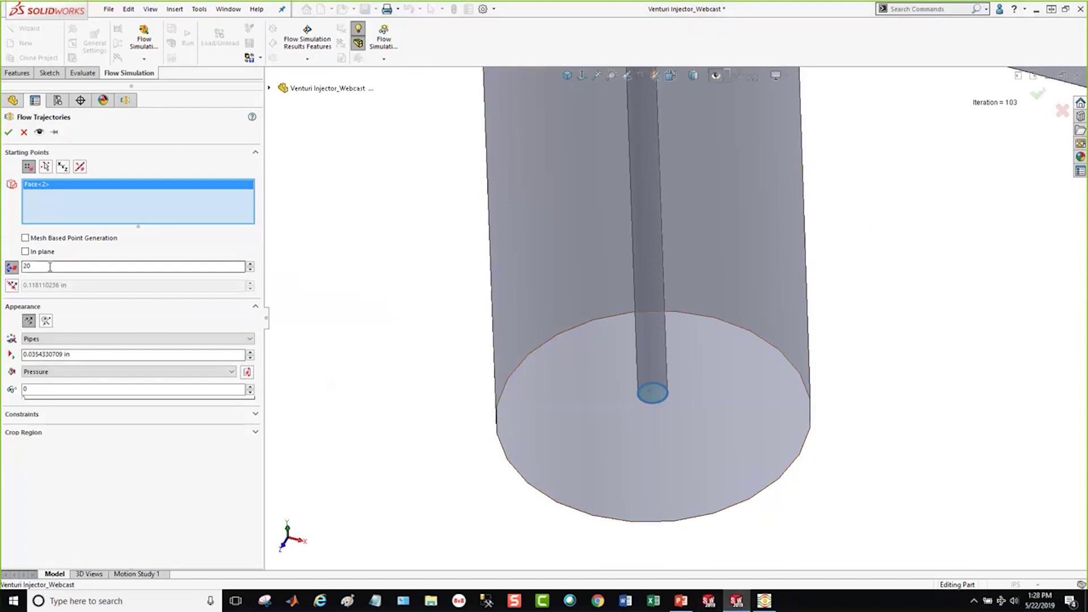
type("0")
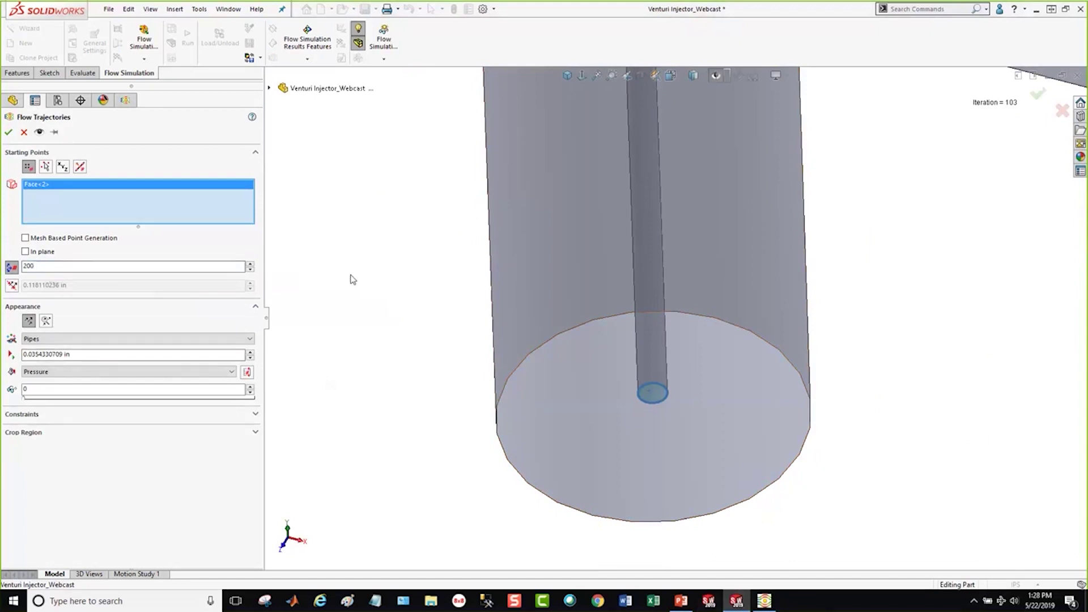
Draw the trajectories as Arrows and create the plot
left_click(118, 340)
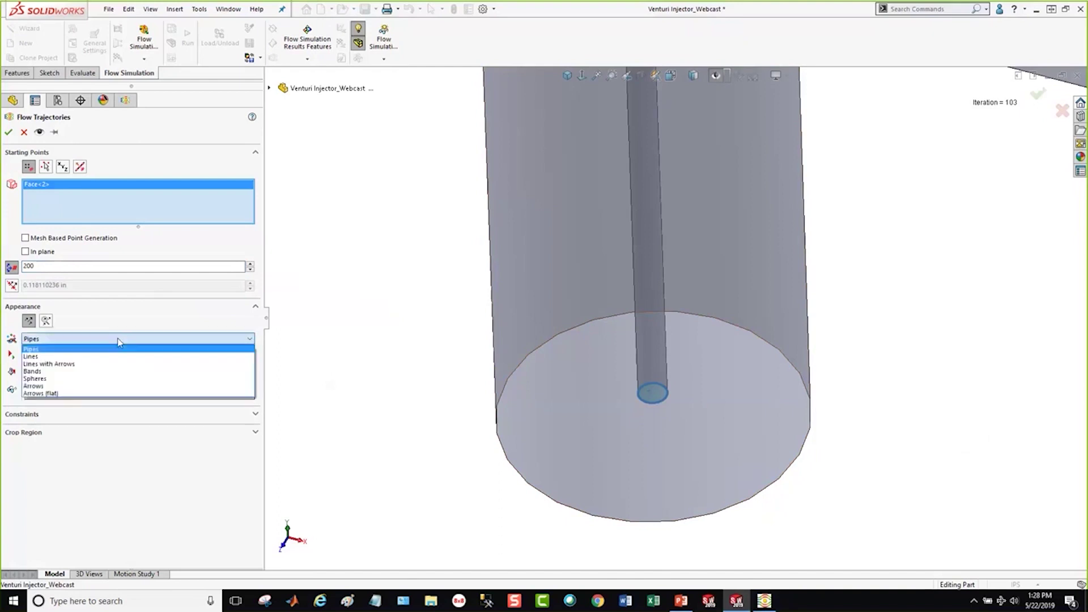
left_click(58, 369)
left_click(58, 339)
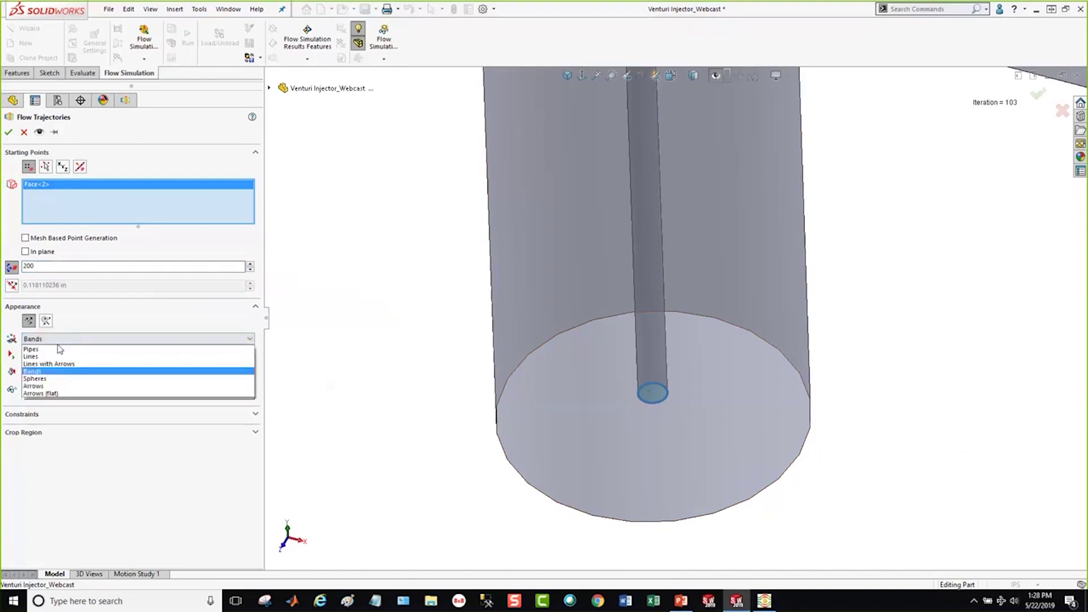
left_click(50, 386)
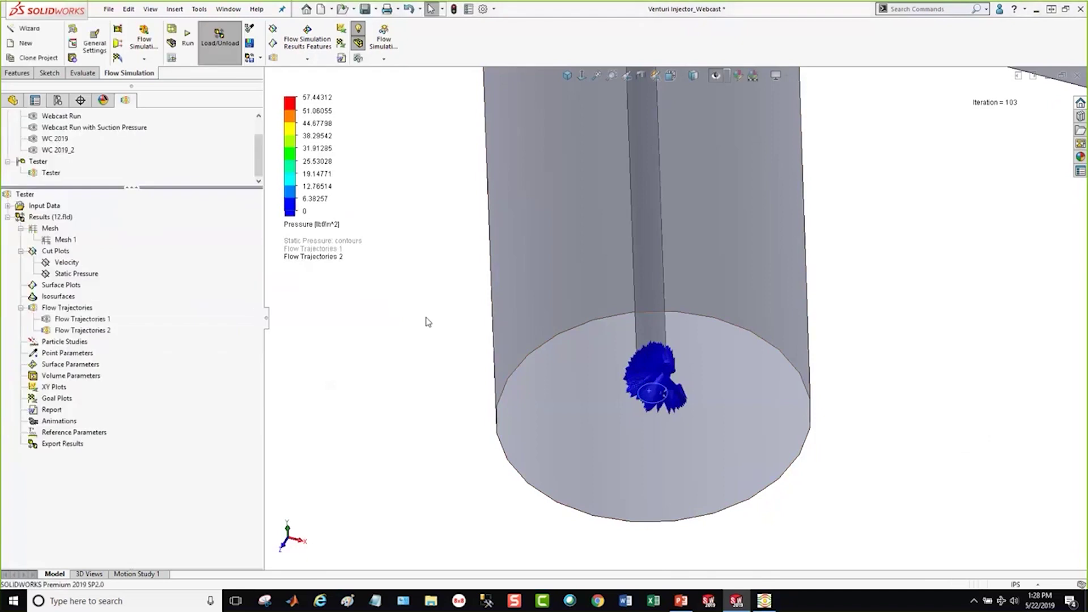
Play and stop the animation of the suction port's flow trajectories, and hide that plot
scroll(637, 363, "down", 2)
middle_click_drag(659, 366, 635, 374)
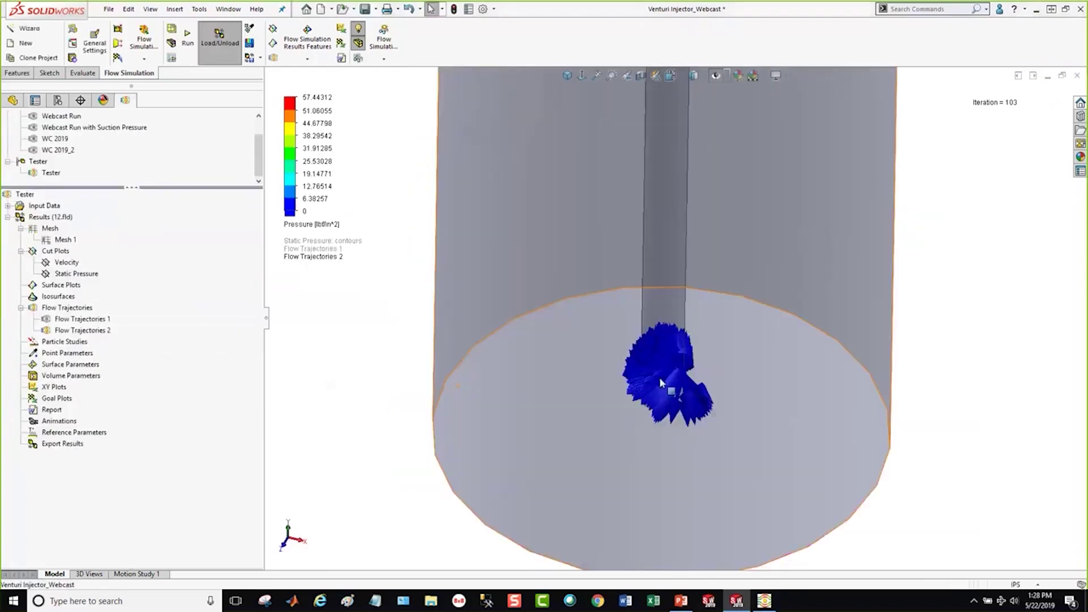
right_click(100, 334)
left_click(130, 412)
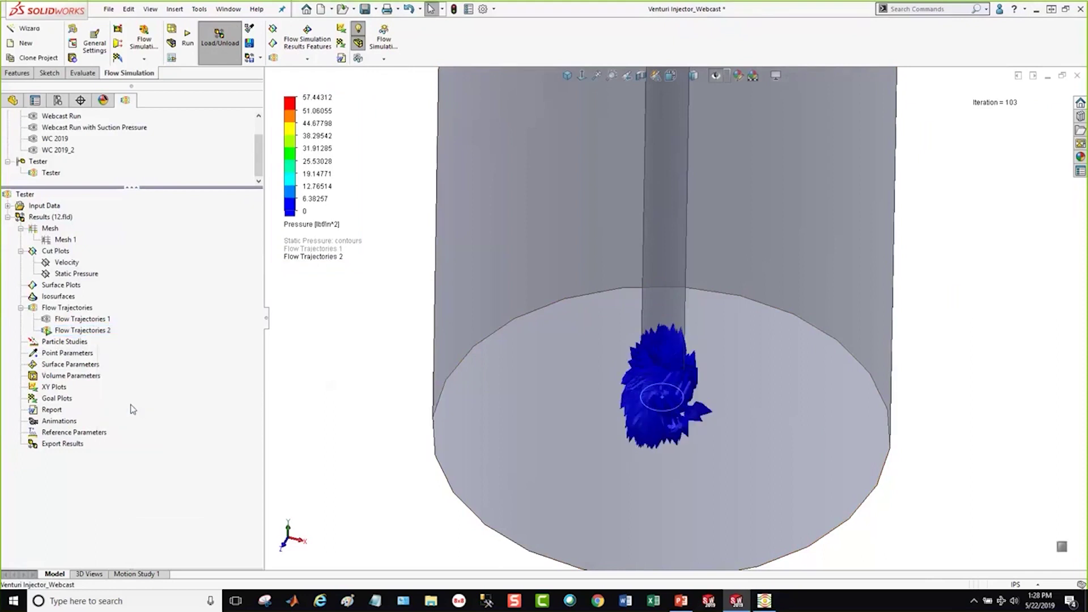
right_click(101, 333)
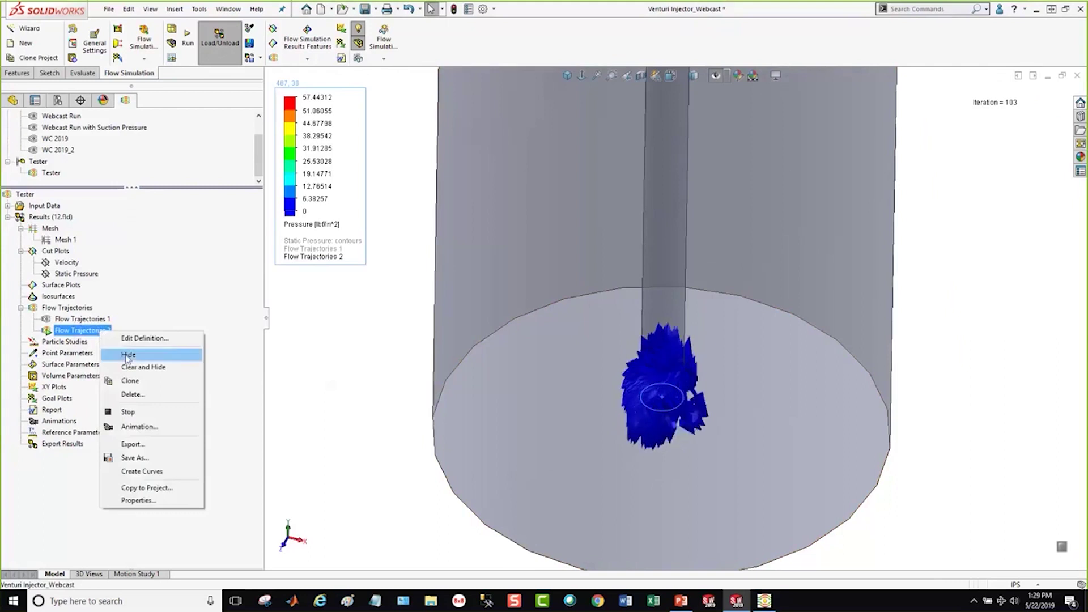
left_click(129, 412)
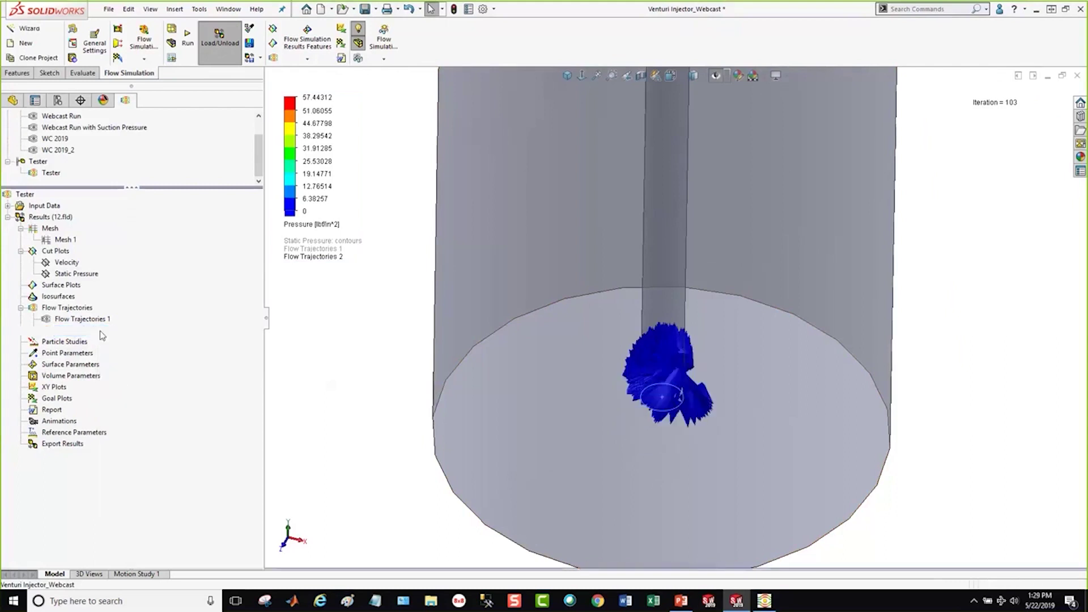
right_click(102, 336)
left_click(136, 354)
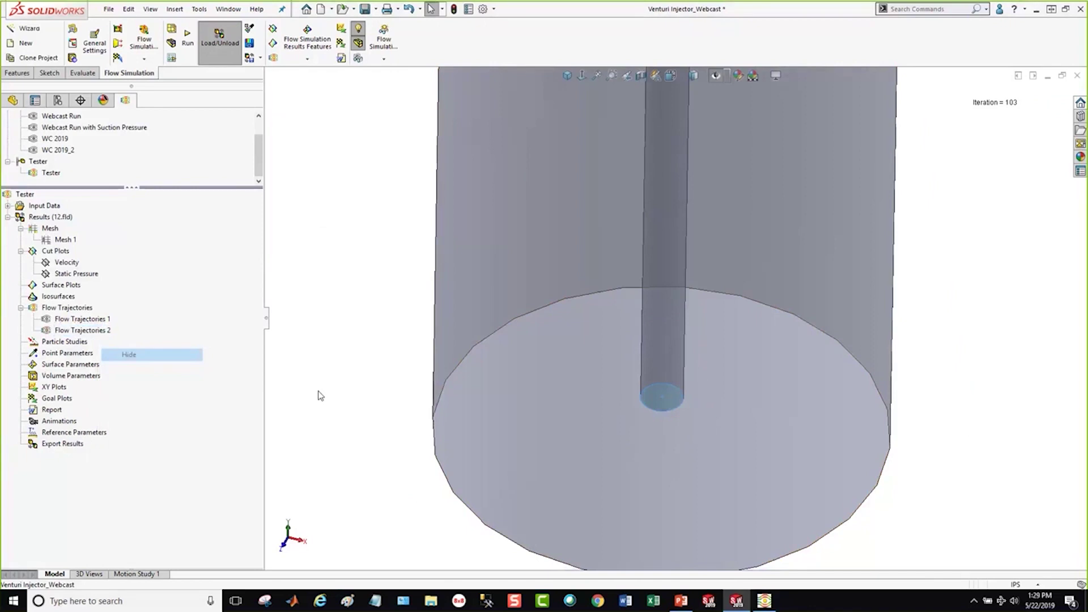
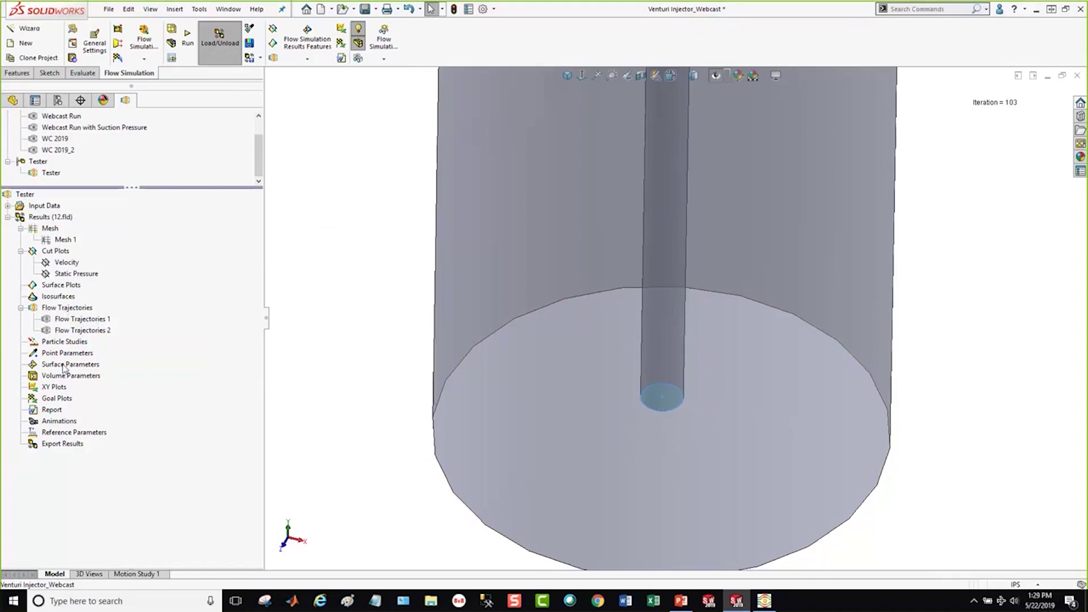
Insert surface parameters for the suction port's small circular inlet face and choose Volume Flow Rate as the parameter to evaluate
right_click(63, 367)
left_click(88, 371)
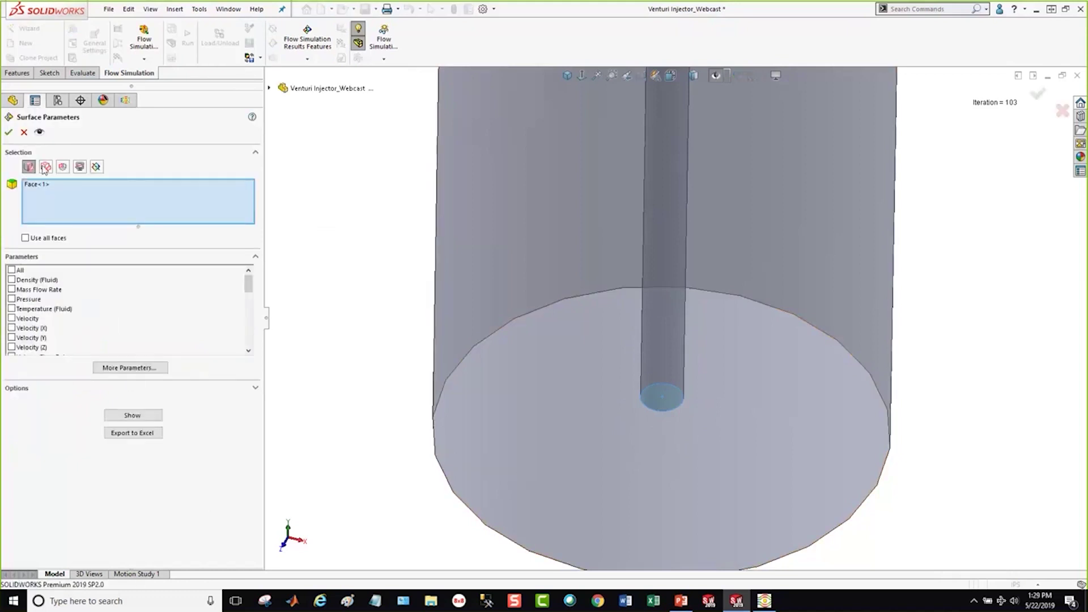
scroll(610, 438, "up", 5)
scroll(696, 368, "down", 3)
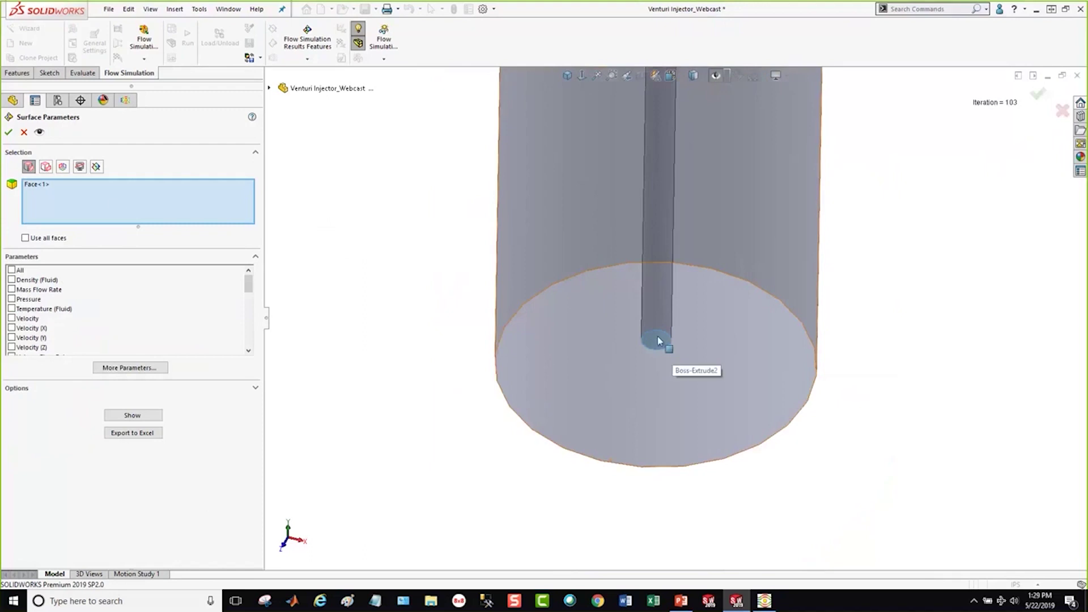
left_click(113, 187)
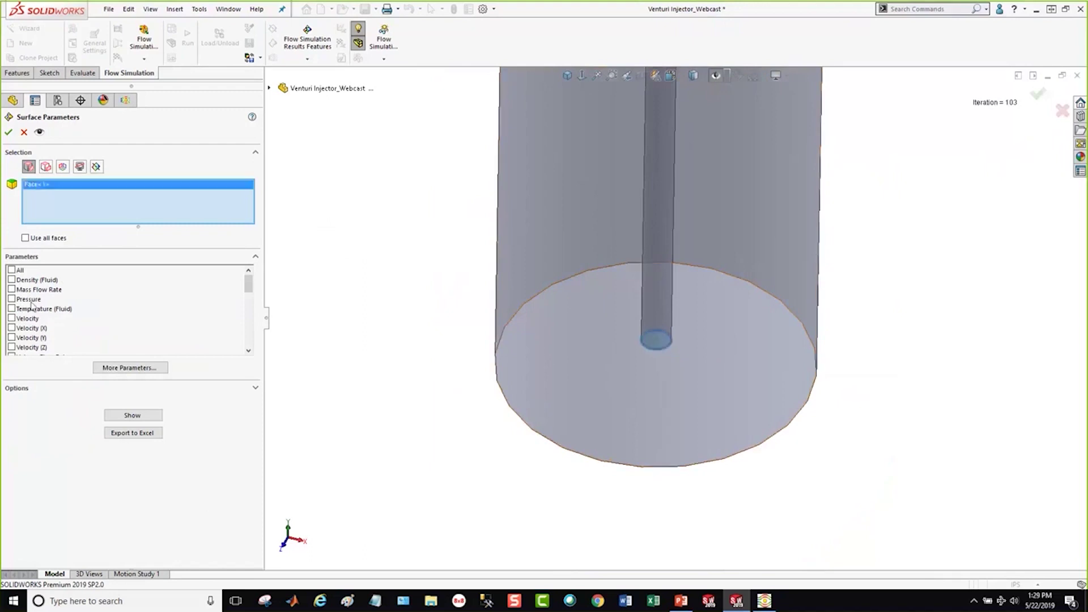
scroll(32, 305, "down", 3)
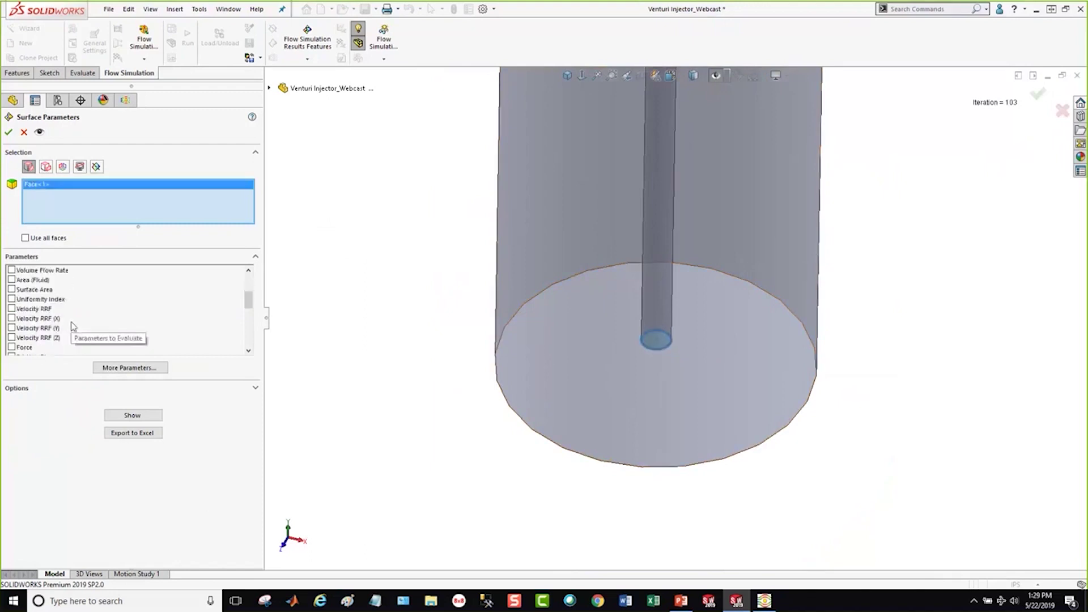
scroll(33, 303, "up", 1)
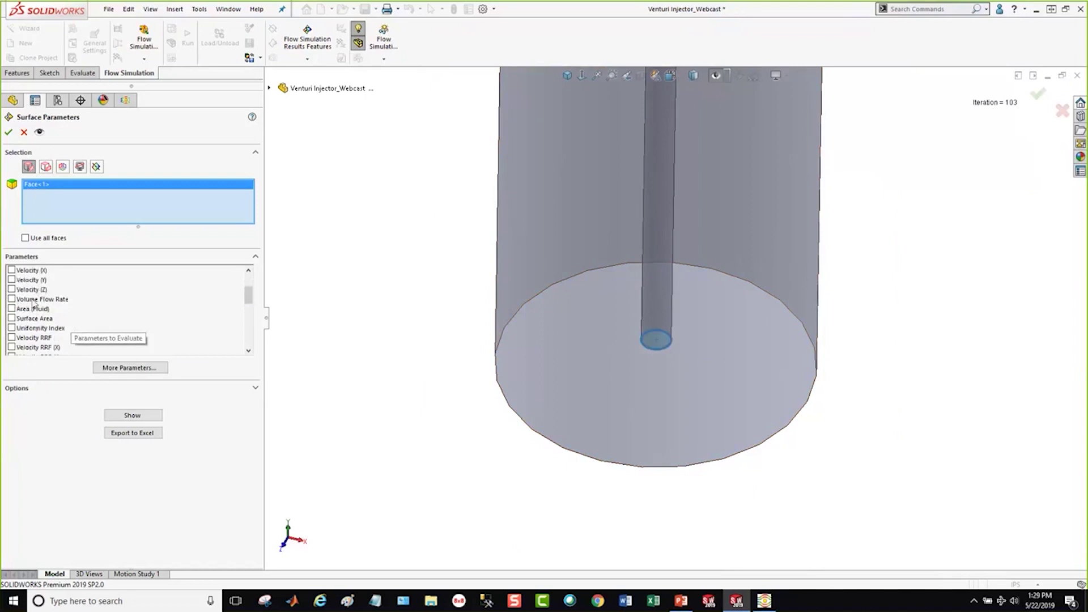
left_click(11, 299)
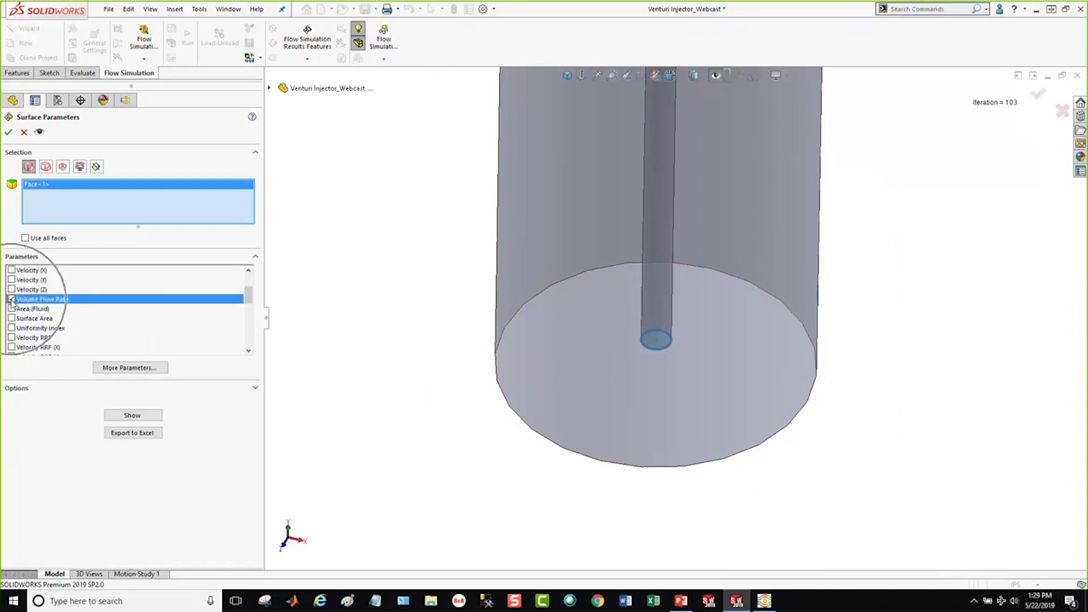
Try to show the suction inlet's volume flow rate, and accept the surface parameters definition
left_click(145, 417)
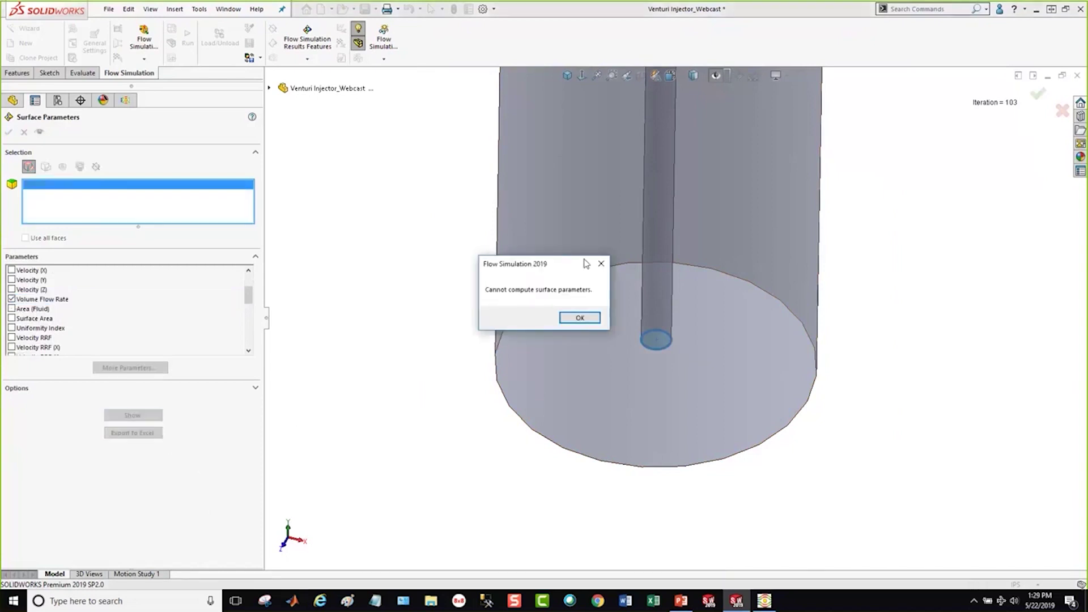
left_click(601, 264)
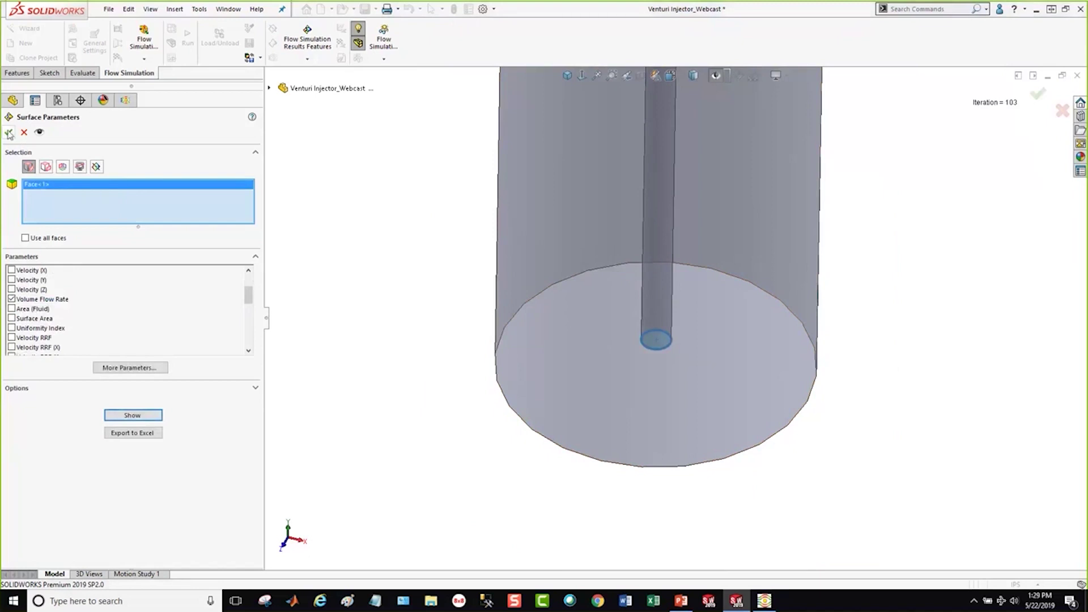
left_click(9, 133)
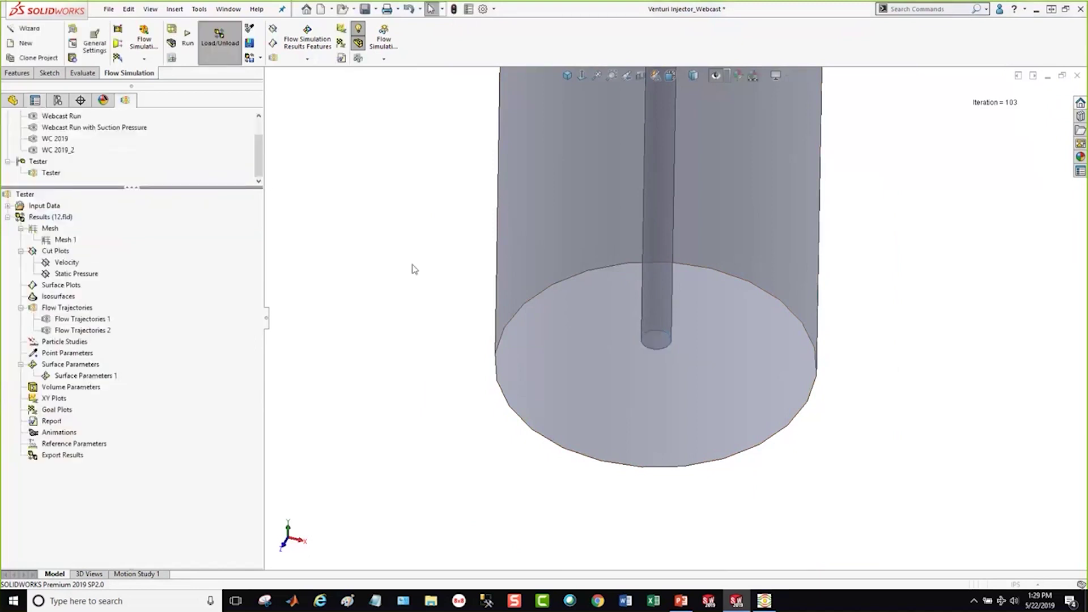
Try to show the saved Surface Parameters 1 result, dismiss the dialogs, and fit the whole injector in view
right_click(80, 376)
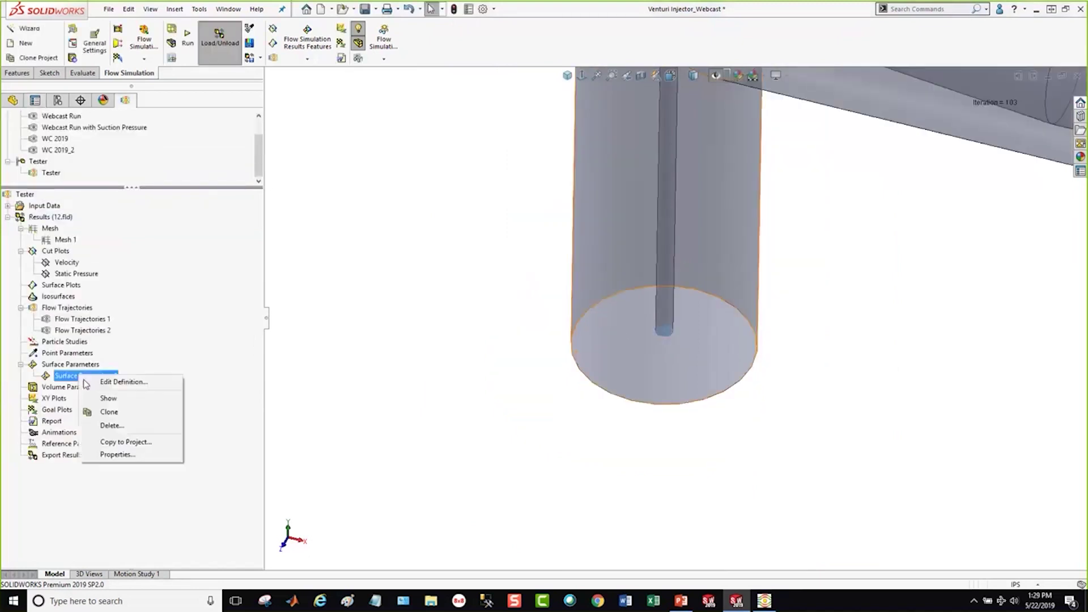
left_click(106, 399)
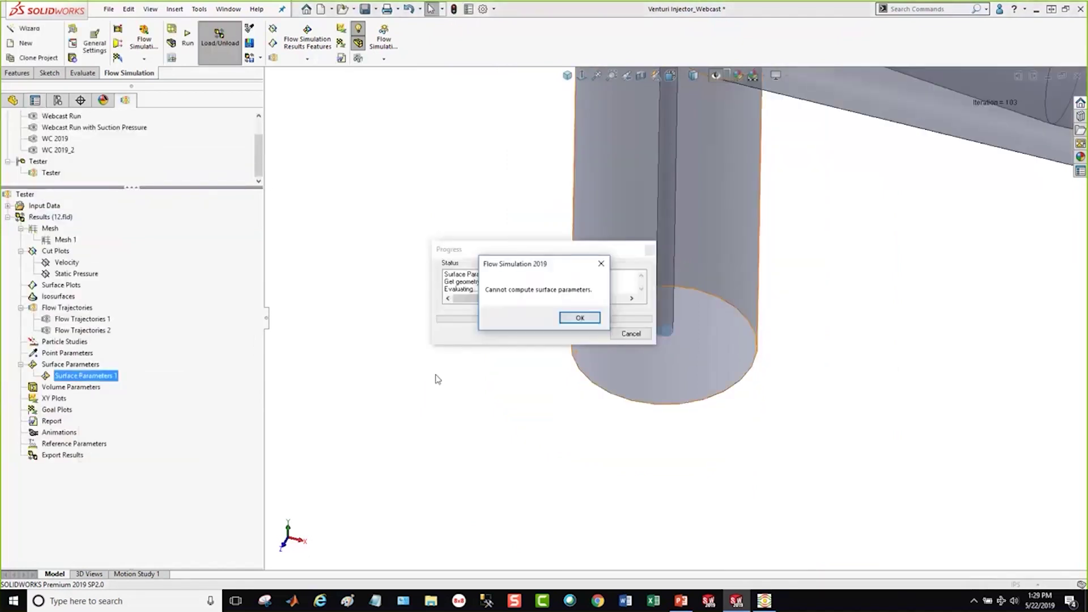
left_click(580, 318)
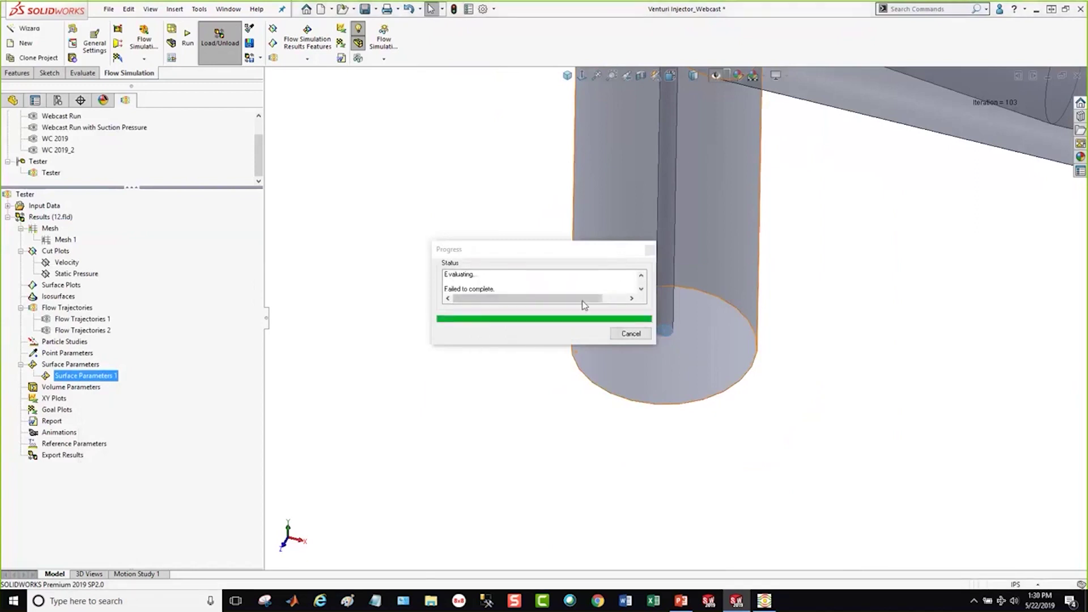
left_click(631, 333)
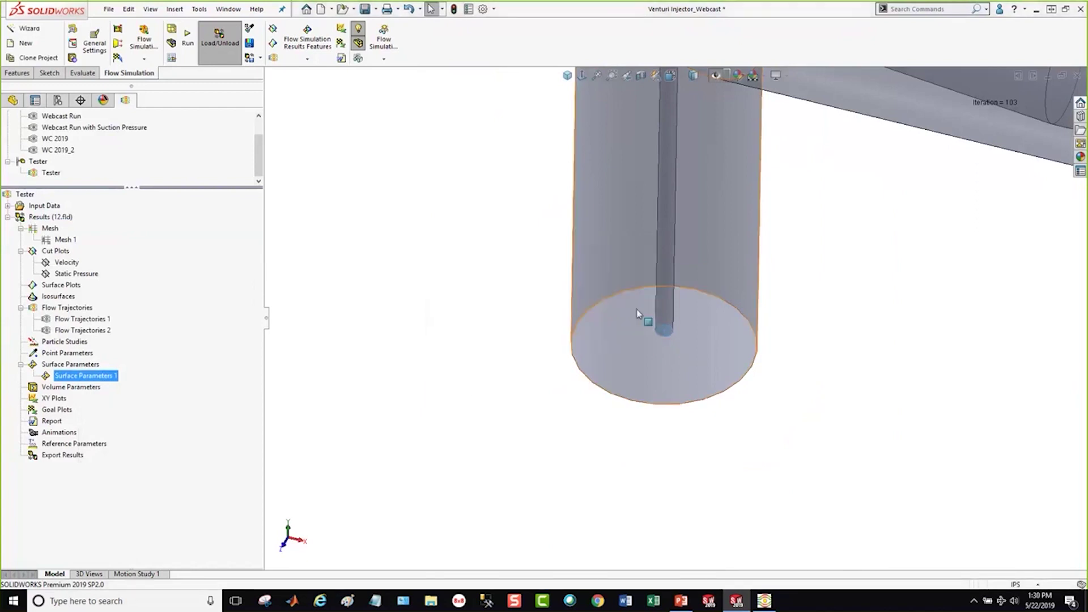
key("f")
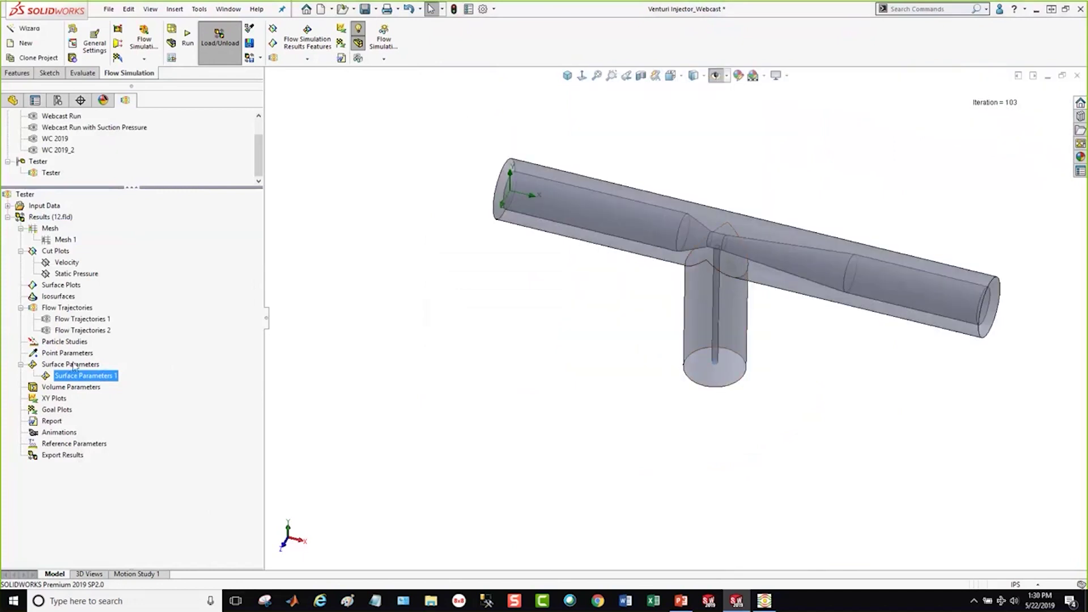
Try to show Volume Flow Rate in a new surface parameters result with the main inlet's inner circular face added to the selection
right_click(74, 366)
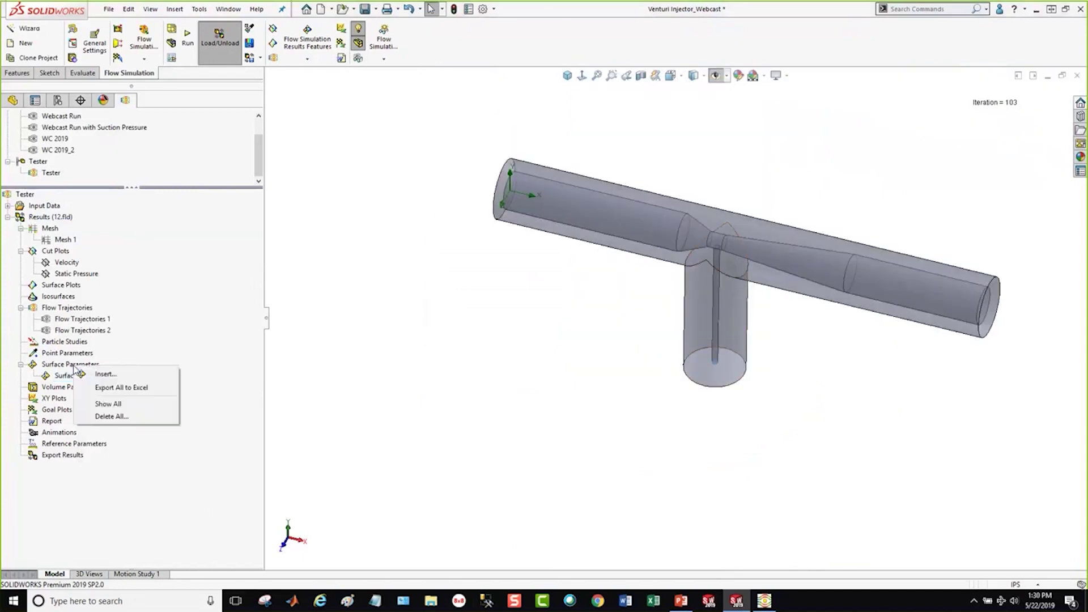
left_click(105, 374)
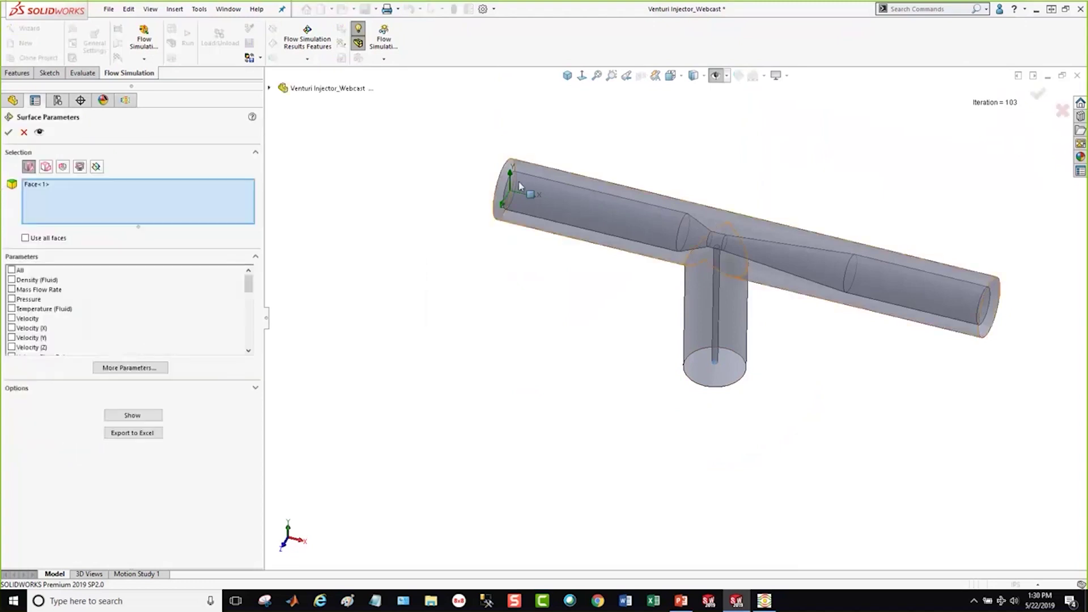
scroll(527, 256, "down", 5)
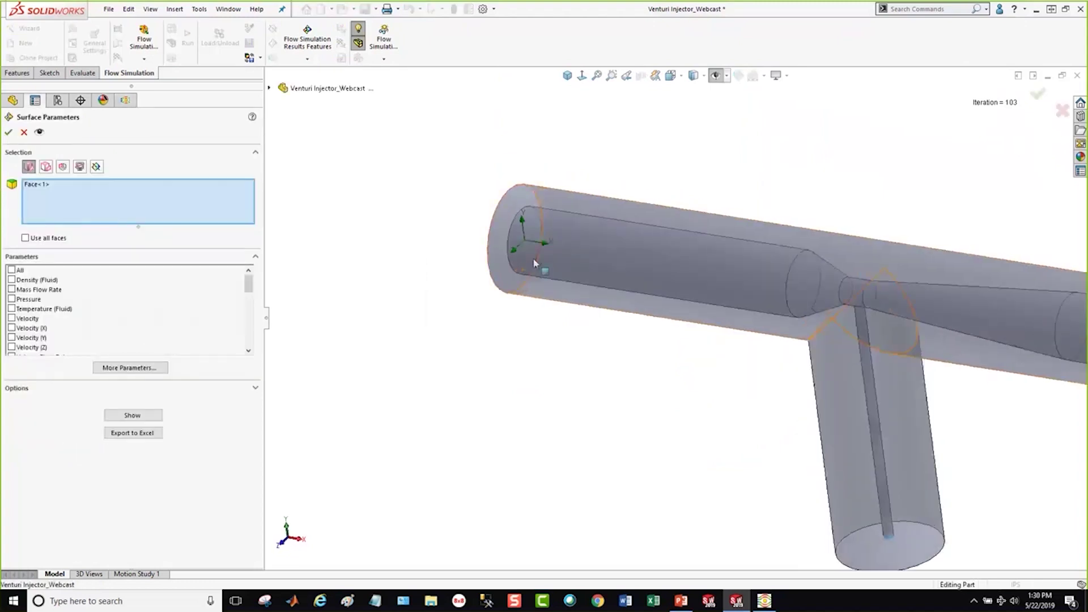
right_click(519, 249)
left_click(558, 285)
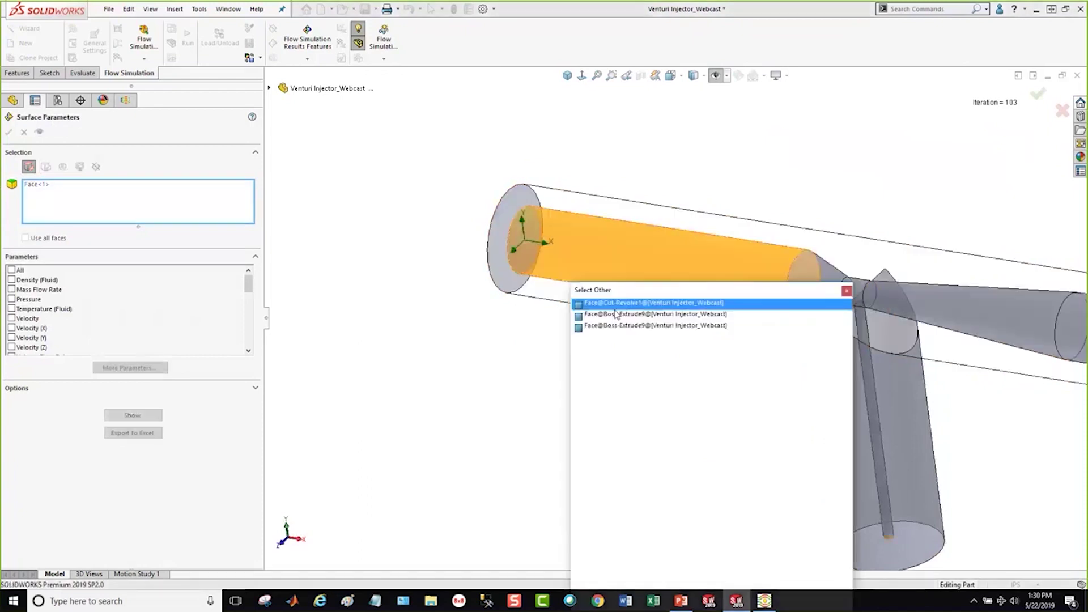
left_click(601, 313)
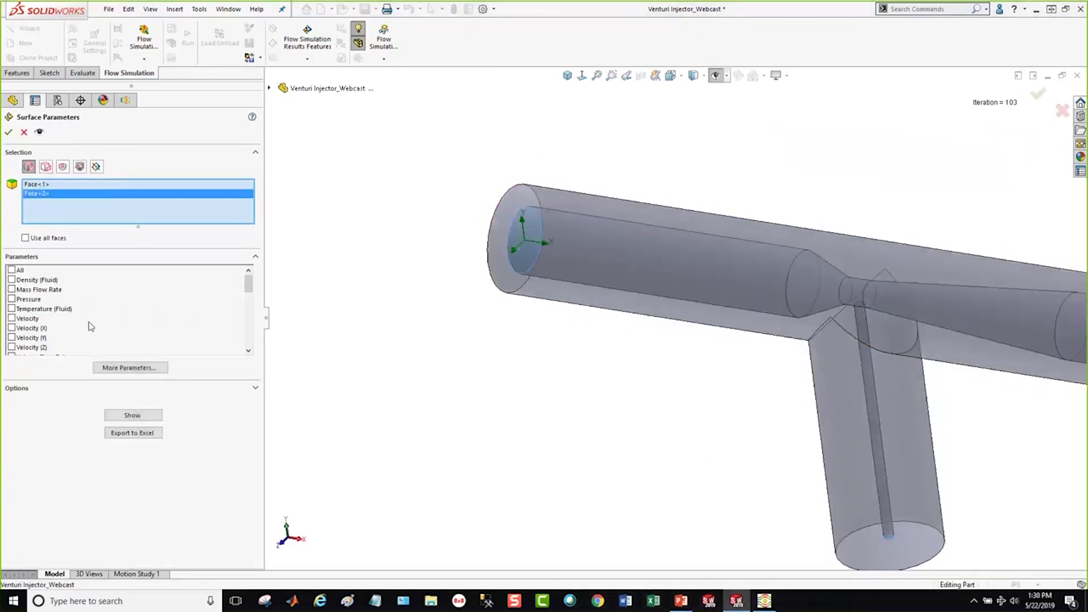
scroll(54, 320, "down", 2)
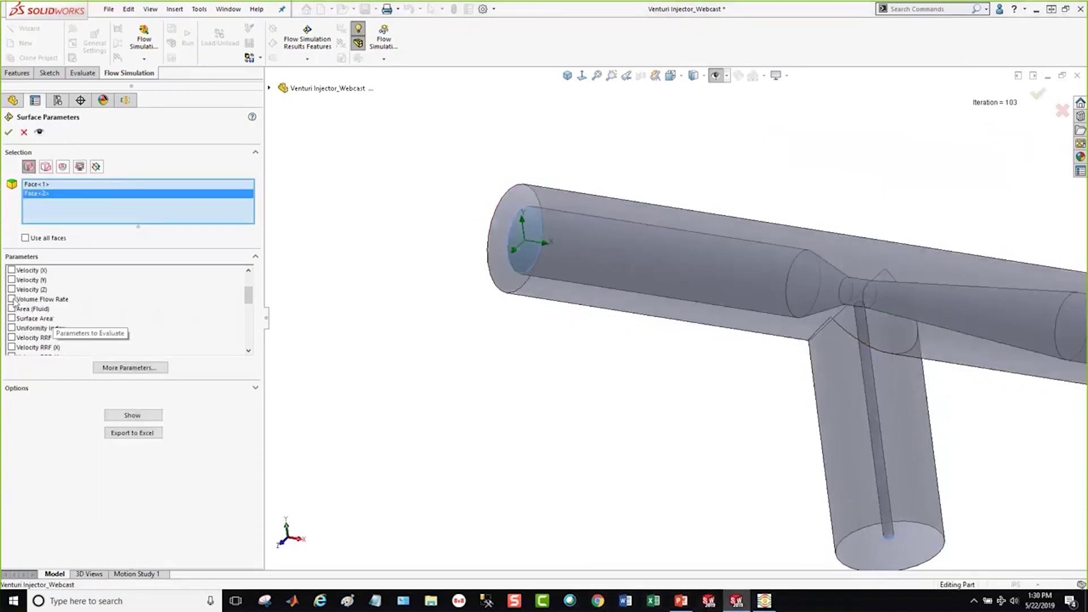
left_click(11, 298)
left_click(143, 417)
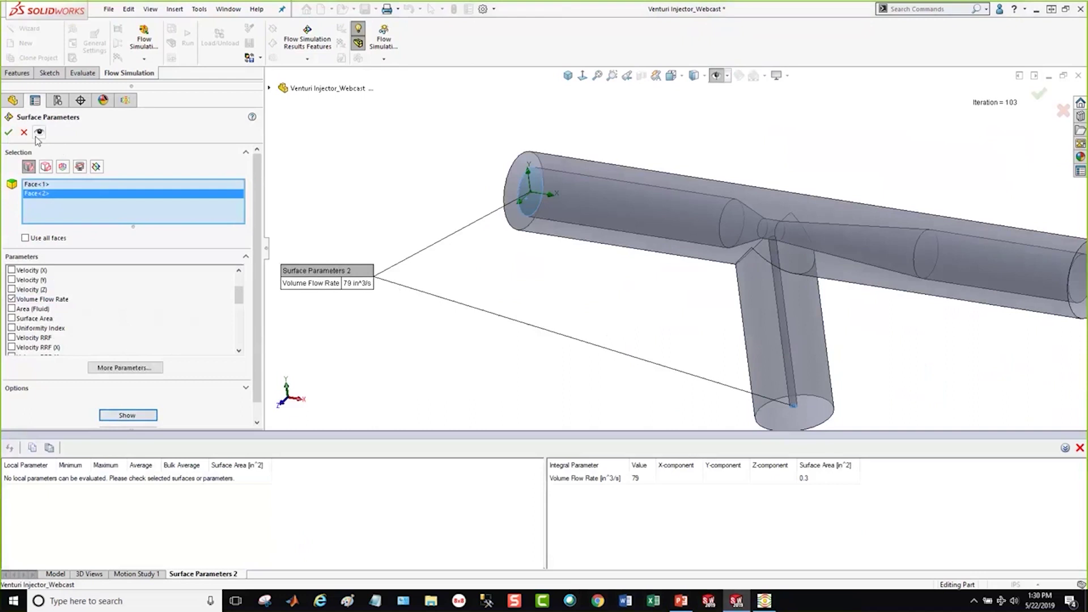
Clear the face selection, cancel the surface parameters definition, and delete the Surface Parameters 2 result
left_click(47, 186)
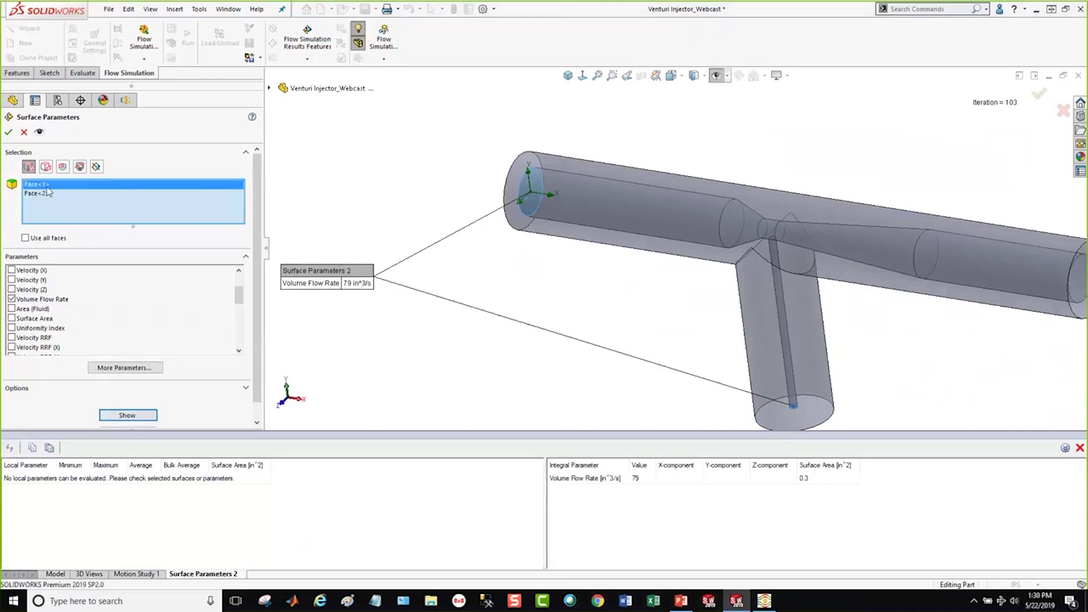
right_click(111, 212)
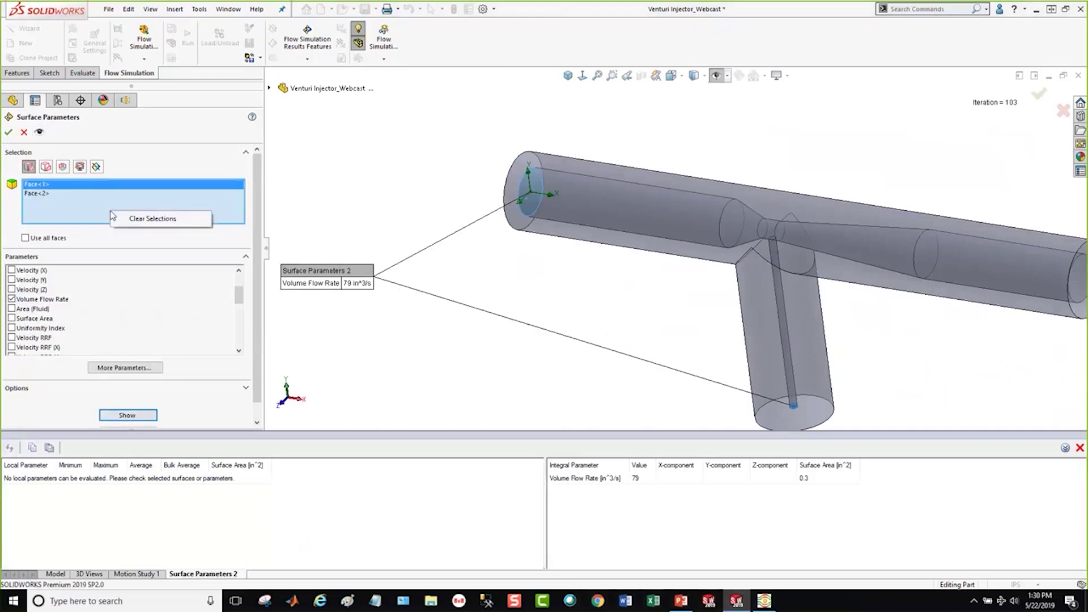
left_click(154, 219)
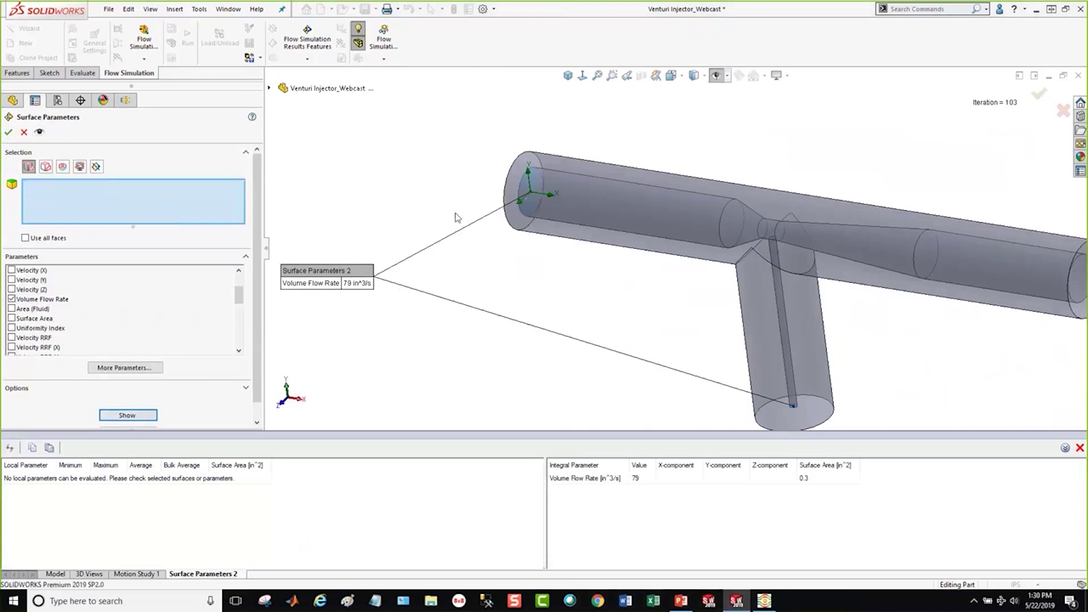
left_click(24, 132)
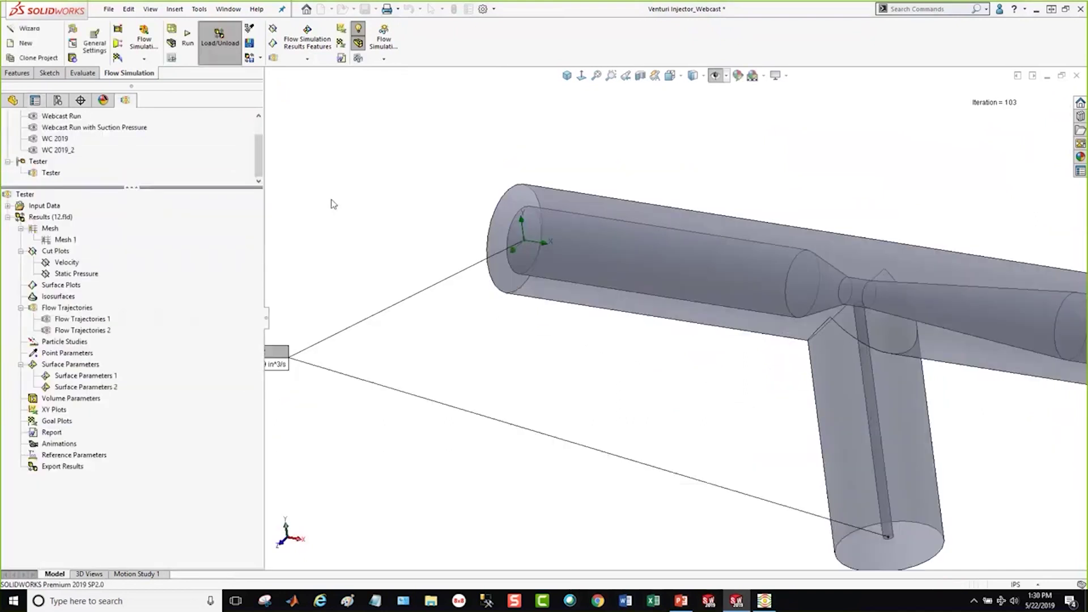
left_click(99, 388)
right_click(103, 390)
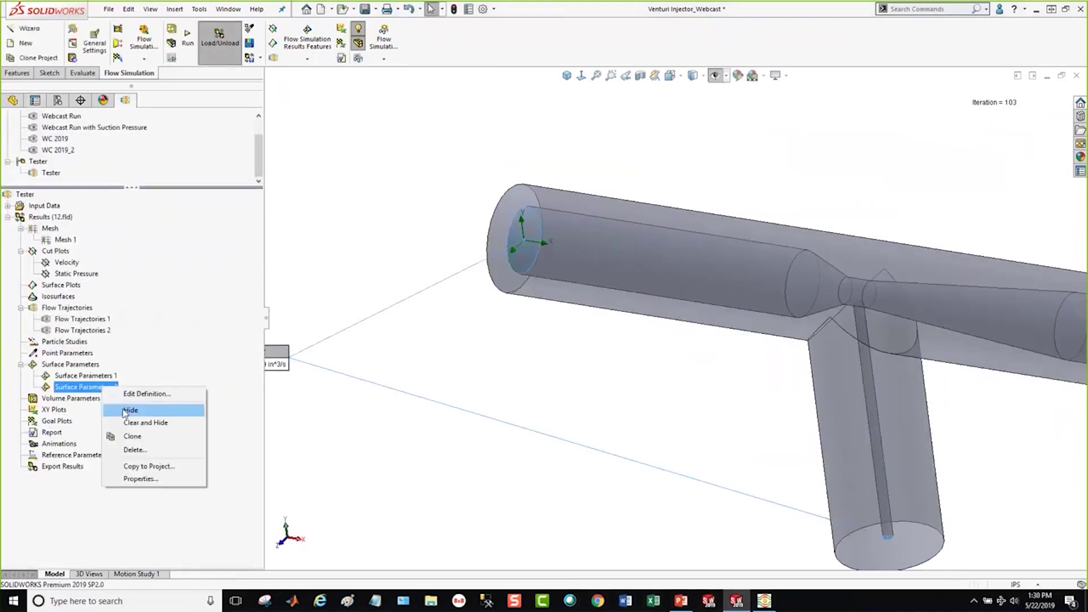
left_click(135, 450)
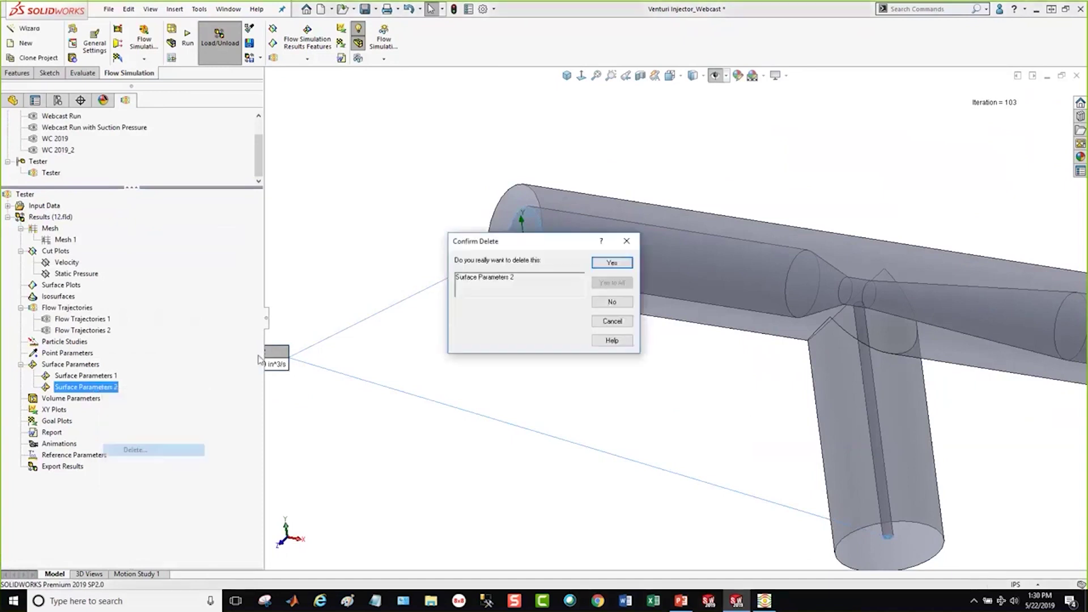
left_click(607, 261)
Deselect everything and insert new surface parameters using only the main inlet's inner circular face
left_click(88, 377)
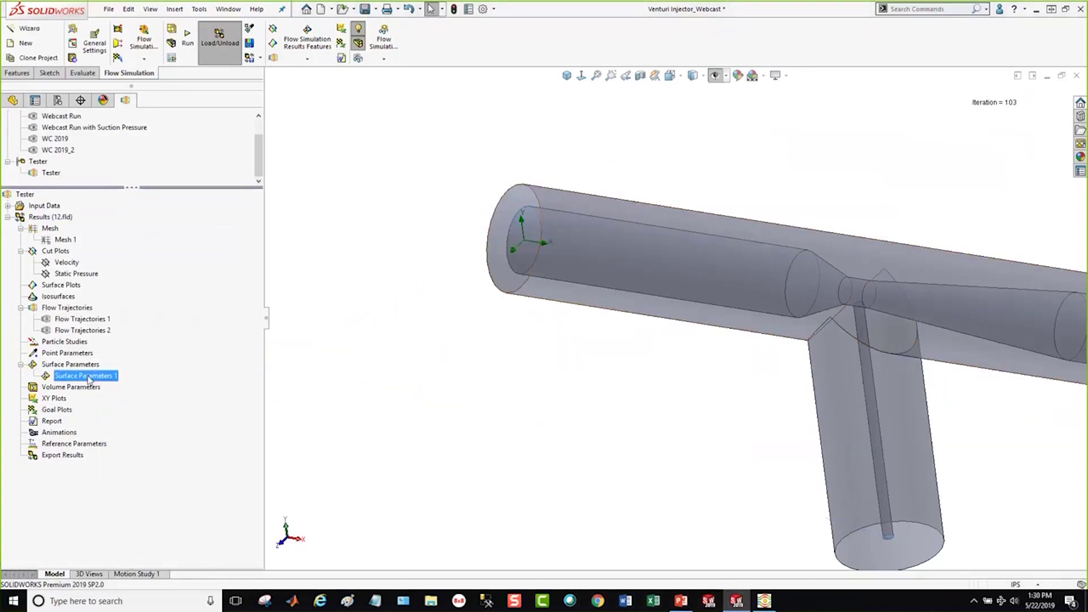
left_click(376, 428)
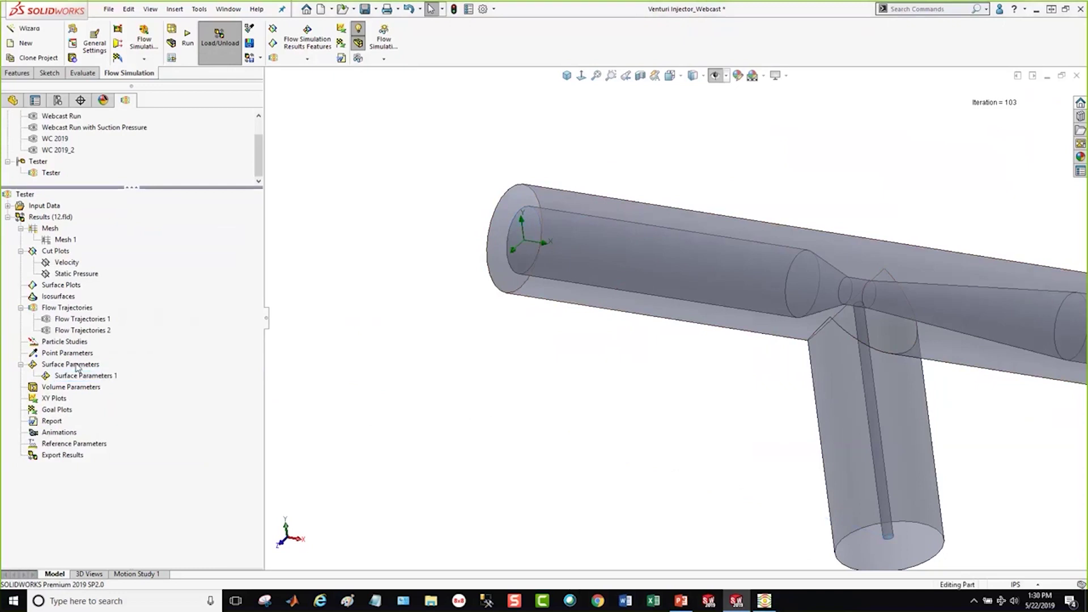
right_click(78, 366)
left_click(107, 372)
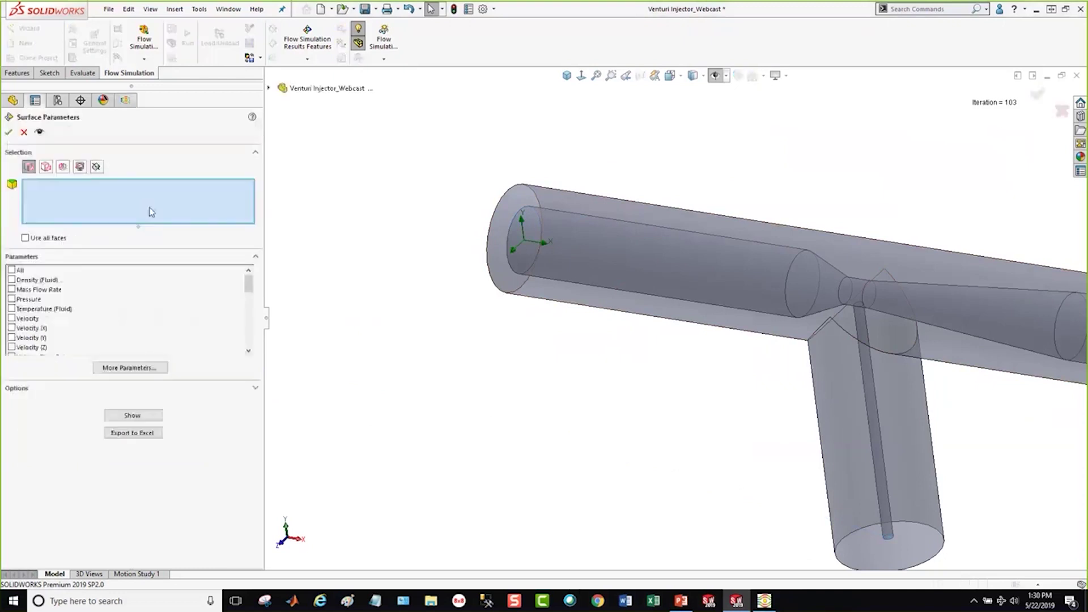
right_click(521, 251)
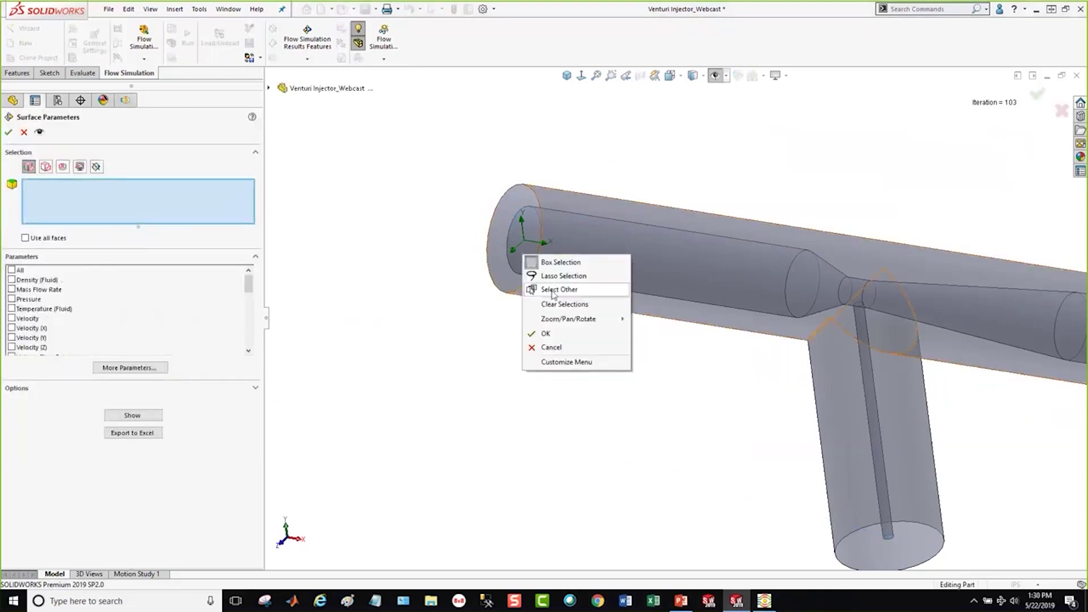
left_click(552, 289)
left_click(584, 311)
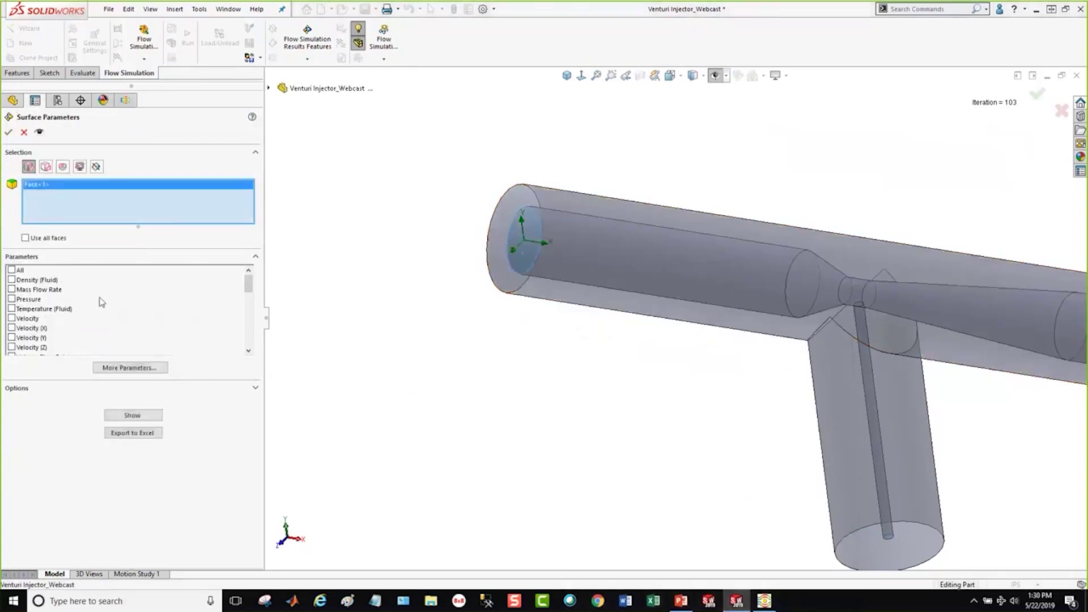
Evaluate and show Volume Flow Rate for the main inlet face, and accept the surface parameters definition
scroll(20, 296, "down", 1)
left_click(11, 328)
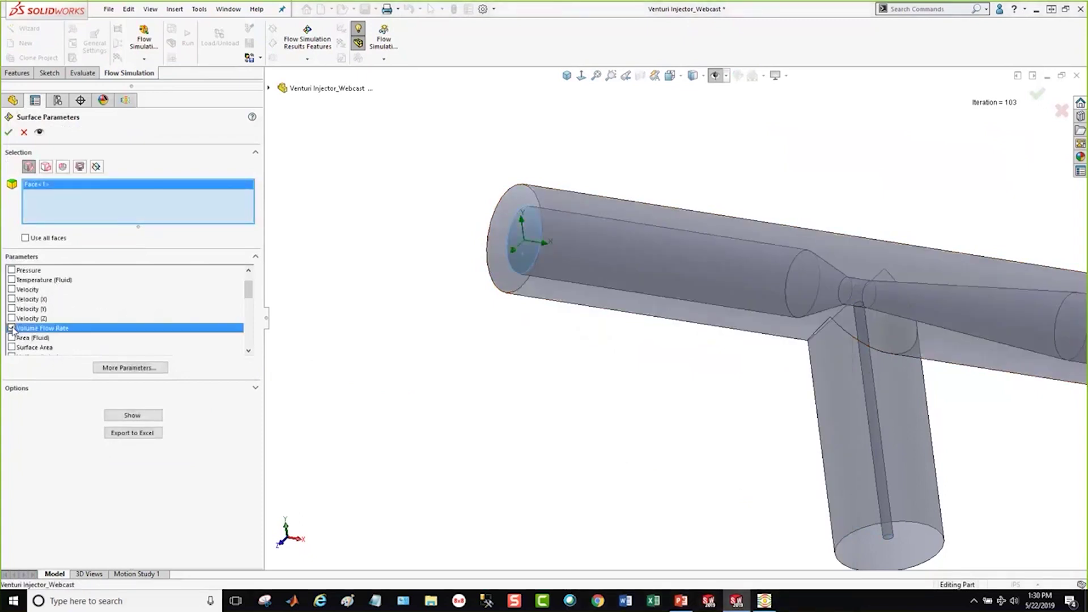
left_click(133, 417)
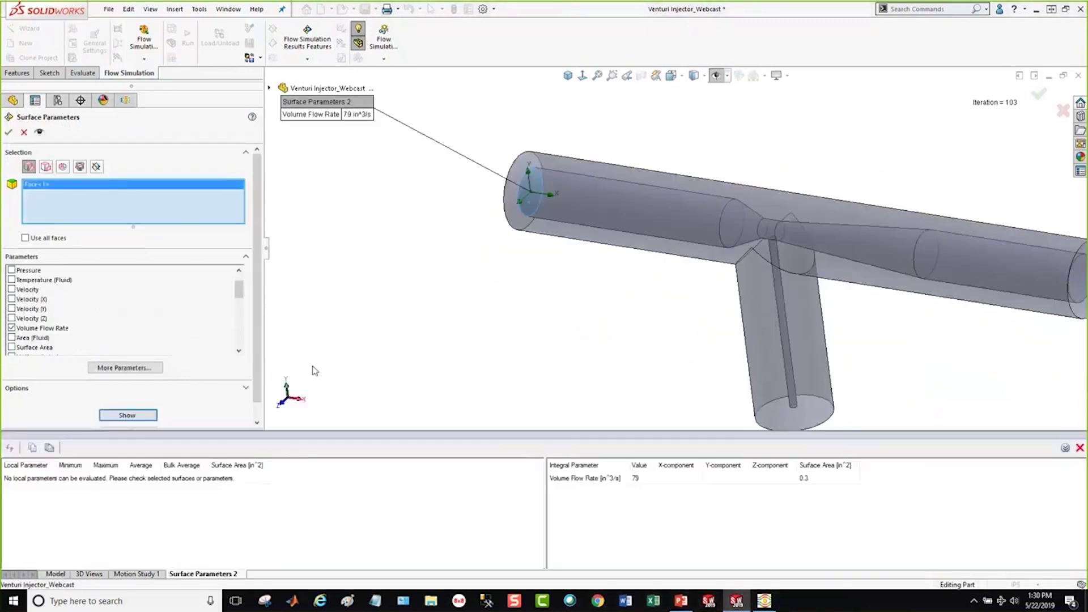
left_click(9, 132)
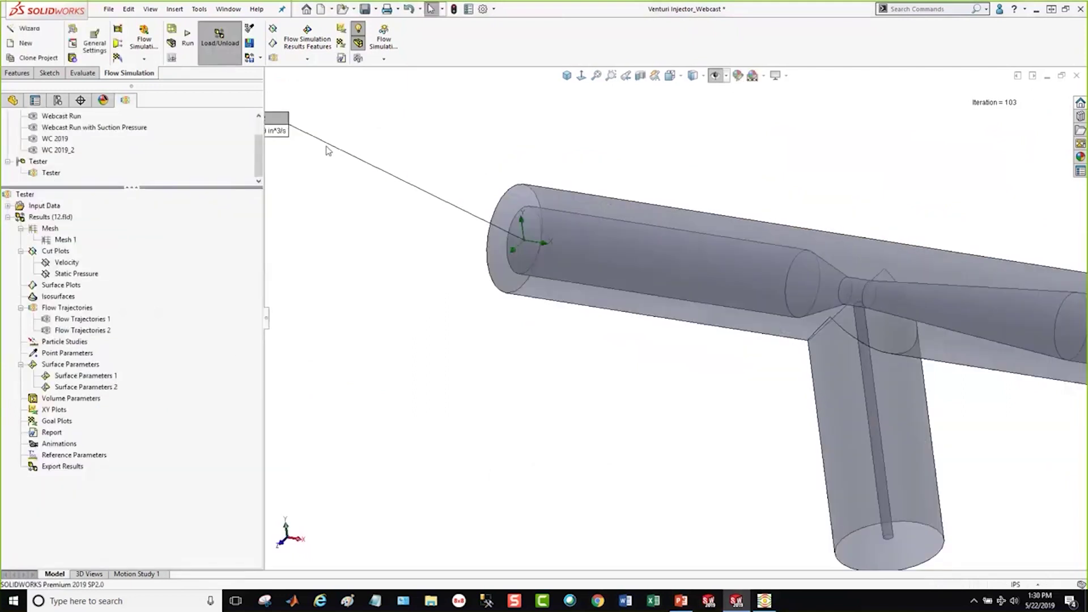
Move the main inlet's flow rate callout into clear space below the inlet, and hide Surface Parameters 2
left_click_drag(271, 126, 464, 385)
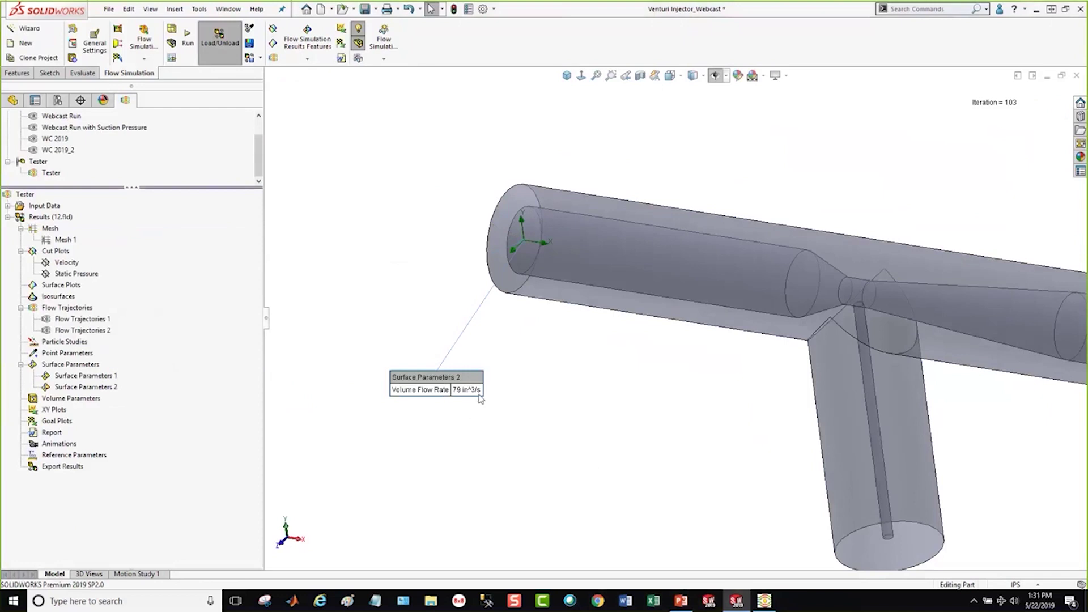
left_click(85, 387)
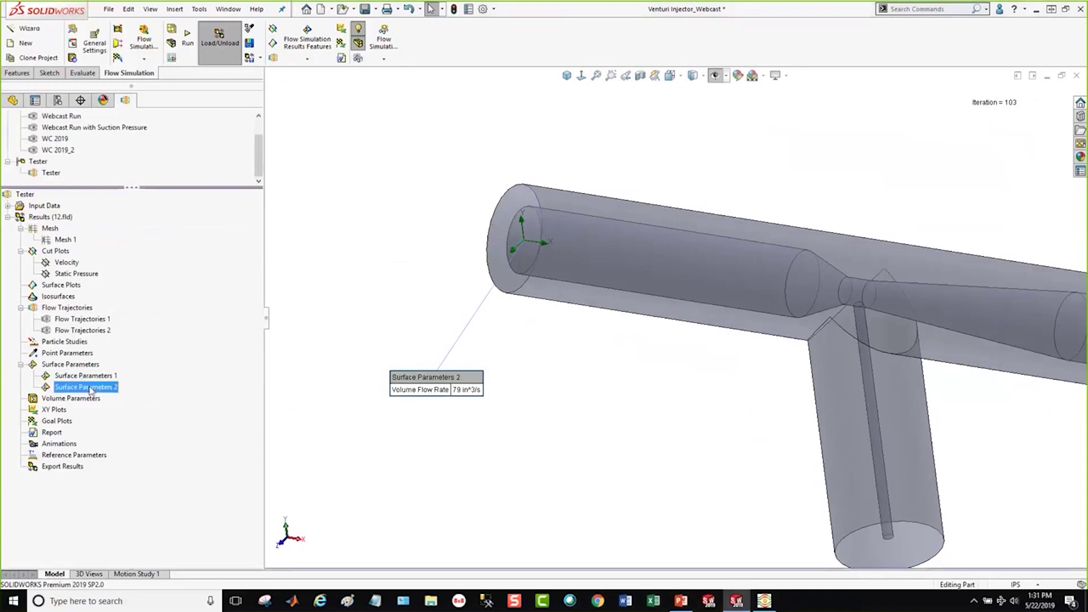
right_click(89, 387)
left_click(118, 410)
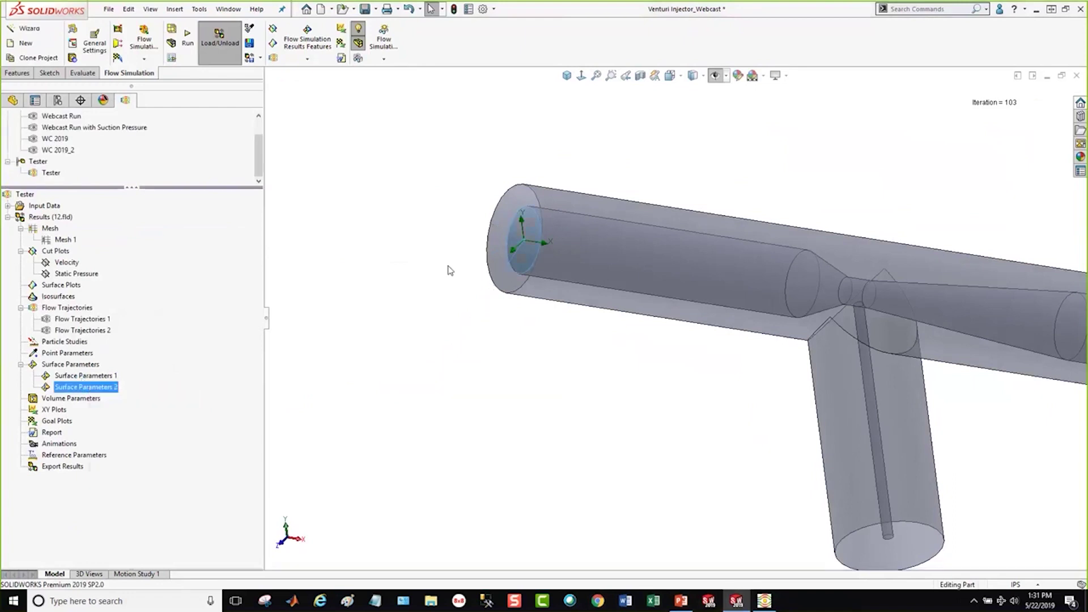
Insert a goal plot for SG Average Static Pressure 1, show its summary table, and accept the plot
scroll(482, 326, "up", 2)
scroll(938, 435, "up", 2)
scroll(947, 430, "down", 2)
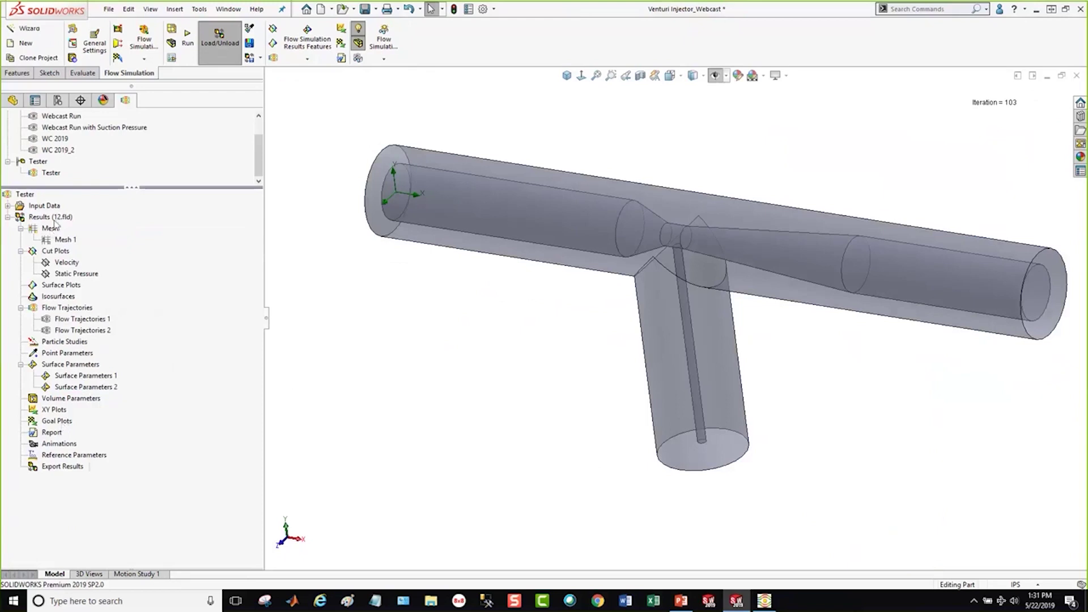
right_click(51, 425)
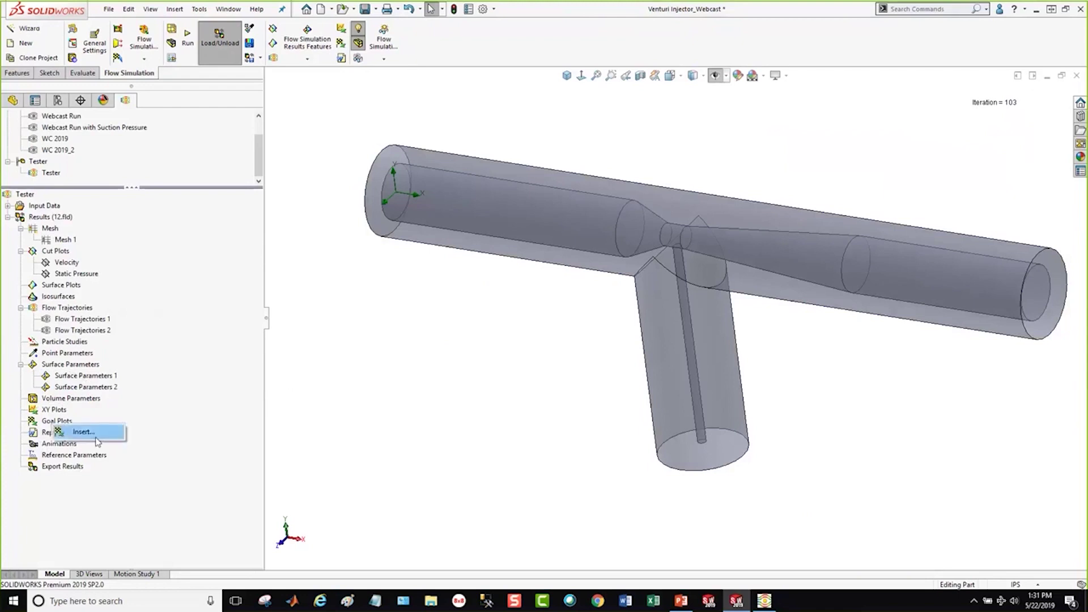
left_click(77, 433)
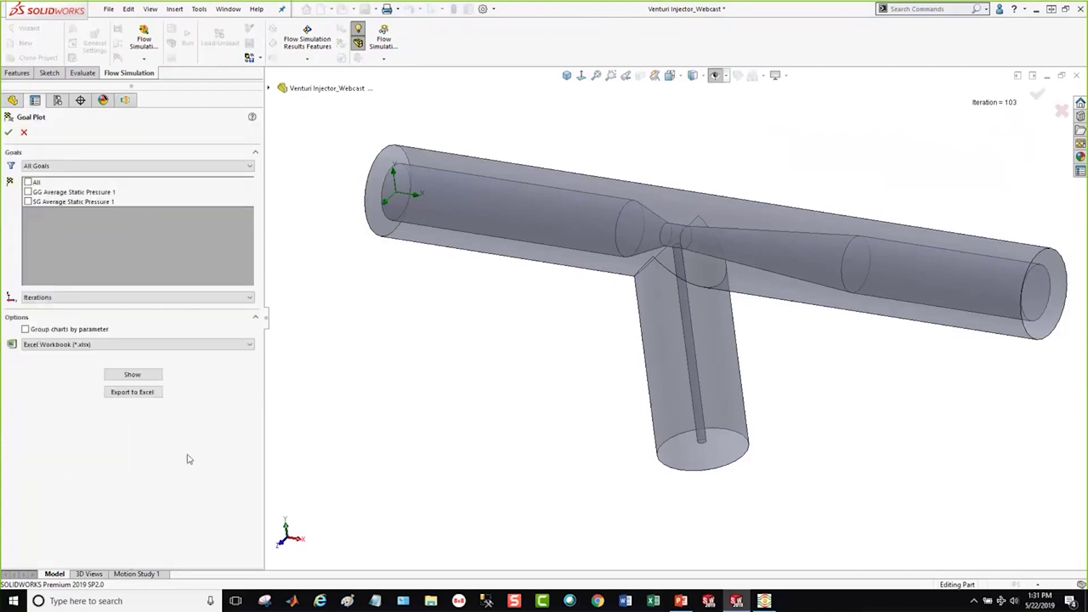
left_click(28, 202)
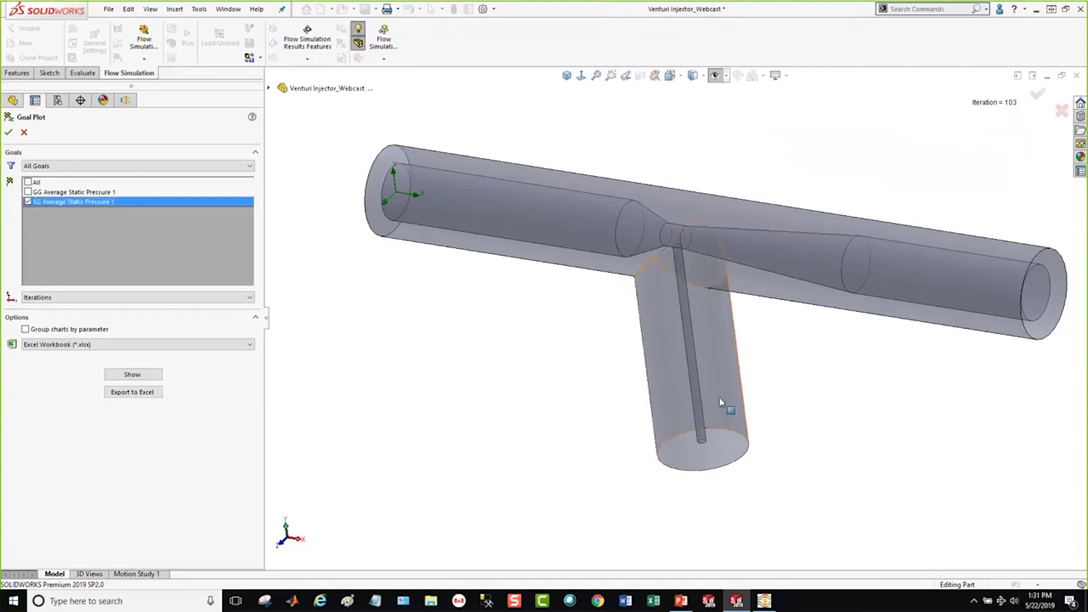
scroll(700, 439, "down", 5)
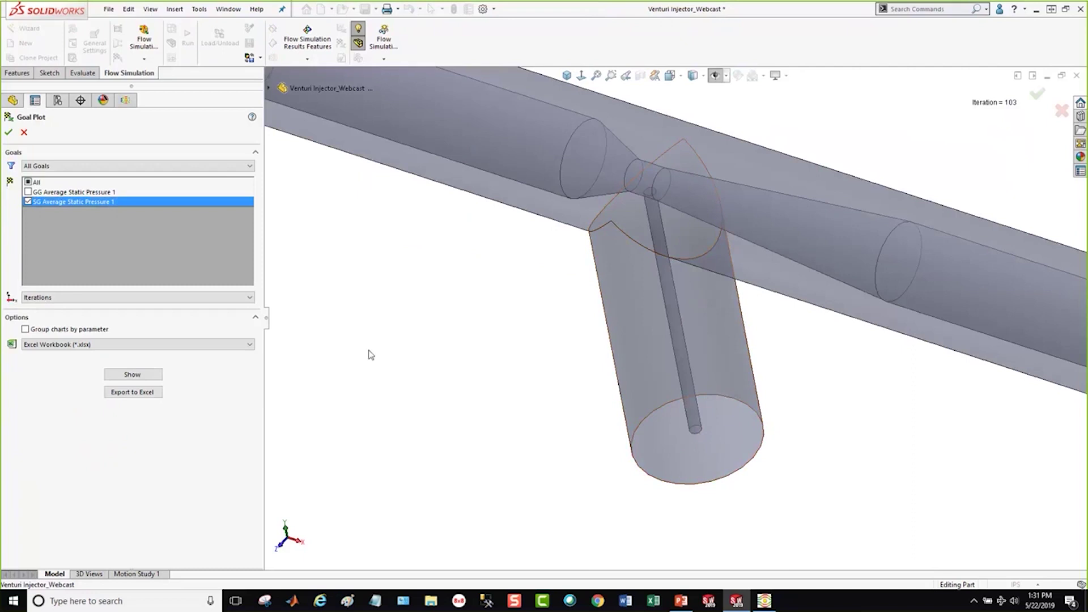
left_click(135, 376)
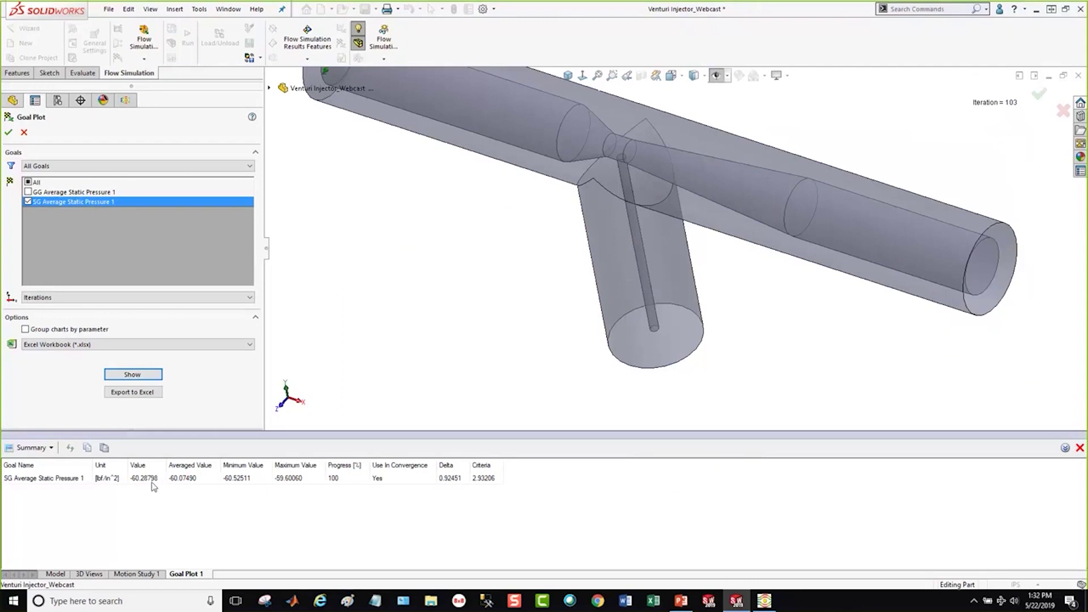
left_click(8, 132)
Clone the Tester project under the name Tester_2, using the current configuration and without copying results
scroll(705, 142, "up", 4)
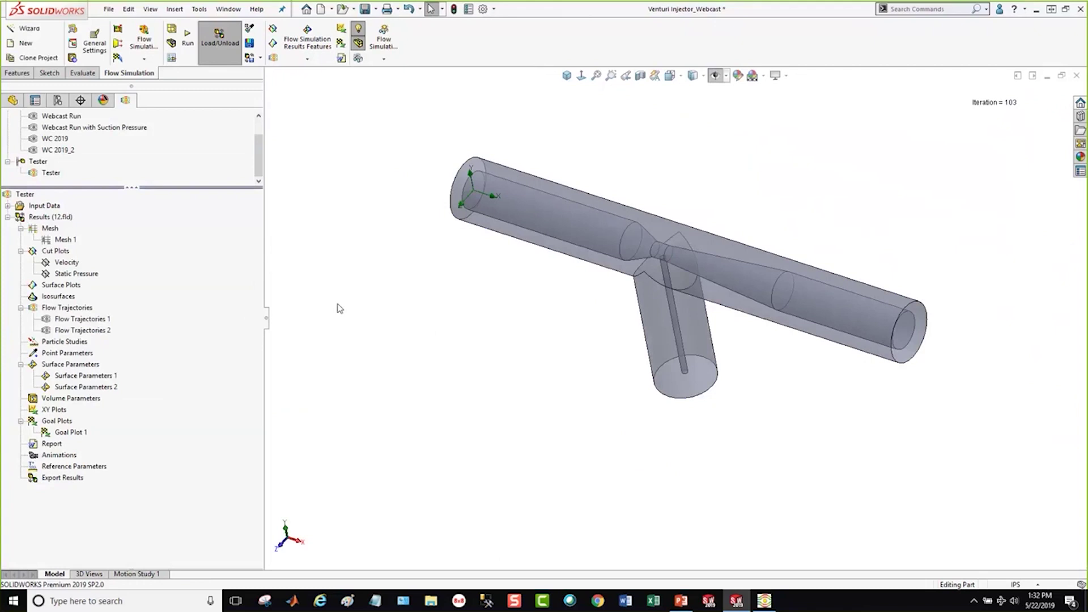
right_click(51, 173)
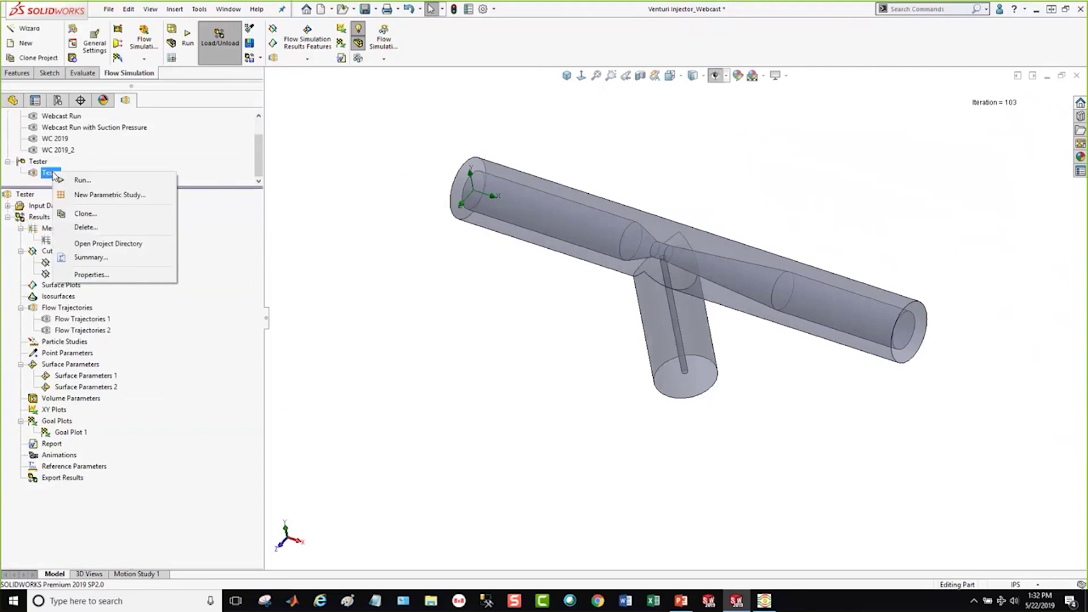
left_click(85, 213)
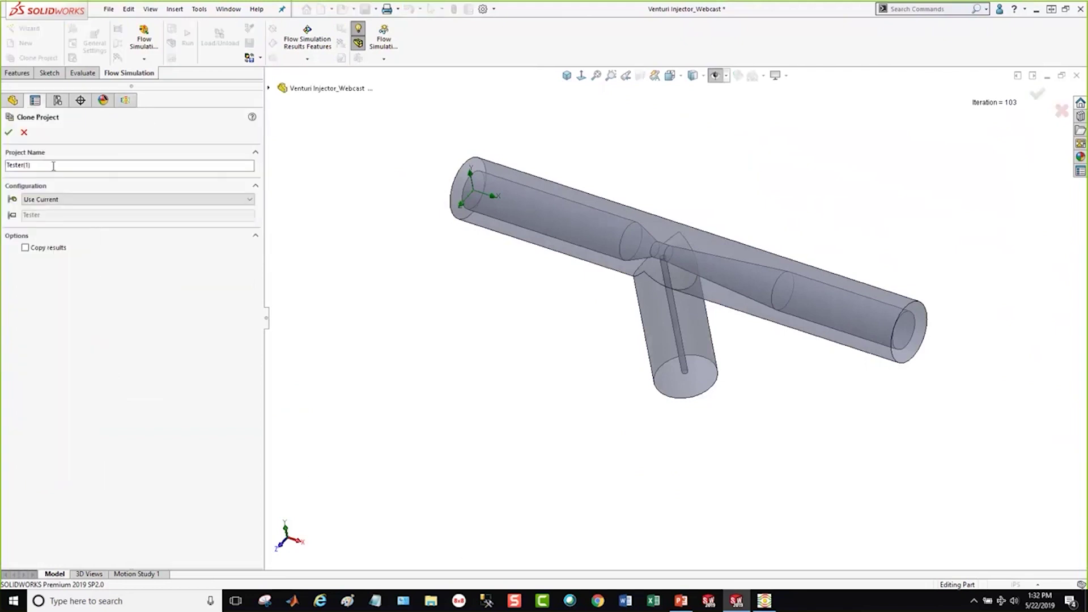
left_click(52, 166)
key("BackSpace")
key("BackSpace")
key("BackSpace")
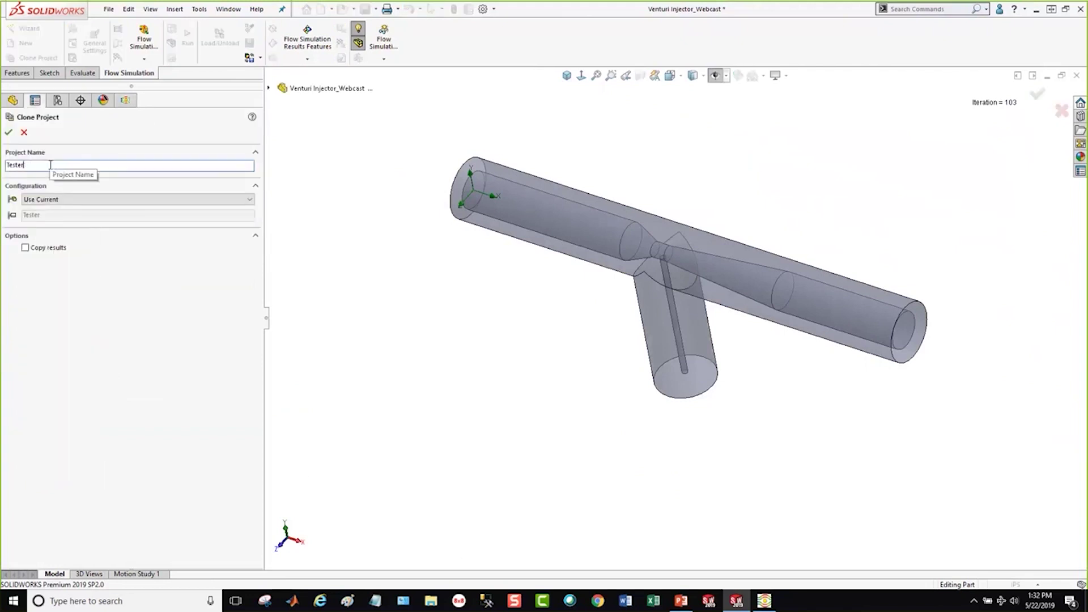
type("_2")
left_click(9, 132)
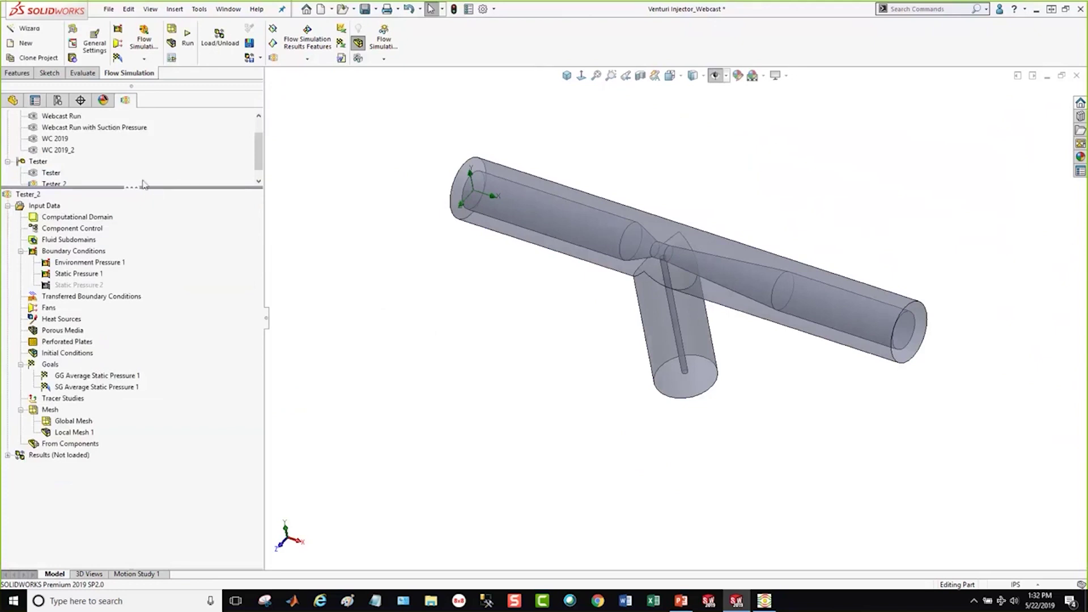
Unsuppress the Static Pressure 2 boundary condition in Tester_2 and set its static pressure to 60 lbf/in^2
scroll(131, 170, "down", 1)
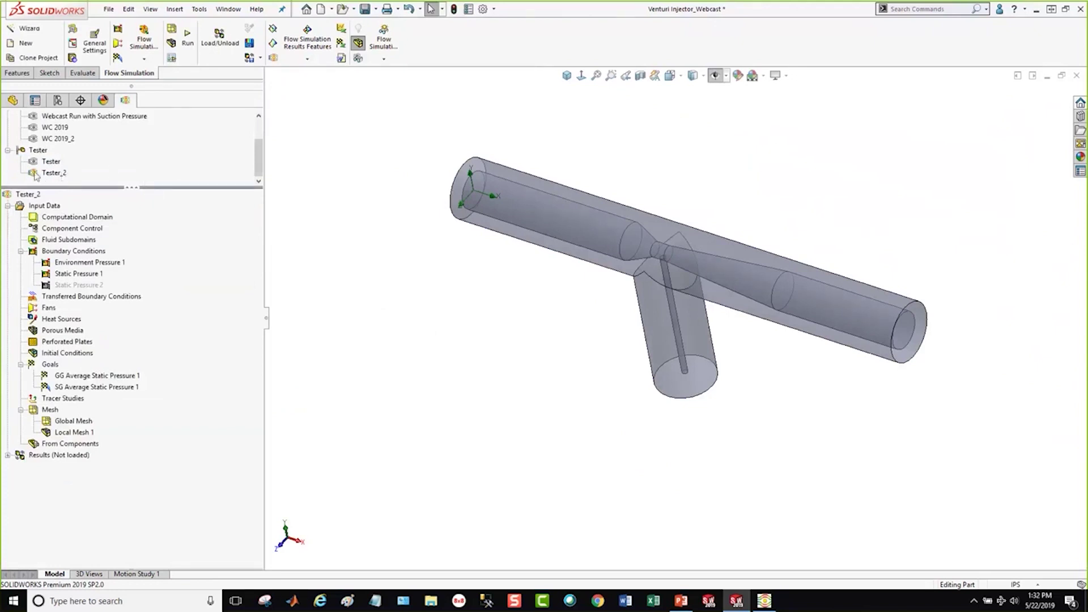
key("ctrl")
double_click(92, 285)
right_click(92, 289)
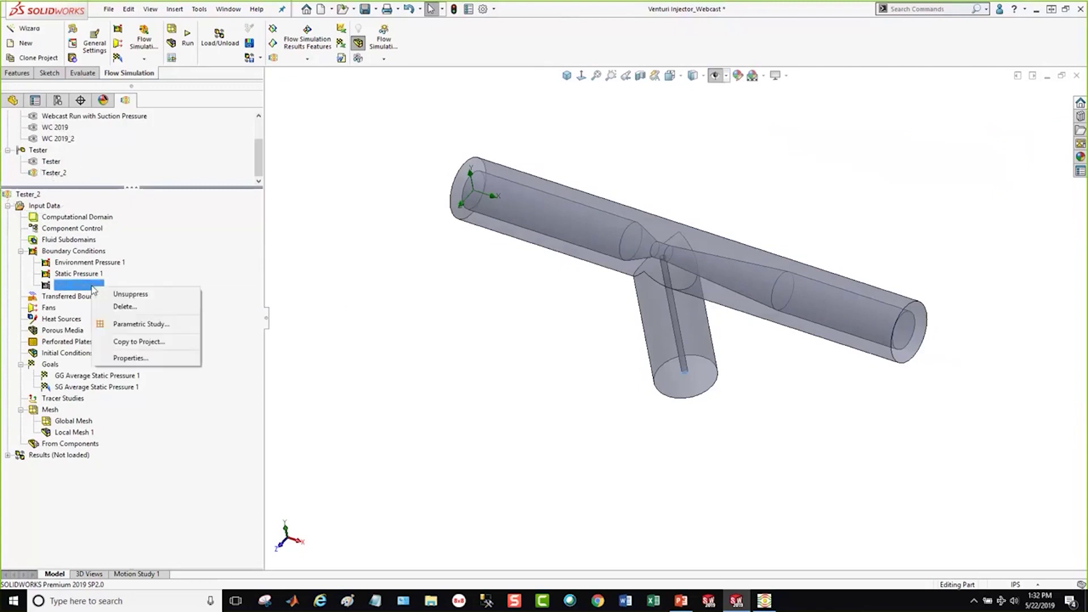
left_click(385, 318)
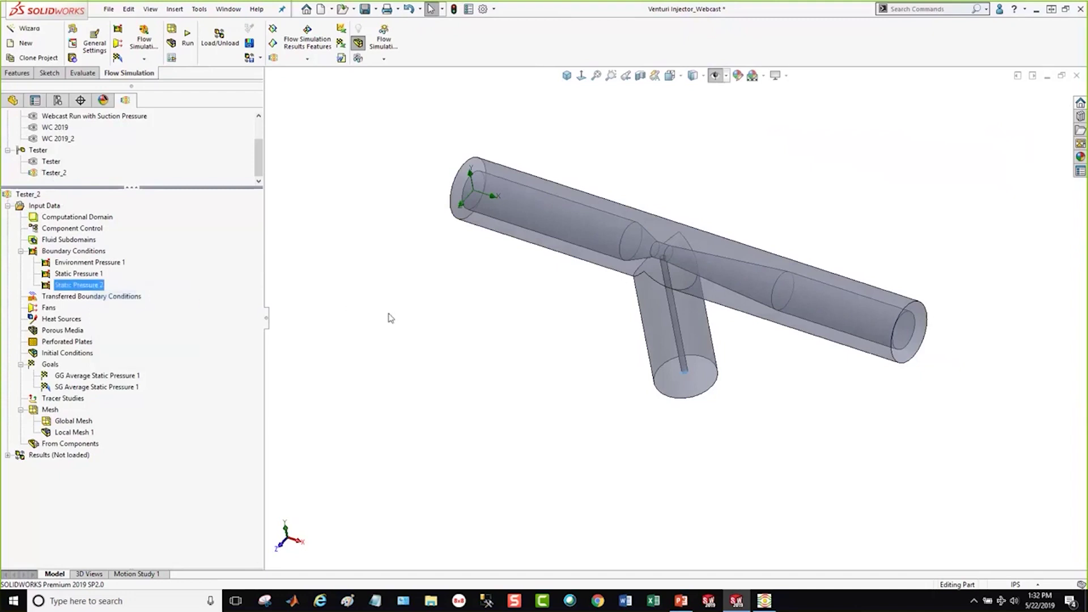
right_click(92, 287)
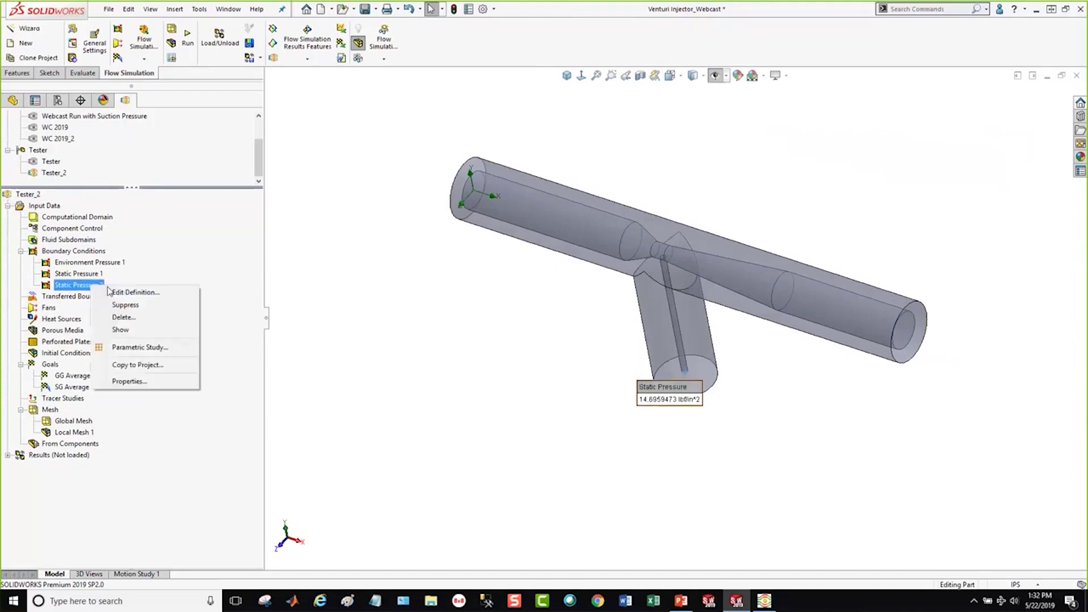
left_click(132, 293)
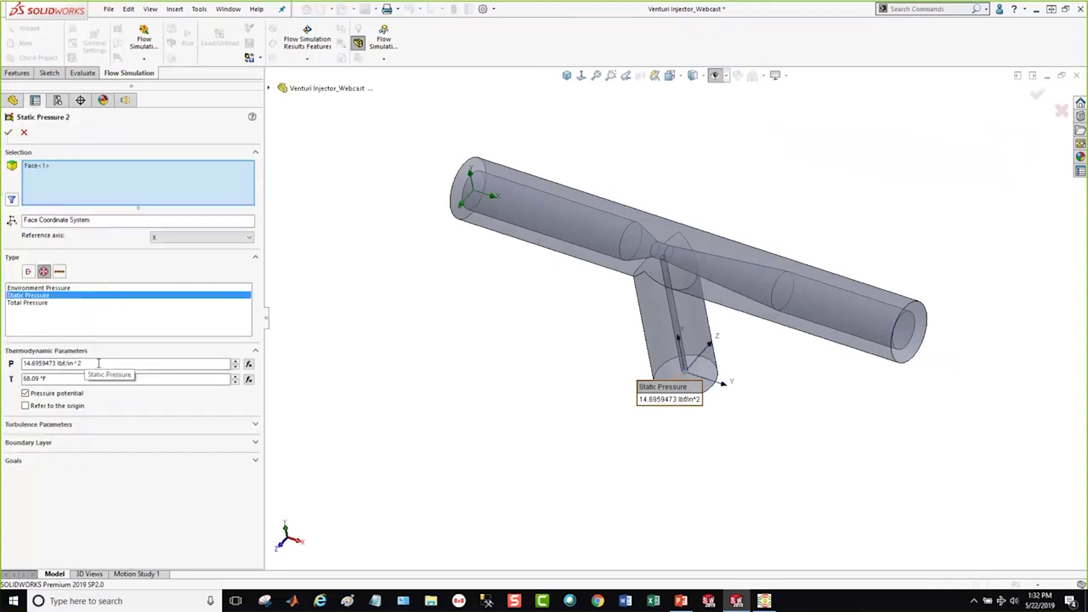
left_click_drag(98, 363, 11, 359)
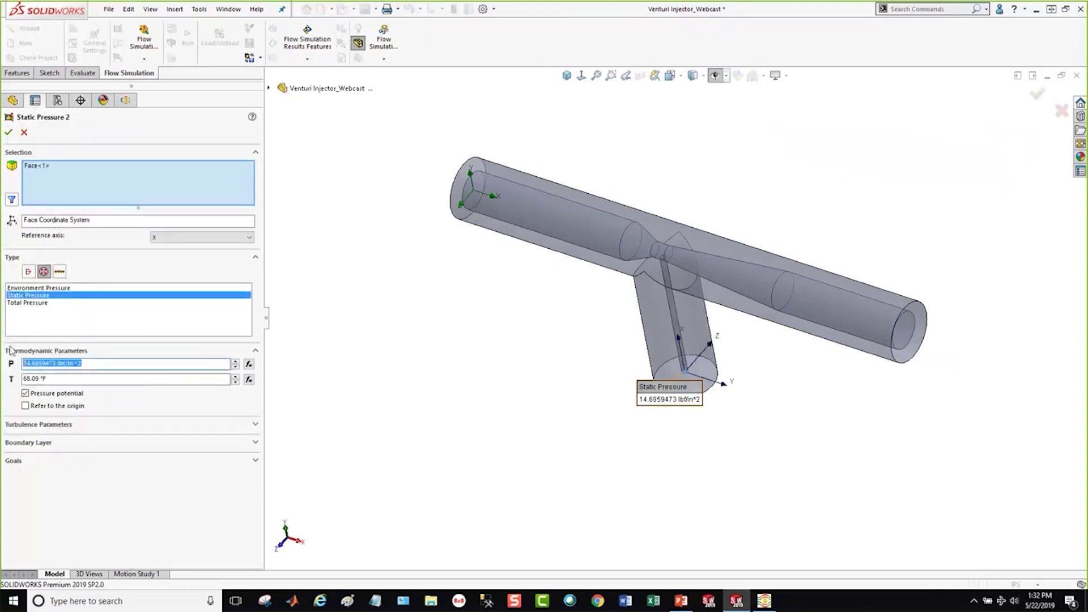
type("60")
key("Return")
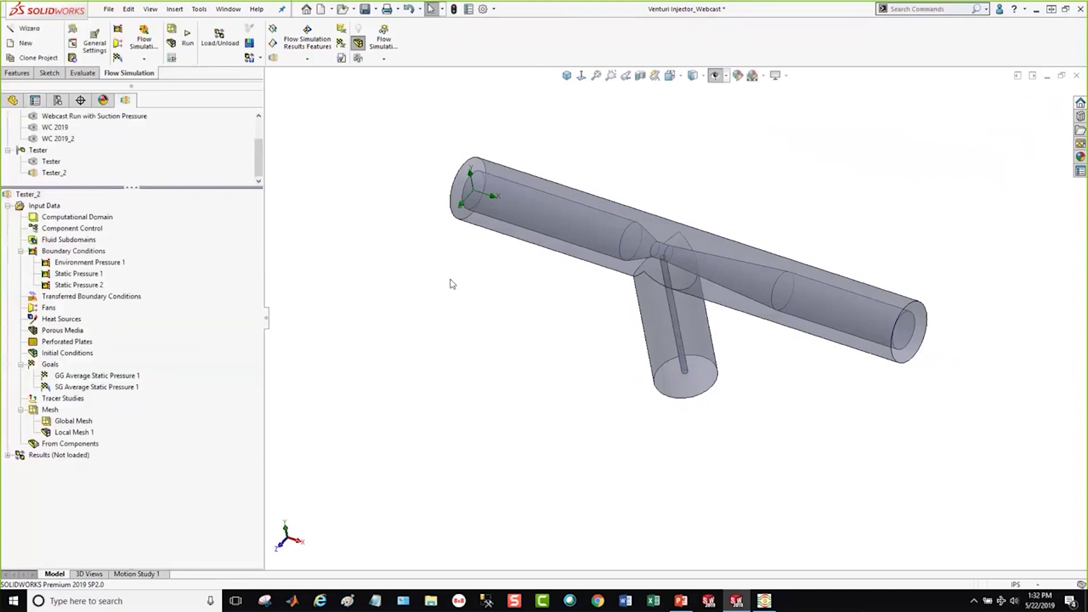
Start a new calculation of Tester_2, stop it without saving the results, and close the solver
left_click(188, 51)
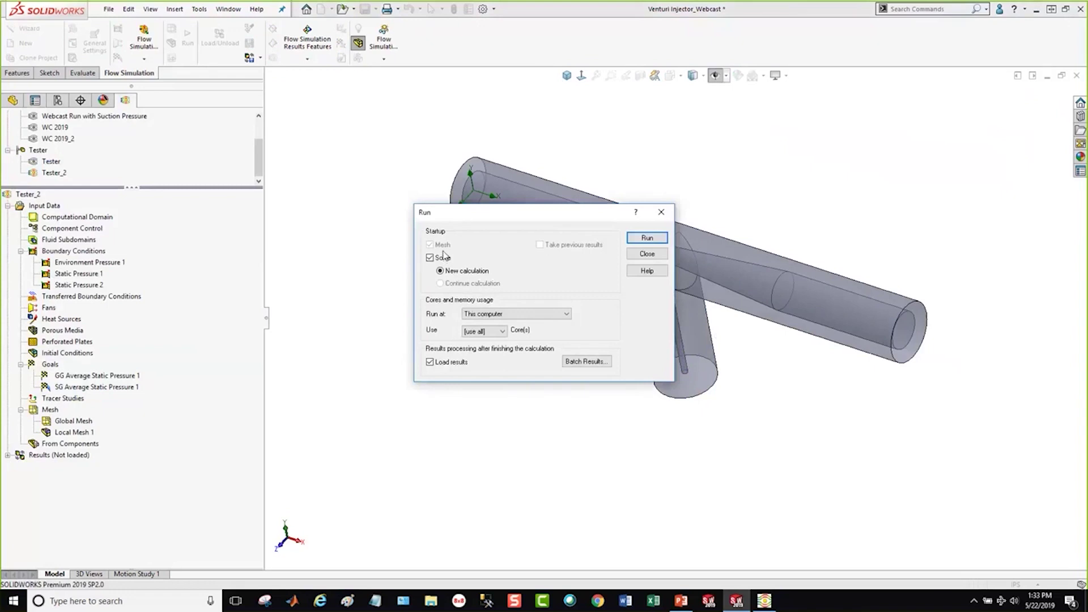
left_click(646, 238)
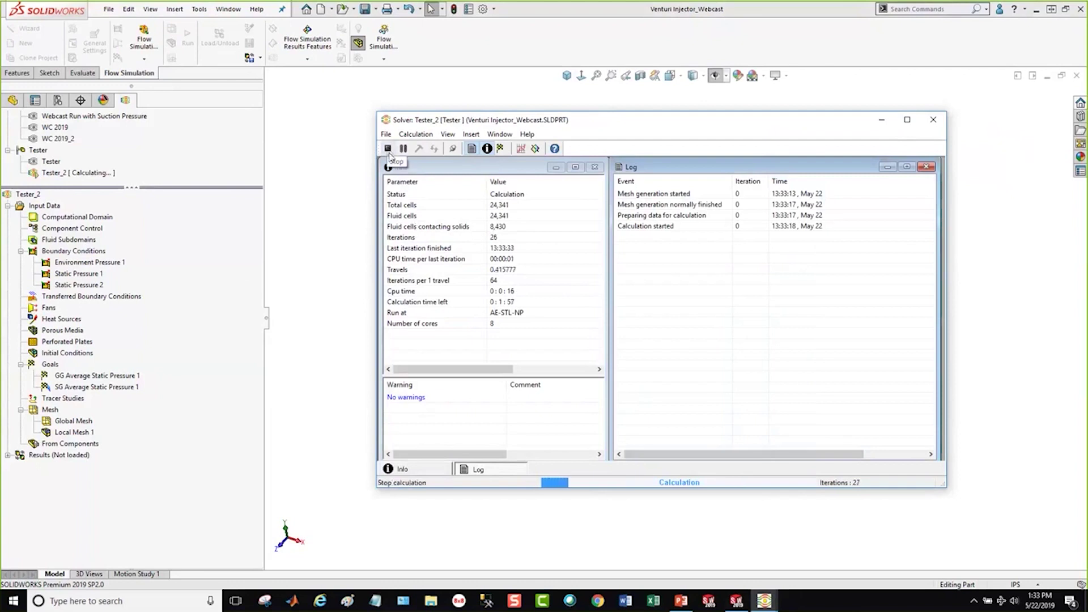
left_click(388, 149)
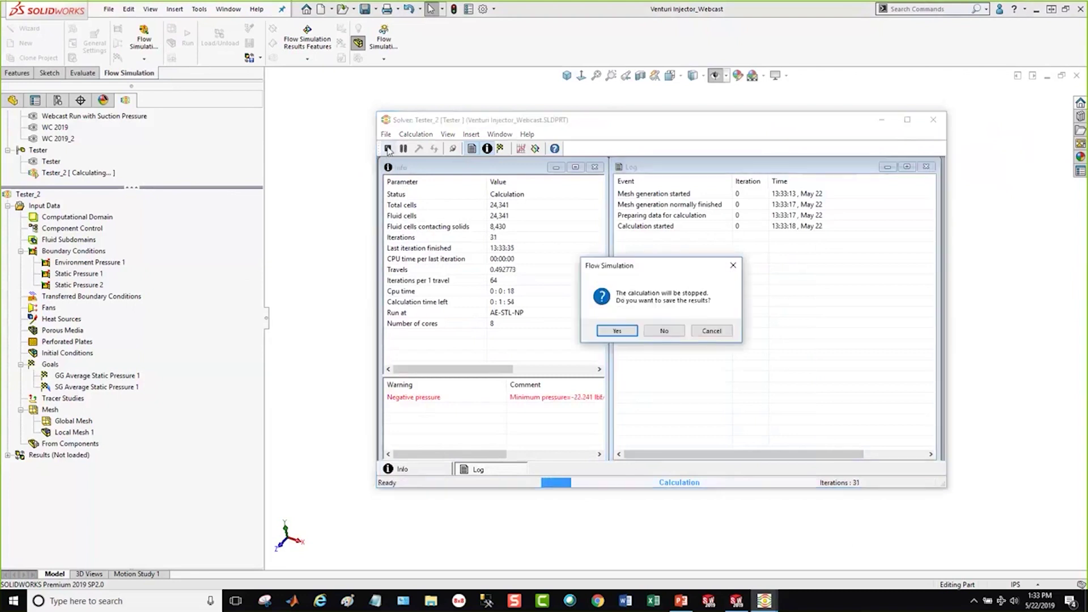
left_click(665, 331)
left_click(935, 121)
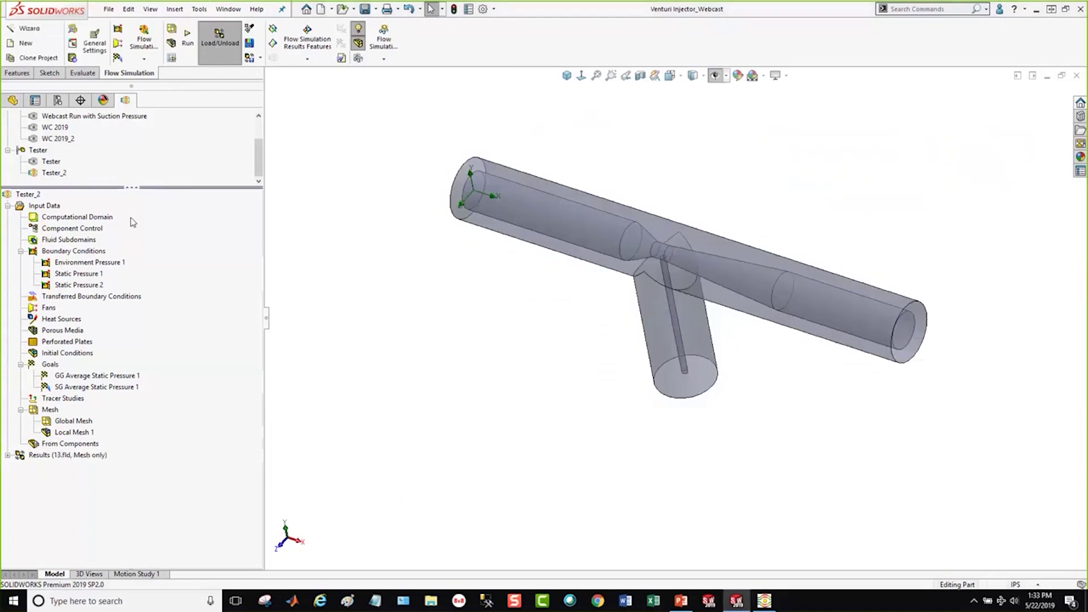
Activate the Webcast Run with Suction Pressure project, collapse its input data, and load its results
scroll(62, 143, "up", 1)
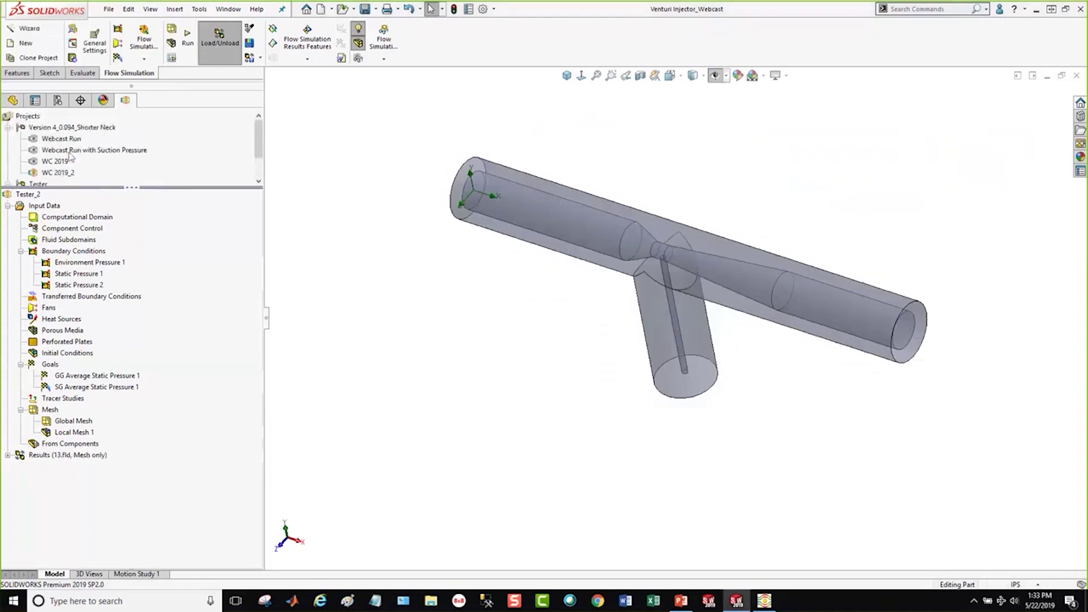
left_click(69, 153)
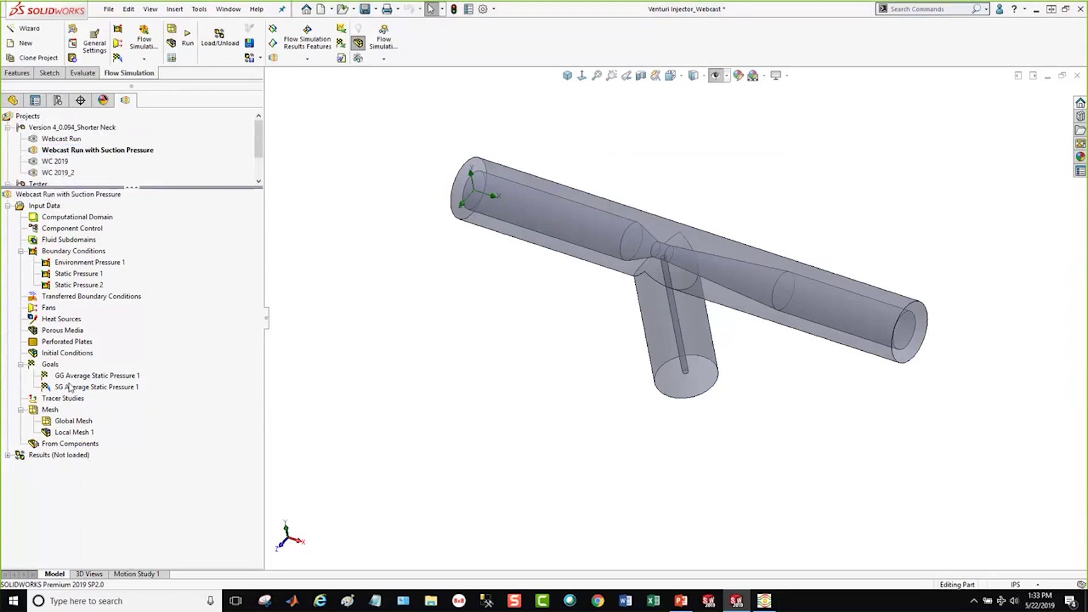
left_click(8, 206)
left_click(7, 217)
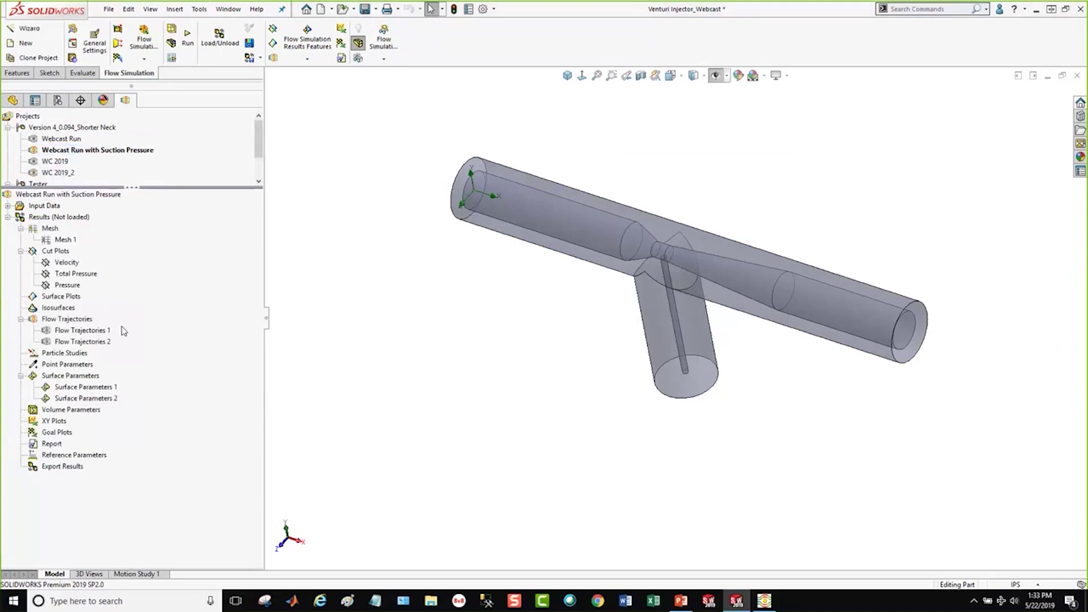
right_click(87, 331)
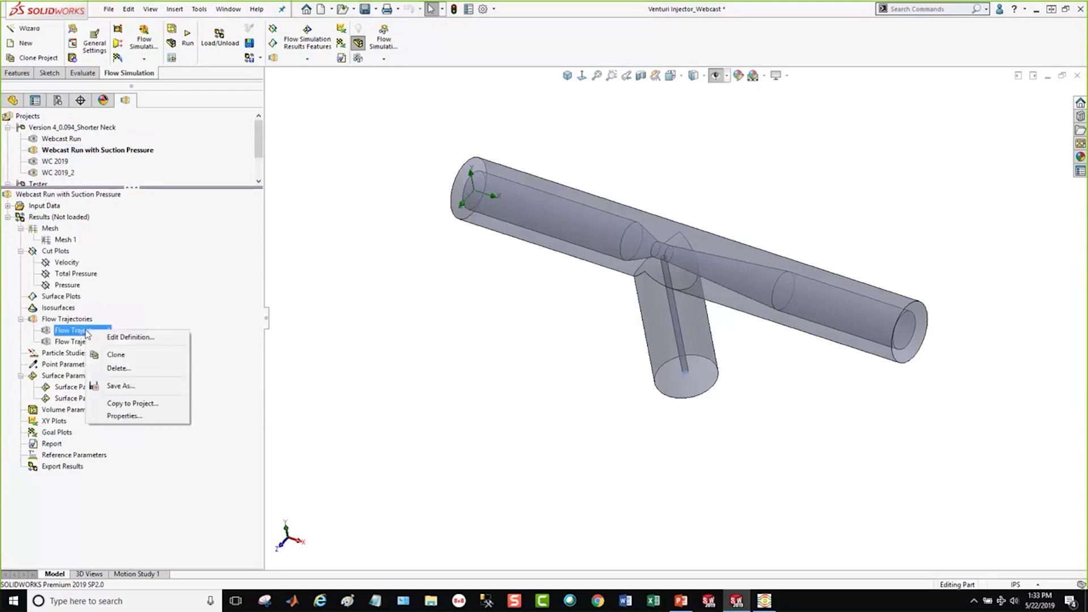
left_click(211, 50)
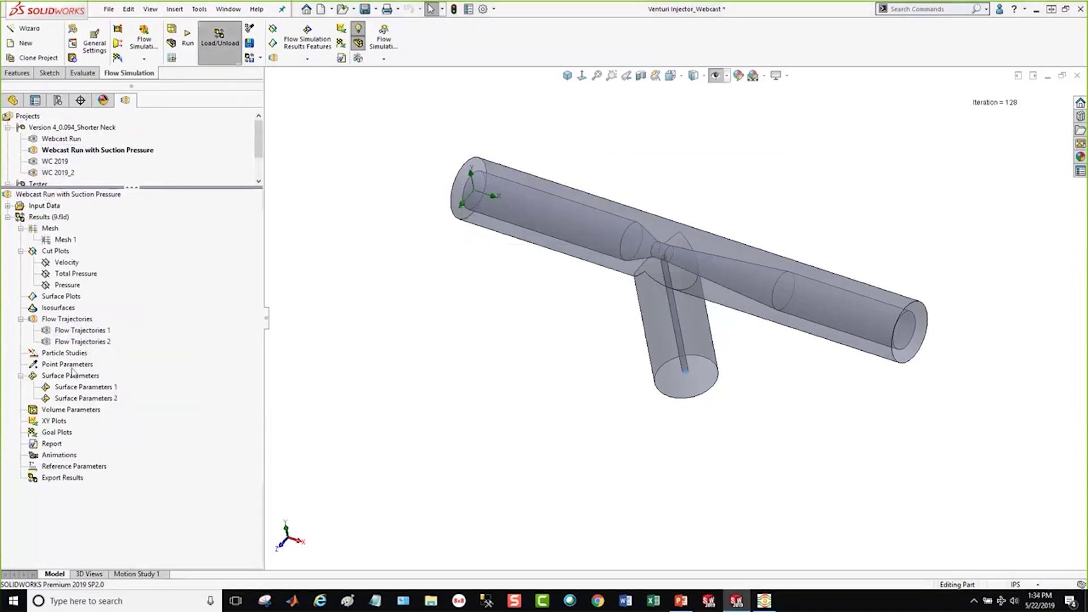
Play Flow Trajectories 1 and Flow Trajectories 2 together and examine the pressure-coloured flow through the venturi and suction tube
right_click(75, 332)
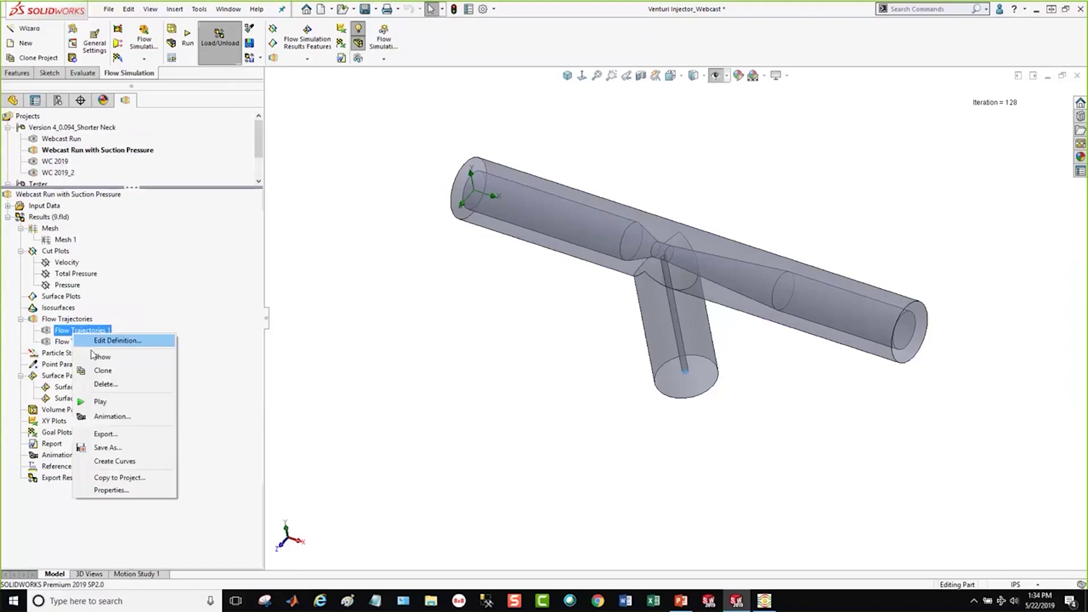
left_click(101, 356)
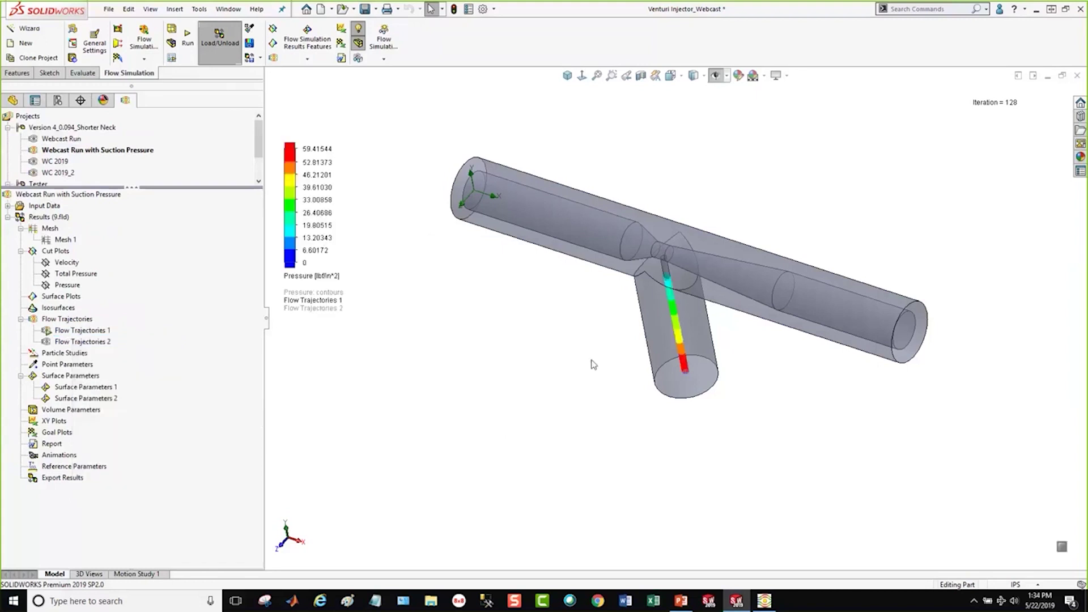
middle_click_drag(590, 364, 411, 221)
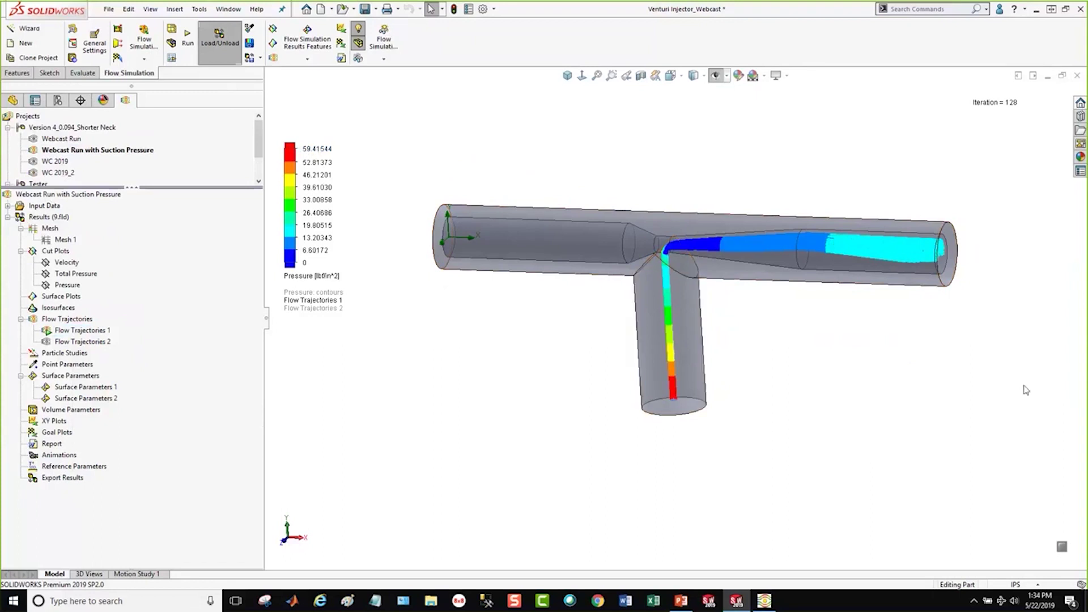
right_click(67, 341)
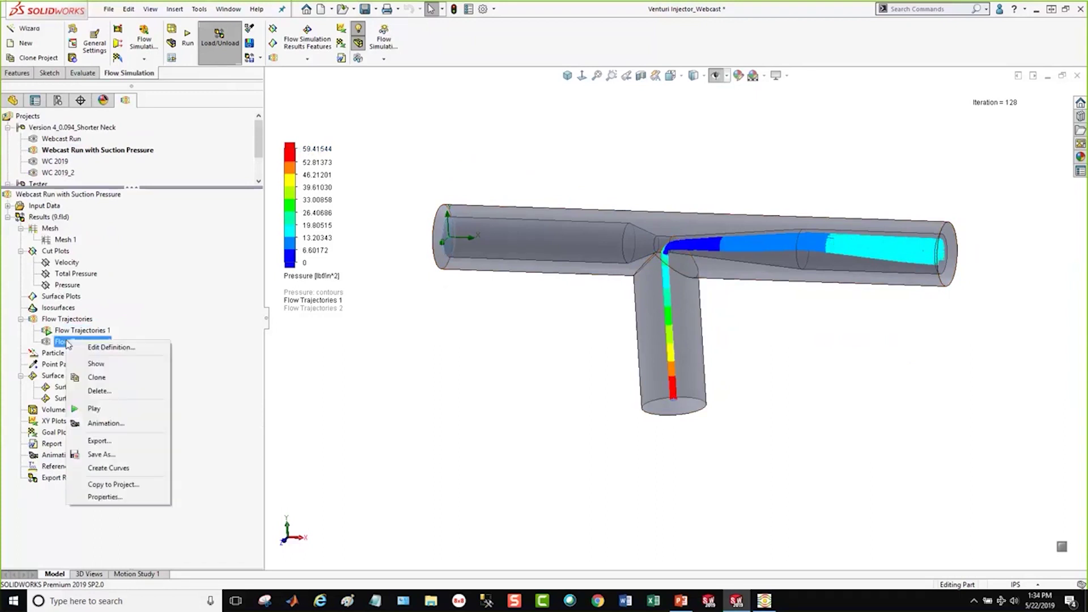
left_click(94, 408)
middle_click_drag(518, 370, 594, 285)
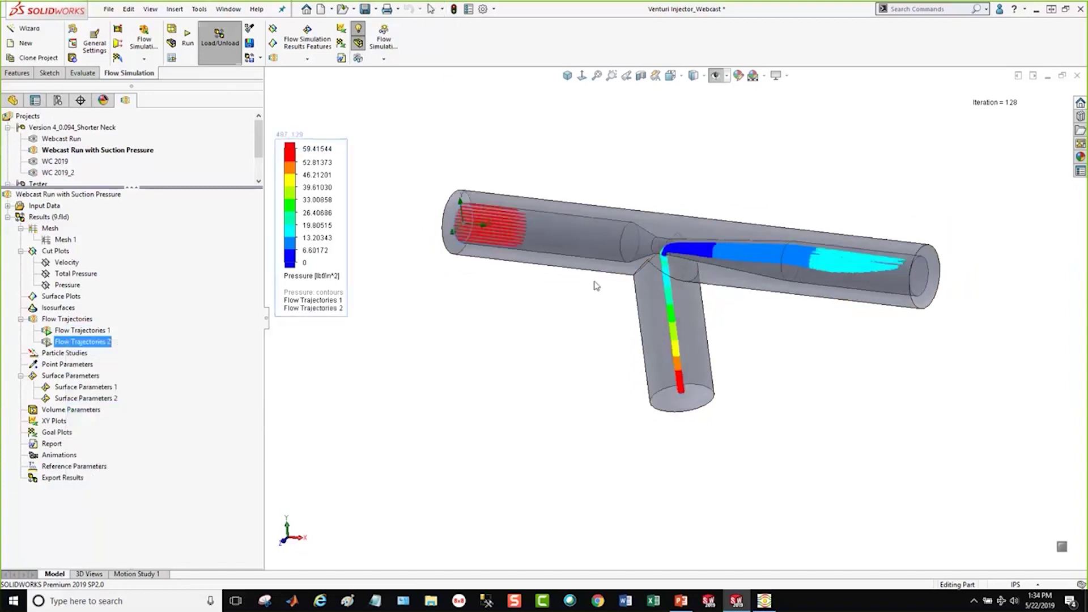
scroll(577, 293, "down", 1)
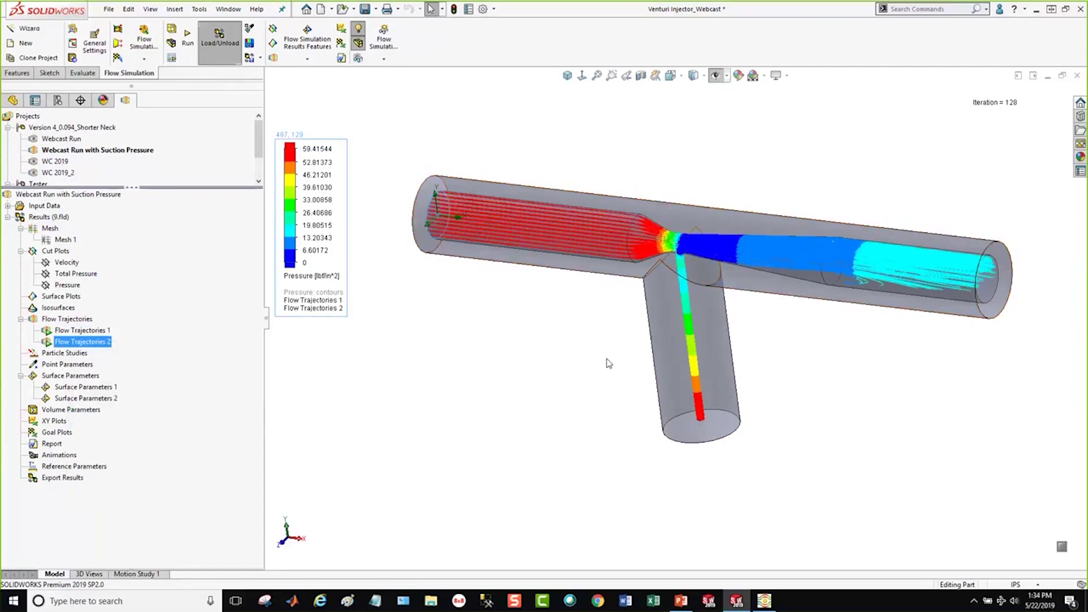
middle_click_drag(672, 243, 862, 323)
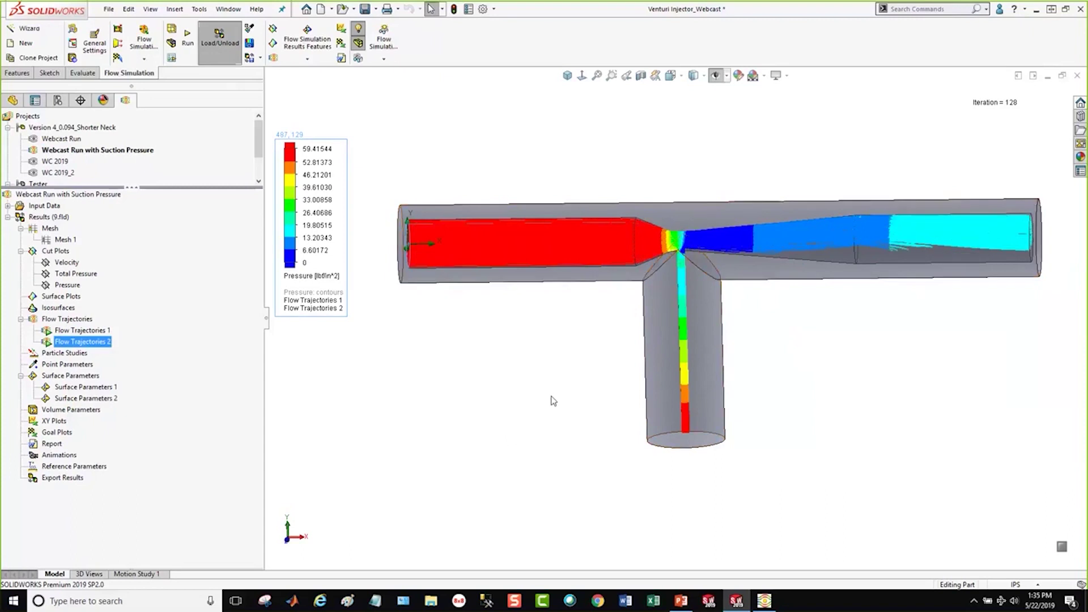
middle_click_drag(551, 398, 550, 415)
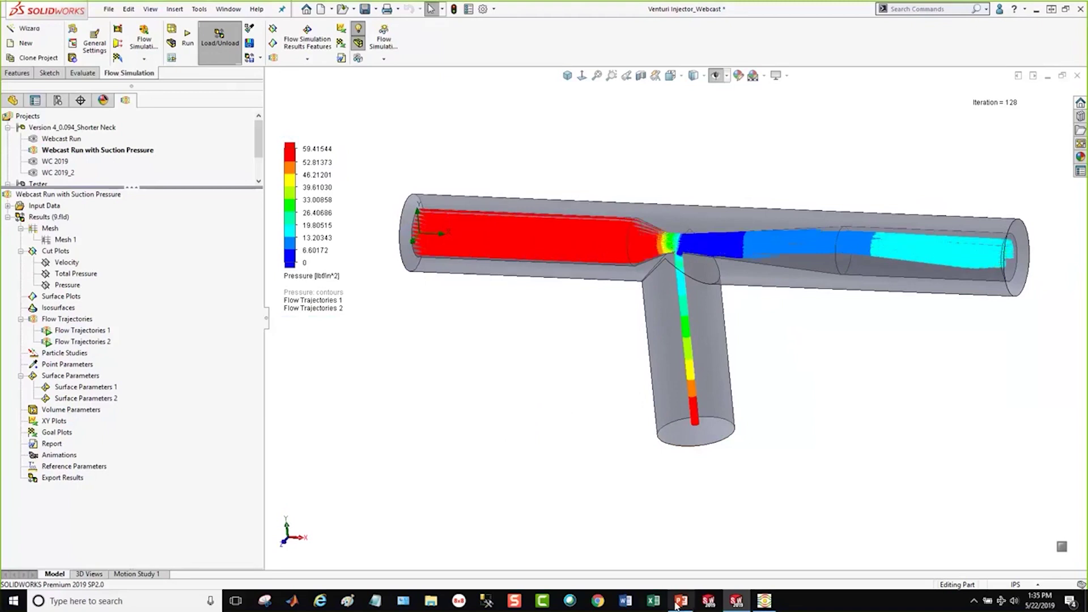
Switch to the open PowerPoint presentation at its Demonstration slide
mouse_move(680, 599)
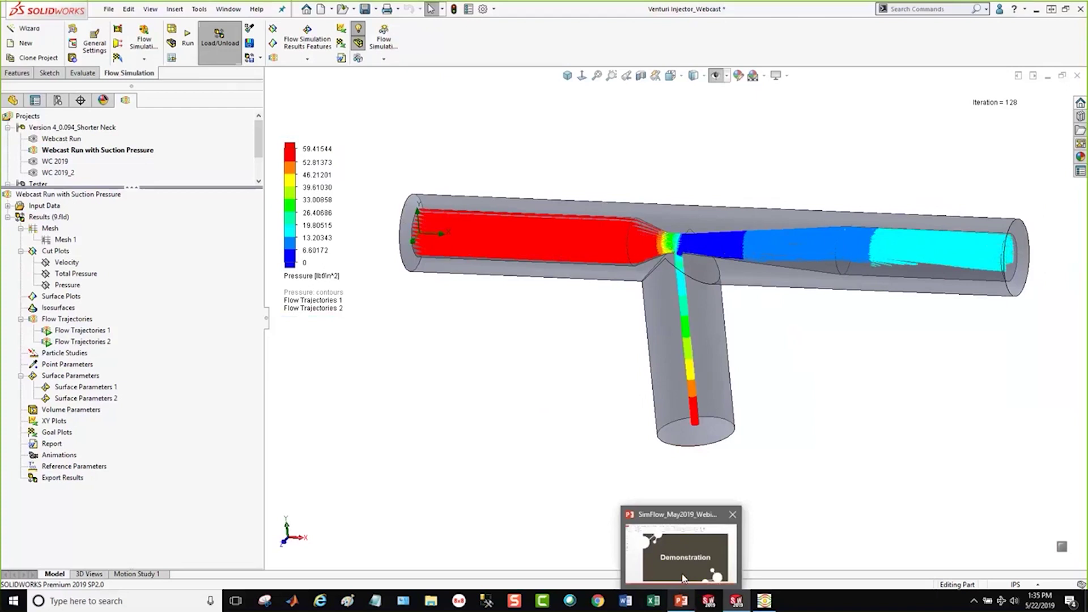